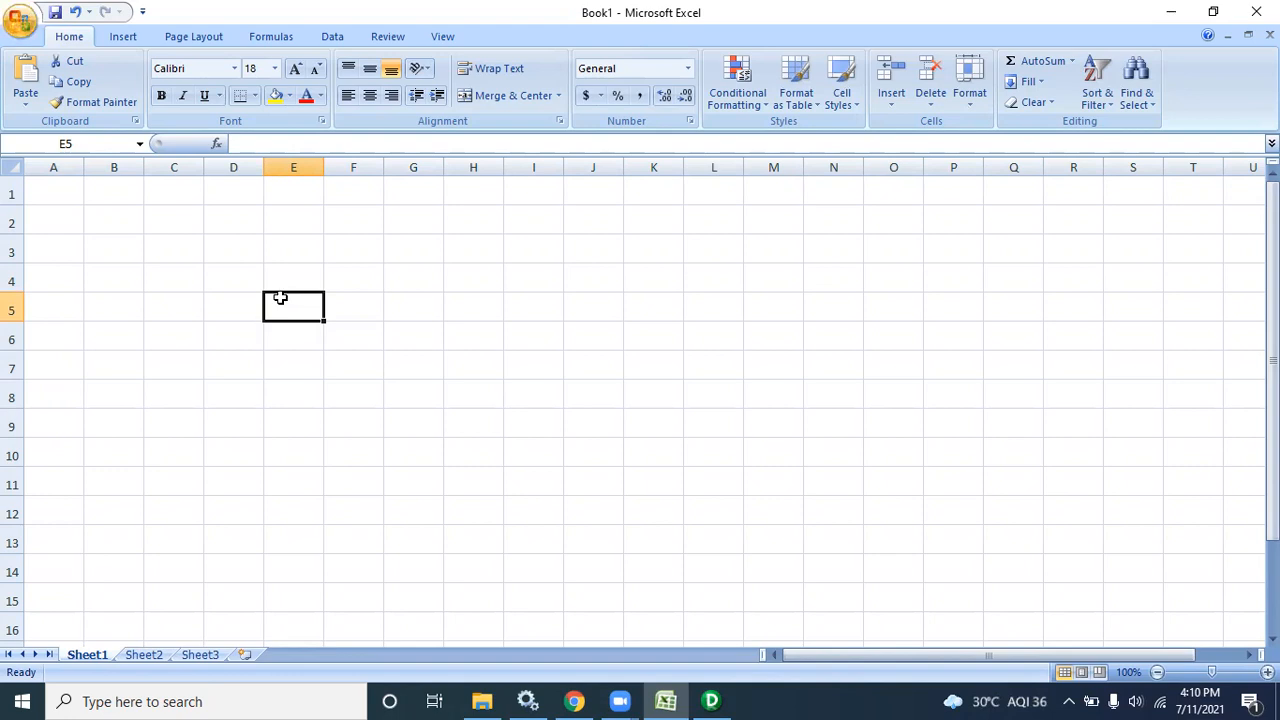
Enter 'Router tr' in E5 and autofit column E
text(Router tr)
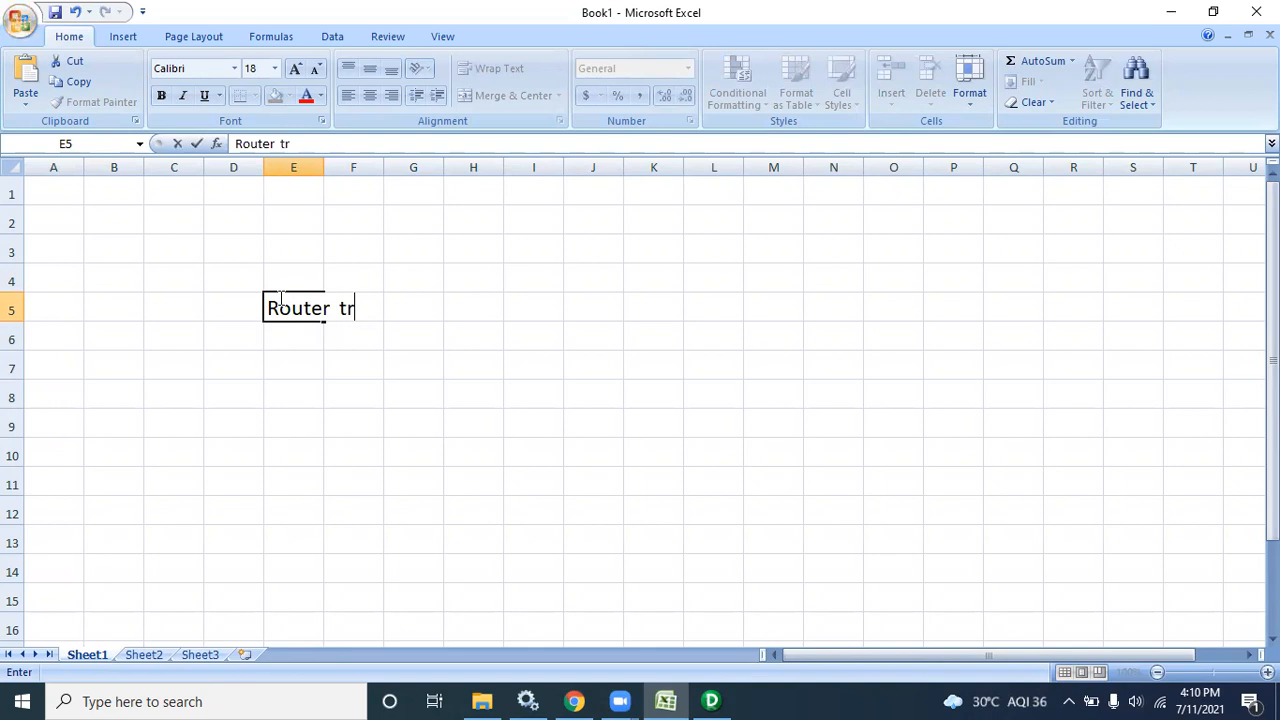
double_click(322, 167)
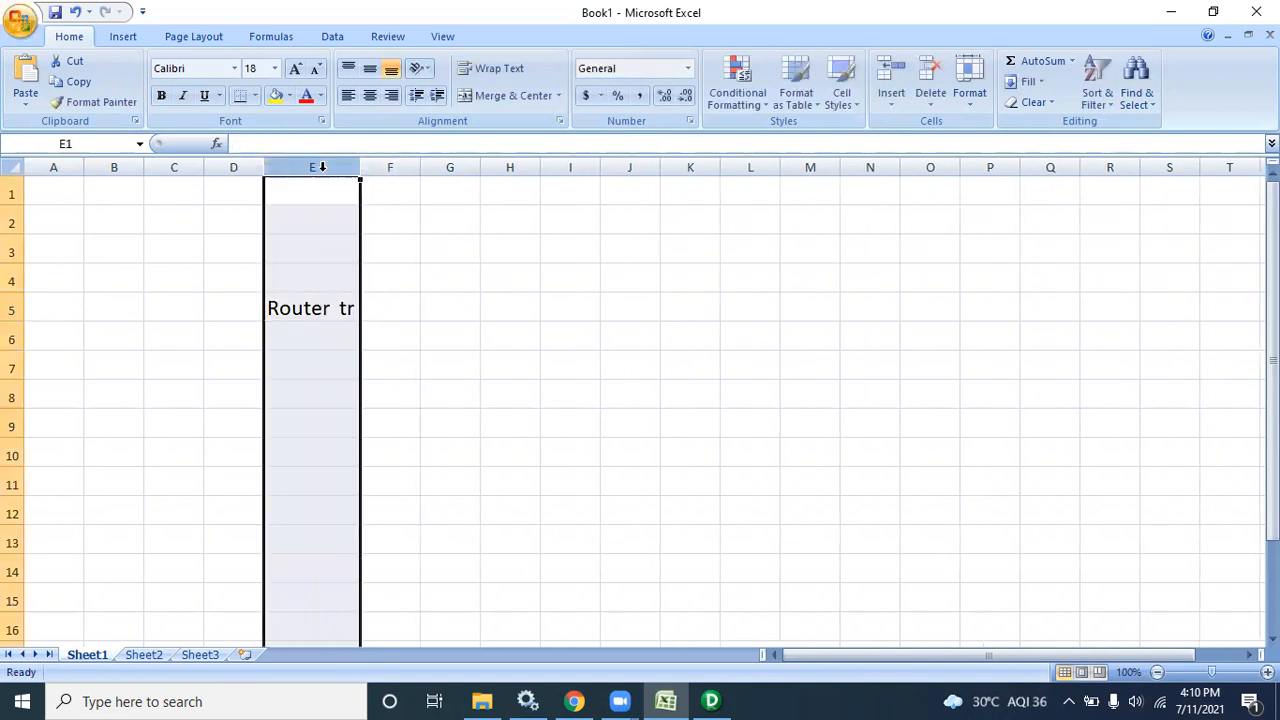
click(347, 311)
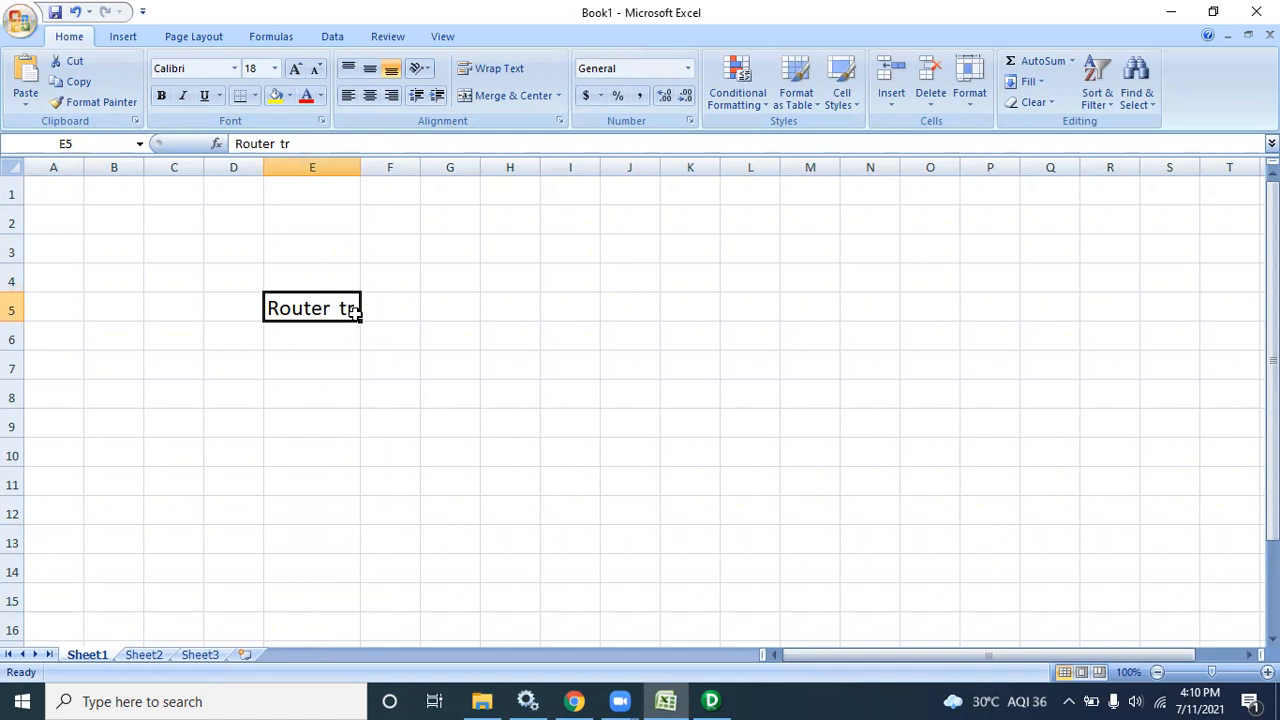
Extend the E5 note to 'Router tr(Active & connected)' and refit column E
double_click(356, 311)
text((Ac)
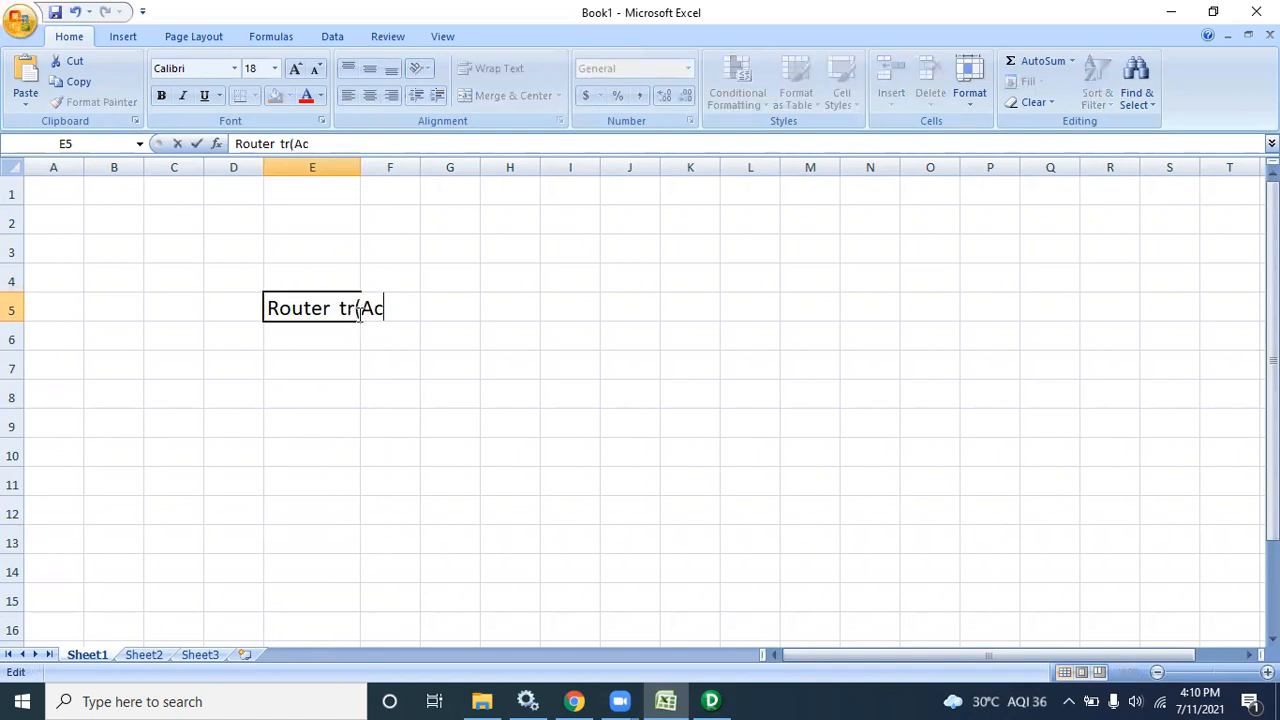
text(tive & )
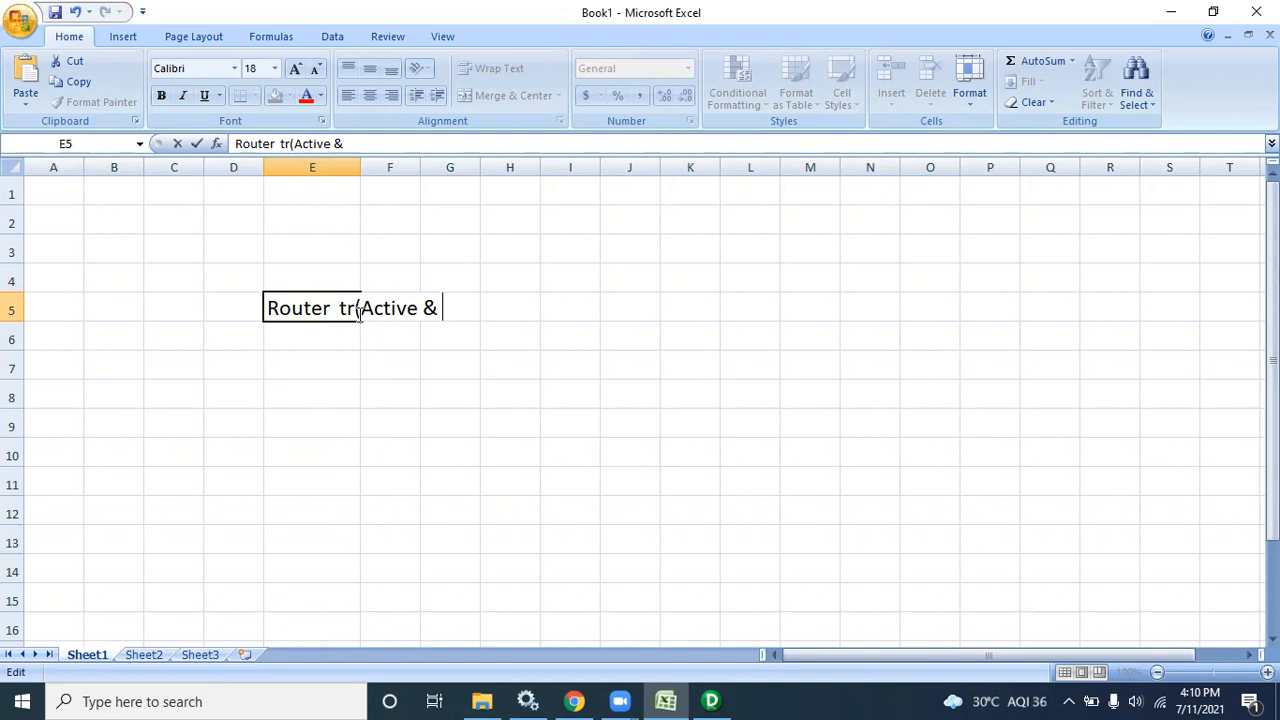
text(connect)
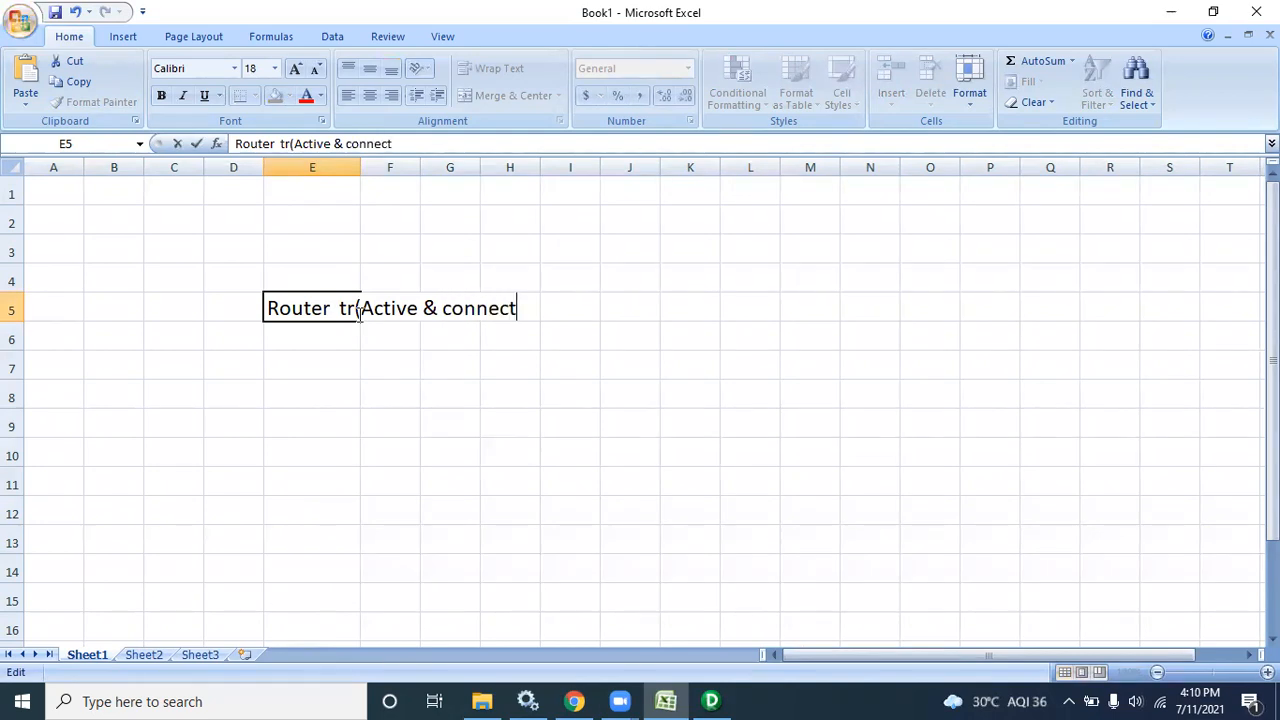
text(ed))
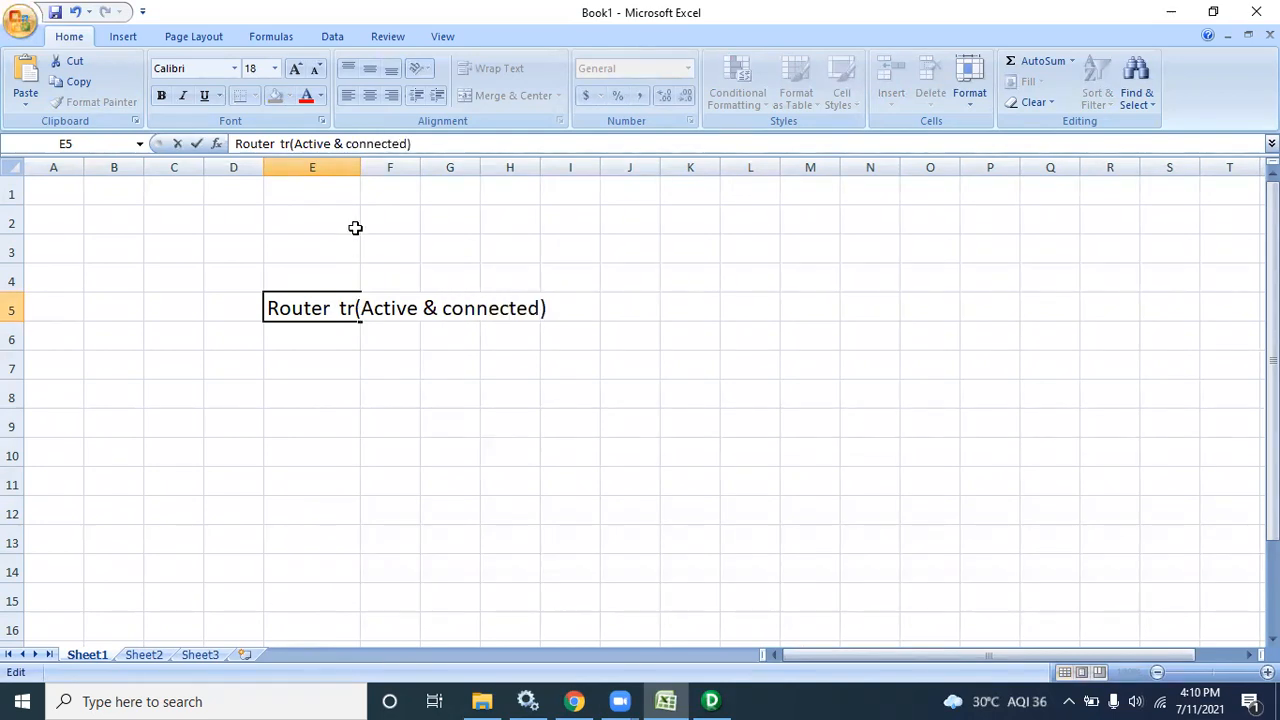
click(356, 168)
double_click(358, 168)
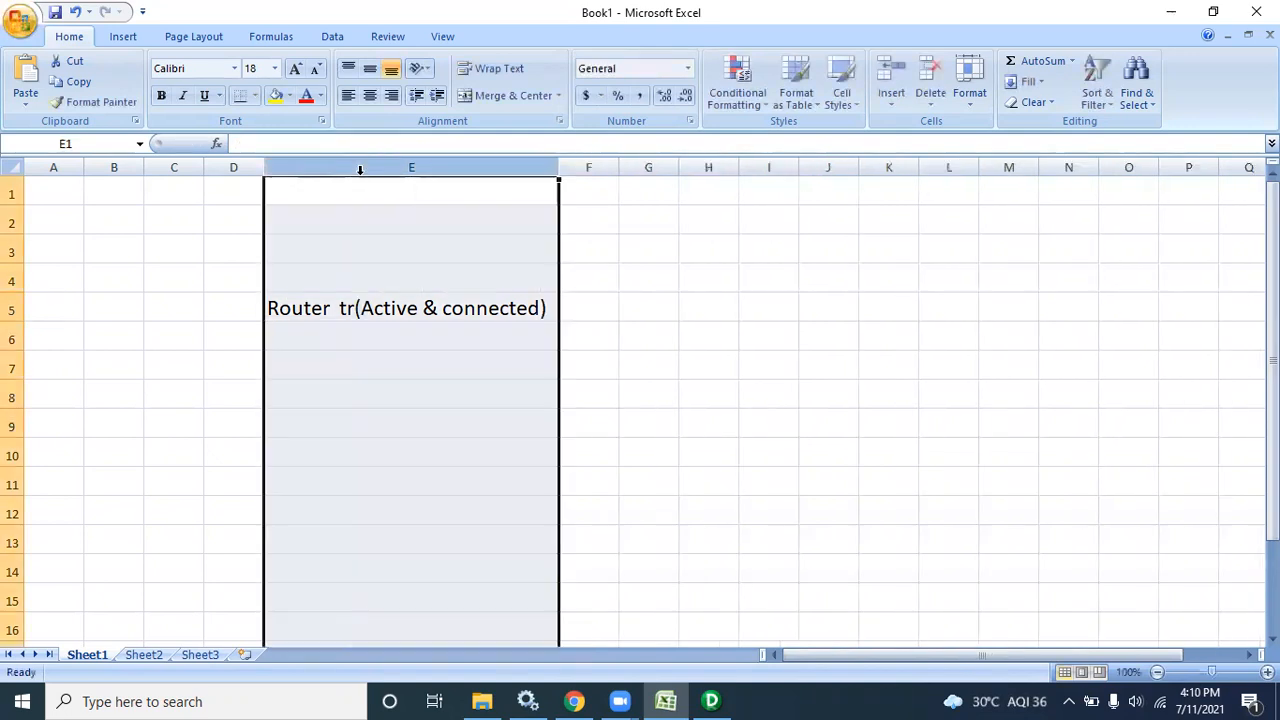
click(434, 312)
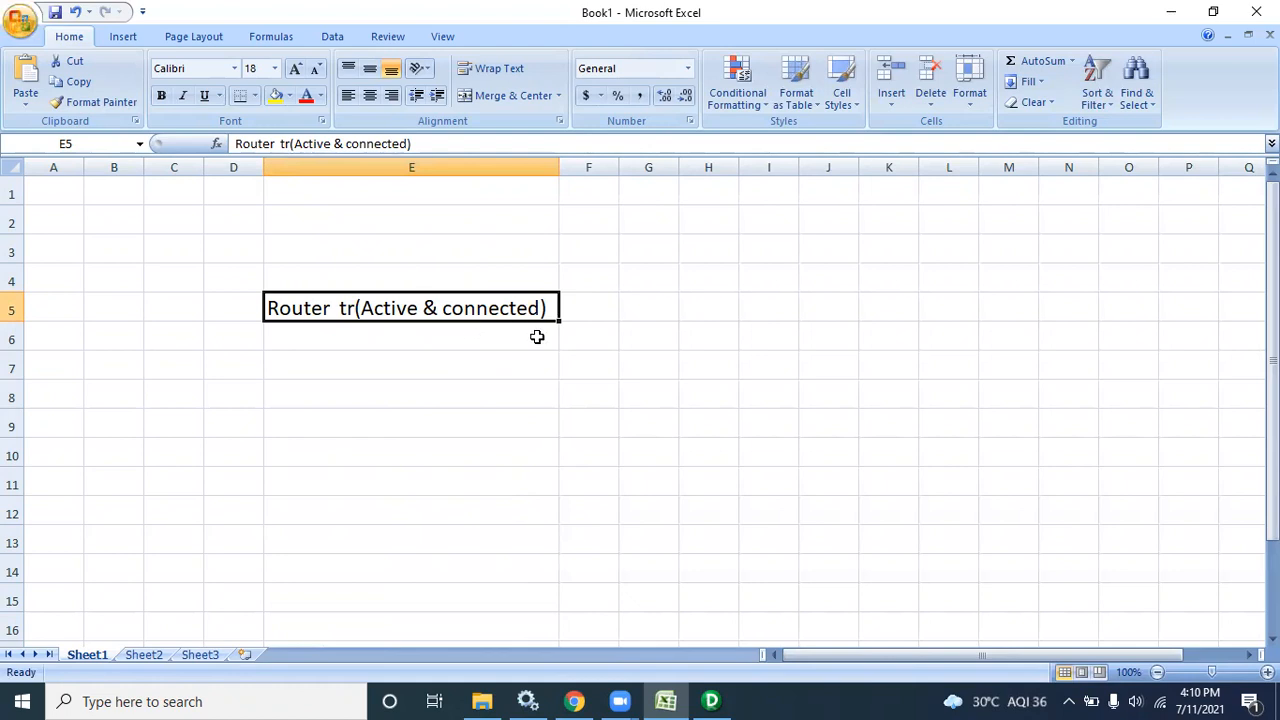
click(702, 298)
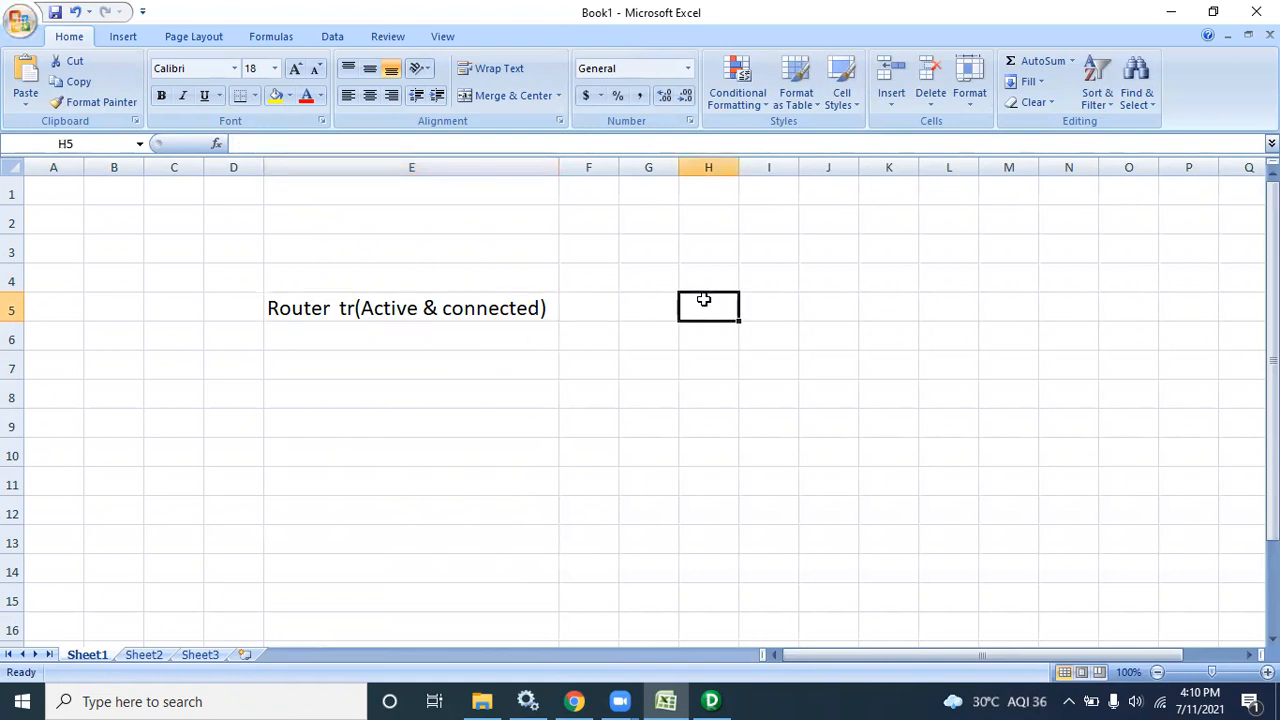
Enter Filter in H5 and Where in H6, then copy both into column I
text(Filter)
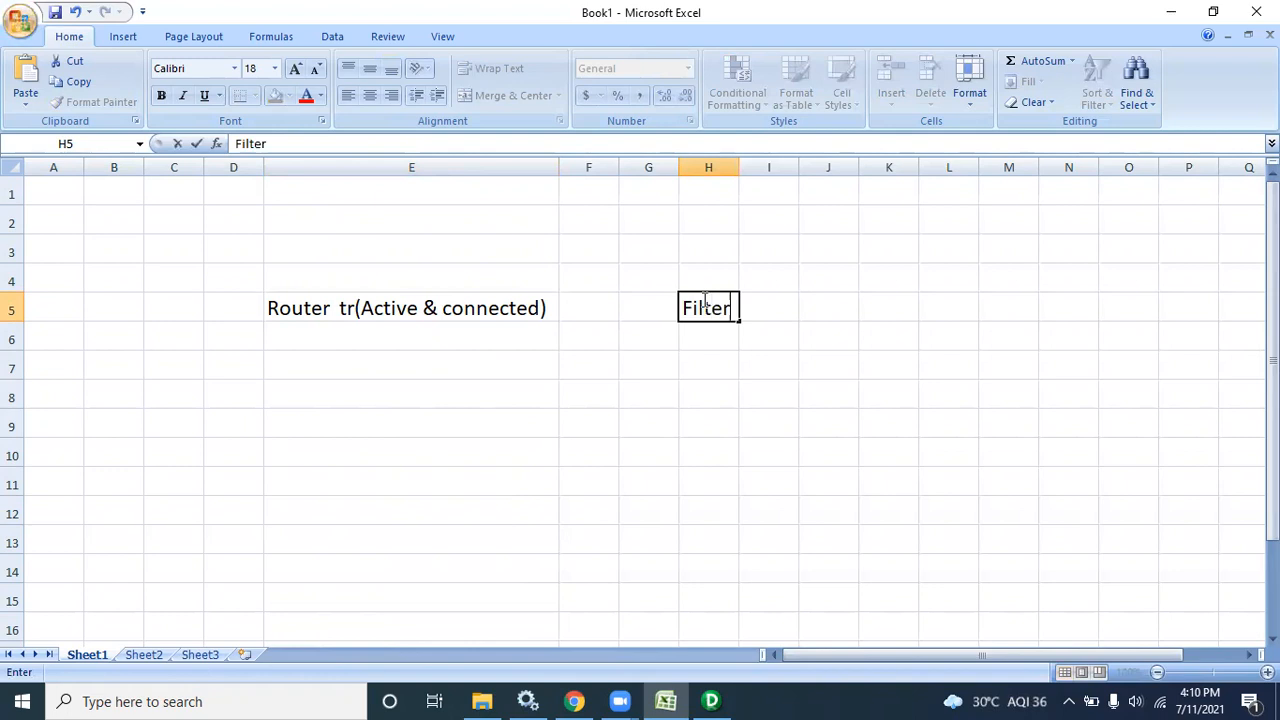
click(709, 337)
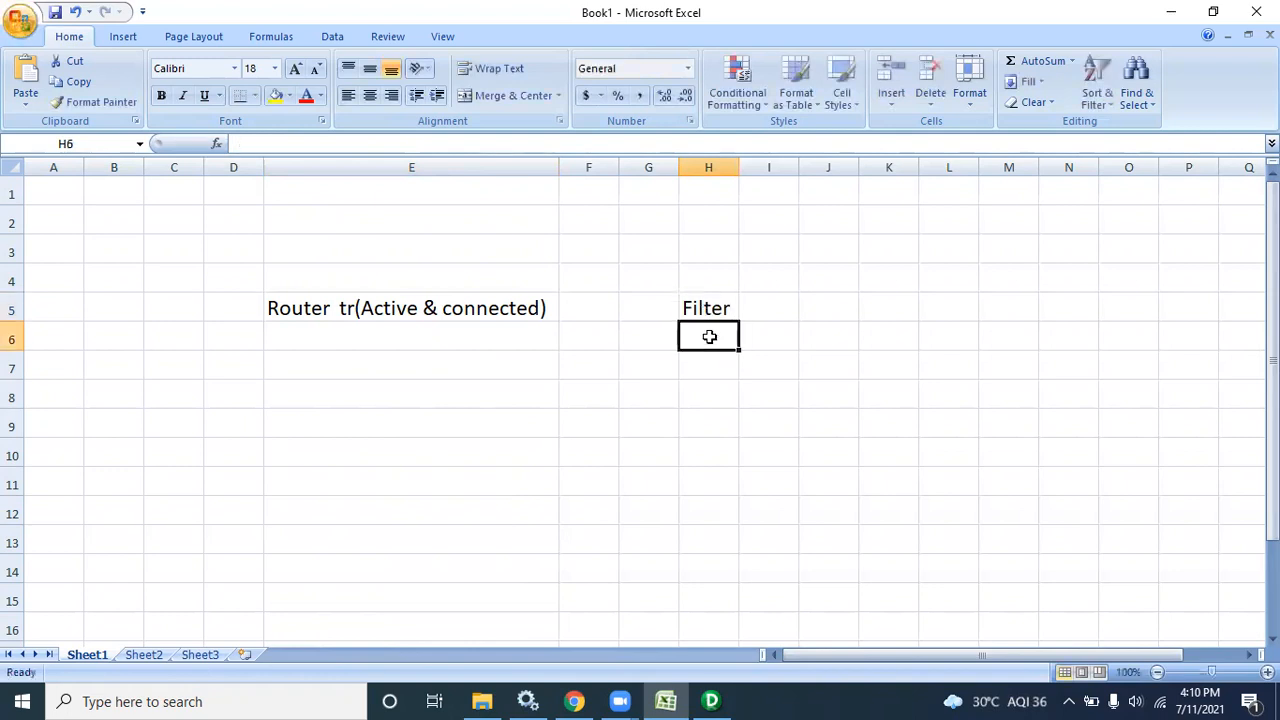
text(Where)
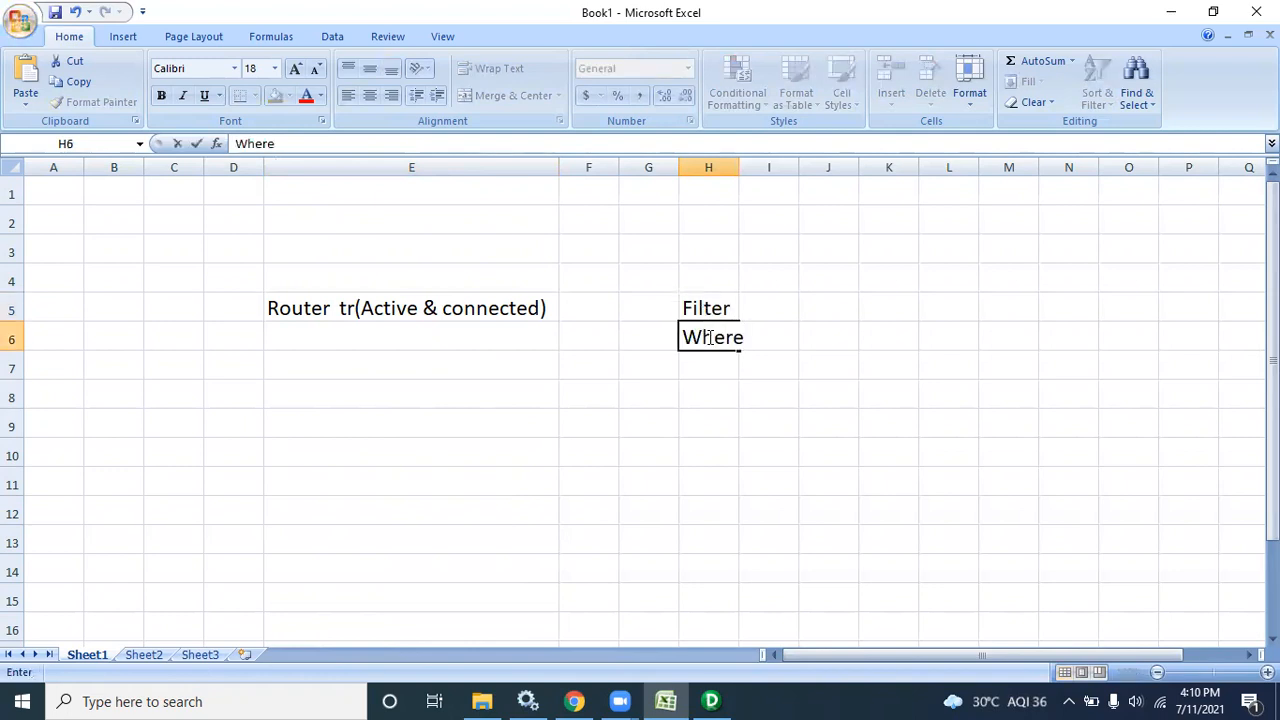
click(736, 167)
drag(736, 178, 779, 182)
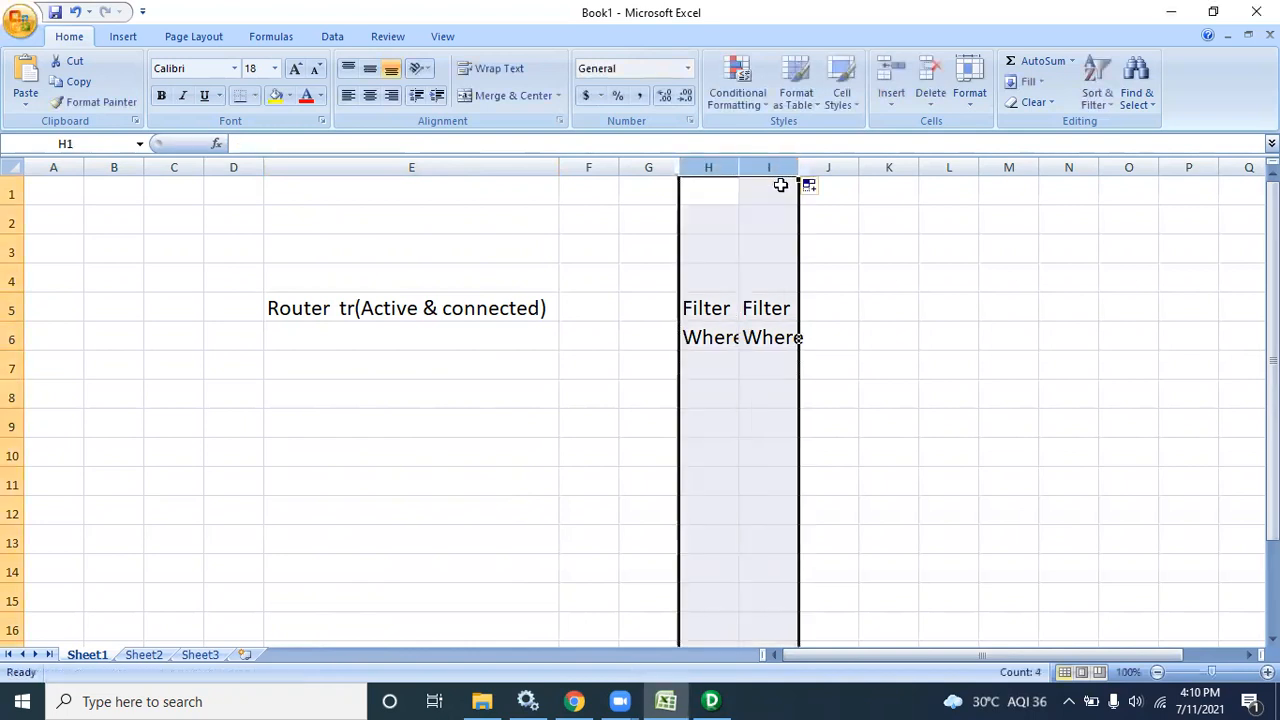
Replace I5 with Router and autofit column I
click(765, 340)
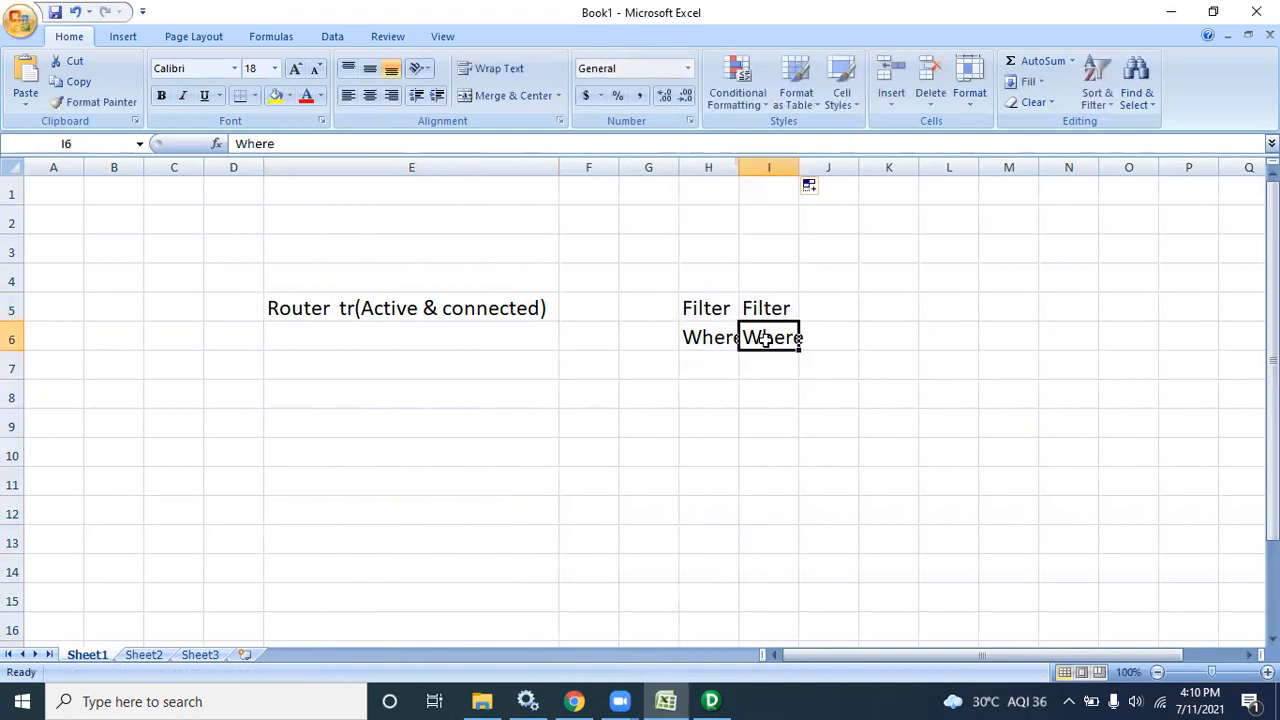
click(786, 305)
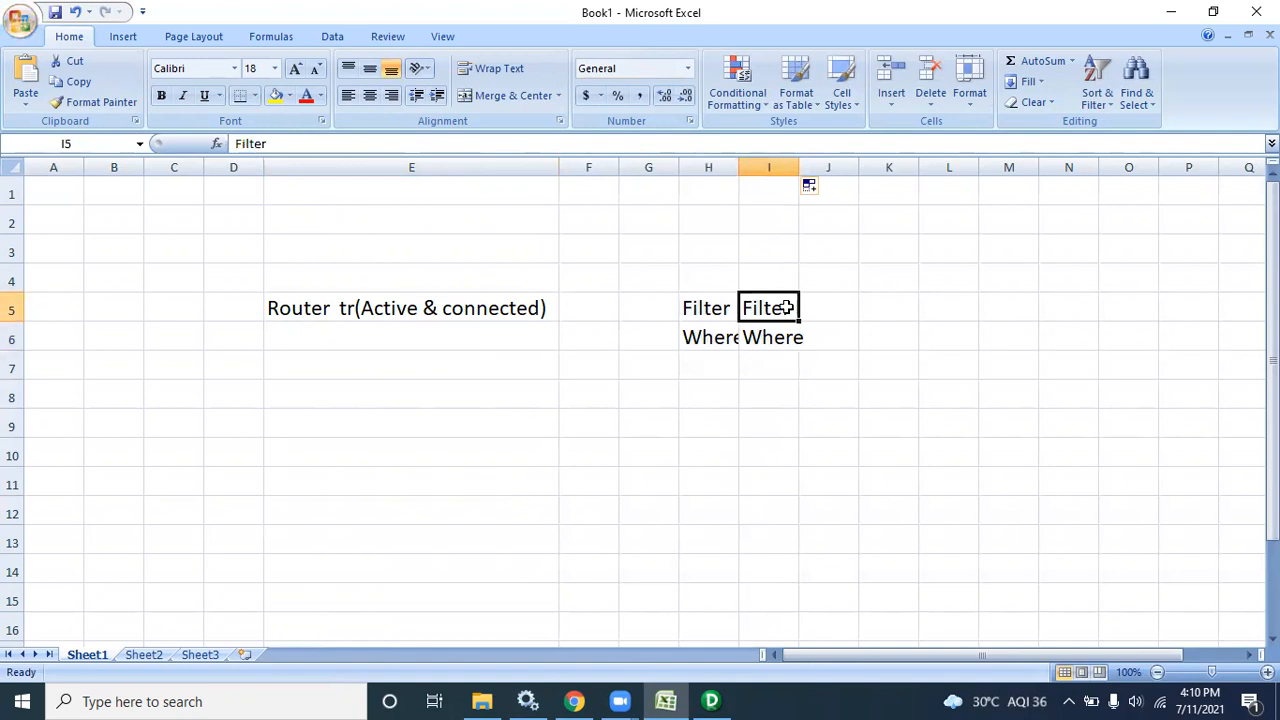
text(Roter)
key(BackSpace)
key(BackSpace)
key(BackSpace)
text(uter)
click(797, 165)
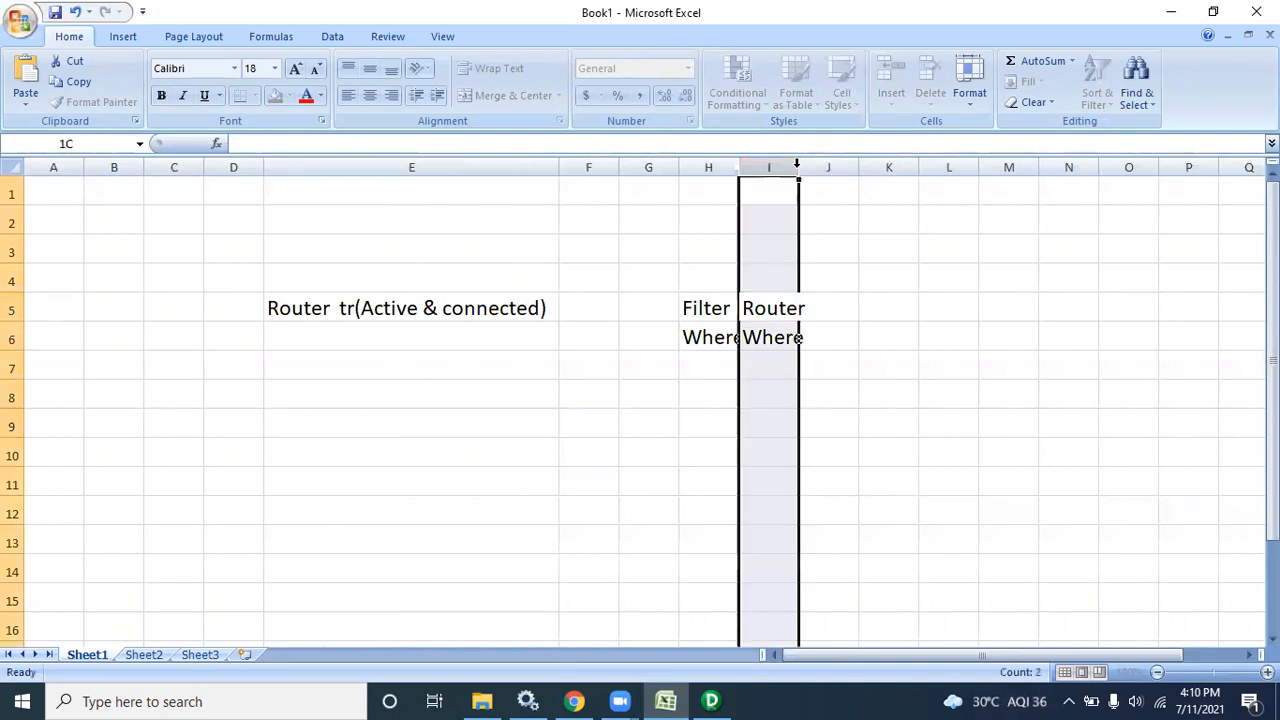
double_click(797, 165)
Enter 'if then else' in I6 and refit column I
click(792, 341)
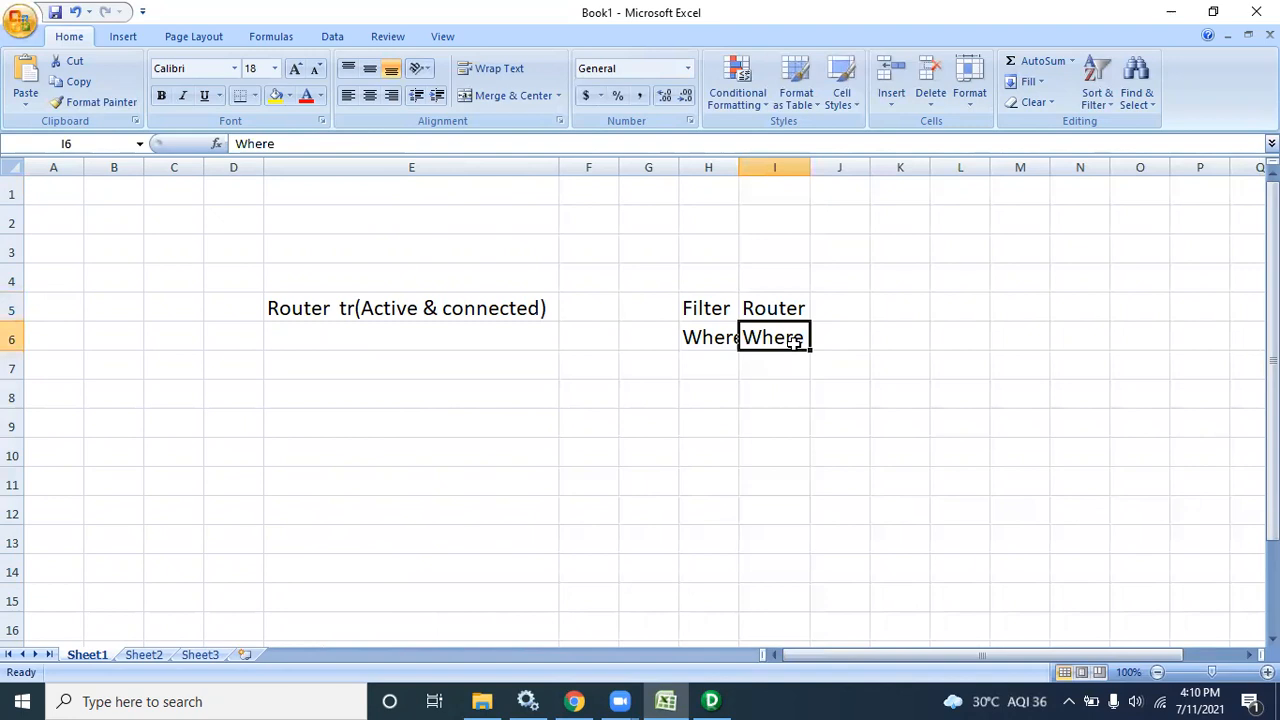
text(ca)
key(BackSpace)
key(BackSpace)
text(i)
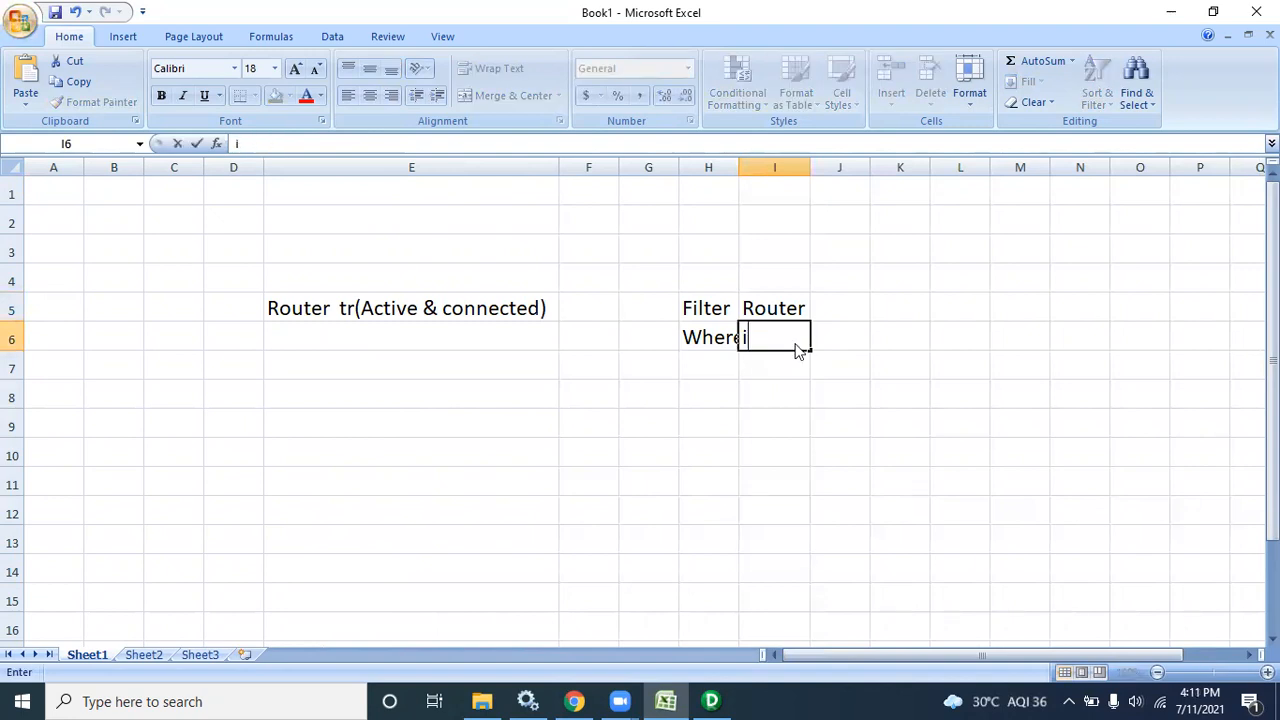
text(f else)
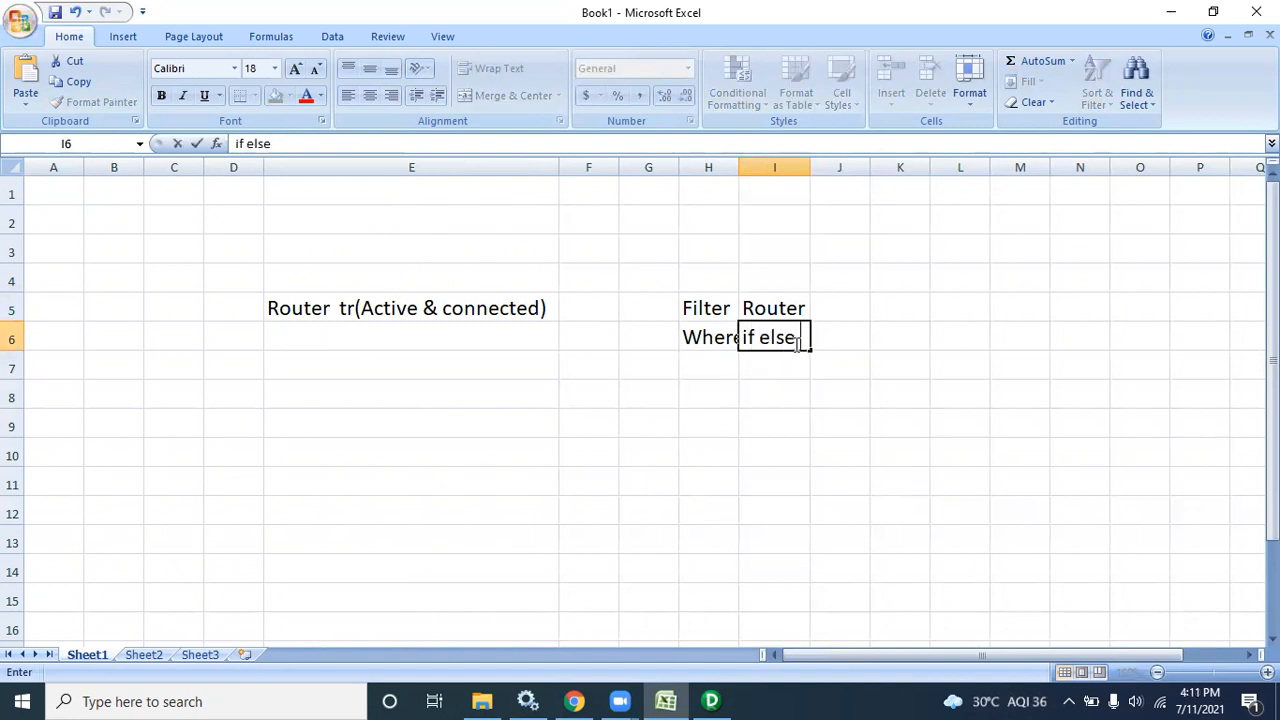
key(BackSpace)
key(BackSpace)
key(BackSpace)
key(BackSpace)
text(the)
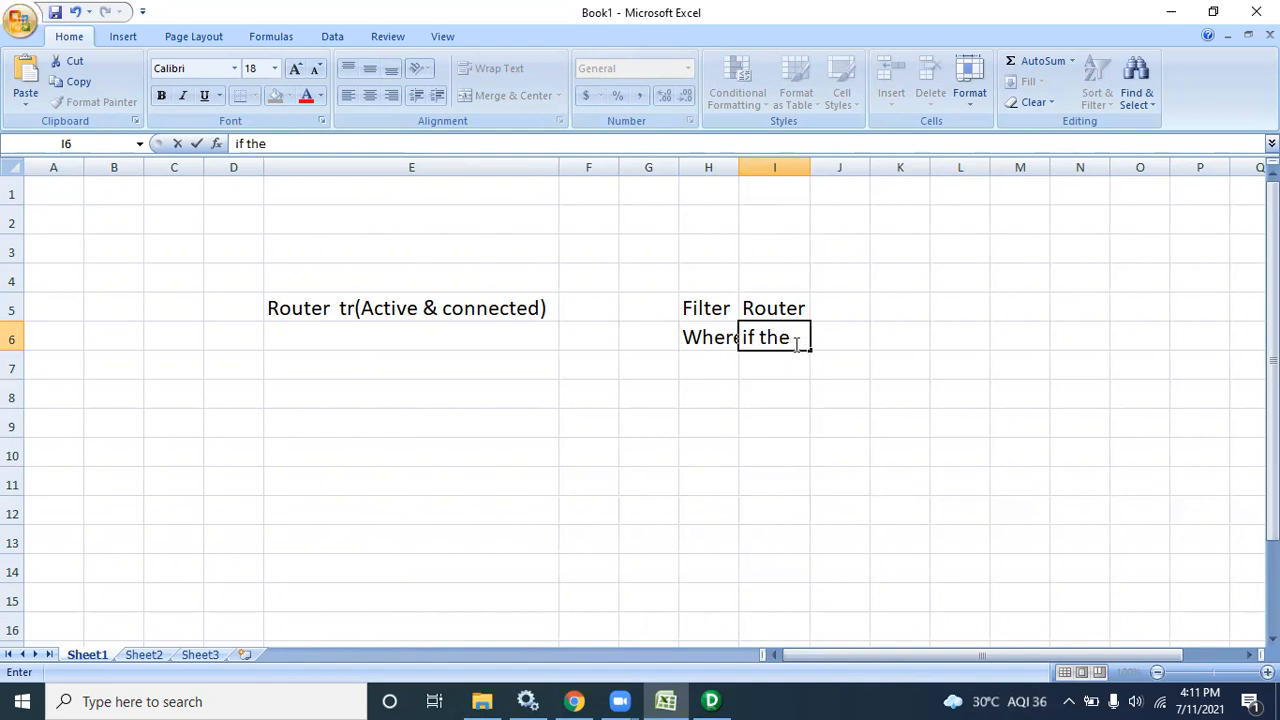
text(n else)
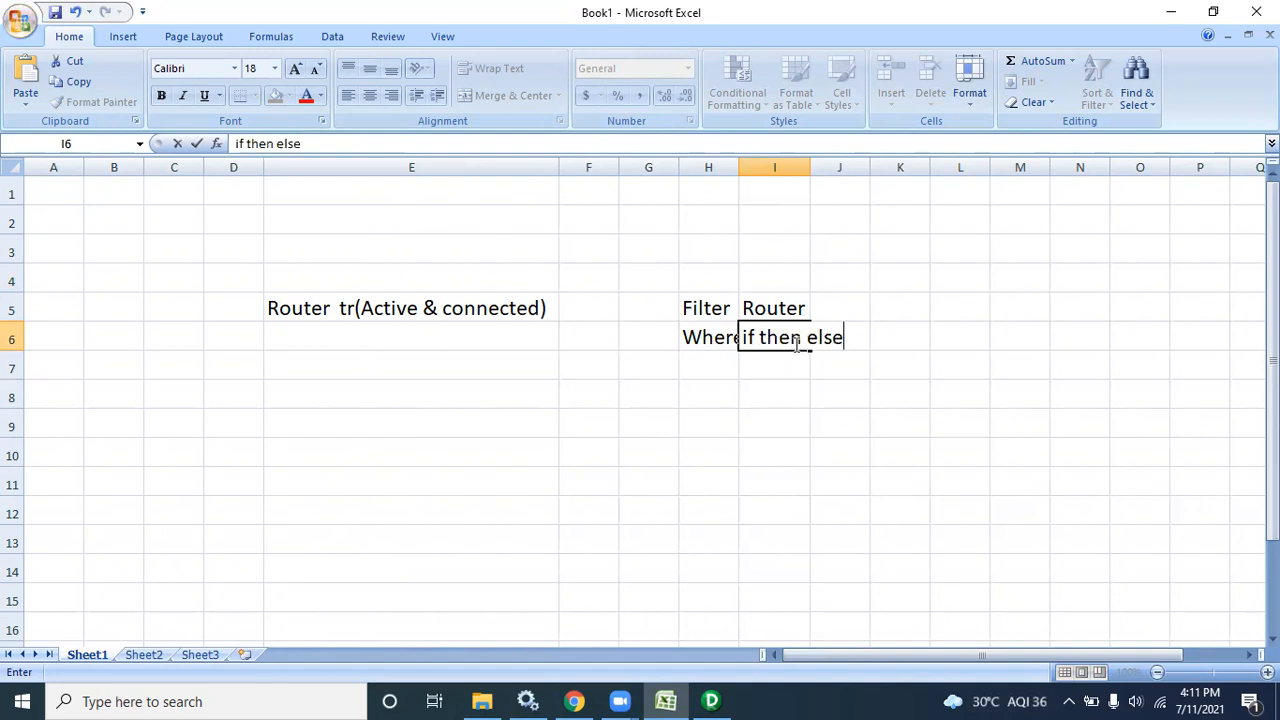
click(810, 168)
double_click(810, 168)
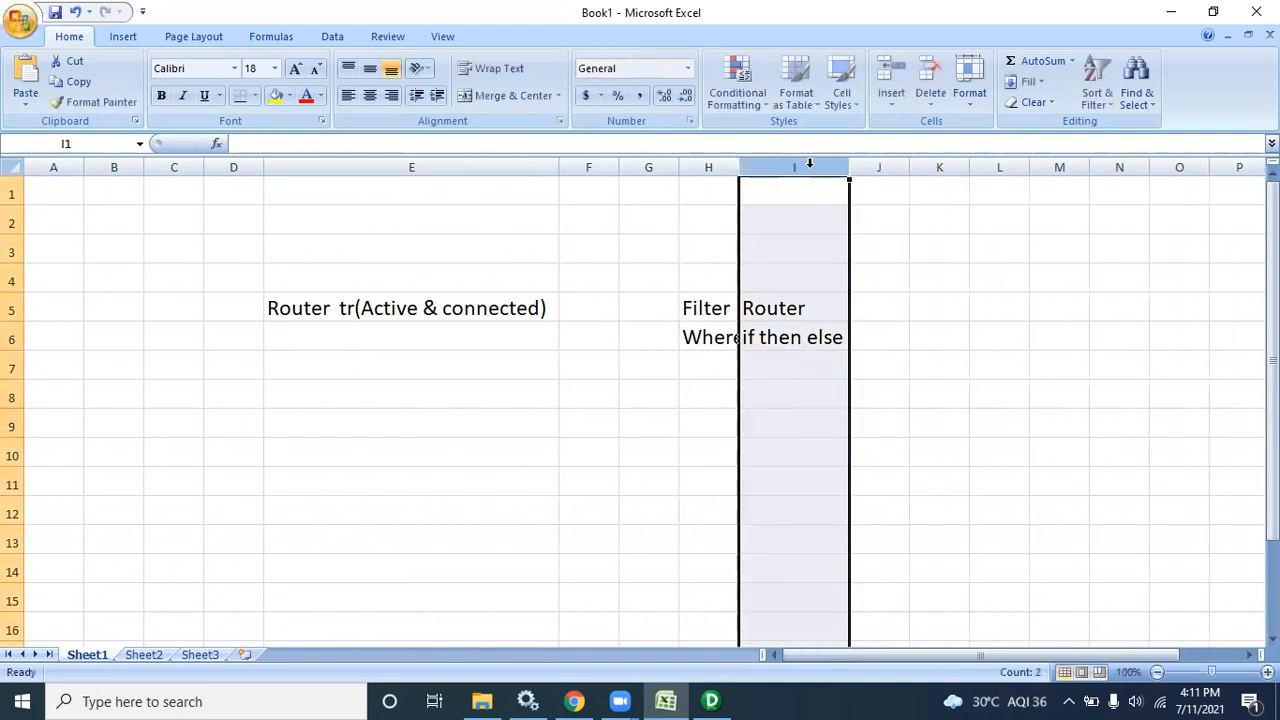
Replace I6 with 'case when else' and widen column I
click(841, 341)
double_click(838, 339)
drag(834, 337, 725, 336)
key(BackSpace)
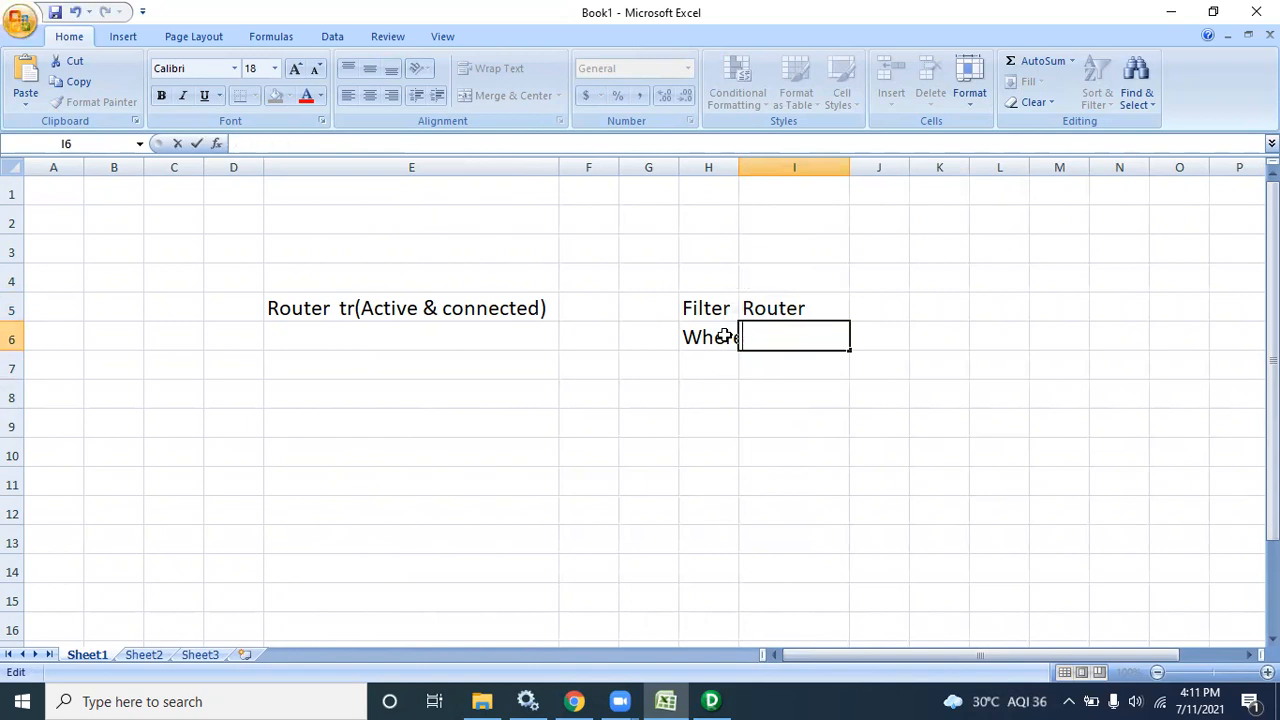
text(case when)
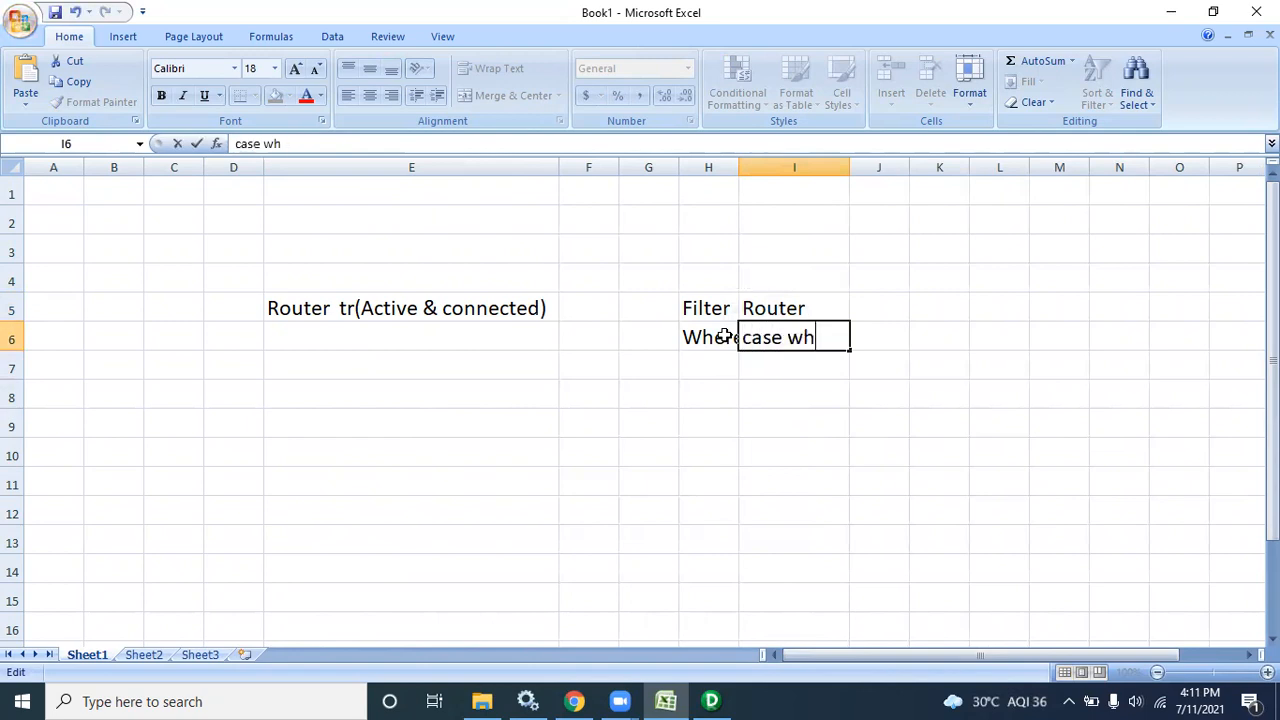
click(845, 167)
drag(849, 175, 1000, 185)
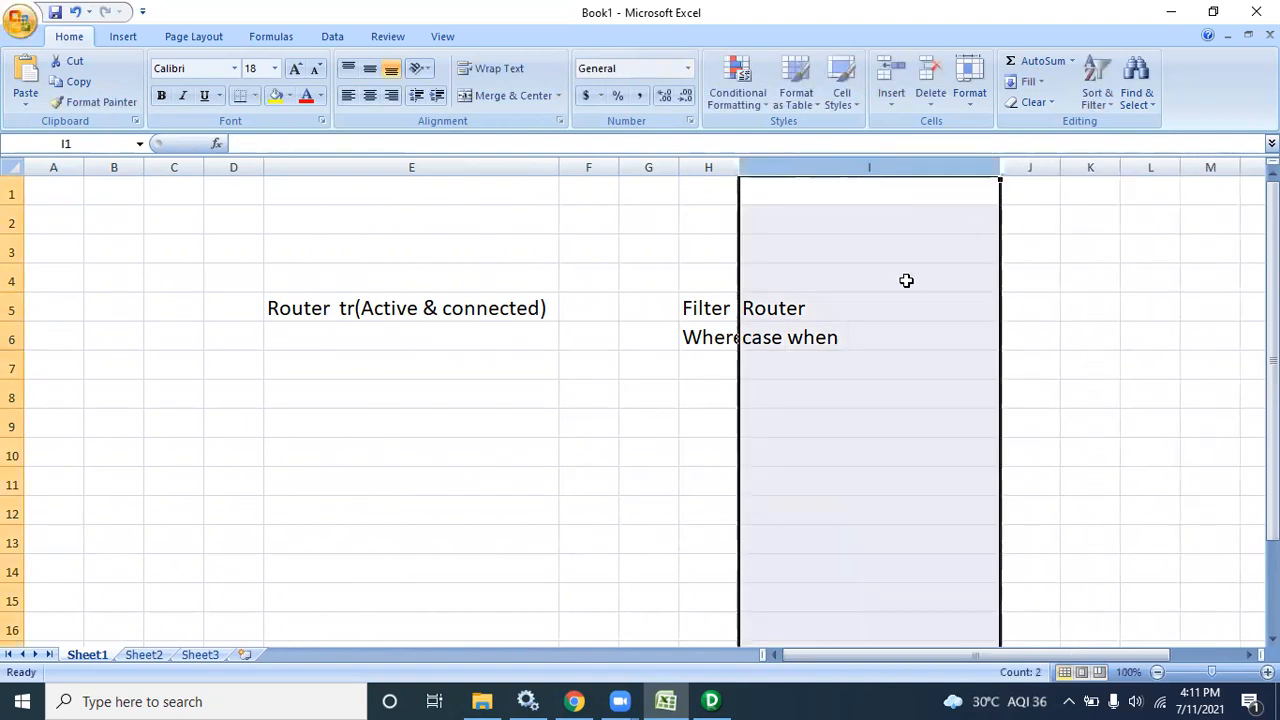
double_click(856, 342)
text(else)
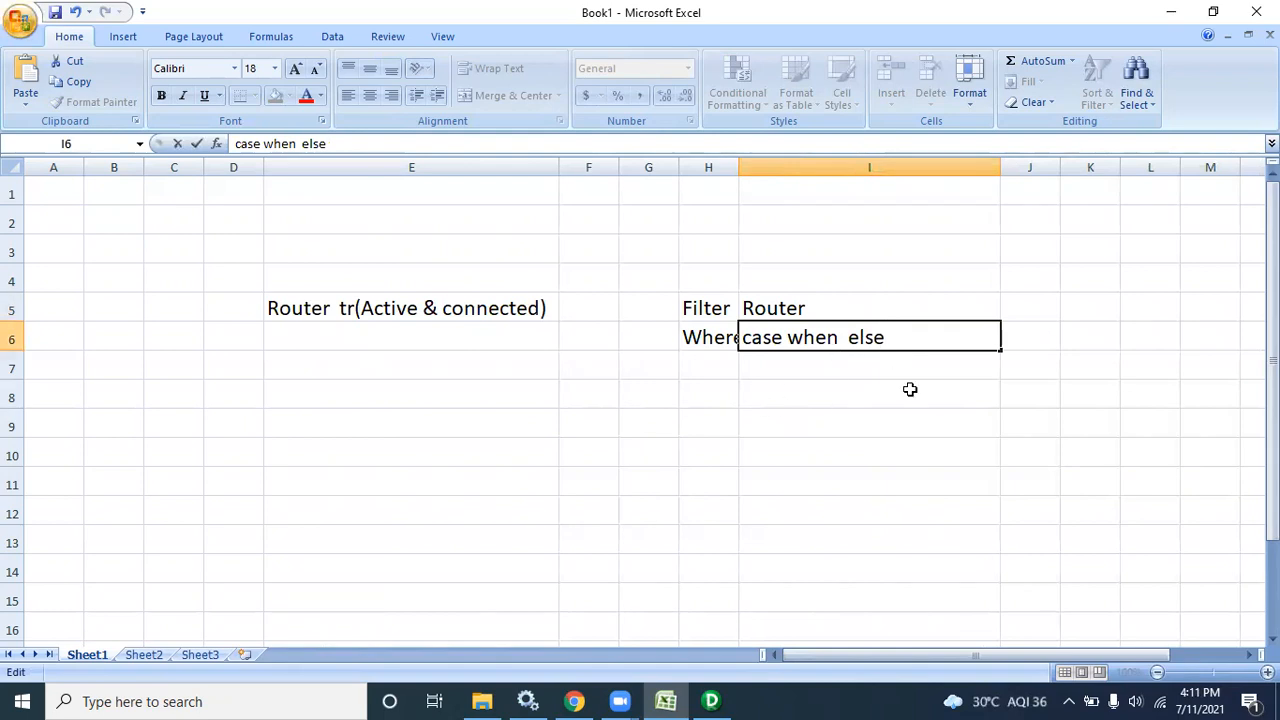
click(713, 398)
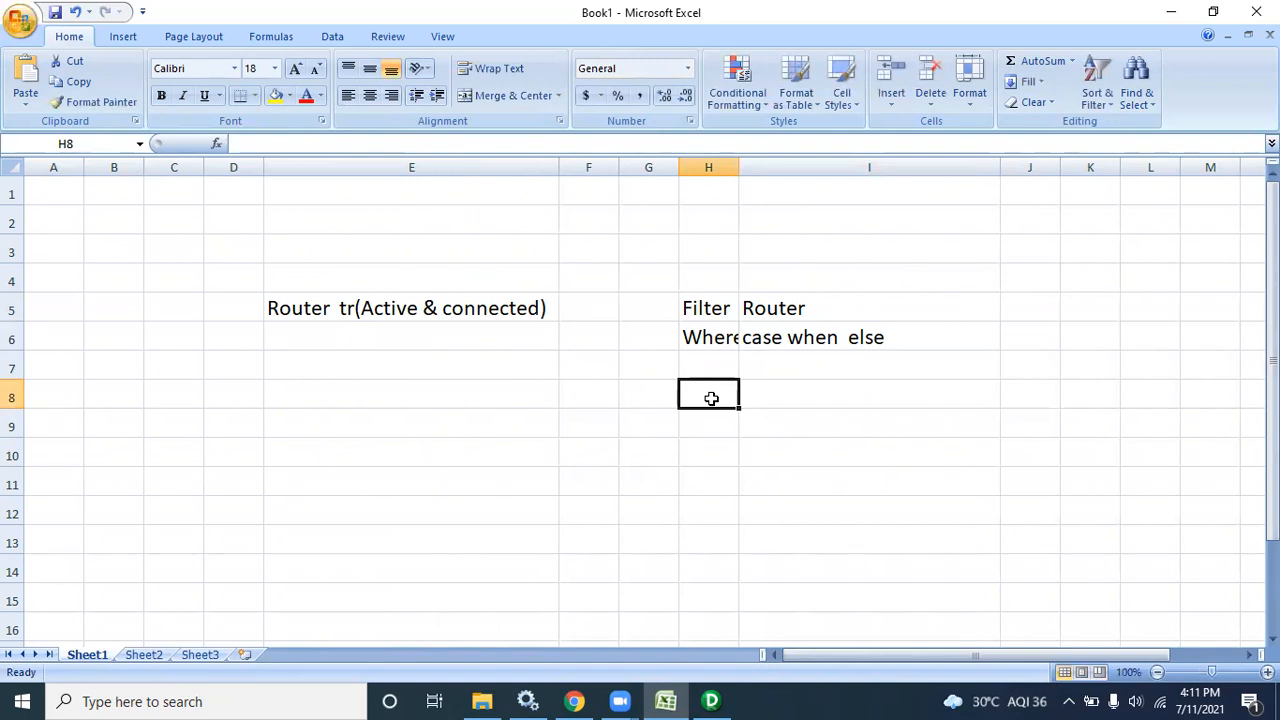
Add the headers empno, name and Sal in H8:J8 and resize column I
text(em)
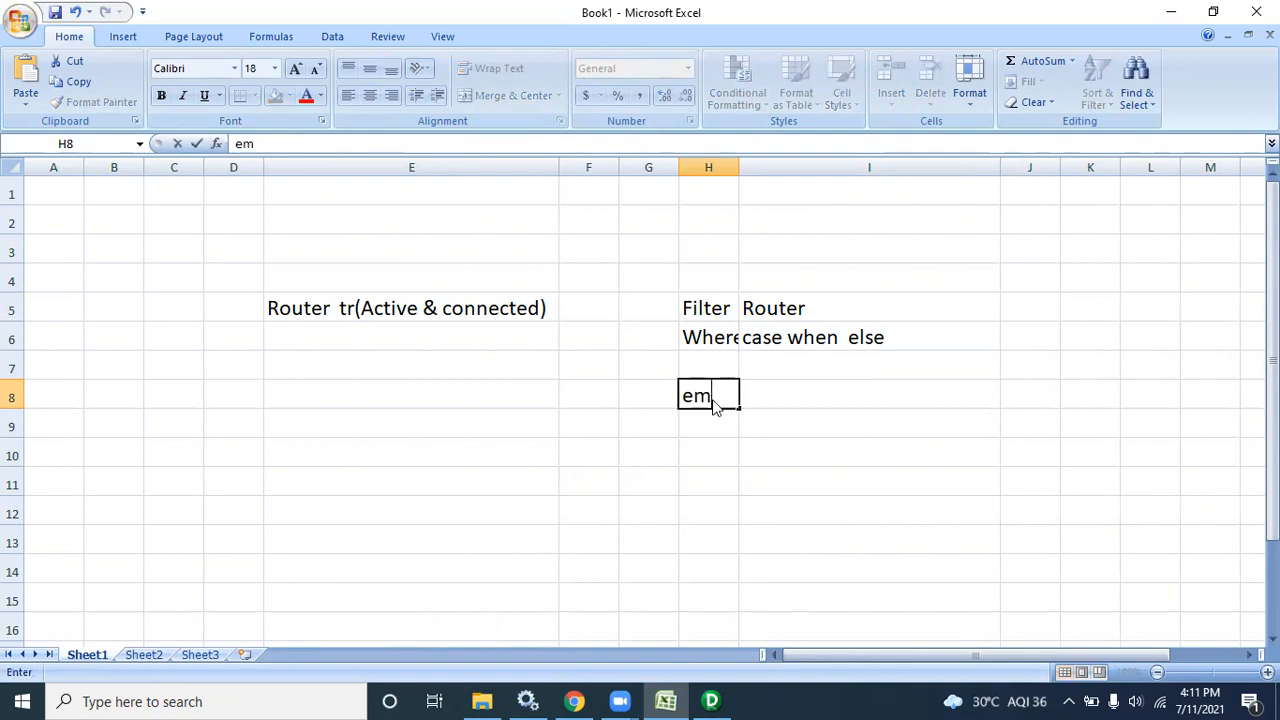
text(pno)
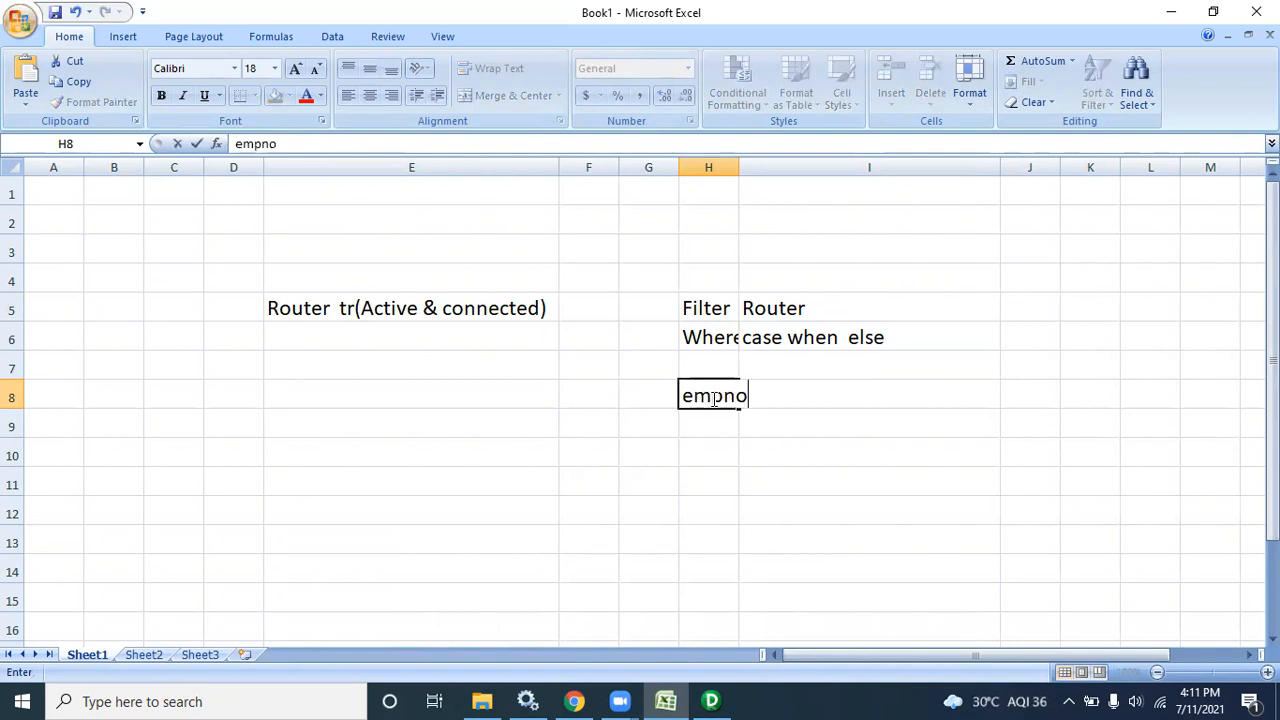
click(838, 450)
click(827, 400)
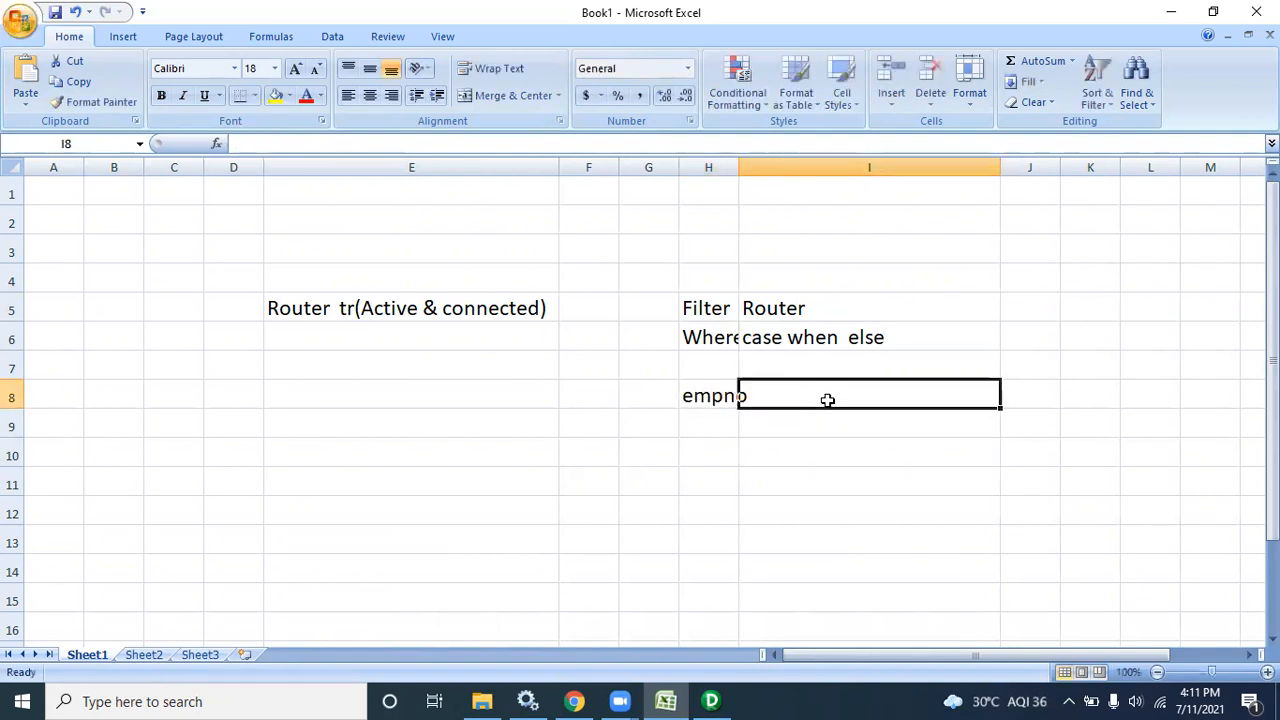
text(S)
key(BackSpace)
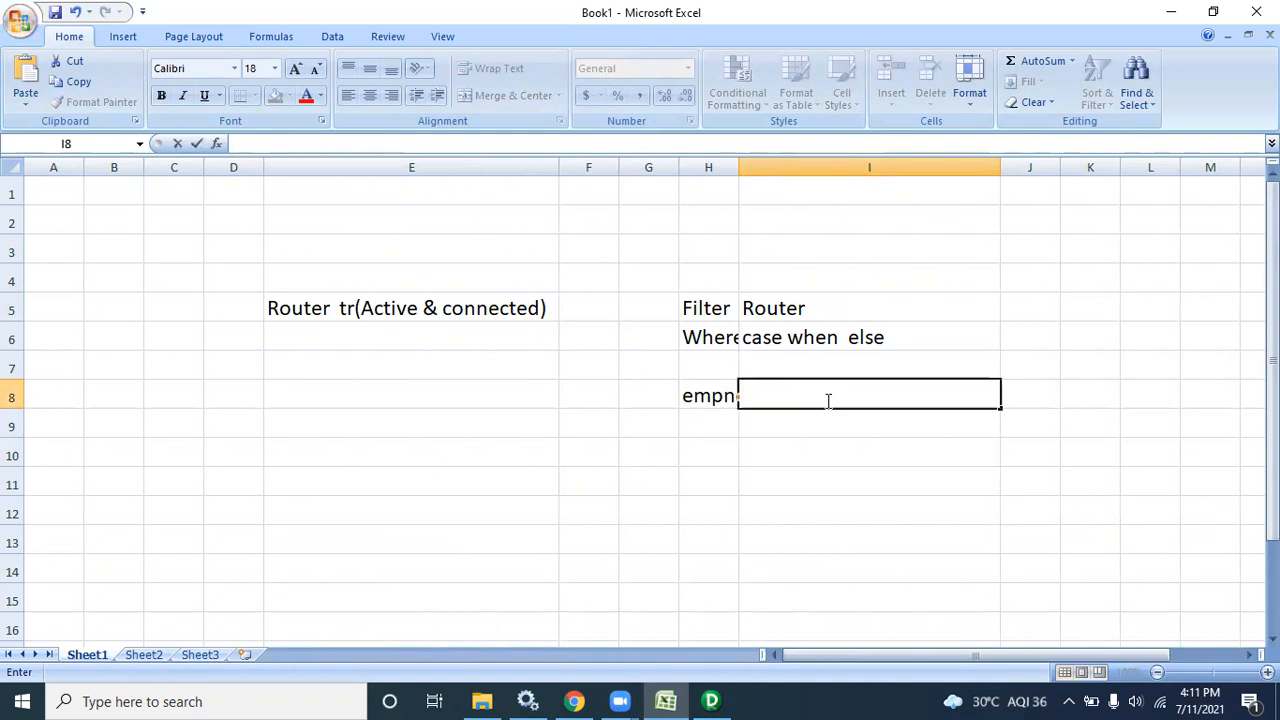
text(name)
click(1003, 162)
double_click(1000, 166)
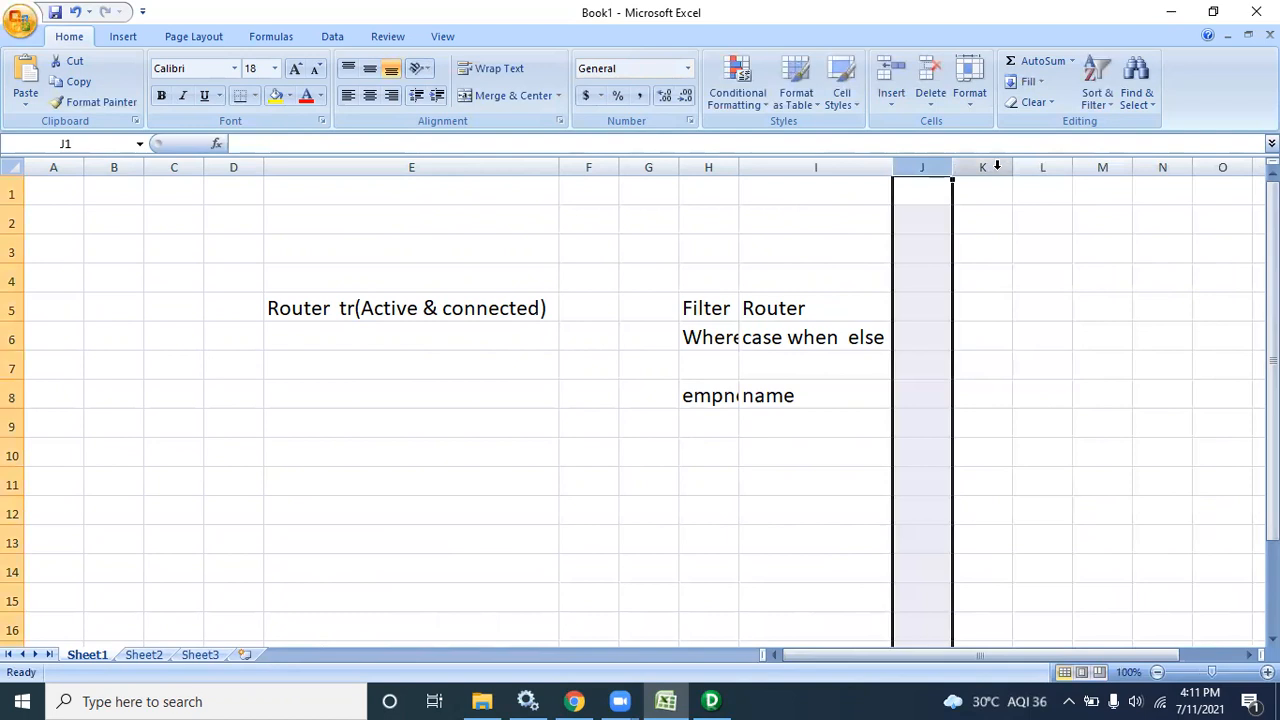
click(923, 386)
text(Sal)
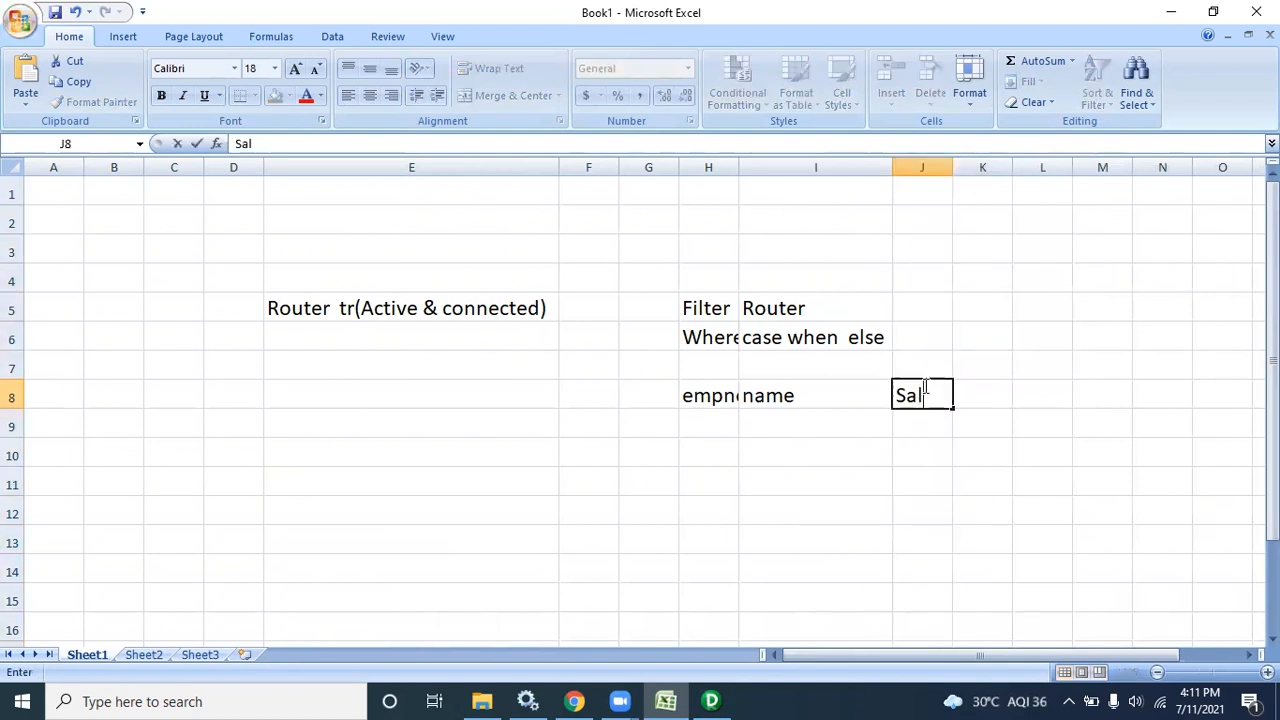
click(890, 166)
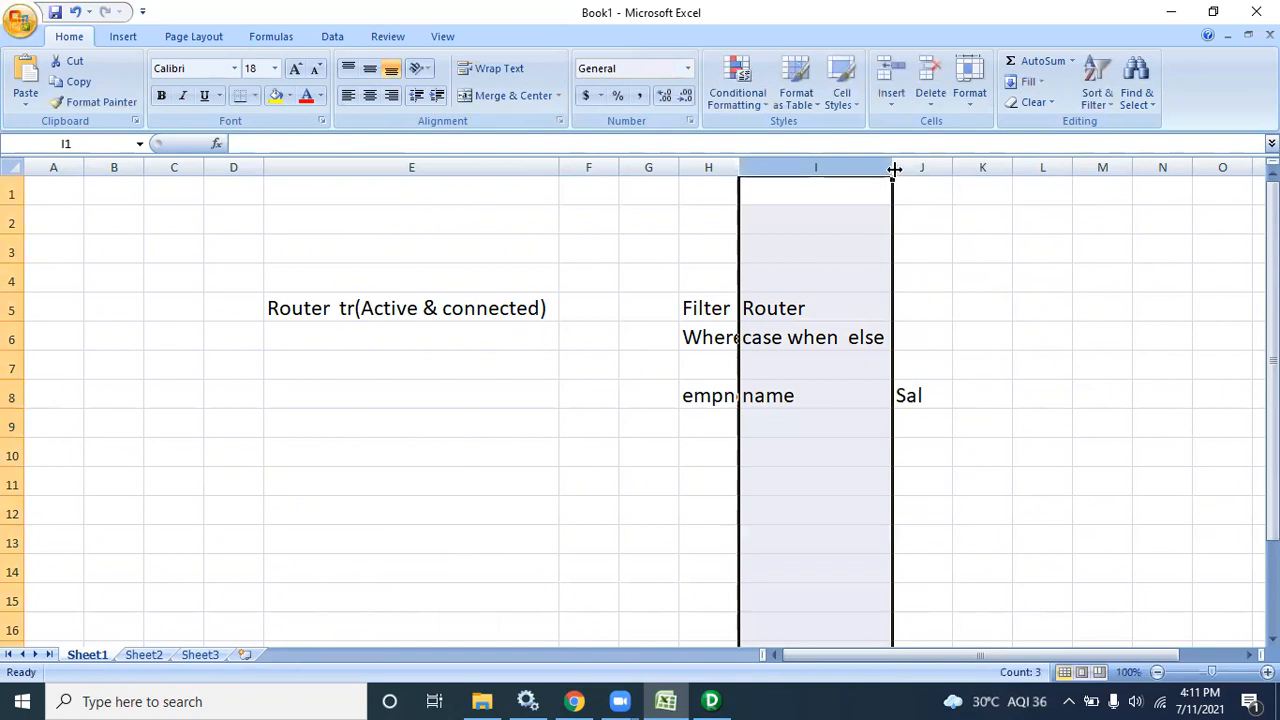
drag(894, 167, 835, 167)
Enter the rows 101 X 3000 and 102 Y 4000 under the headers
click(711, 425)
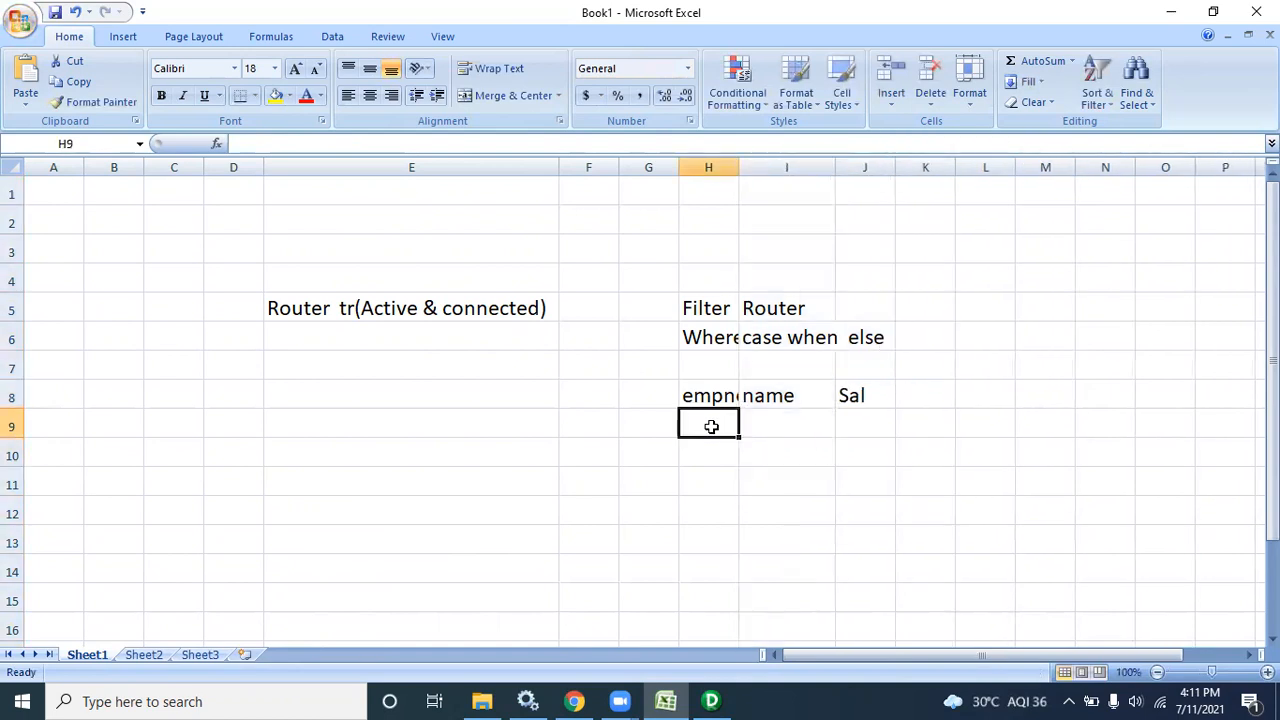
text(101)
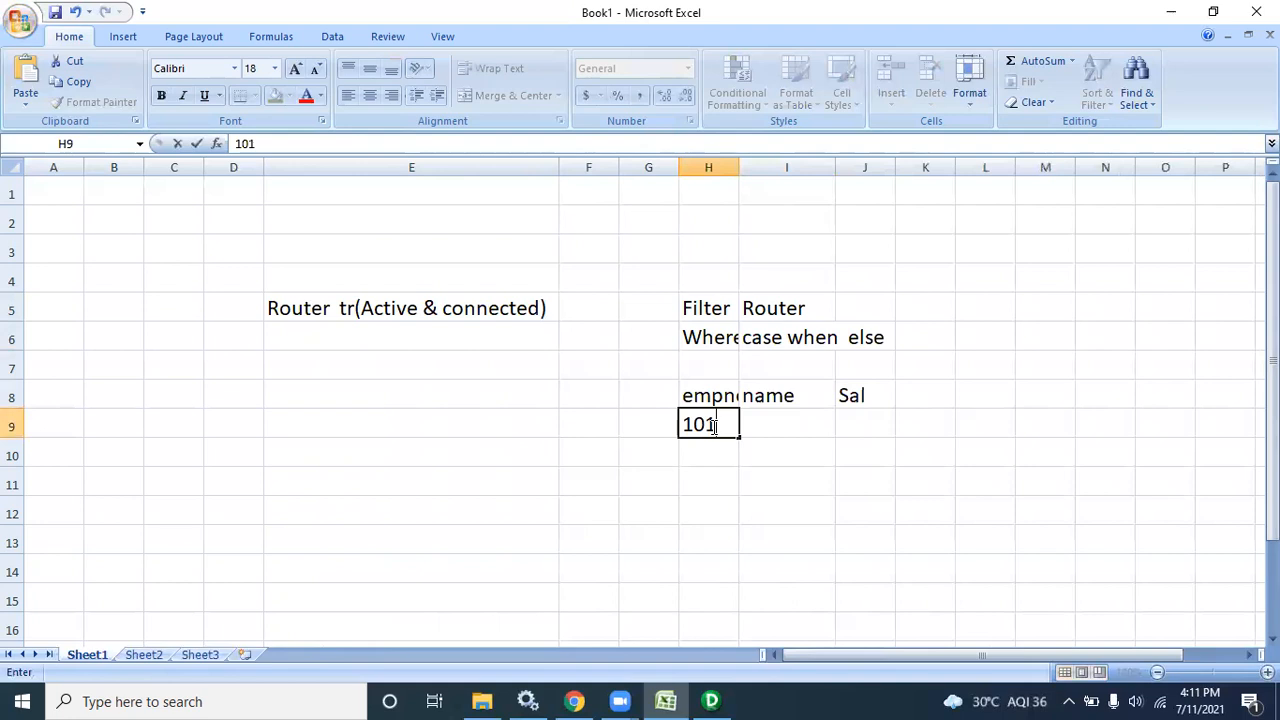
click(763, 426)
text(X)
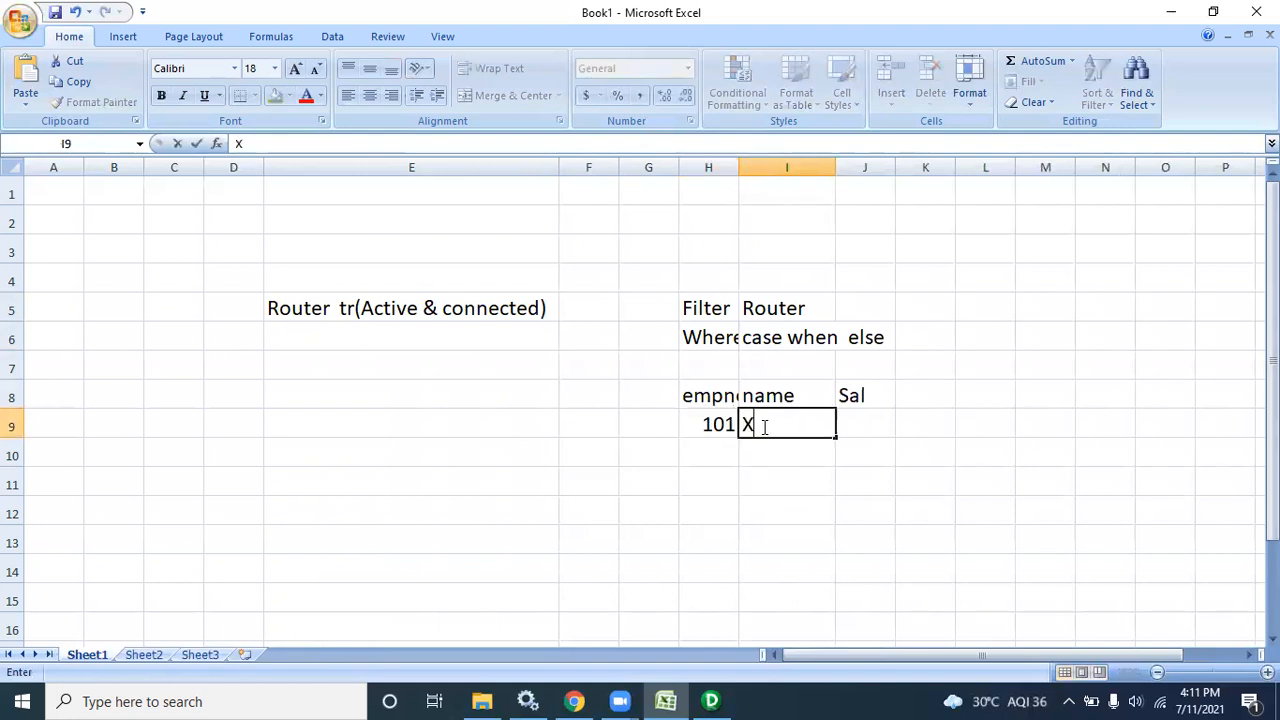
click(878, 422)
text(3000)
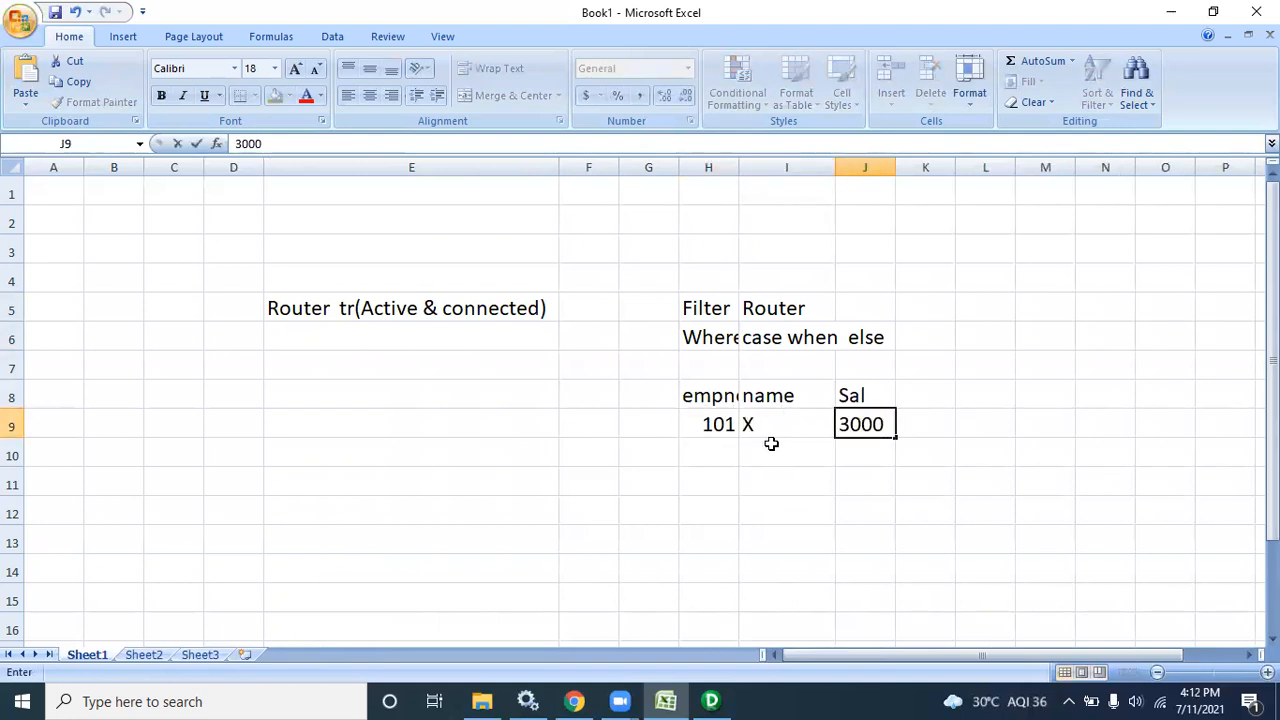
click(715, 462)
text(102)
click(775, 460)
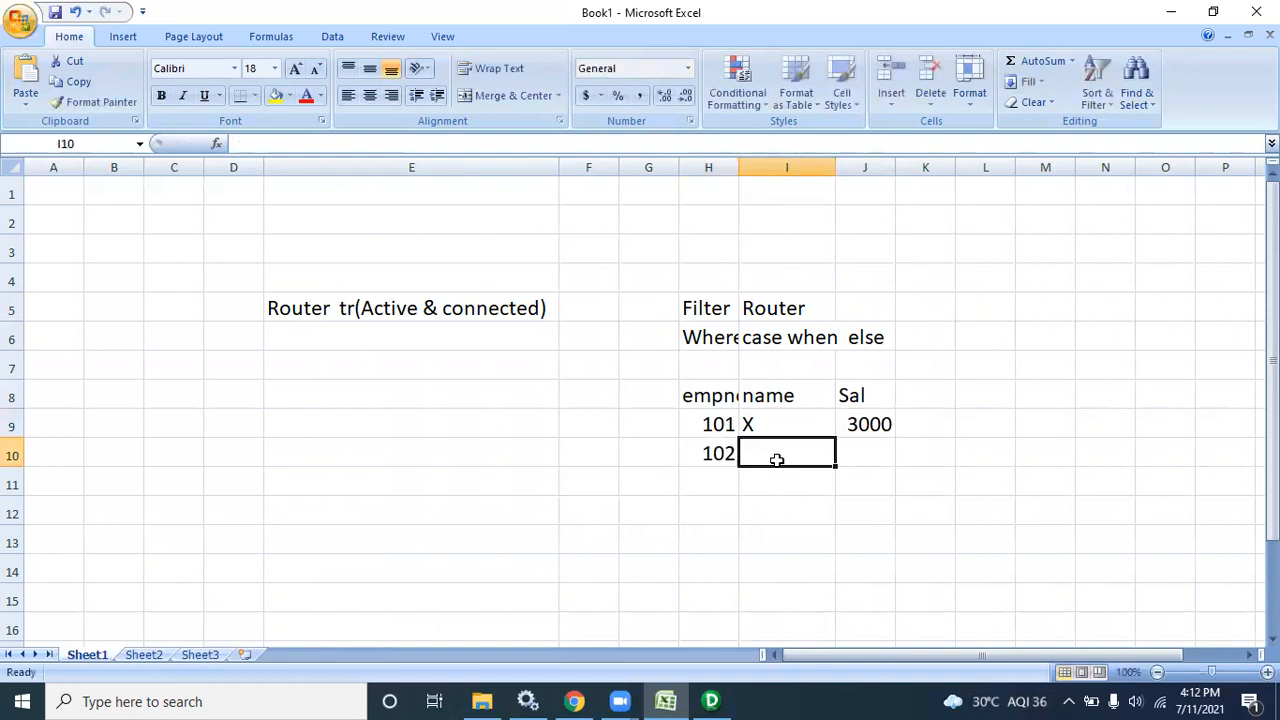
text(Y)
click(878, 456)
text(4000)
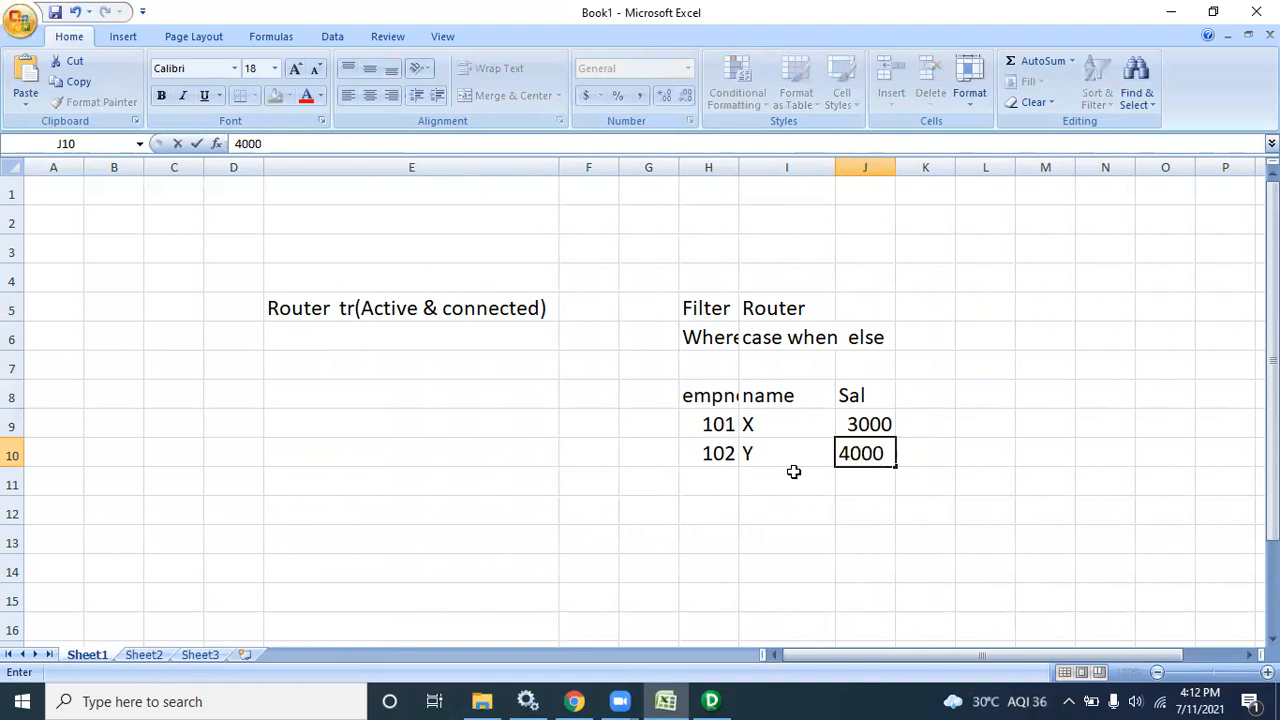
Add the row 104 Z 2000 and select the first employee's row
click(712, 476)
text(104)
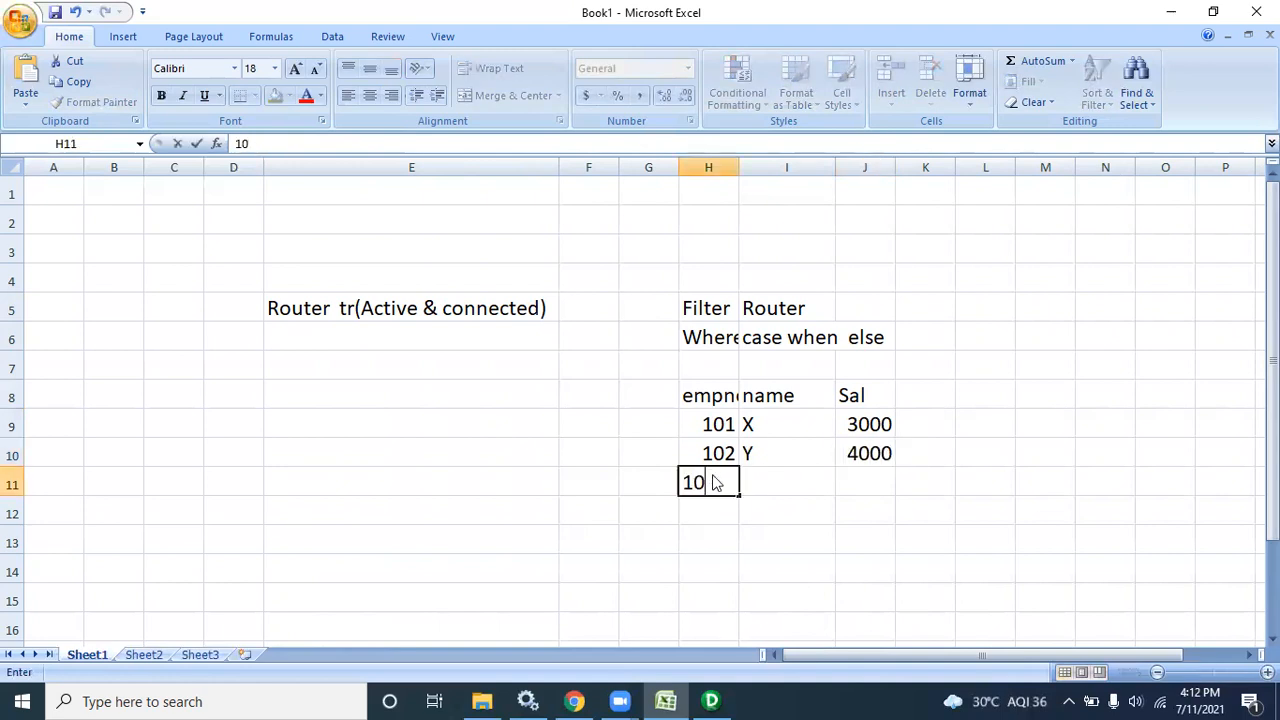
click(778, 470)
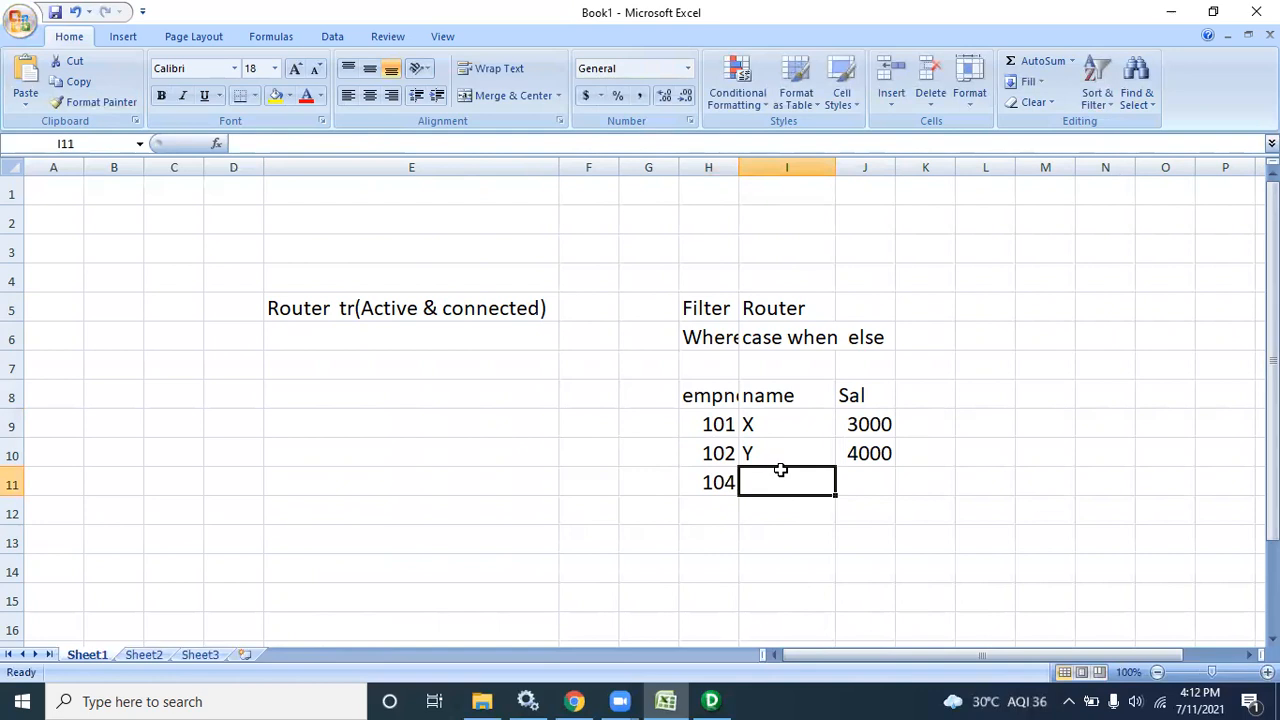
text(Z)
click(875, 477)
text(2000)
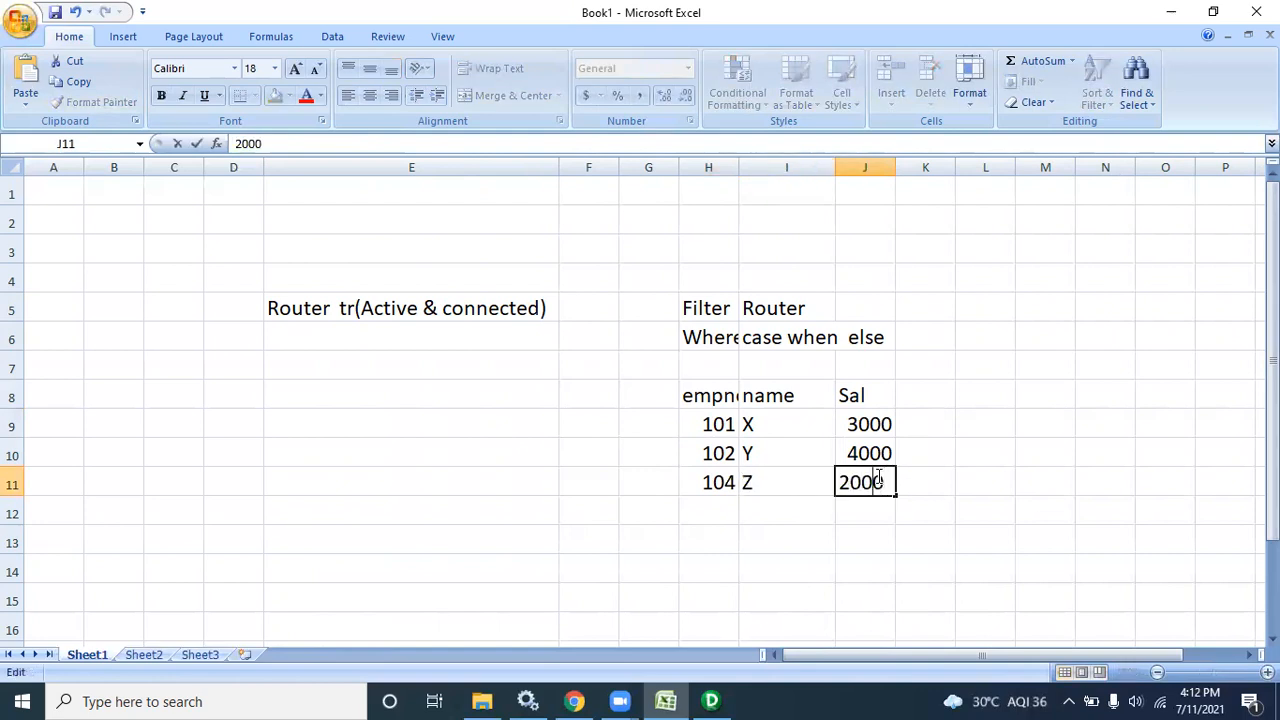
click(965, 388)
drag(683, 418, 849, 430)
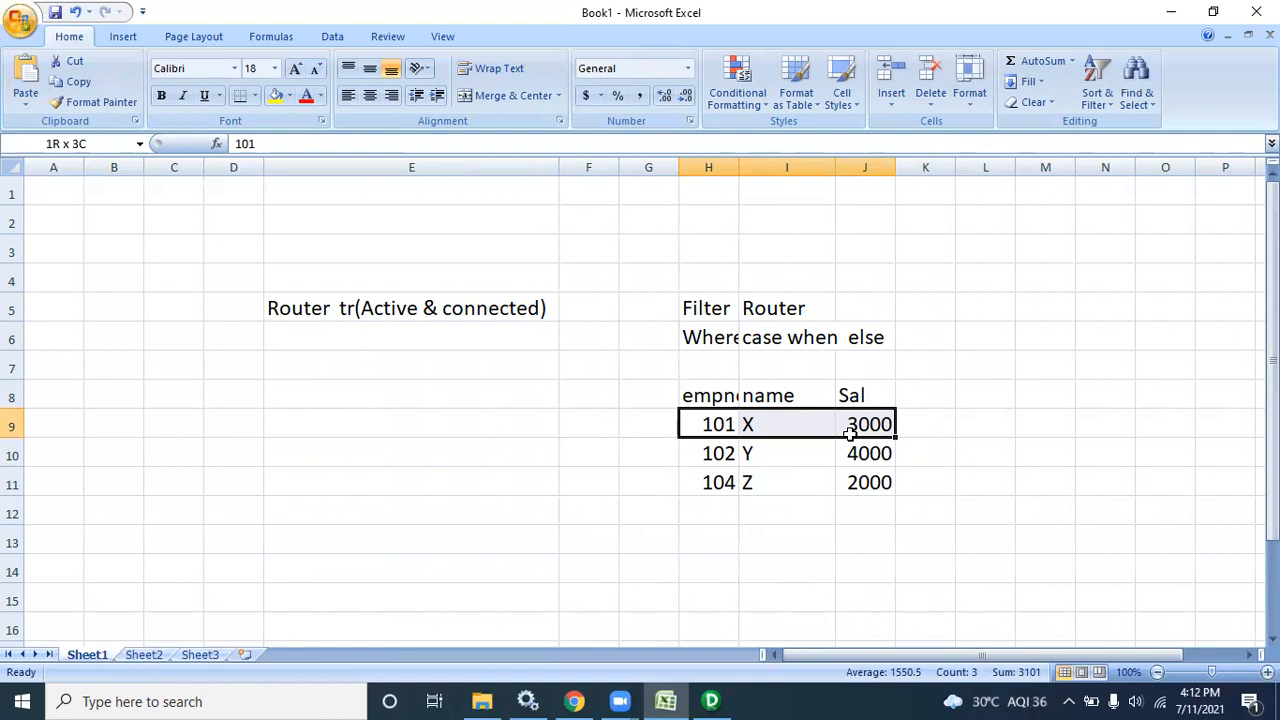
drag(849, 430, 849, 430)
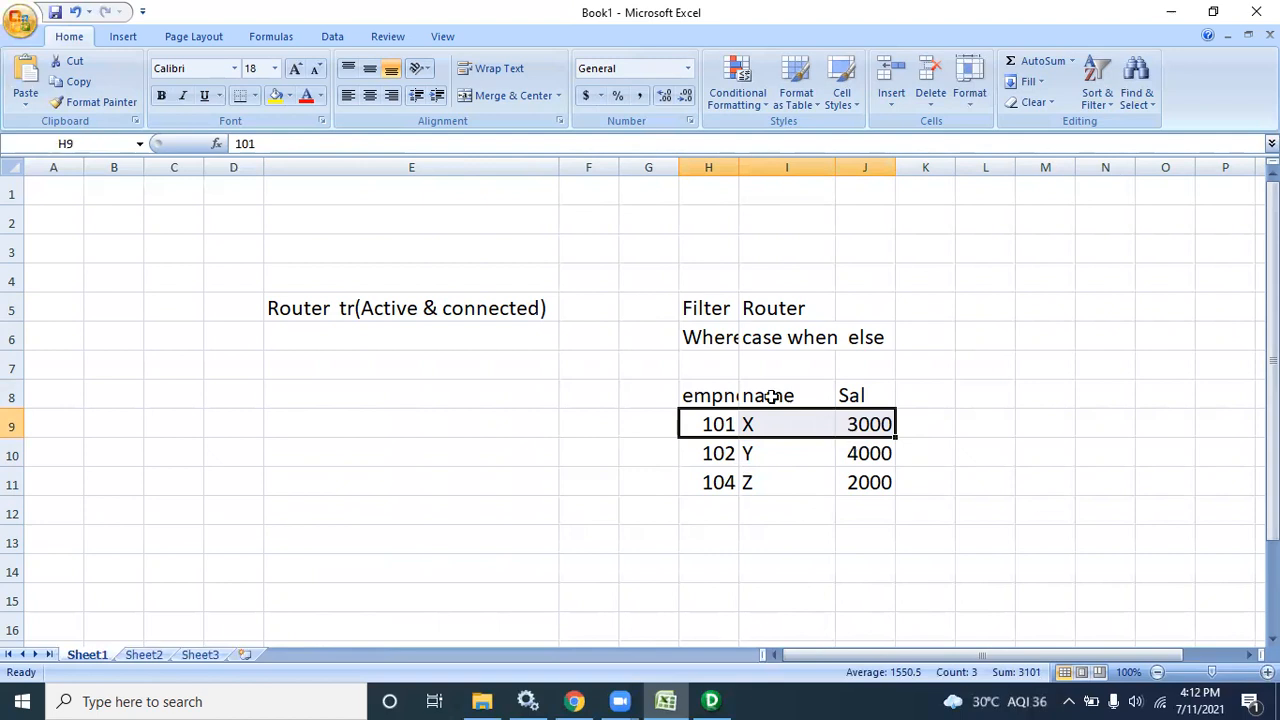
Overwrite H6 with Empno=101 and autofit column H
click(708, 338)
text(Emp)
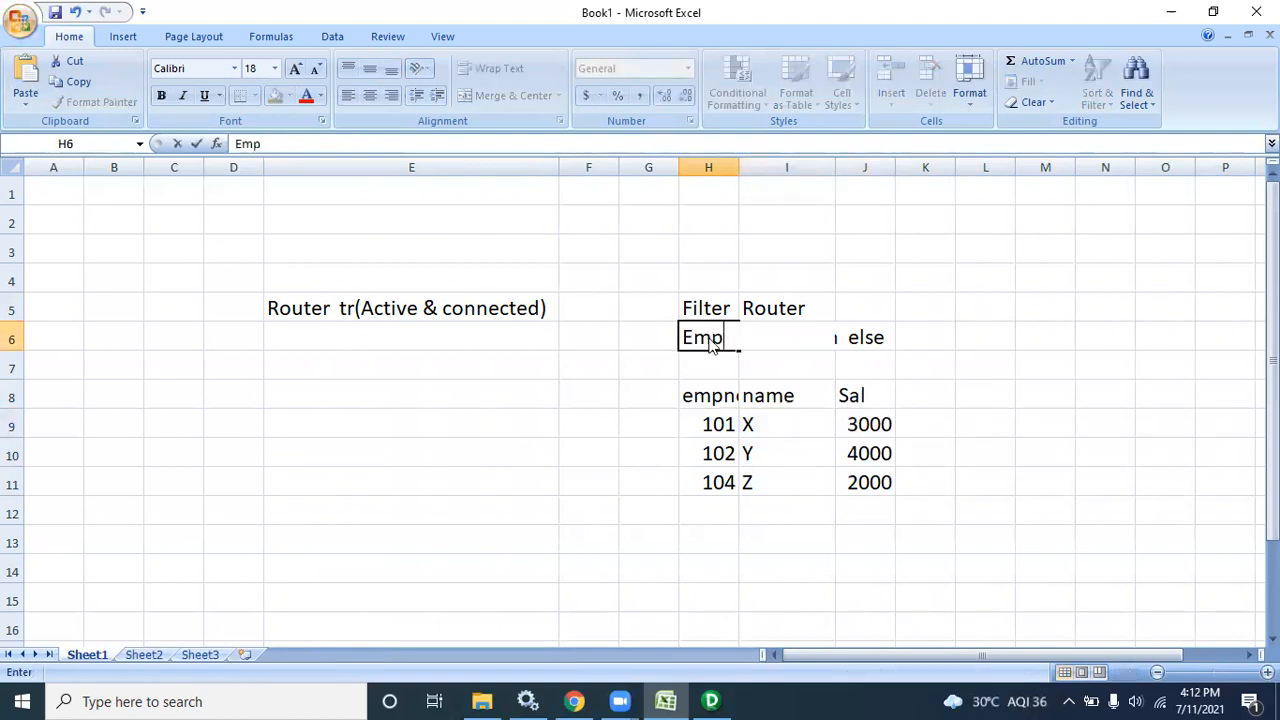
text(no=101)
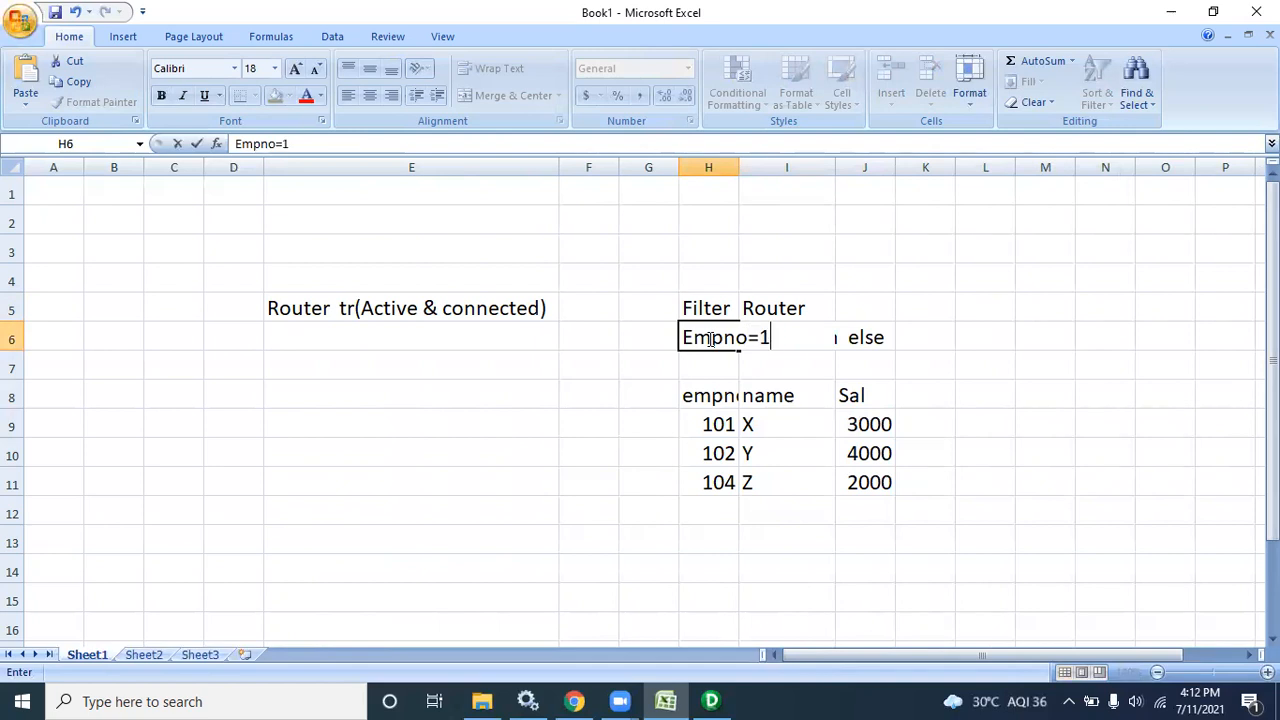
double_click(733, 160)
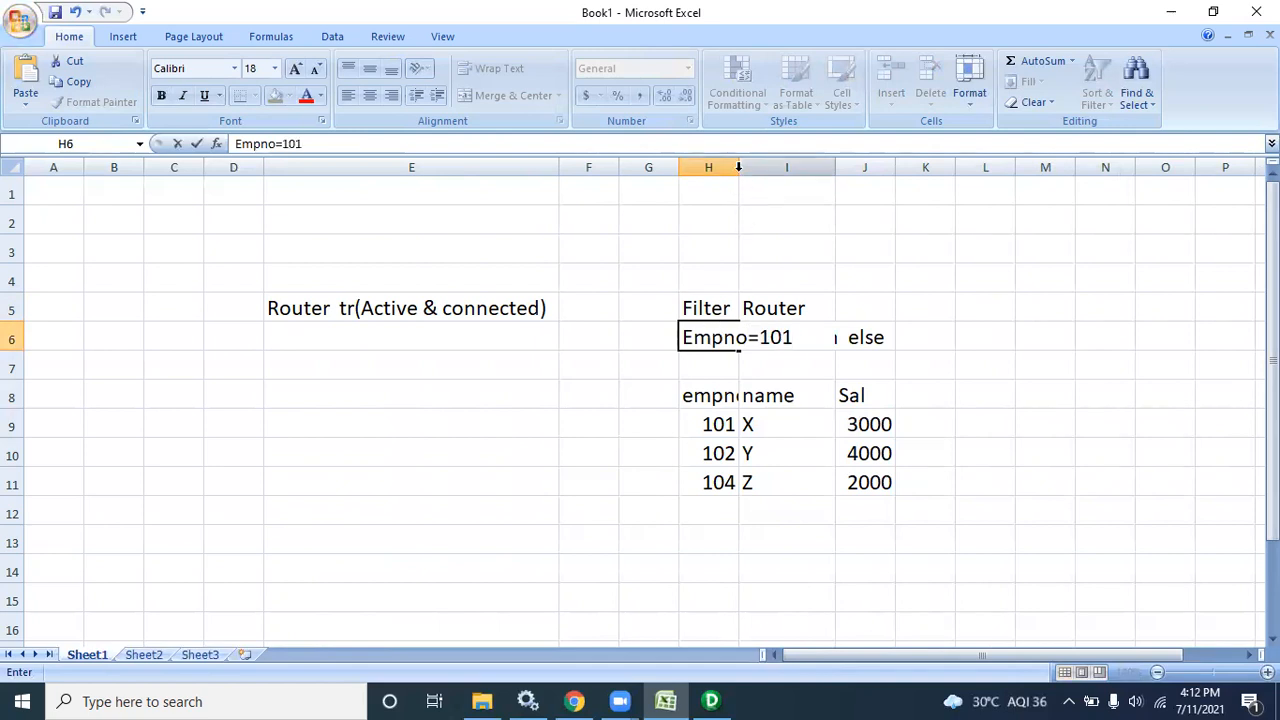
click(859, 428)
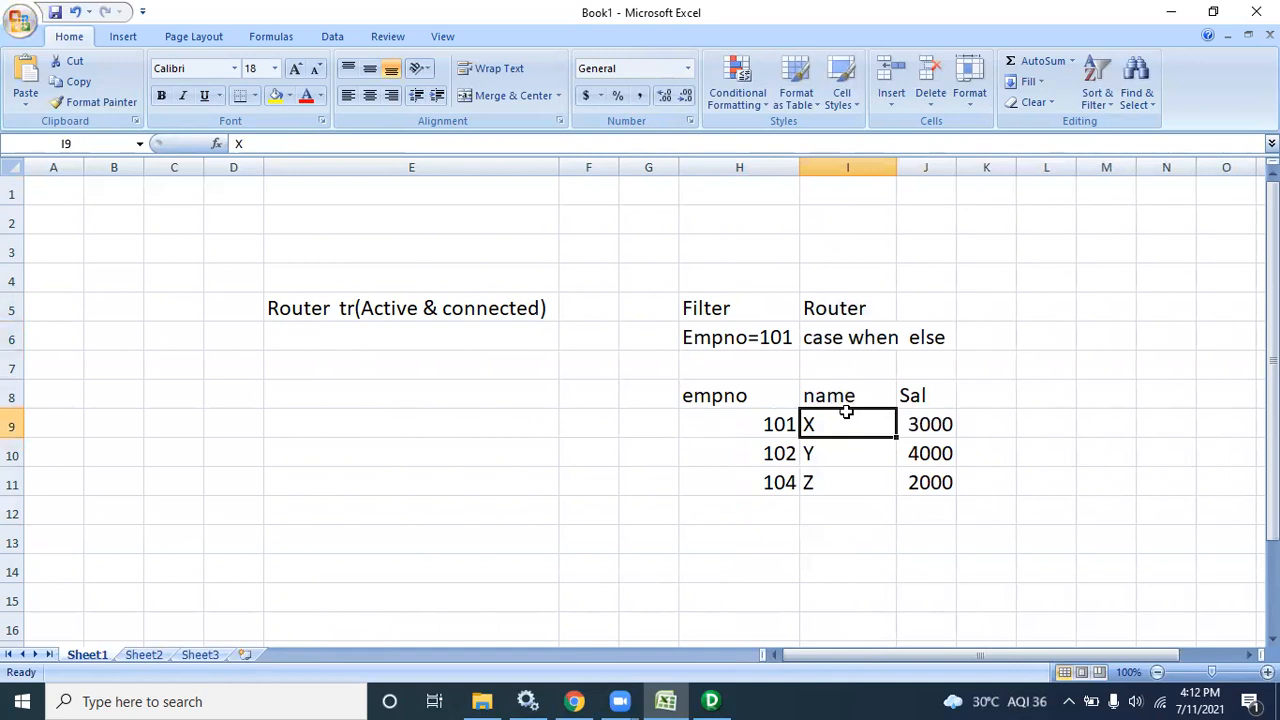
Select the Router notes, then the first employee's row
drag(843, 307, 846, 336)
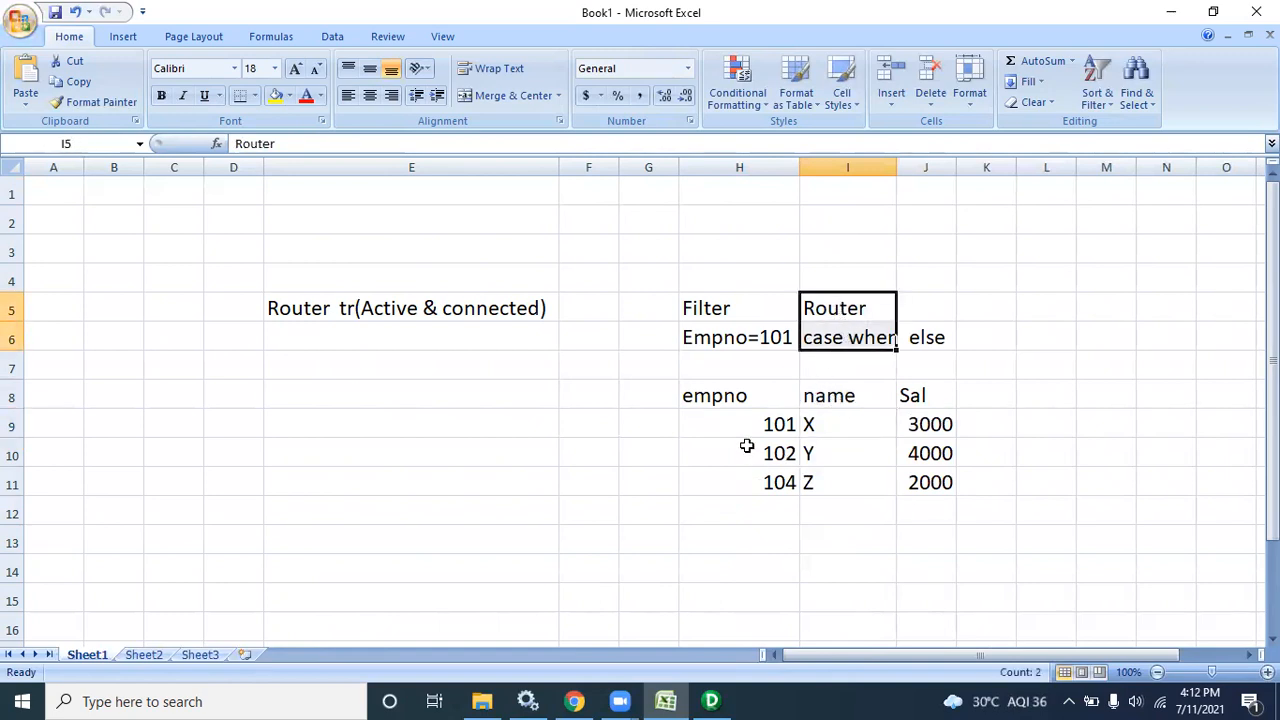
drag(737, 429, 943, 426)
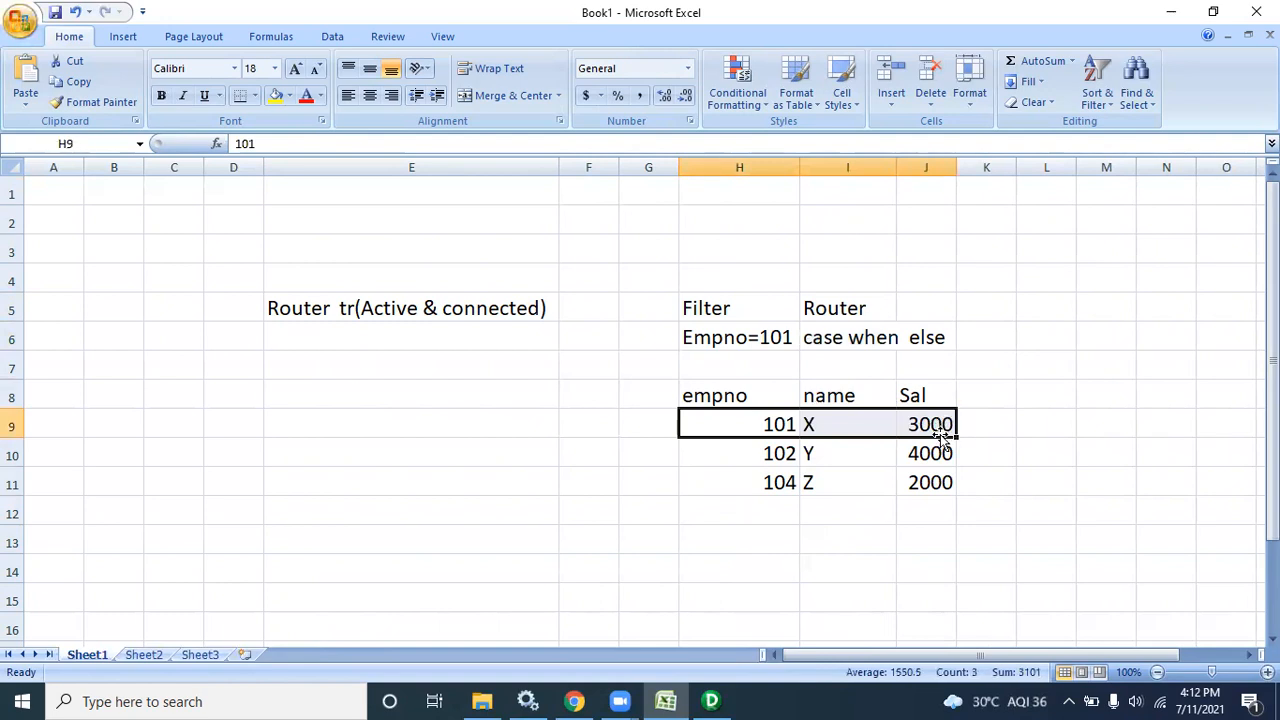
click(801, 500)
drag(754, 423, 929, 421)
Copy the 101 X 3000 row and paste it beside the table
click(1041, 362)
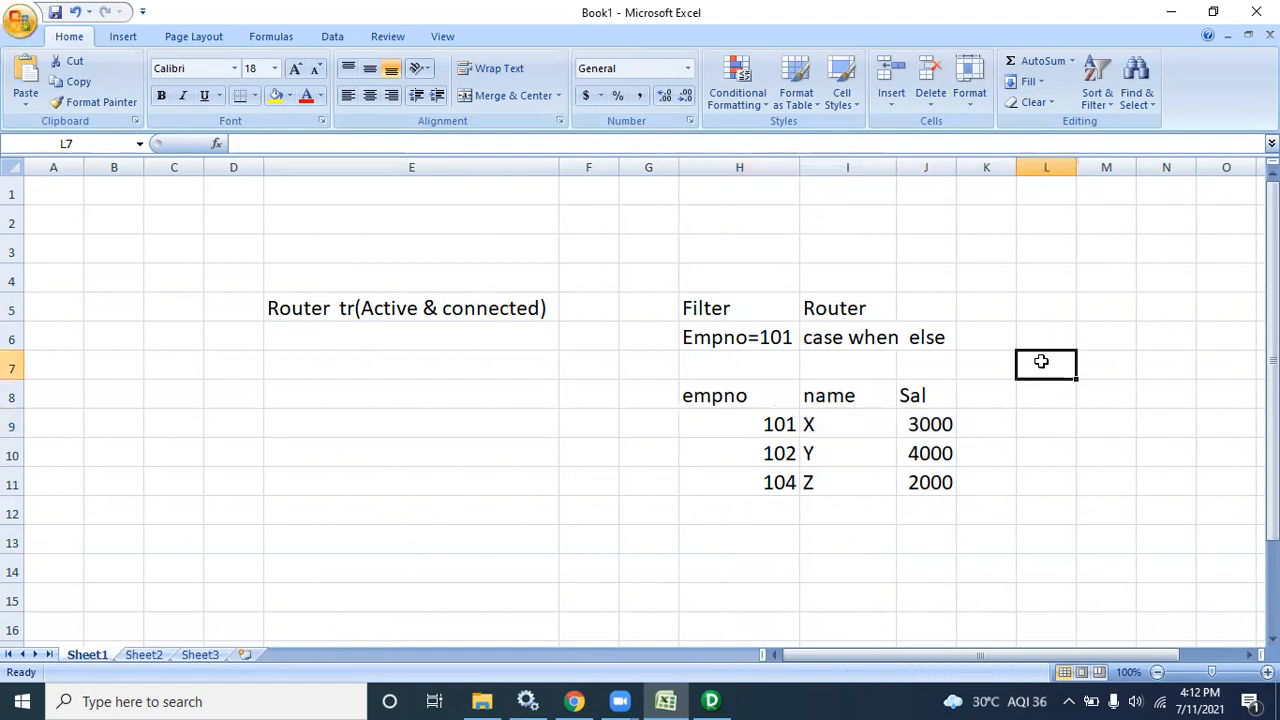
drag(757, 420, 955, 422)
key(ctrl+c)
click(1066, 366)
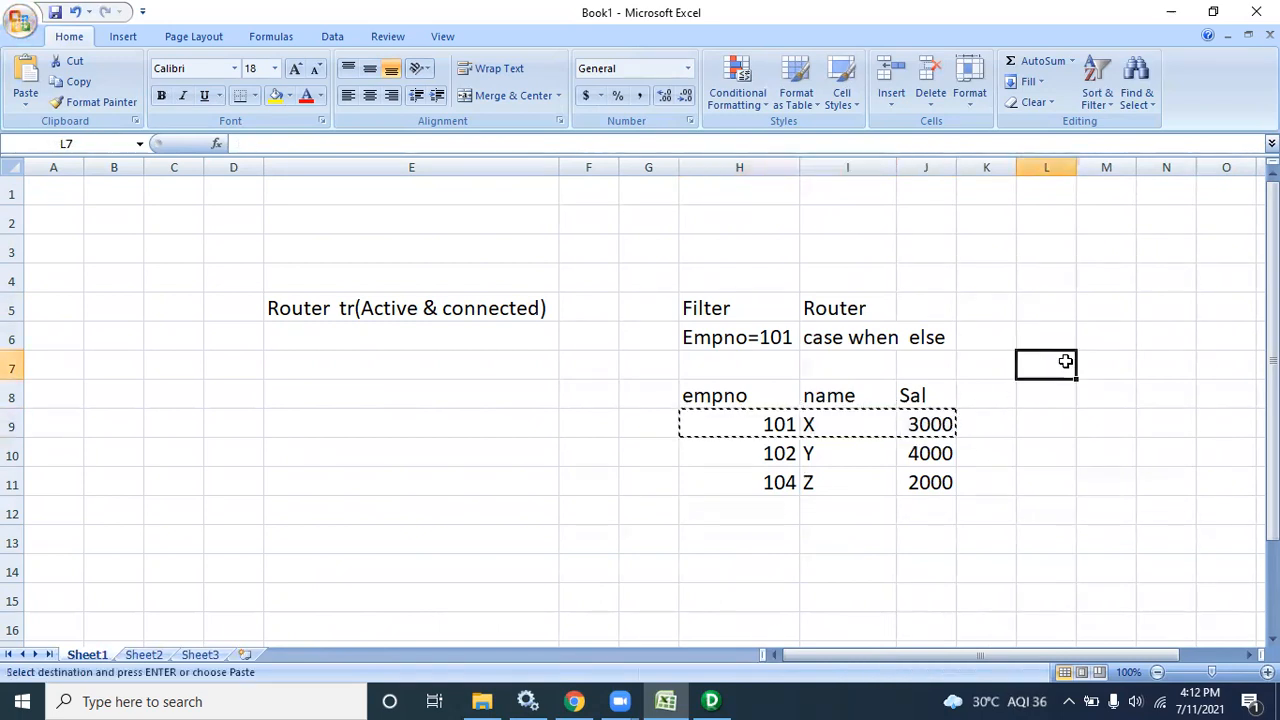
key(ctrl+v)
Paste a copy of the 104 Z 2000 row into L11, then select the 102 row
drag(760, 485, 930, 485)
key(ctrl+c)
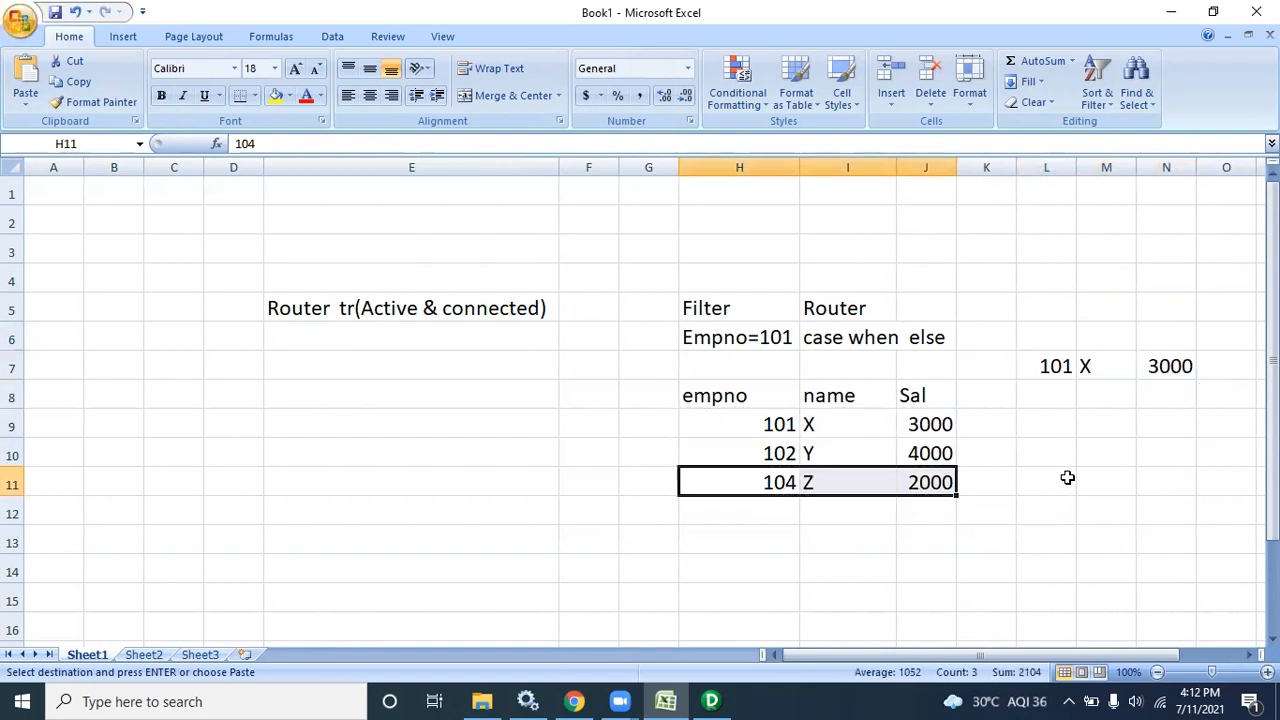
click(1066, 478)
key(ctrl+v)
drag(771, 452, 930, 453)
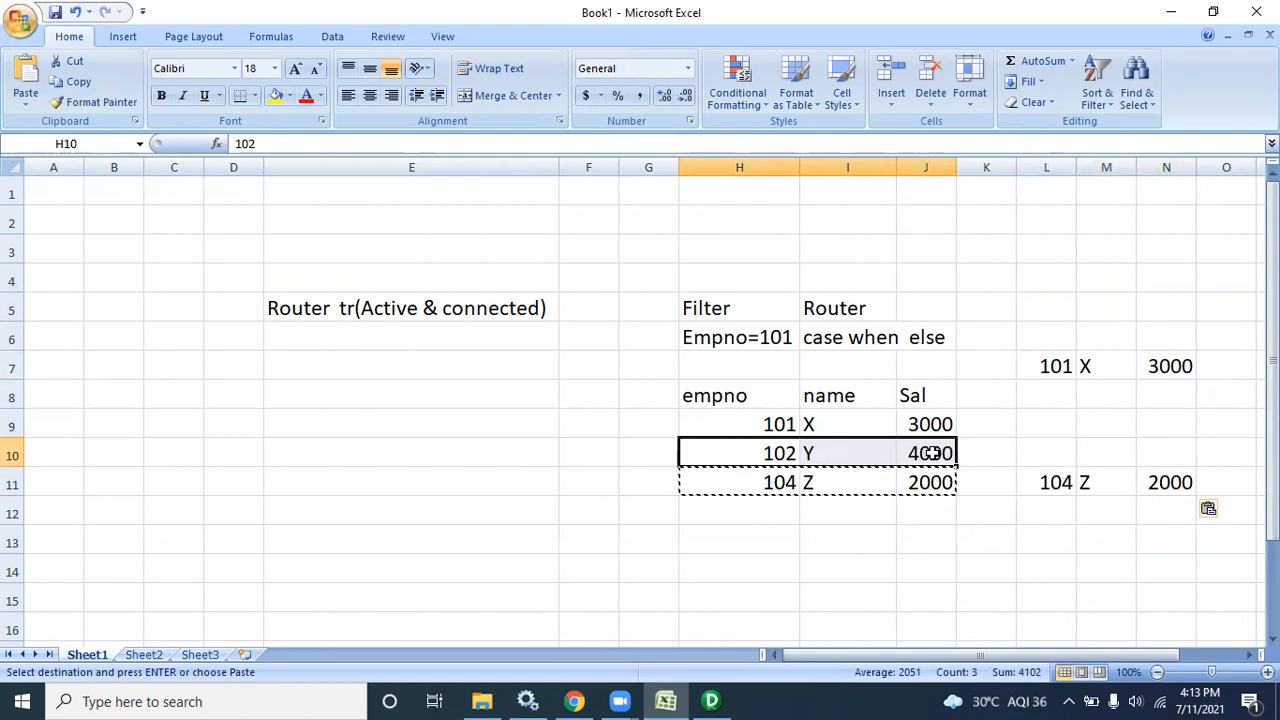
click(757, 452)
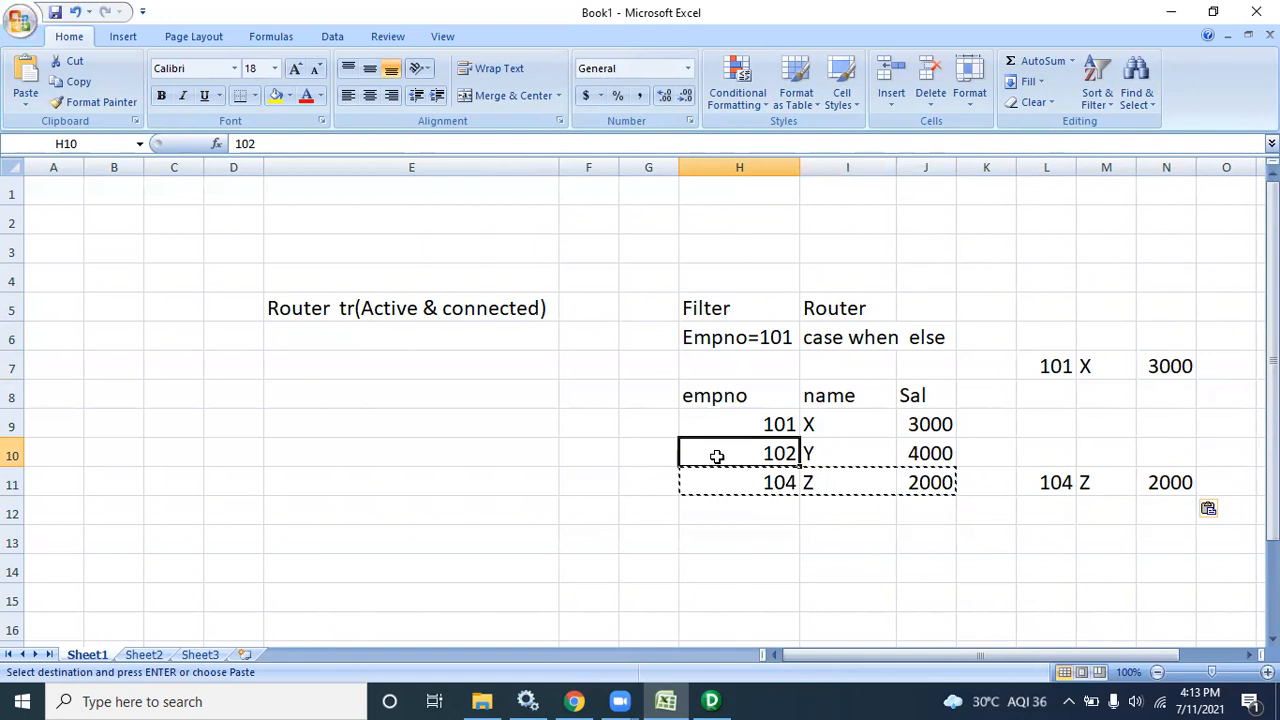
drag(912, 451, 770, 447)
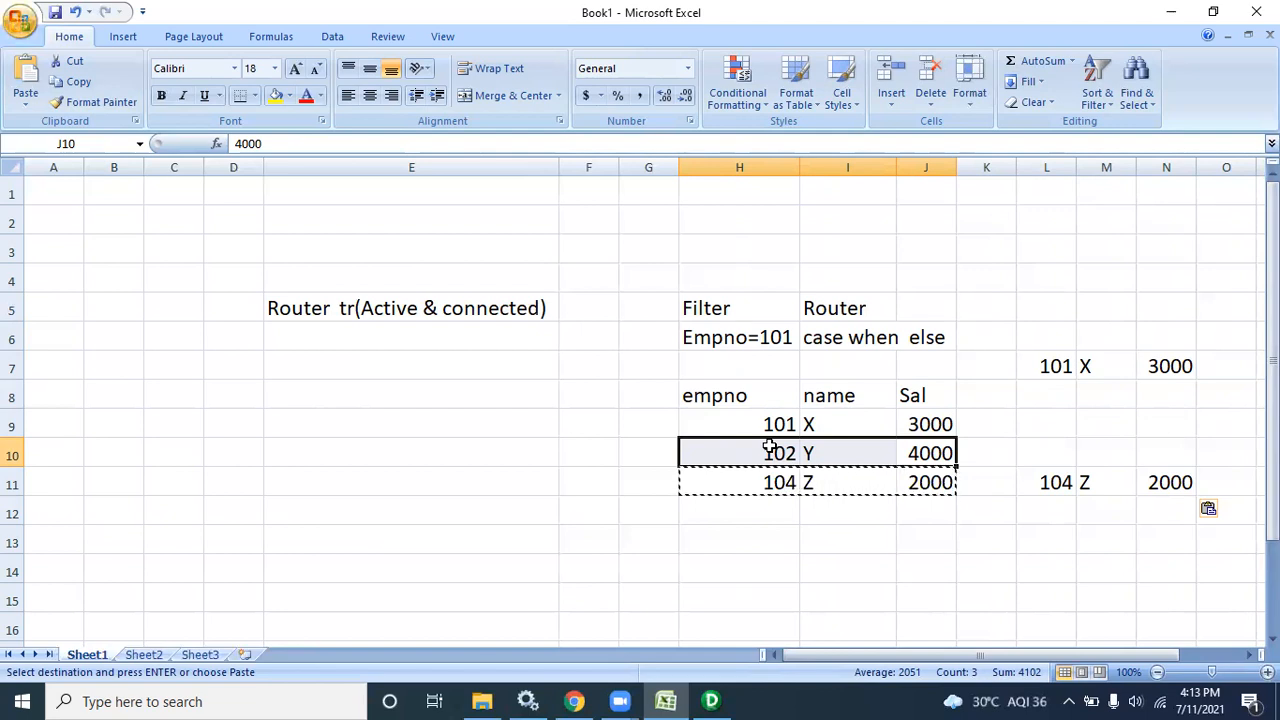
Enter Mumbai in F7, Hyd in F9 and Blore in F11, and widen column F
click(588, 366)
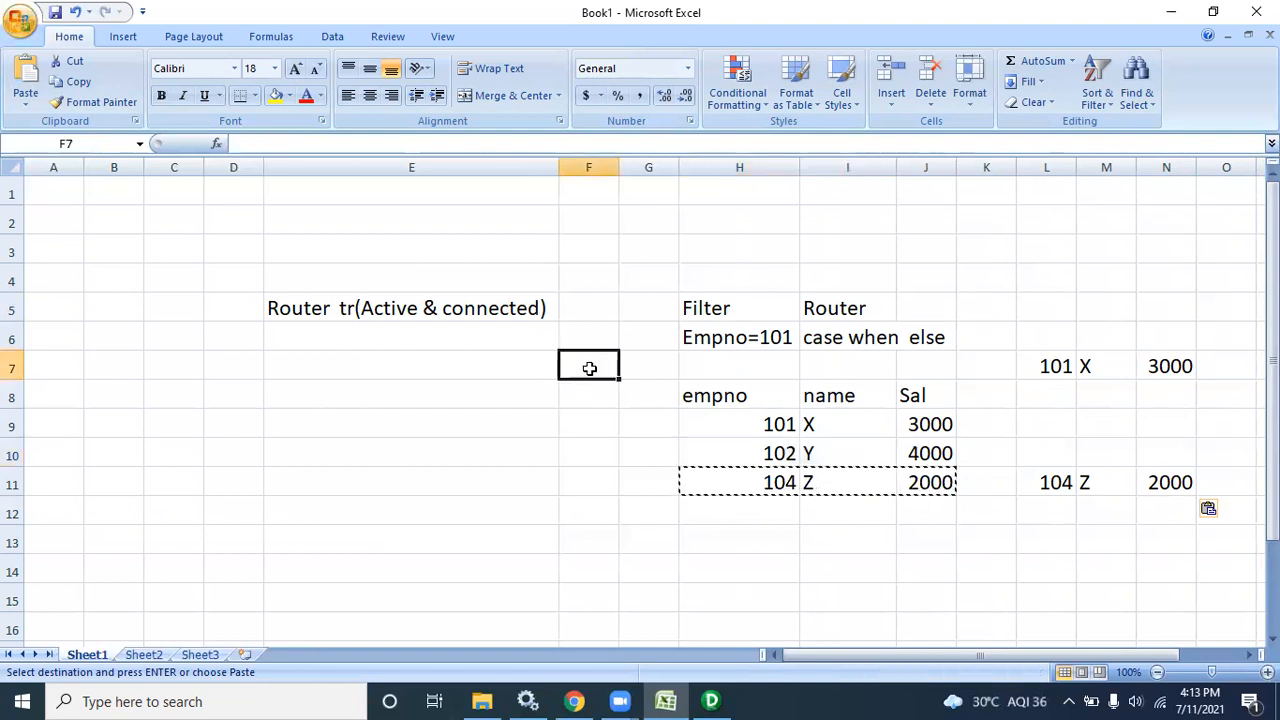
text(Mumbai)
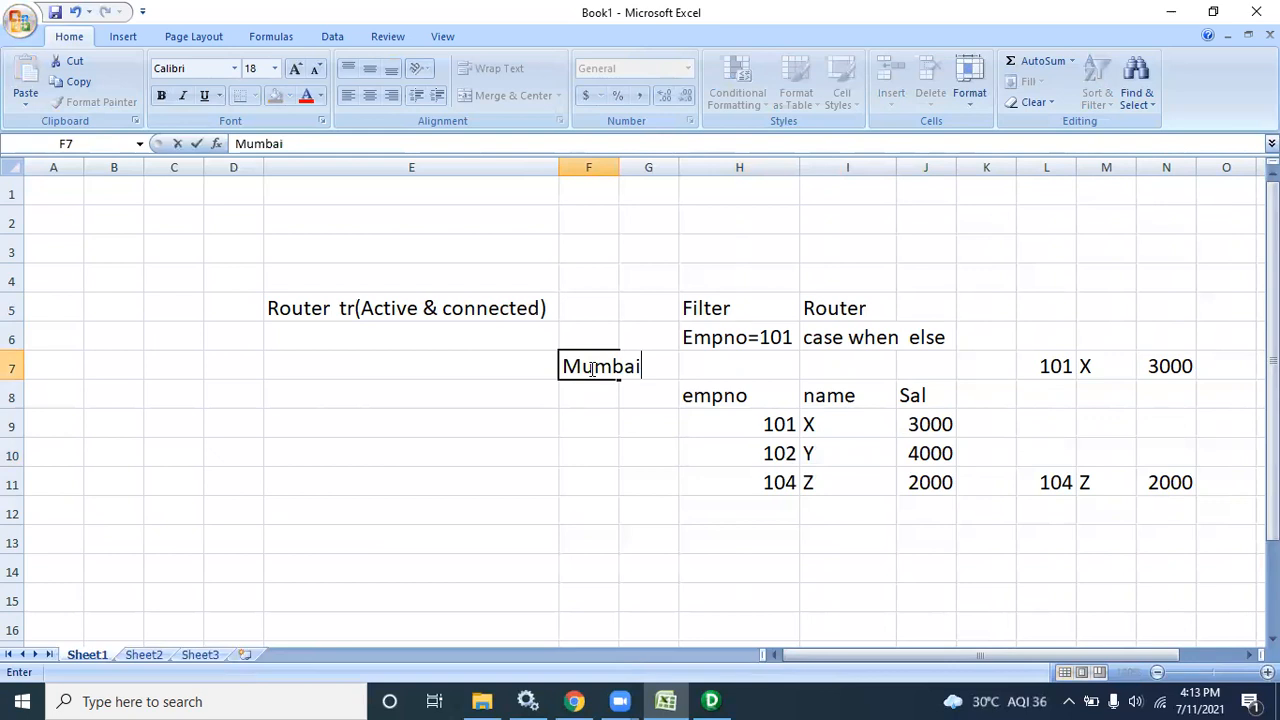
click(591, 429)
text(Hyd)
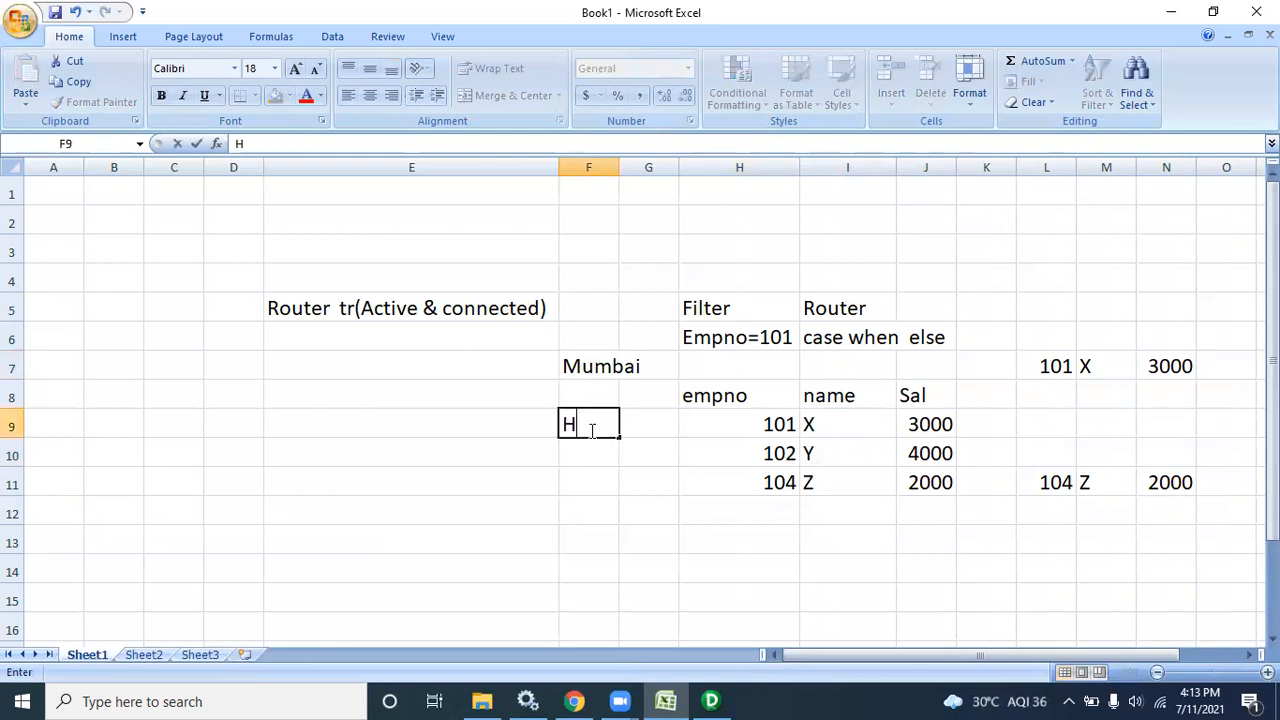
click(581, 490)
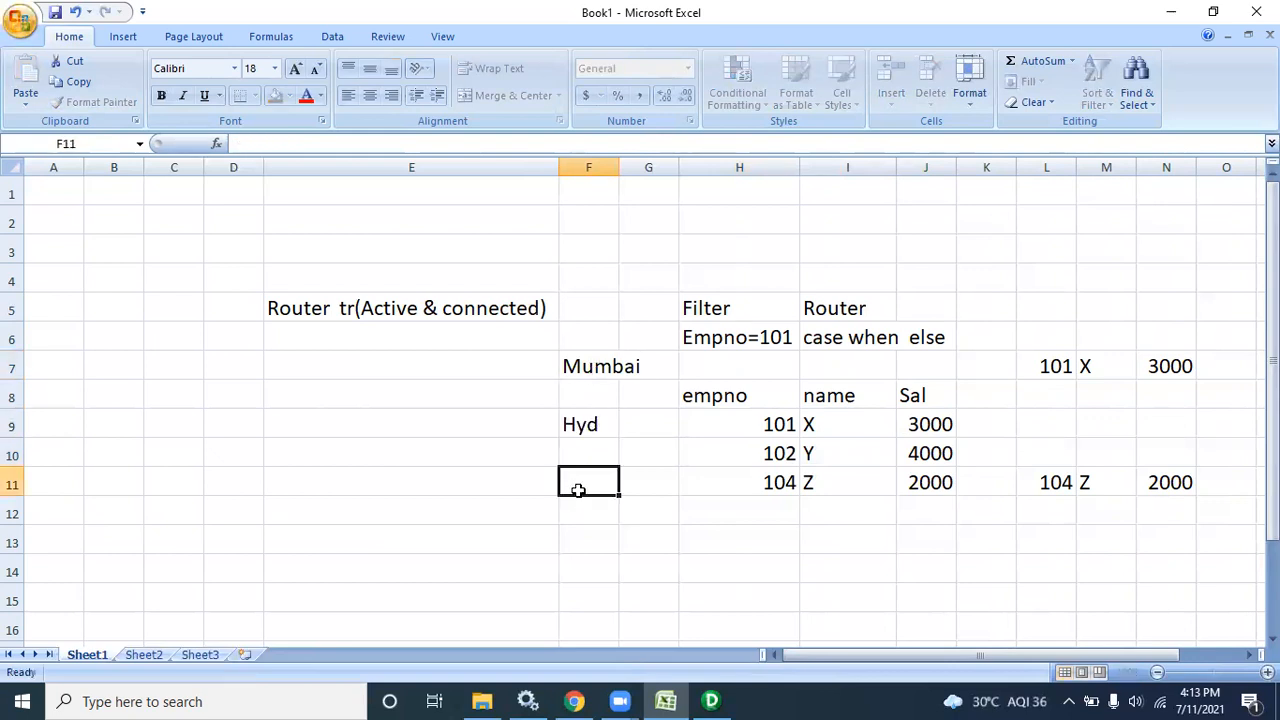
text(Blore)
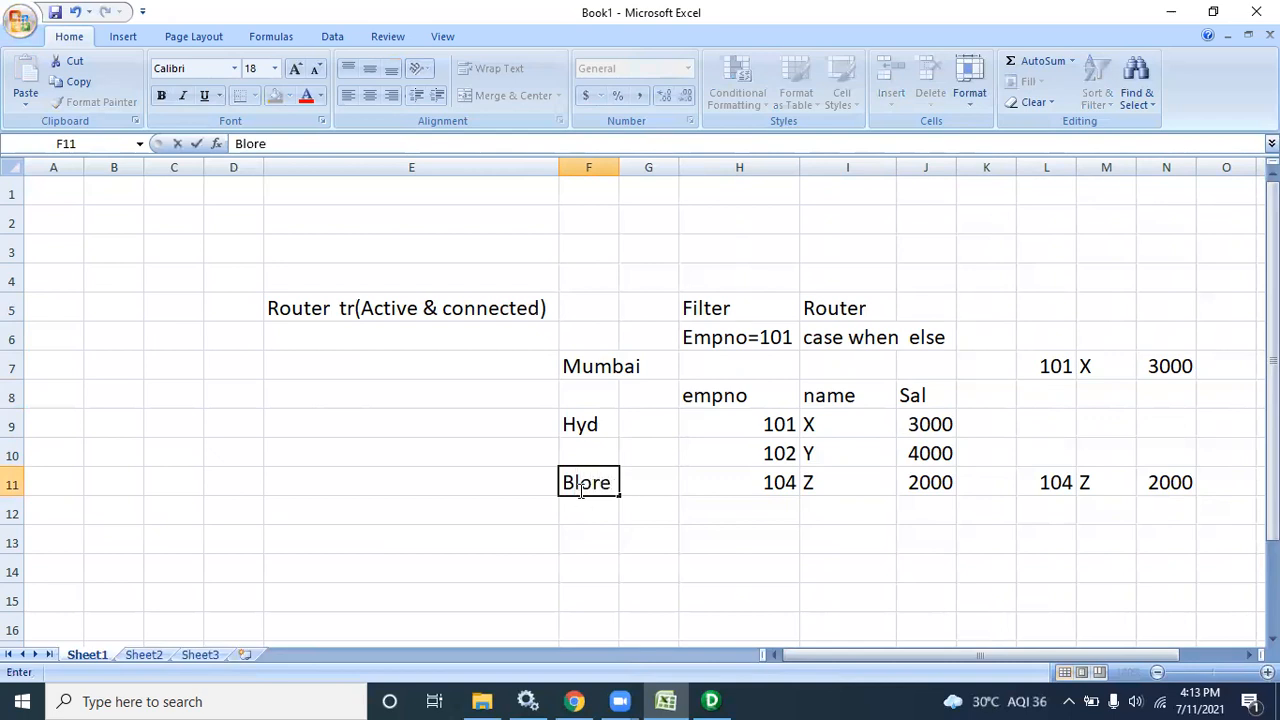
click(611, 530)
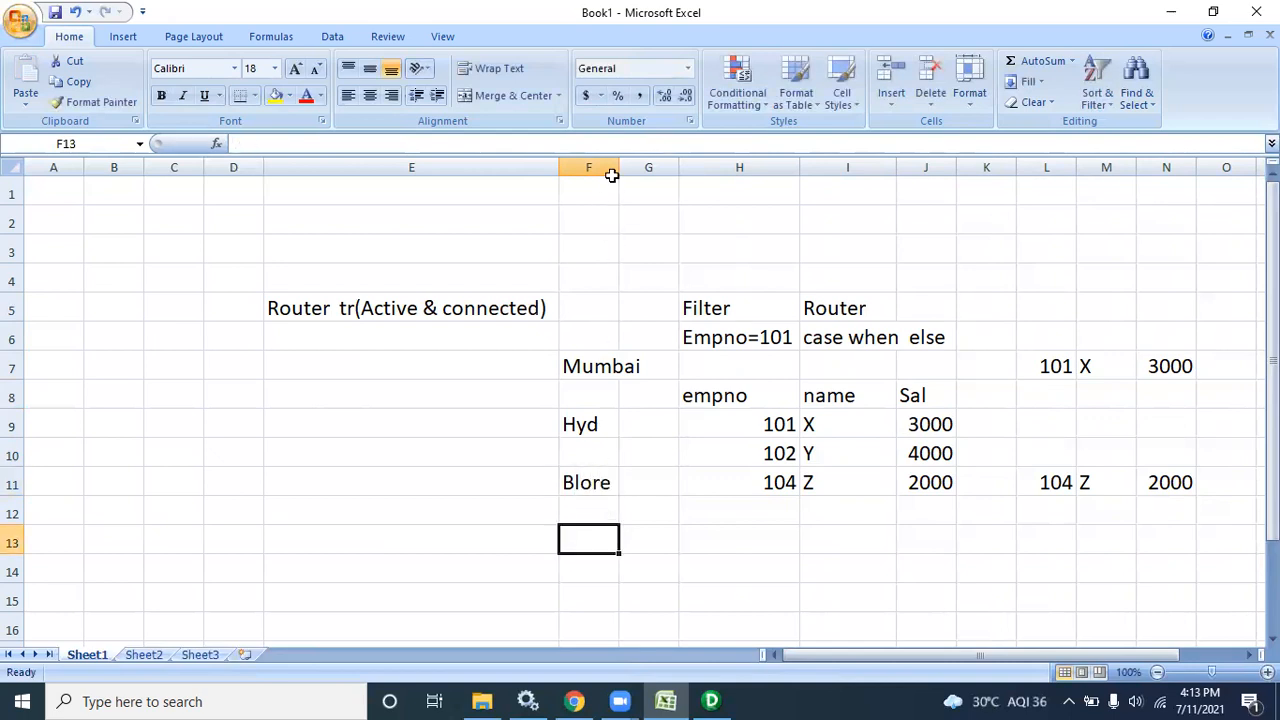
drag(620, 167, 647, 167)
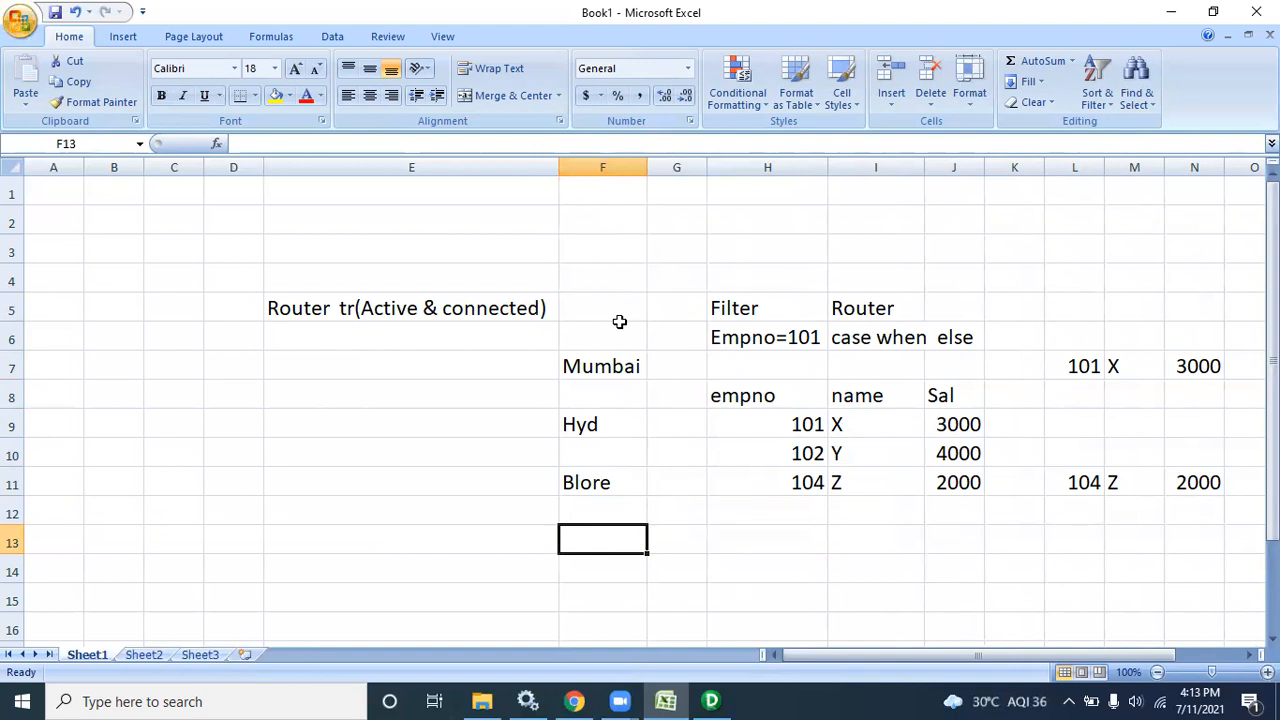
Check each city cell, then select the Filter note with its Empno=101 condition
drag(594, 366, 591, 484)
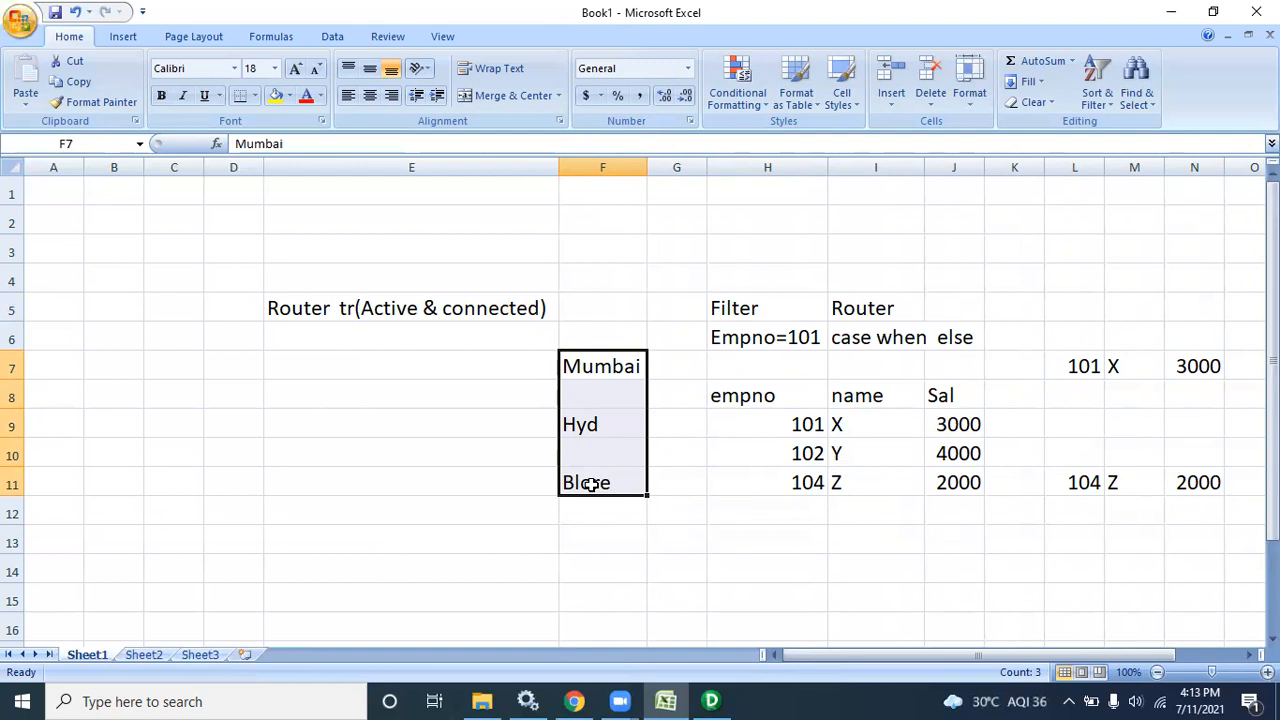
click(604, 360)
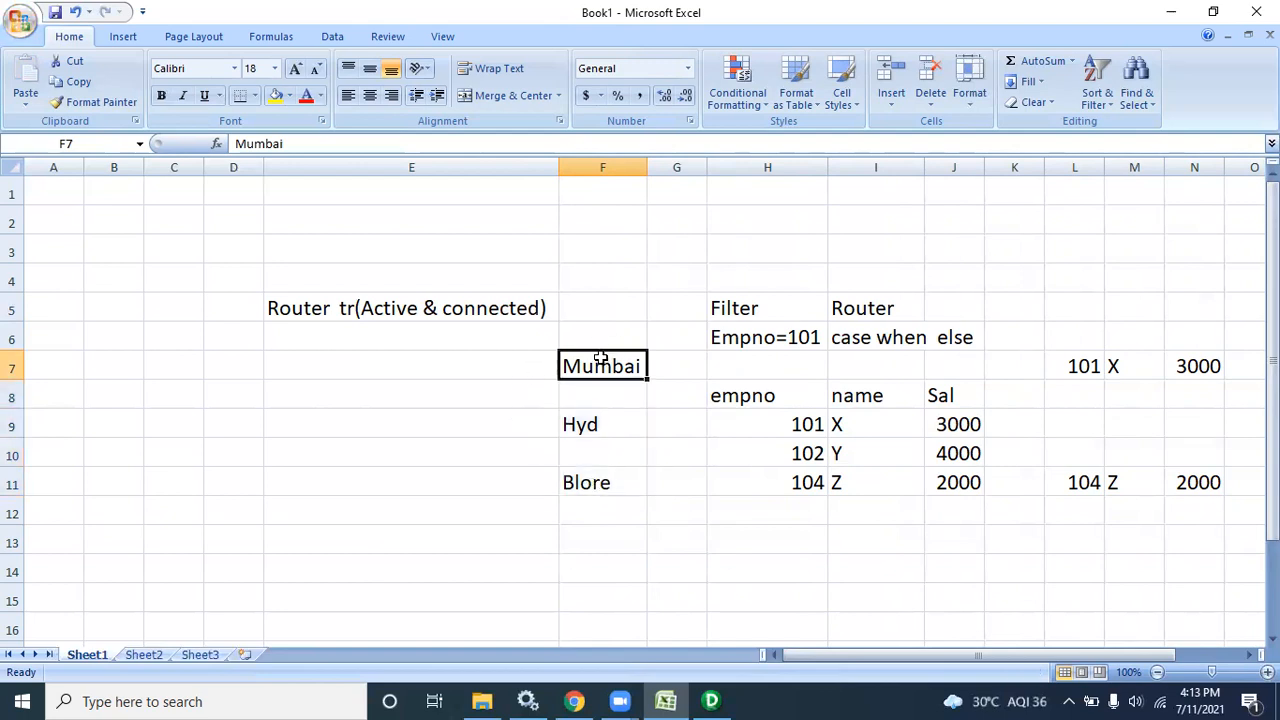
click(604, 427)
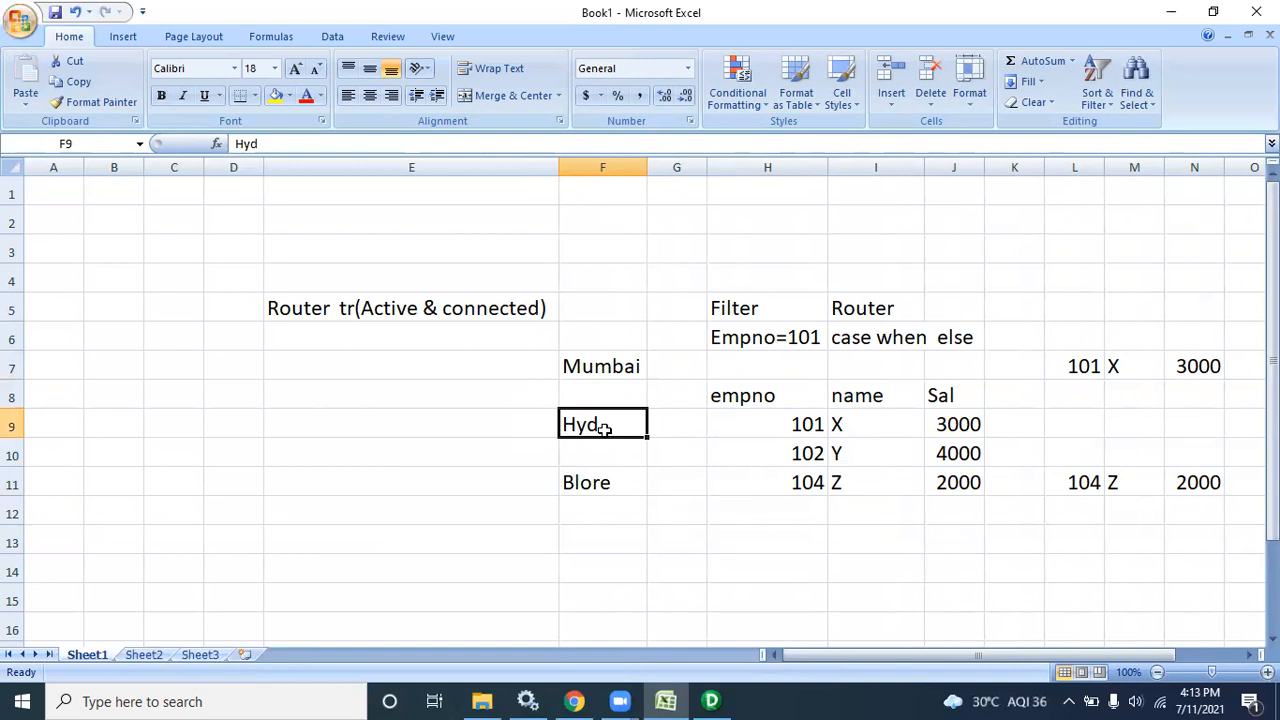
click(604, 486)
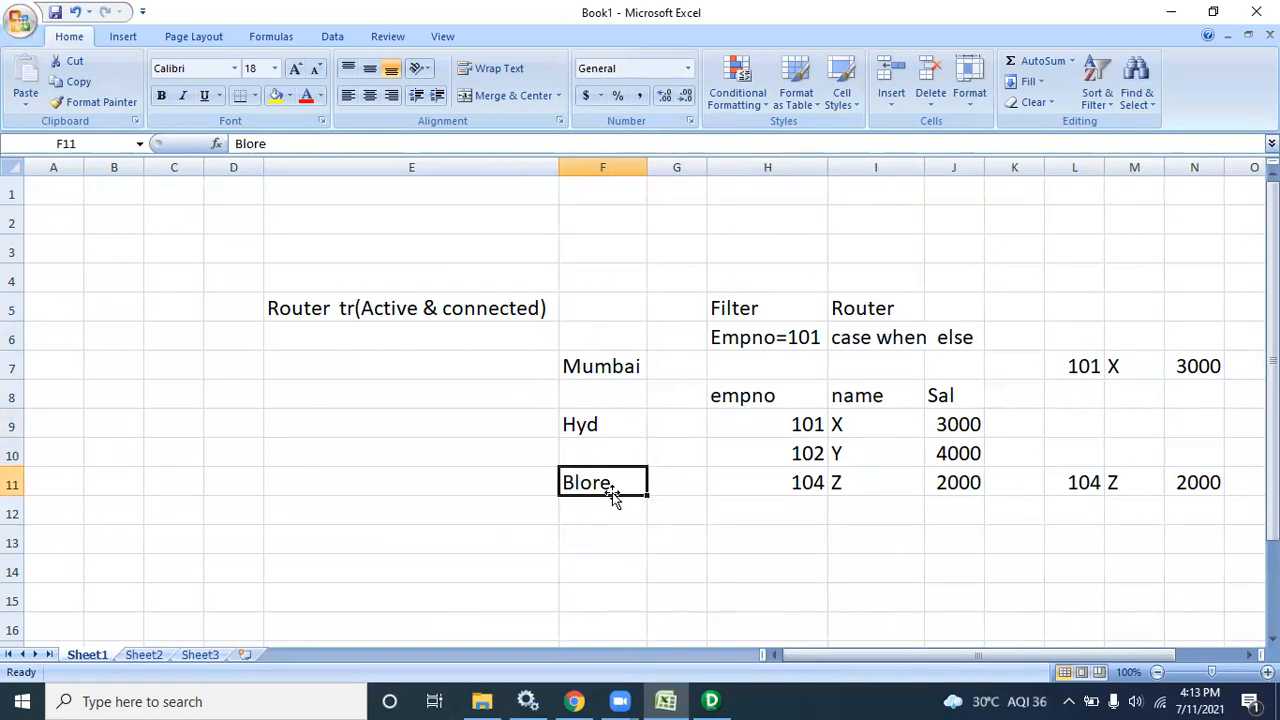
click(566, 364)
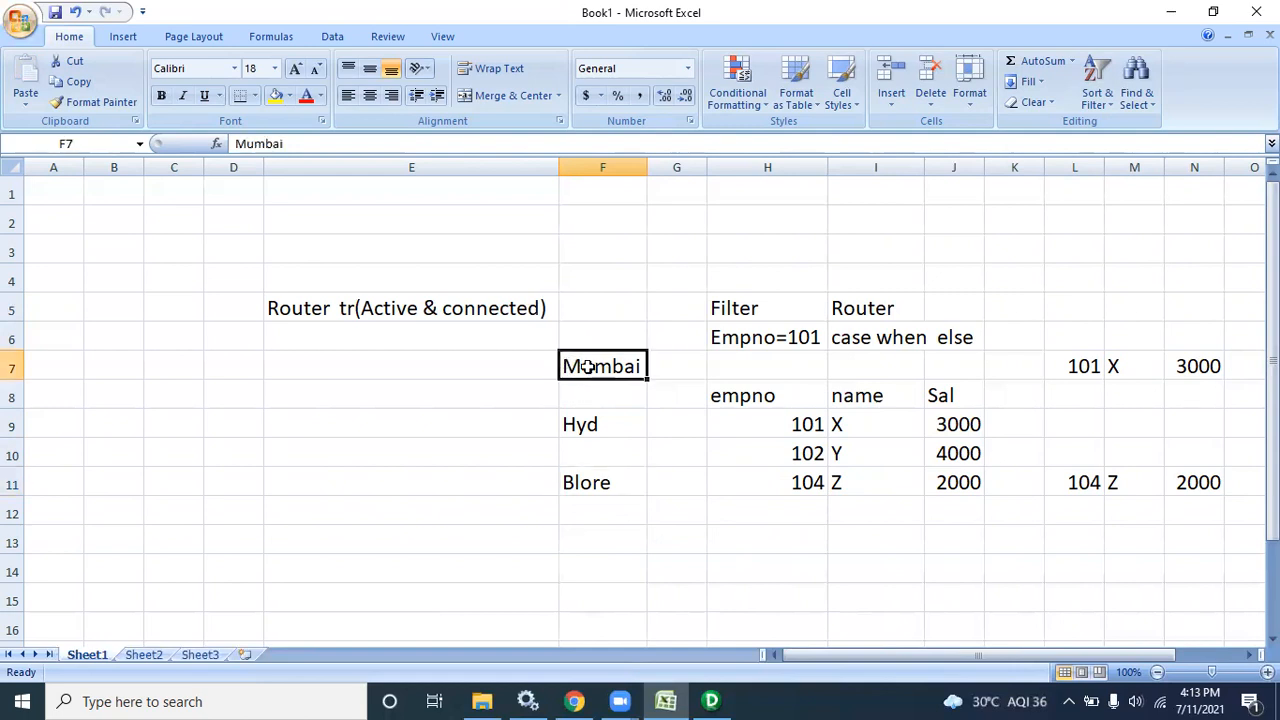
drag(745, 306, 785, 337)
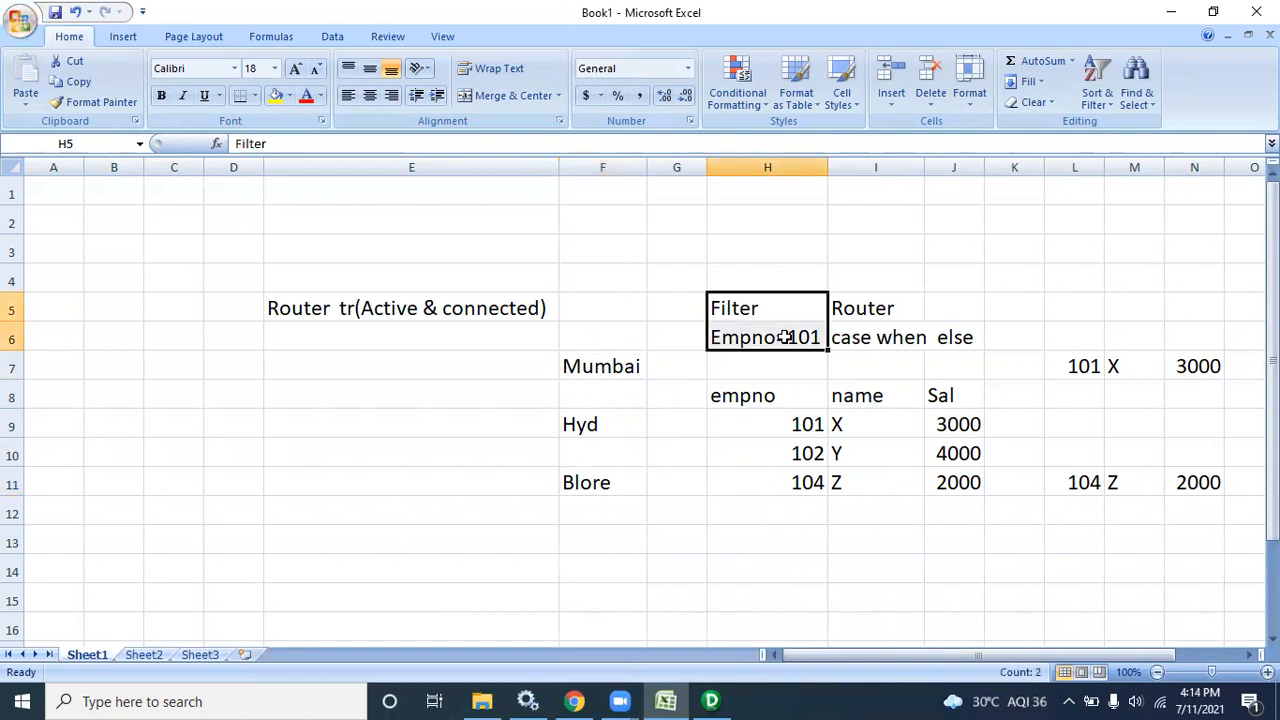
click(574, 366)
drag(580, 370, 623, 368)
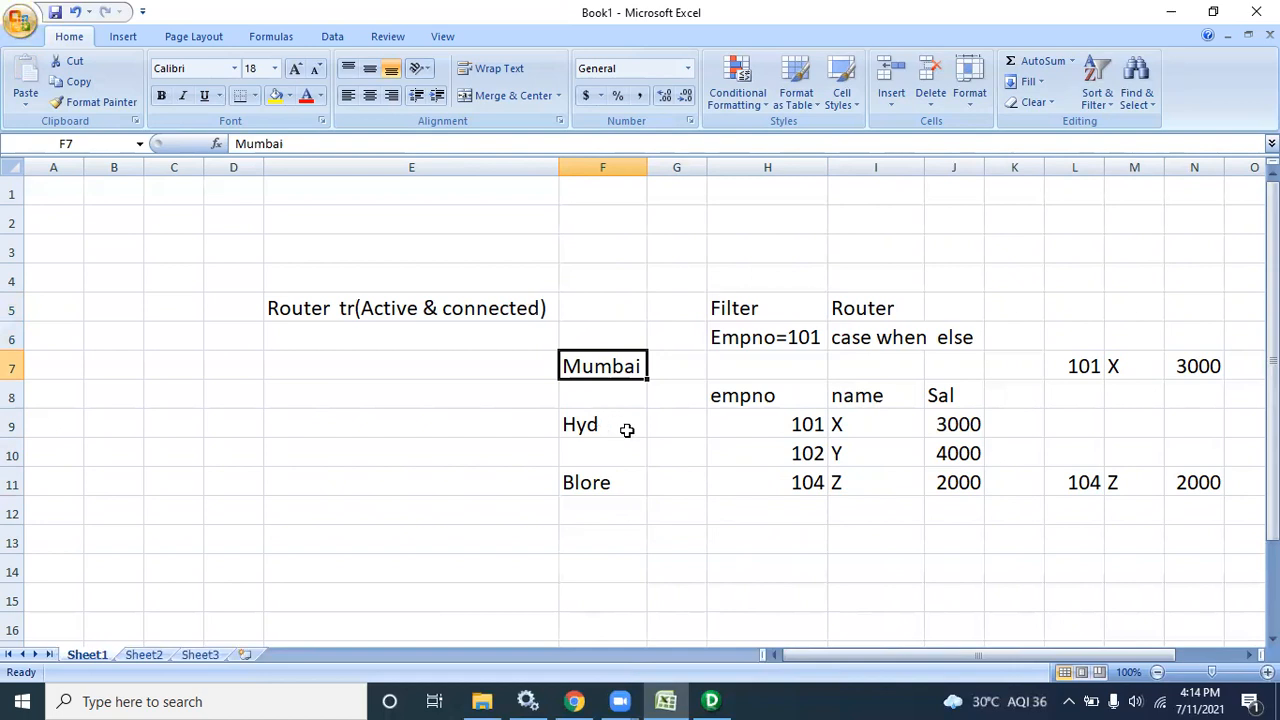
drag(790, 428, 943, 483)
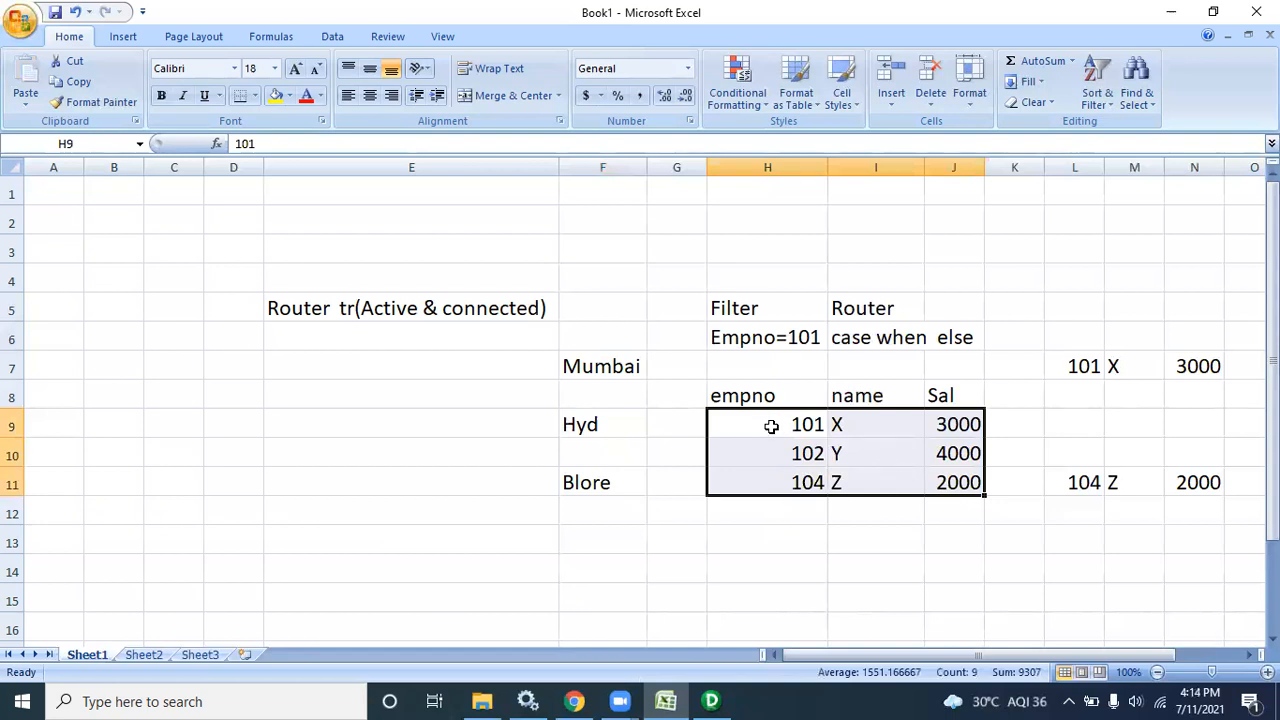
click(772, 428)
drag(773, 429, 964, 440)
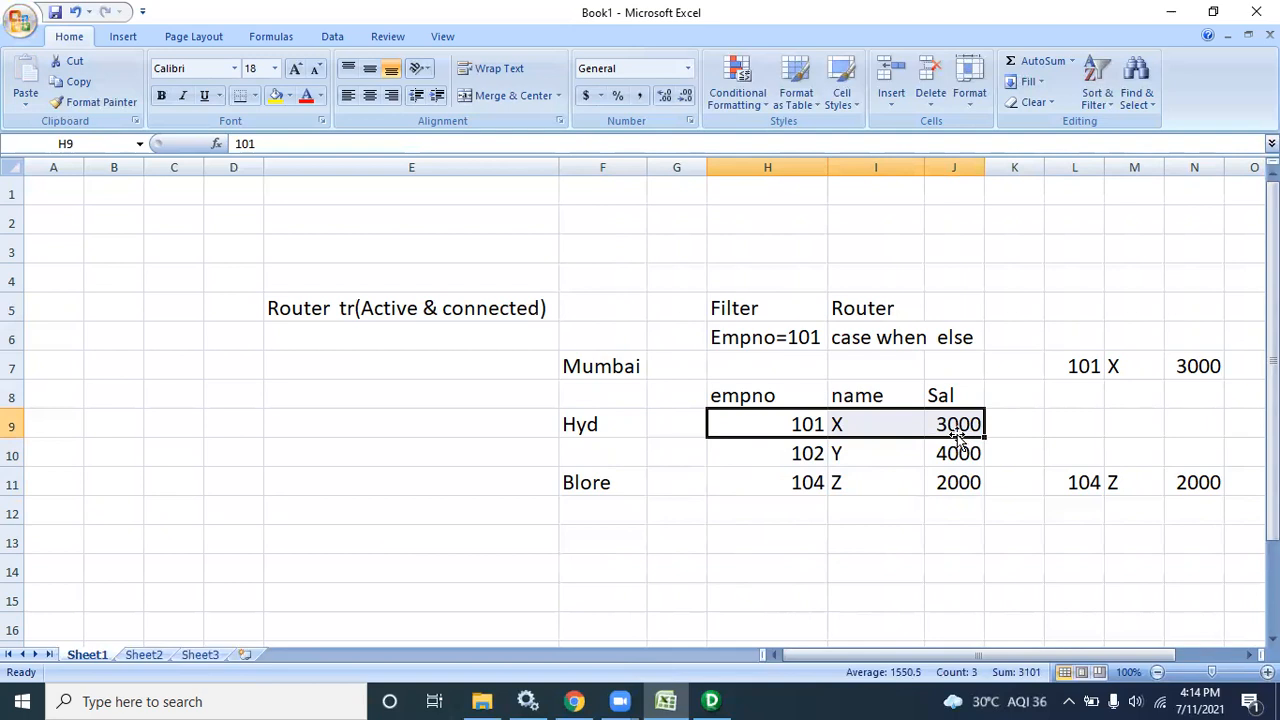
drag(737, 429, 957, 440)
drag(777, 449, 930, 482)
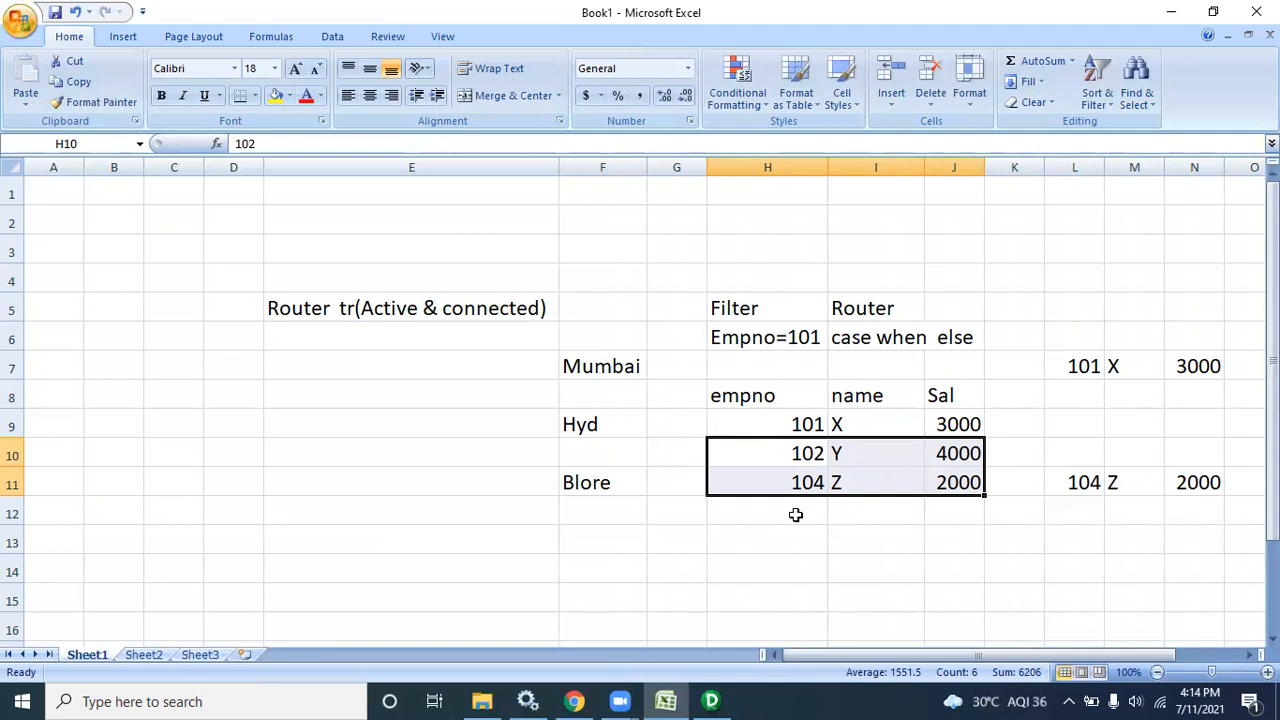
drag(718, 315, 757, 326)
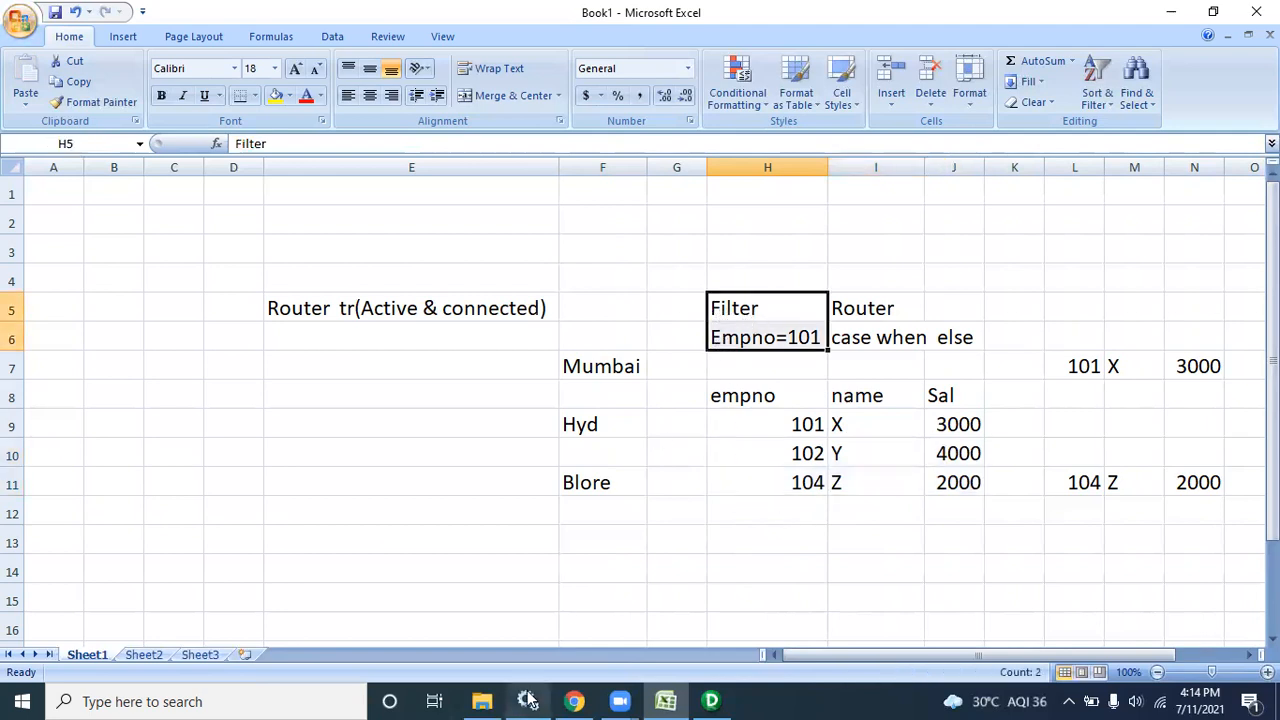
Launch Run SQL Command Line maximized and connect to the database as scott
click(188, 701)
text(run)
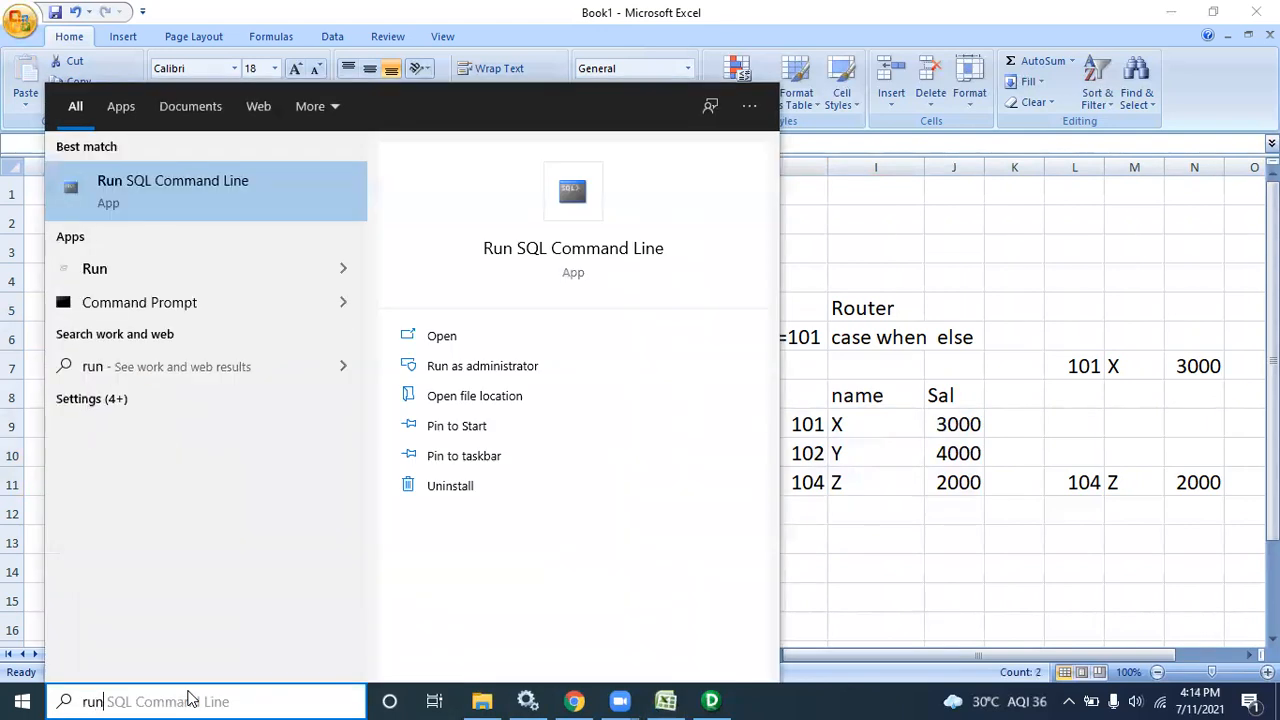
click(171, 214)
click(940, 87)
text(conn scott)
key(Return)
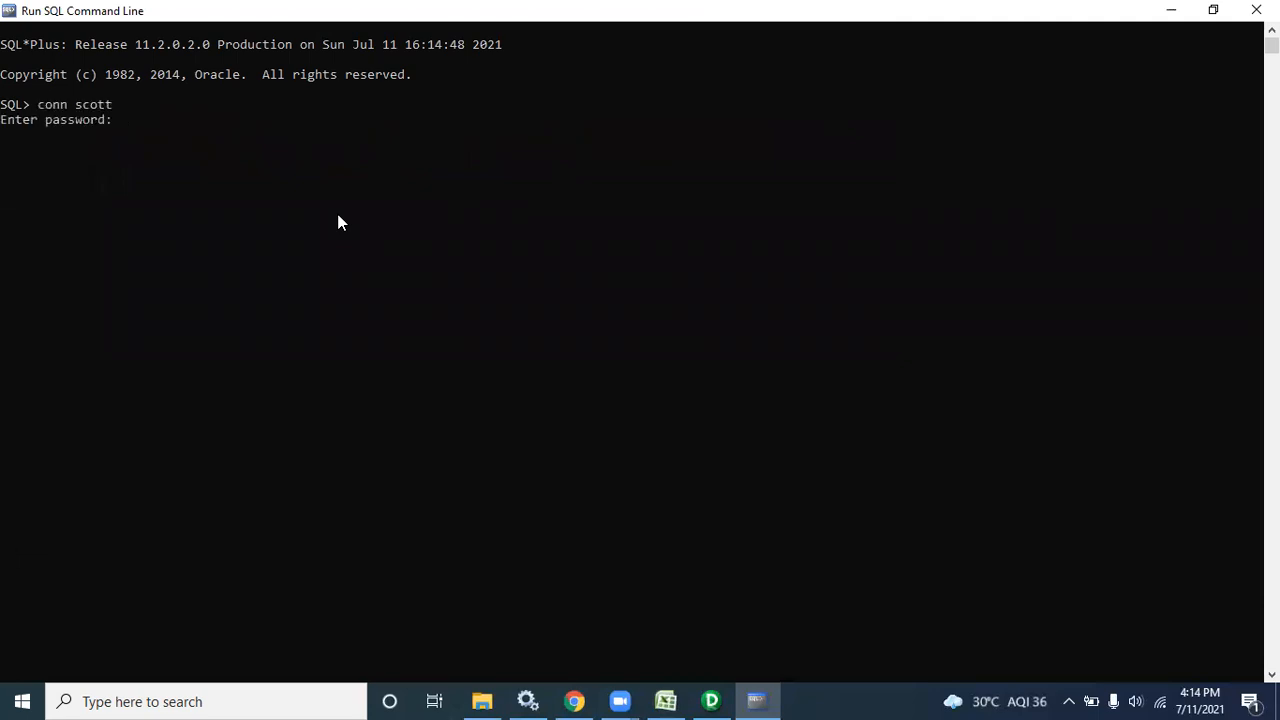
key(Return)
Set the SQL*Plus line size to 200 and page size to 200
text(set li)
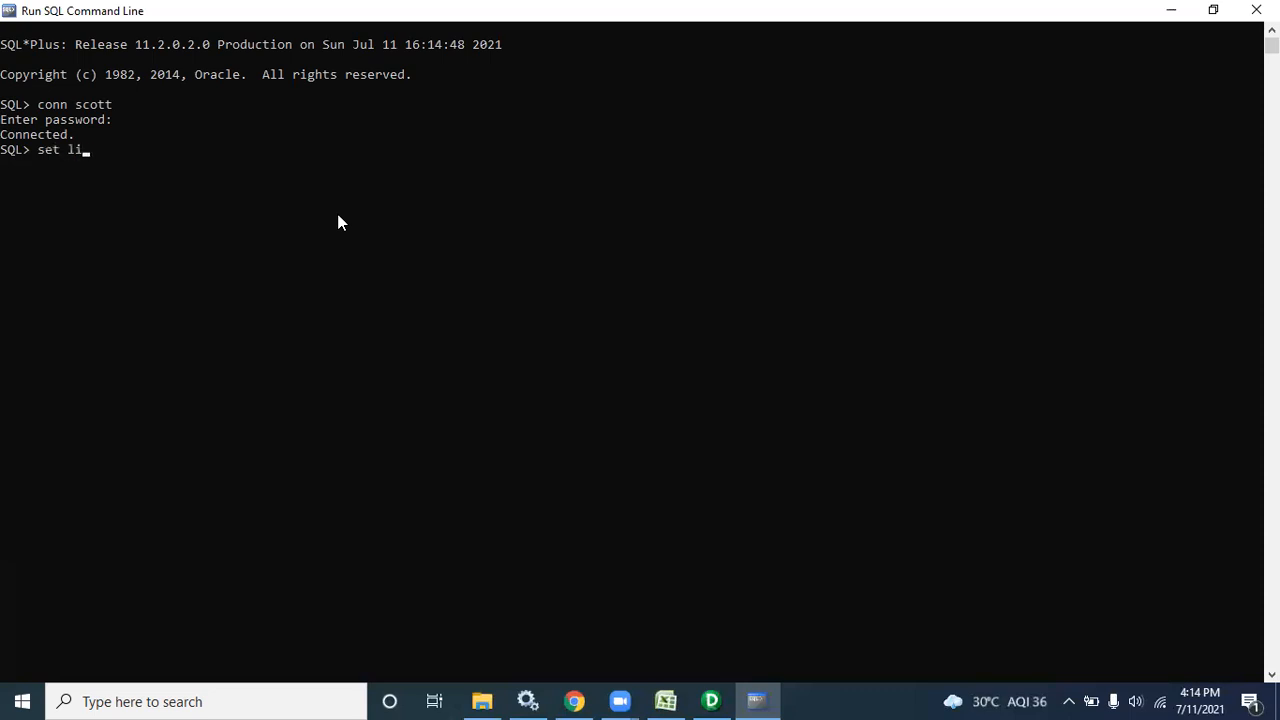
text(ne 2090')
key(BackSpace)
key(BackSpace)
key(BackSpace)
text(0)
key(Return)
text(setv)
key(BackSpace)
text(pages 200)
key(Return)
Enter the query select * from emp; to list all employees
text(select)
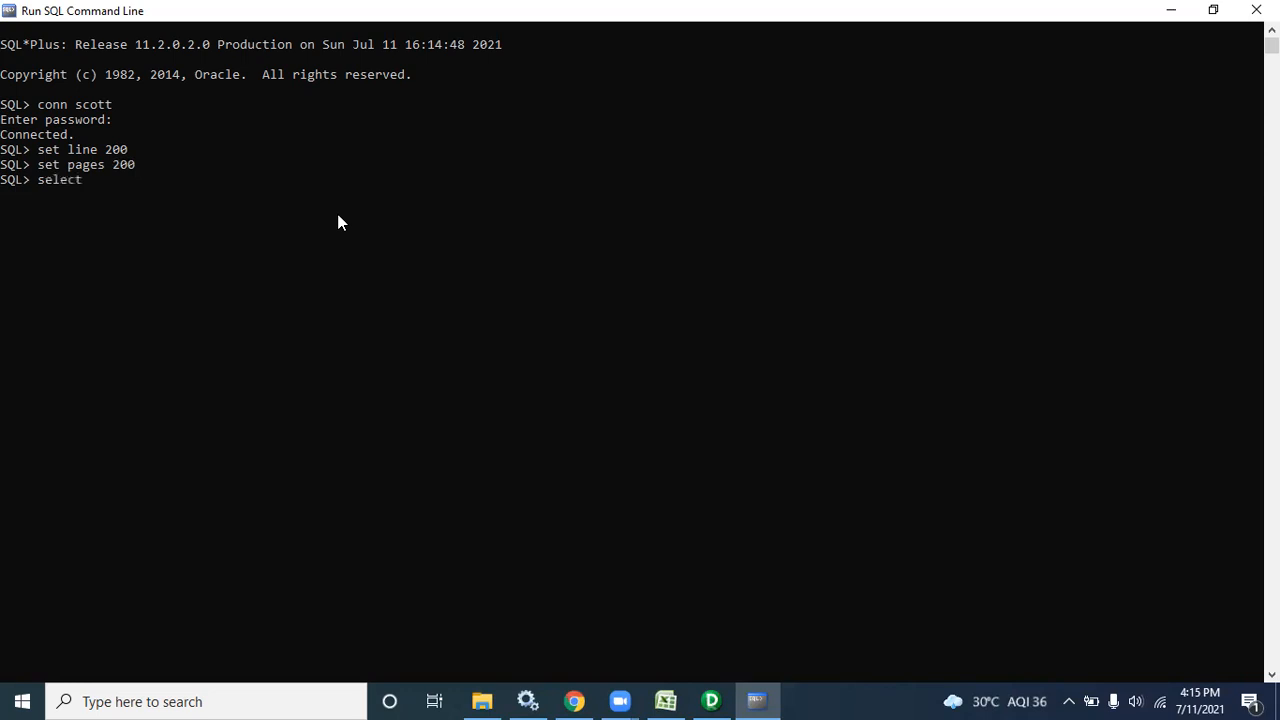
text( * form)
key(BackSpace)
key(BackSpace)
key(BackSpace)
key(BackSpace)
text(rom emp;)
Run the query listing all emp rows and highlight the employee rows in the output
key(Return)
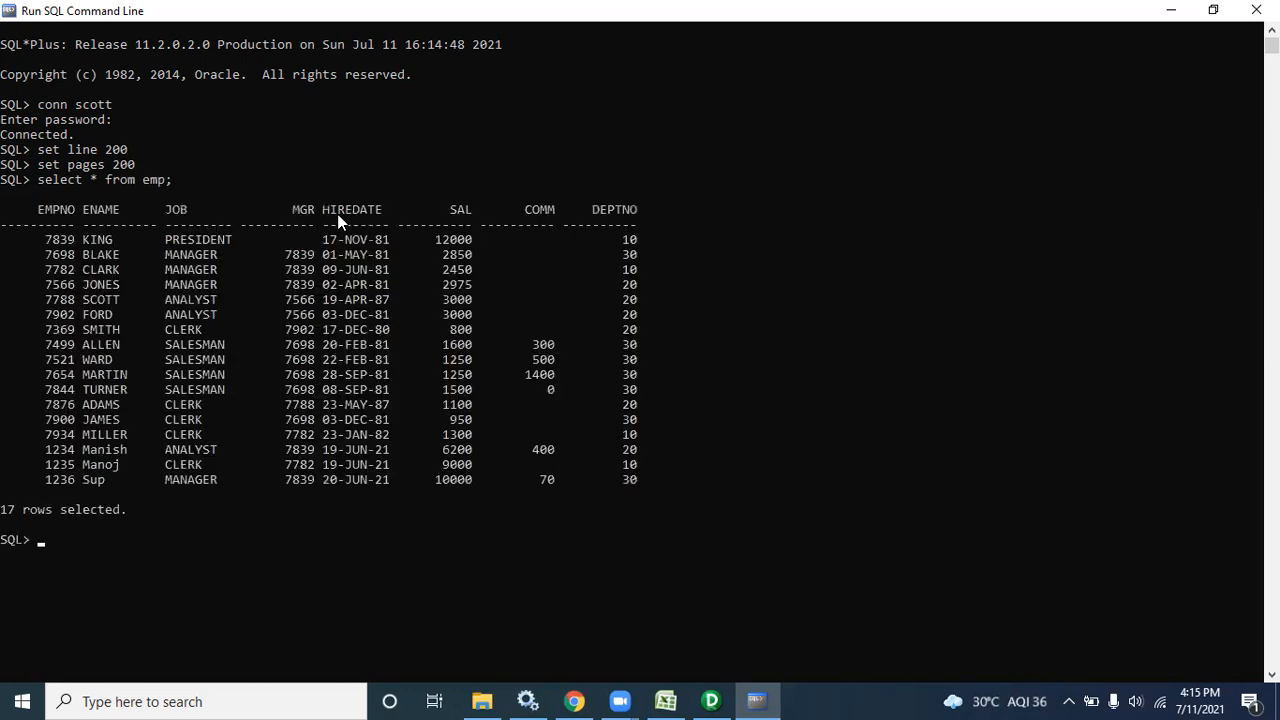
drag(613, 504, 15, 296)
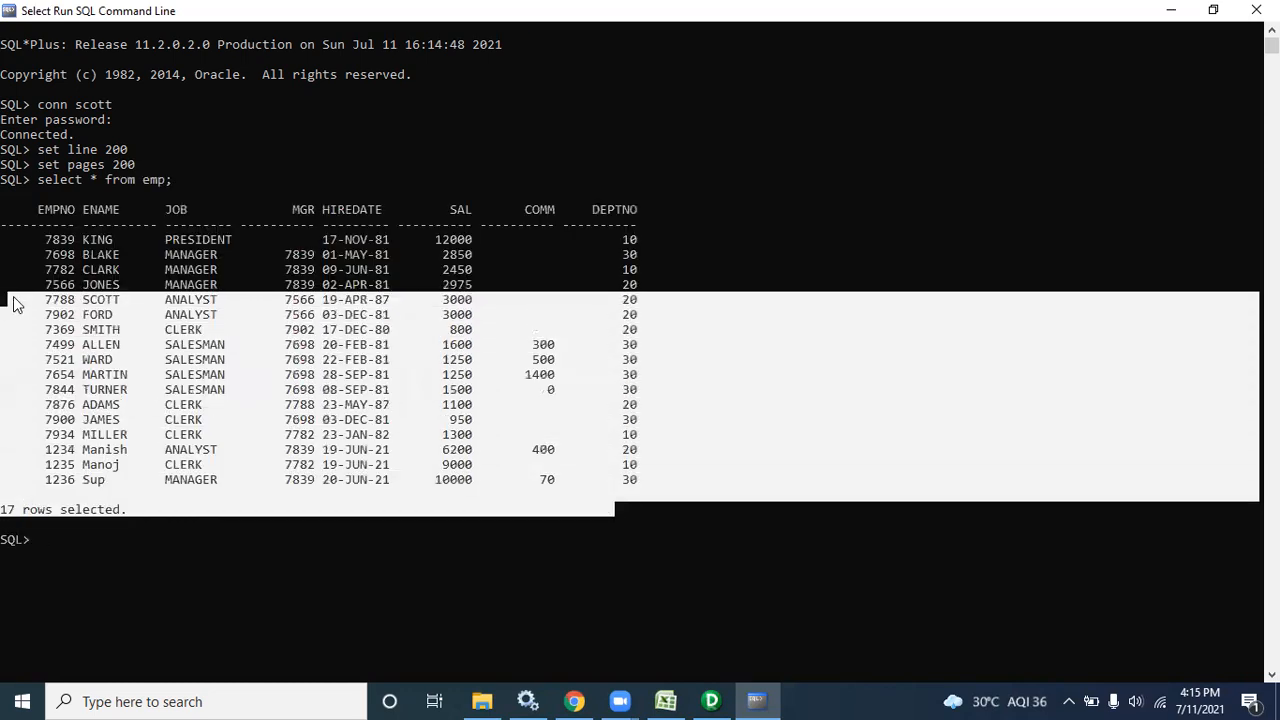
click(103, 569)
Rerun the query as select * from emp where deptno=10 and highlight its result rows
key(Up)
key(BackSpace)
text(where )
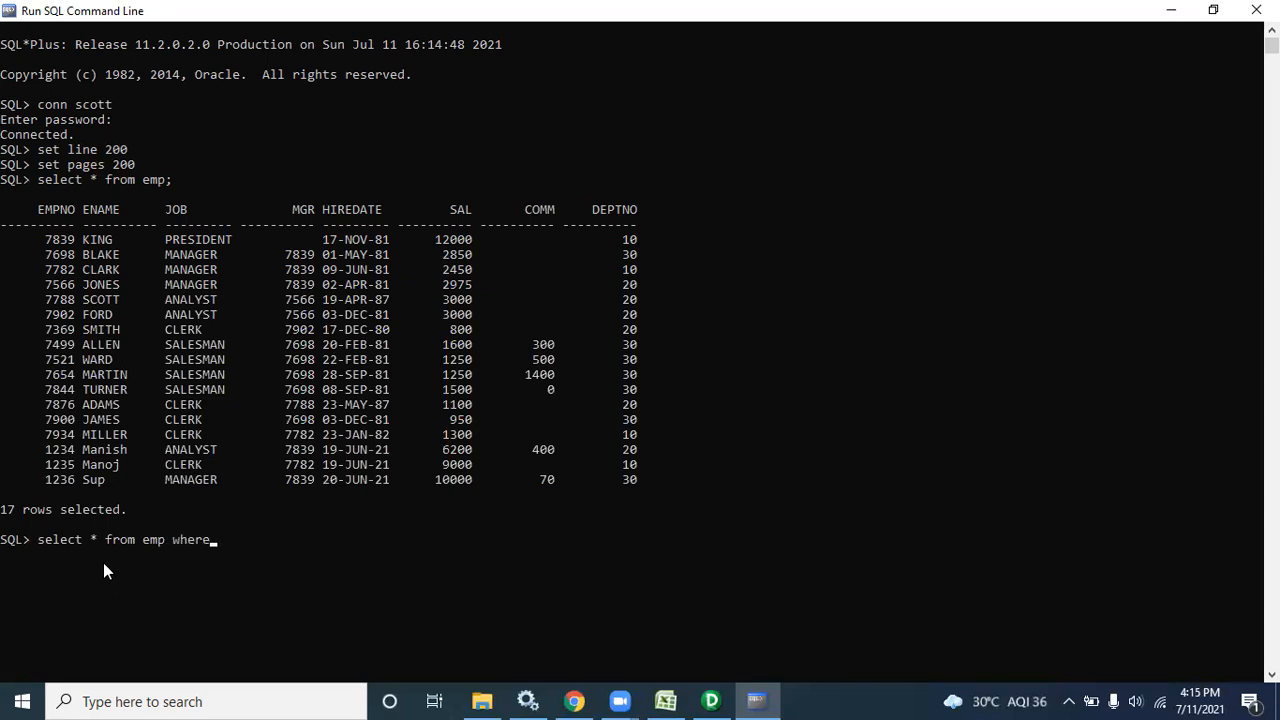
text(empno)
key(BackSpace)
key(BackSpace)
key(BackSpace)
key(BackSpace)
key(BackSpace)
text(deptno=10;)
key(Return)
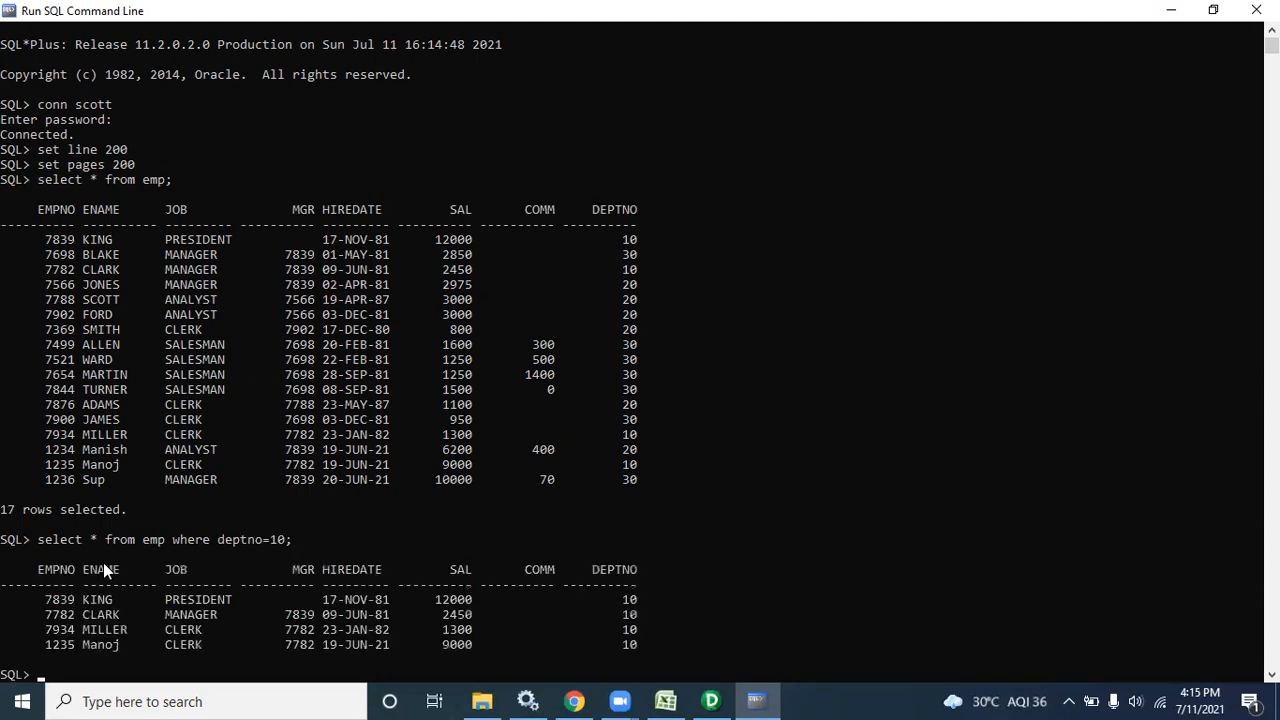
drag(667, 648, 29, 603)
right_click(928, 550)
Compare the four department 10 rows against the full 17-row emp listing
scroll(640, 354, down, 3)
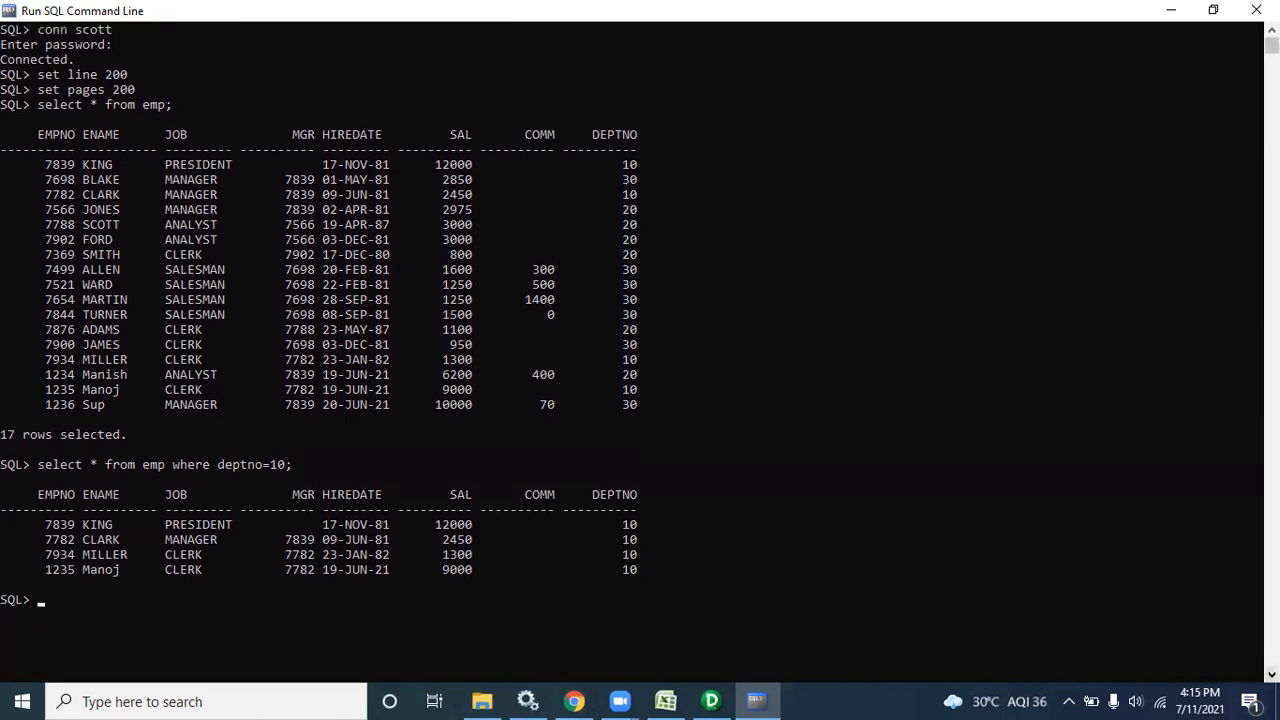
scroll(640, 354, down, 1)
drag(641, 358, 5, 65)
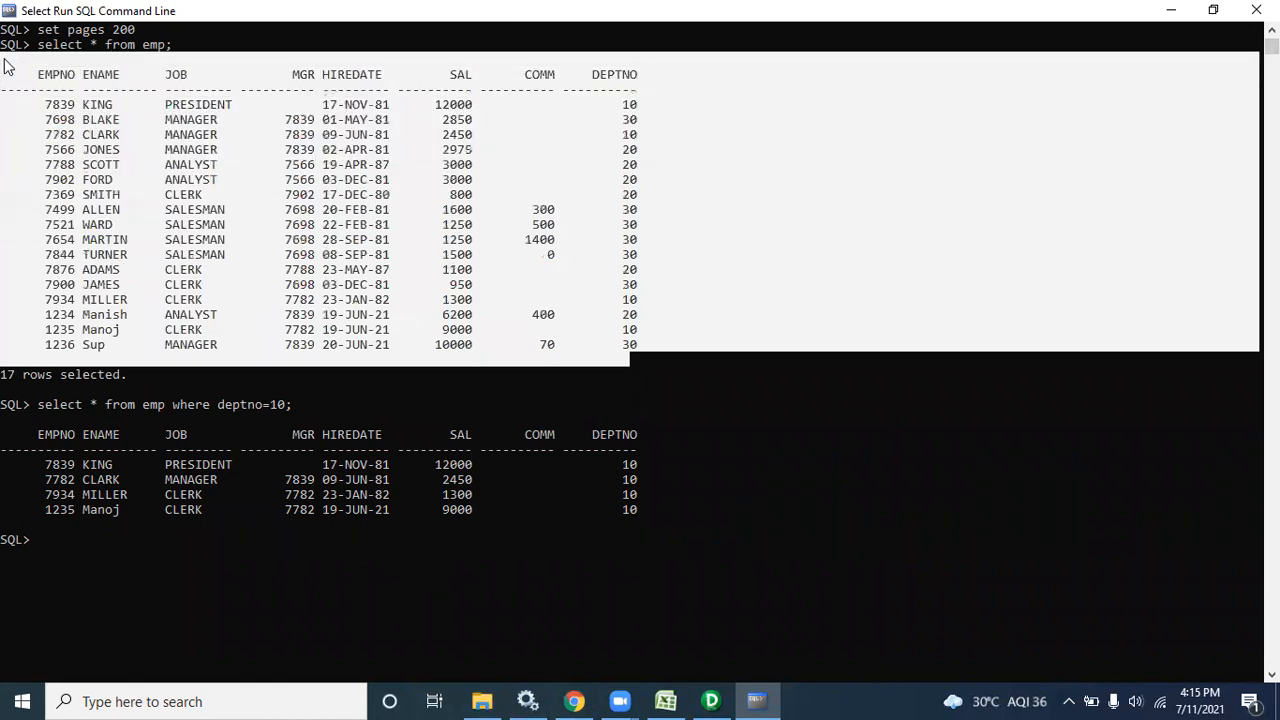
drag(4, 434, 592, 523)
drag(168, 404, 291, 412)
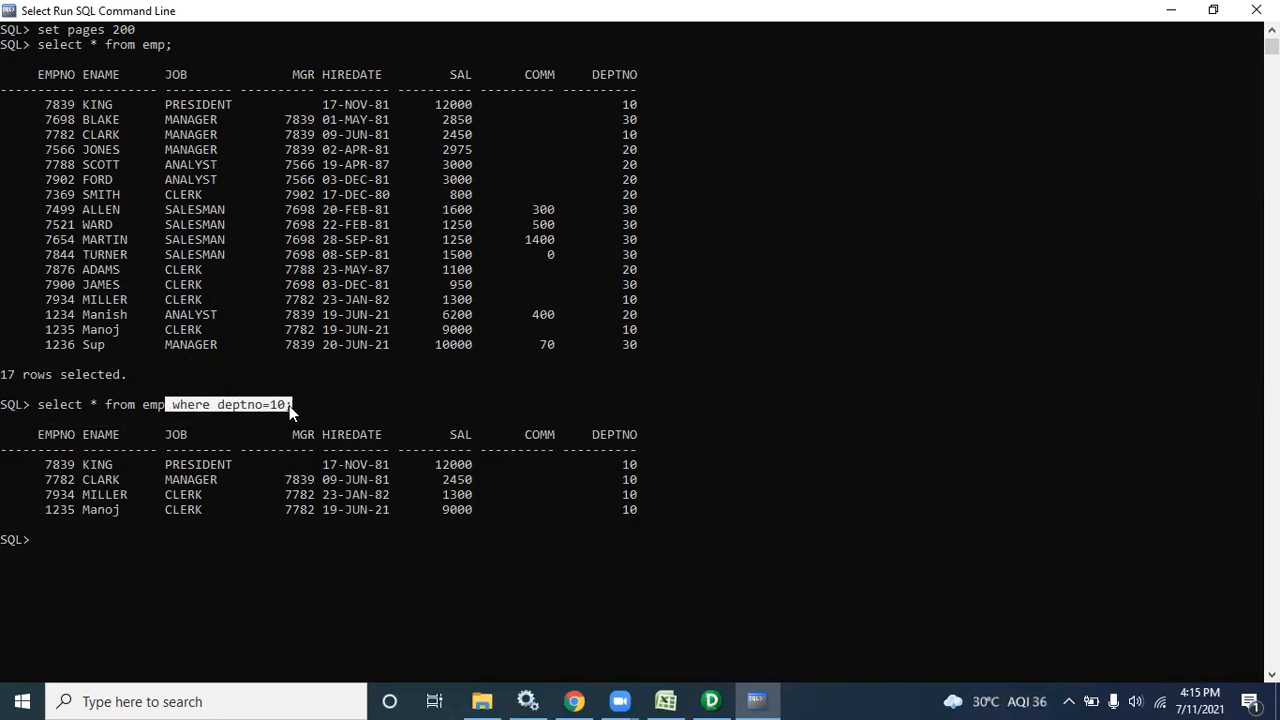
drag(22, 443, 583, 521)
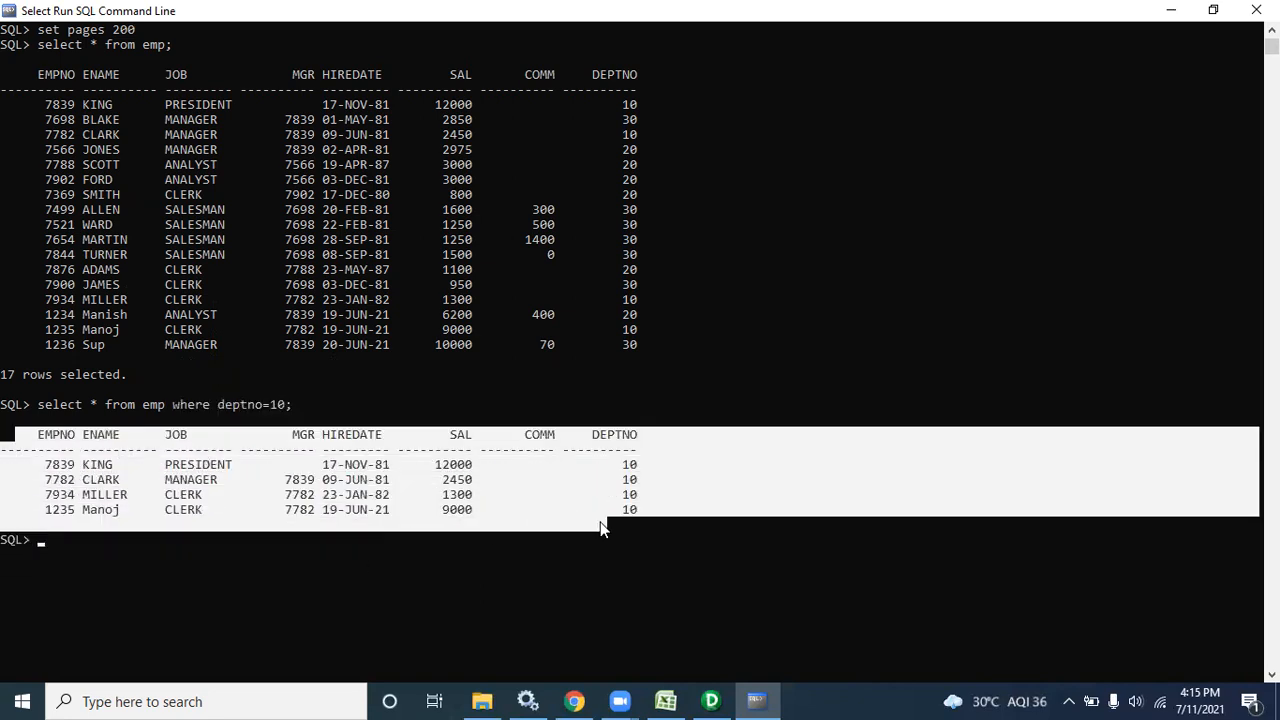
drag(3, 318, 538, 333)
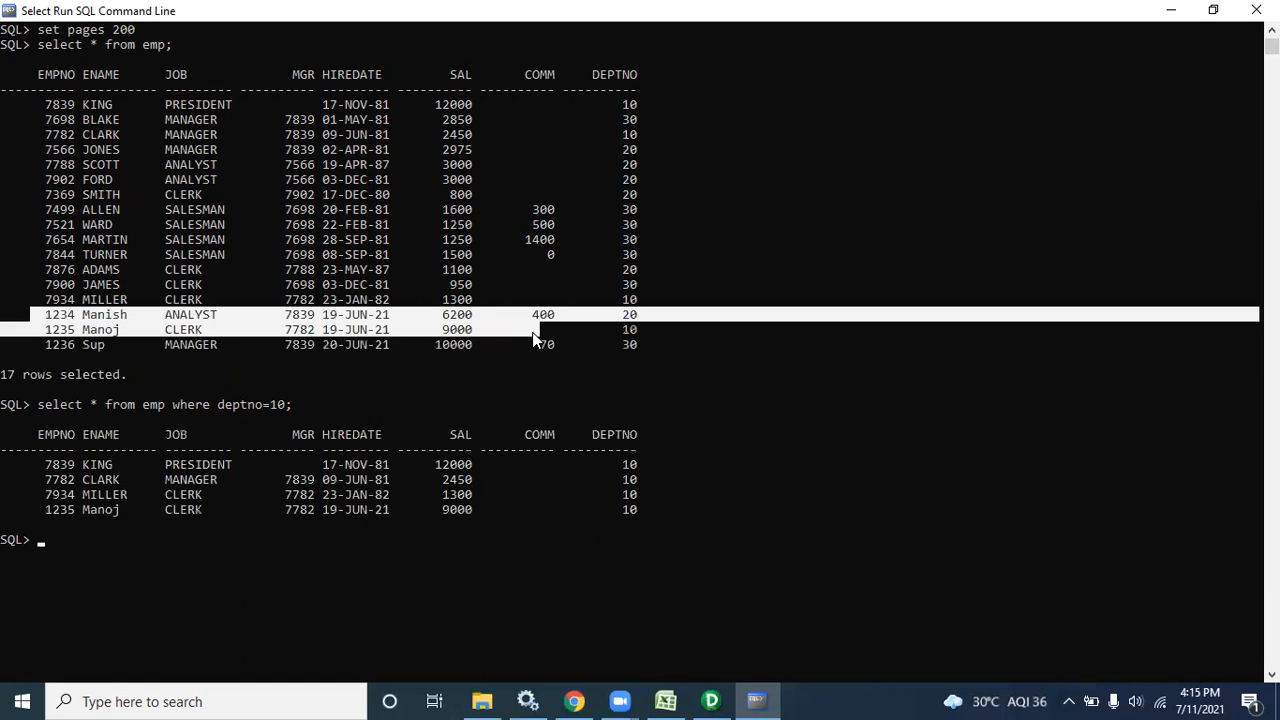
click(665, 701)
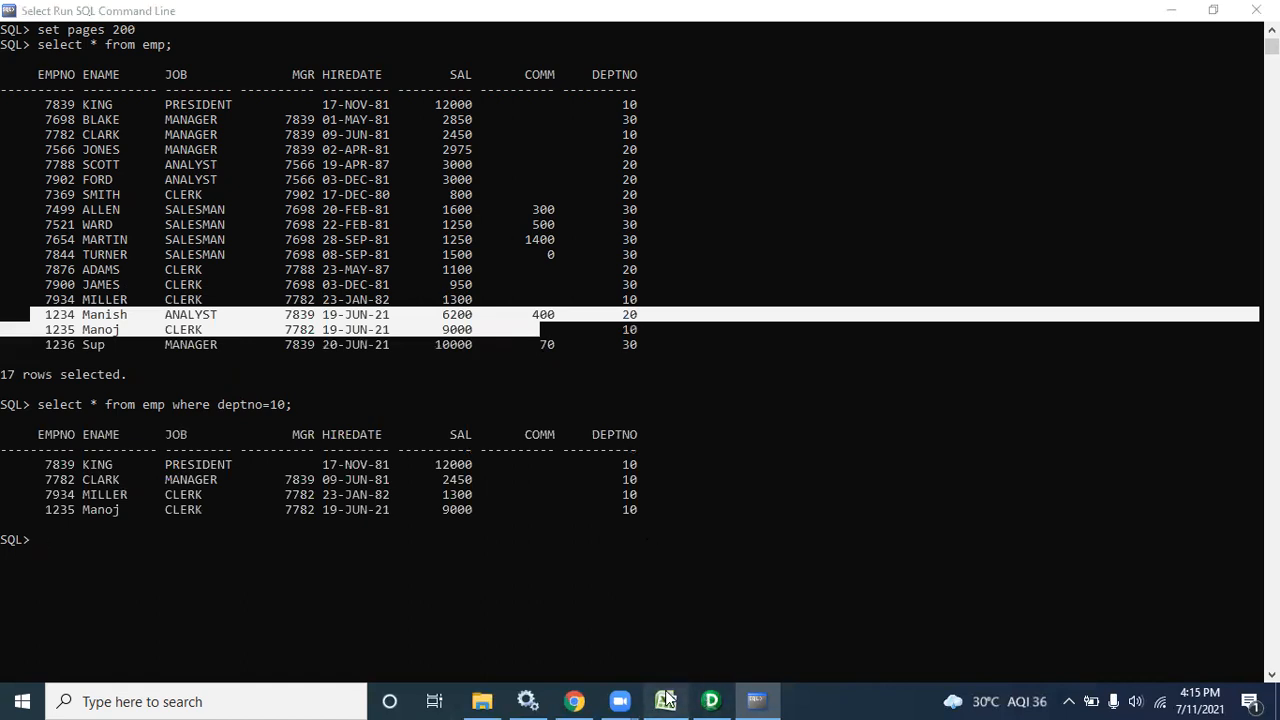
Highlight the empno/name/Sal sample rows H8:L9 and H10:K12, then return to SQL*Plus
drag(745, 398, 1060, 417)
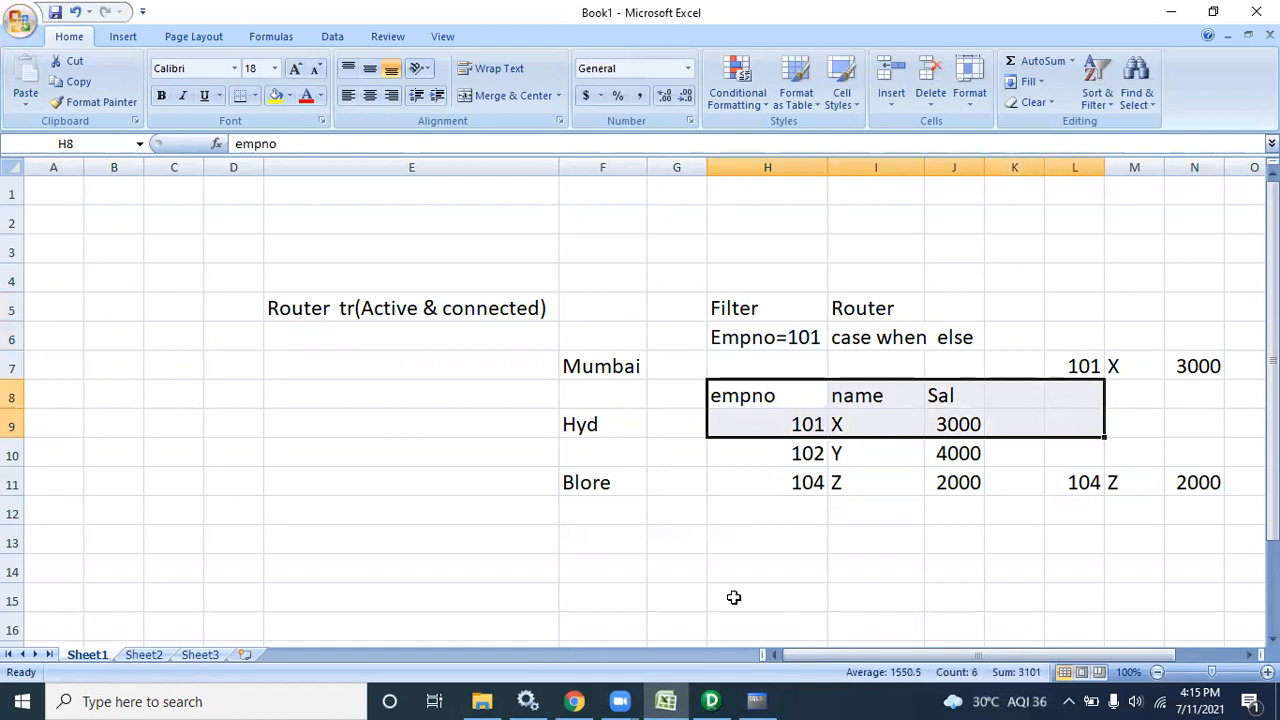
drag(746, 454, 1037, 517)
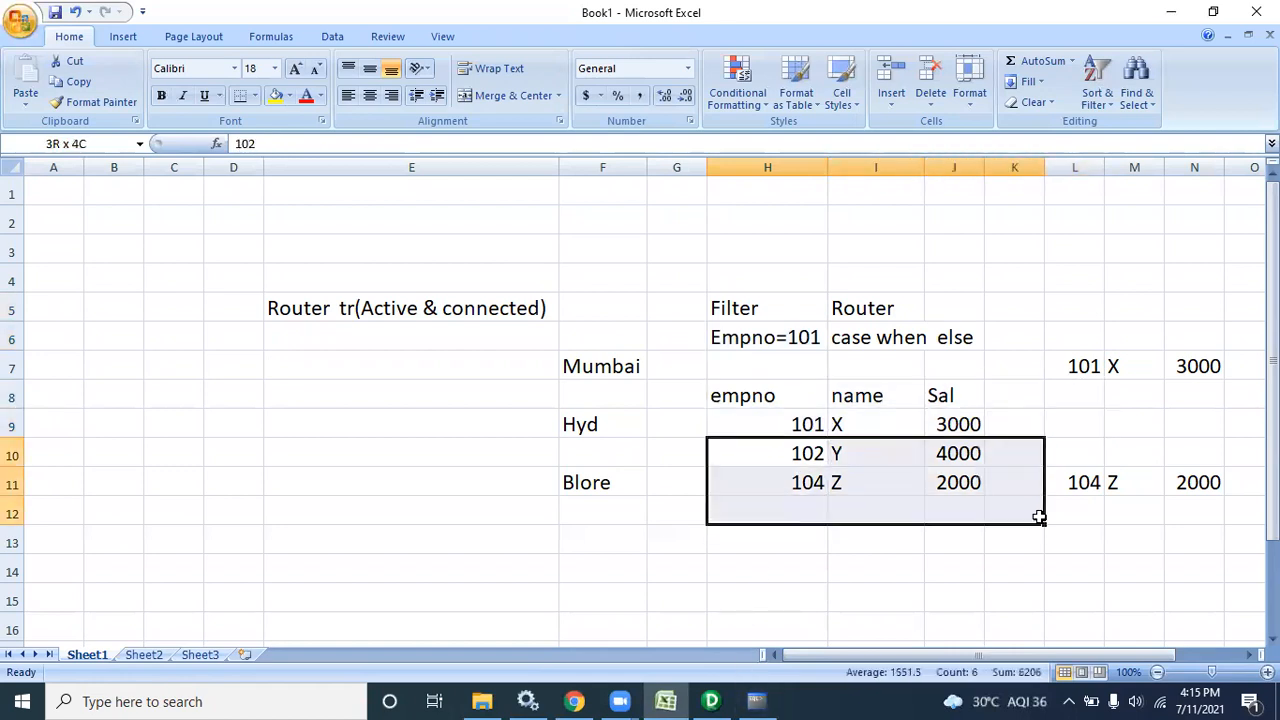
click(757, 700)
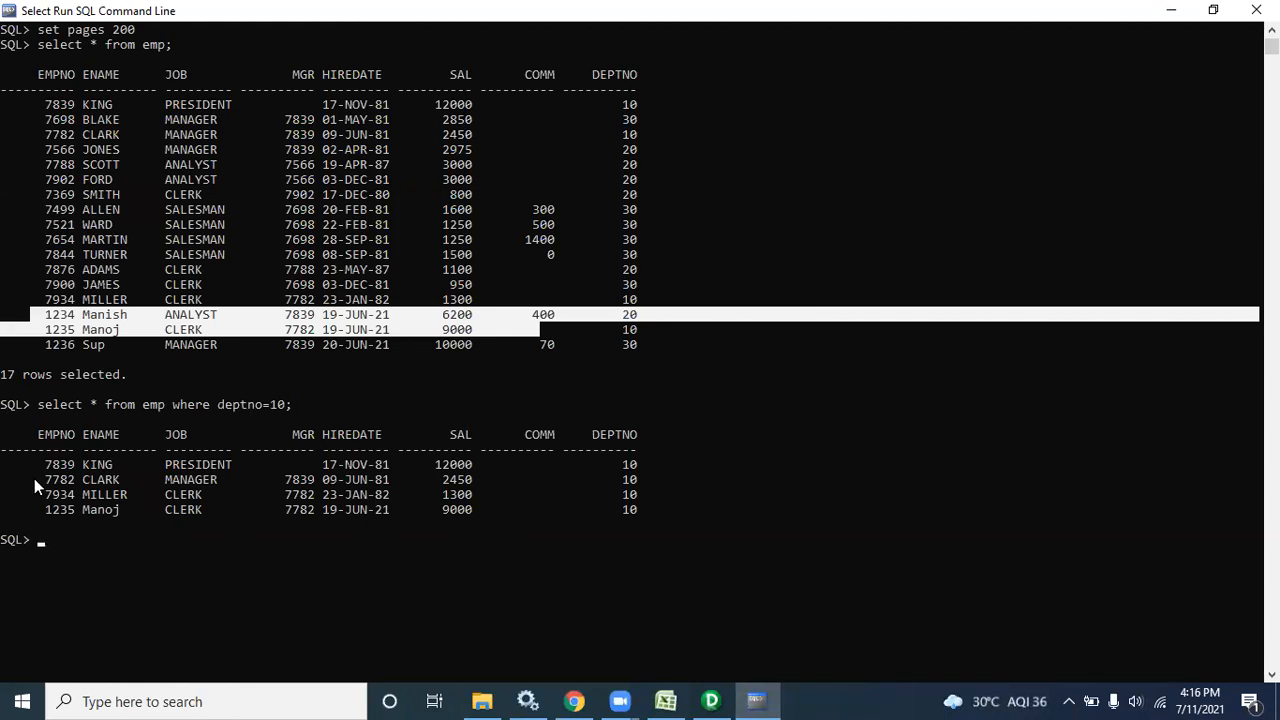
drag(8, 420, 652, 514)
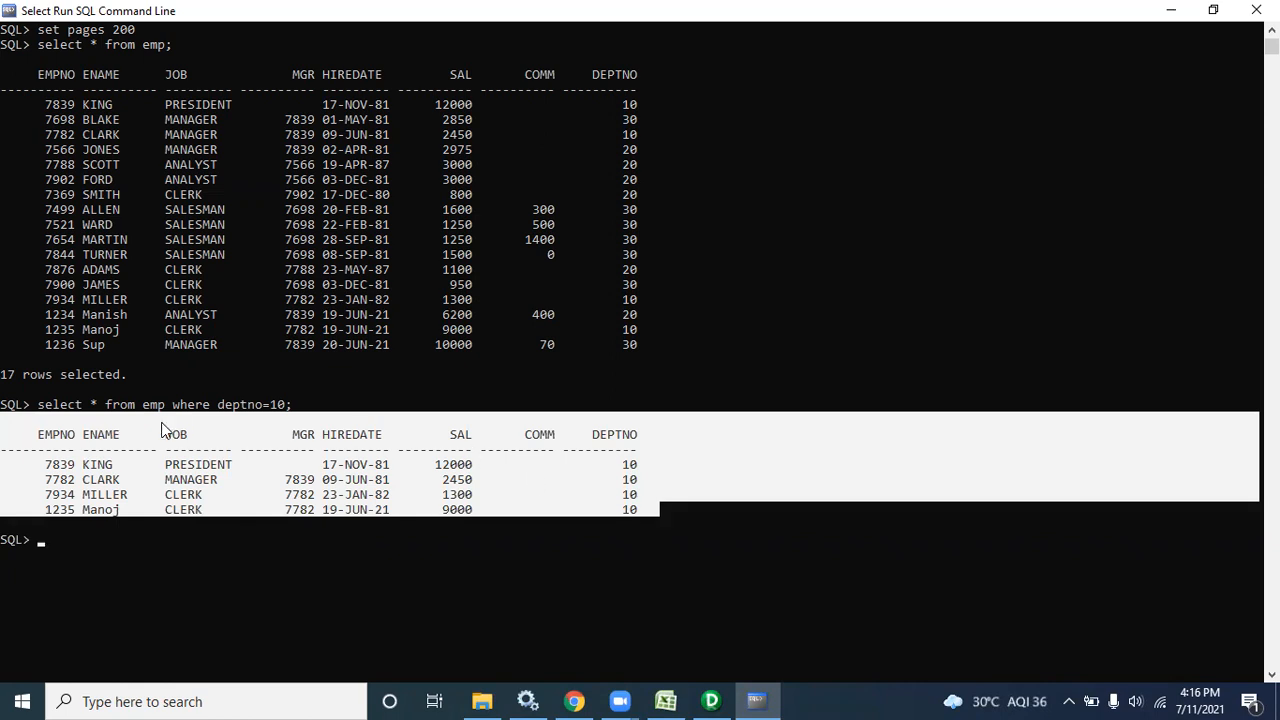
drag(32, 406, 671, 523)
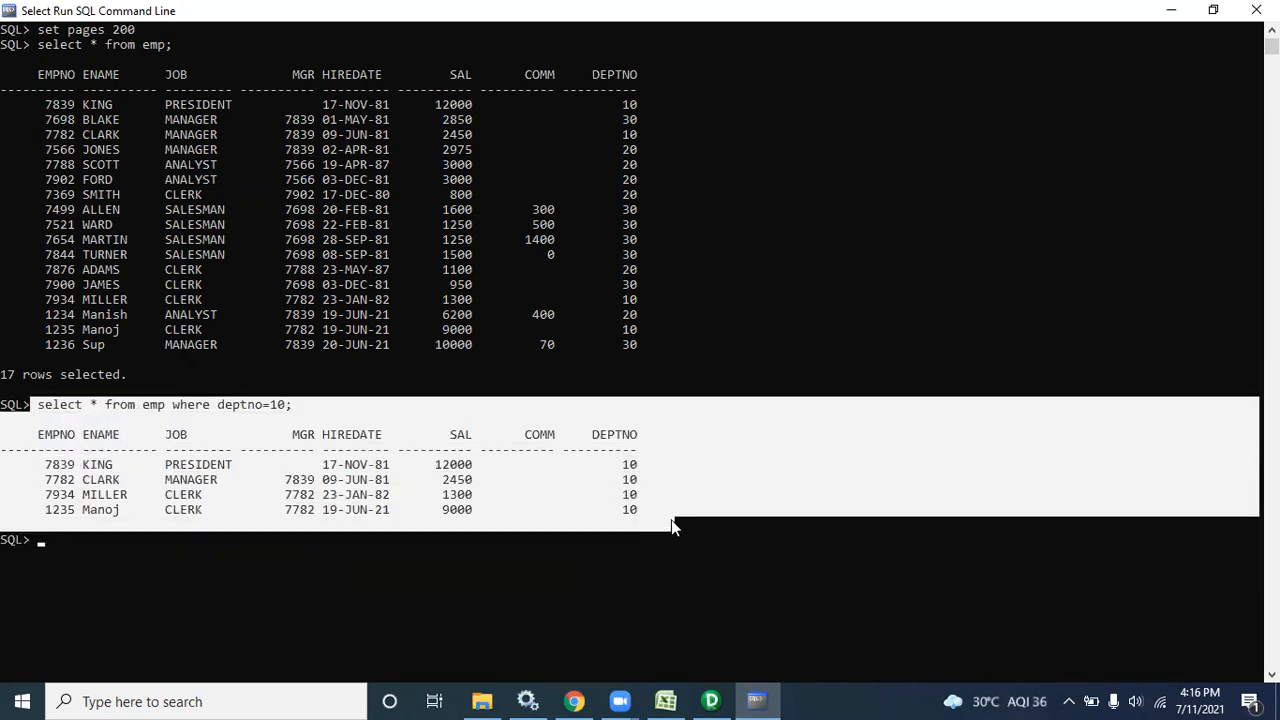
drag(656, 353, 33, 113)
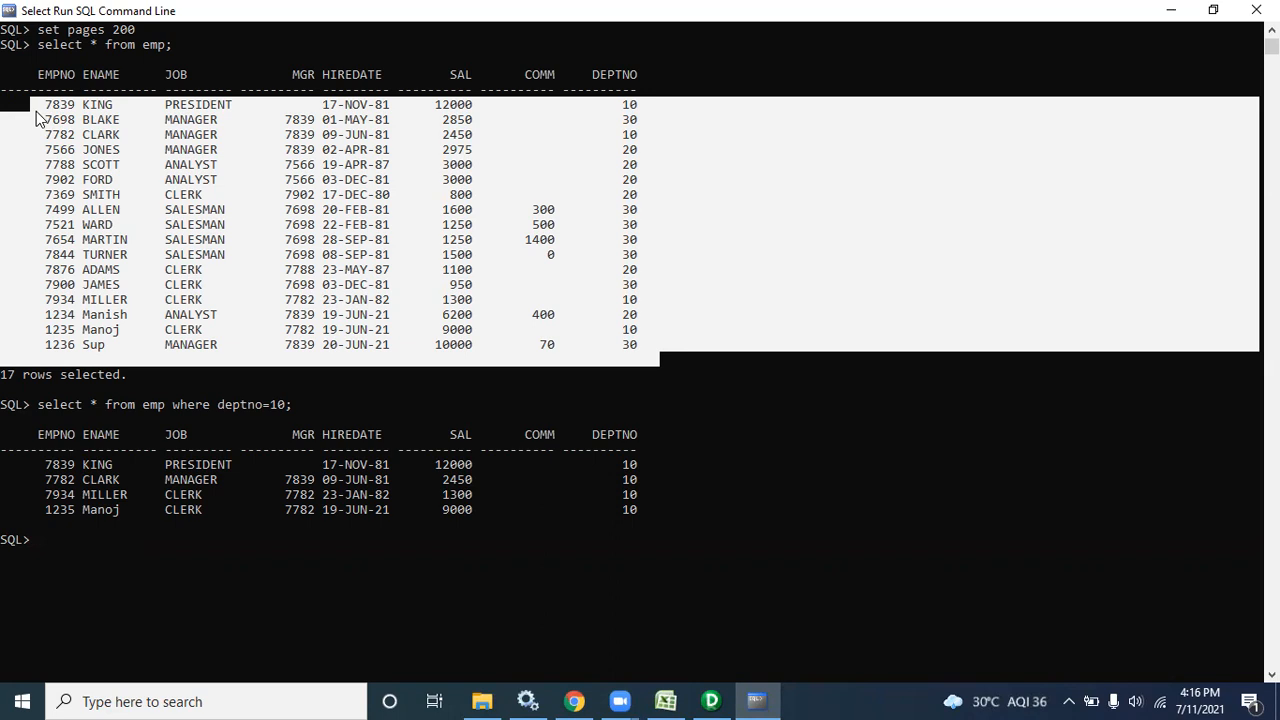
Bring Excel forward and inspect the Router (Active & connected) heading in E5
click(665, 701)
click(403, 307)
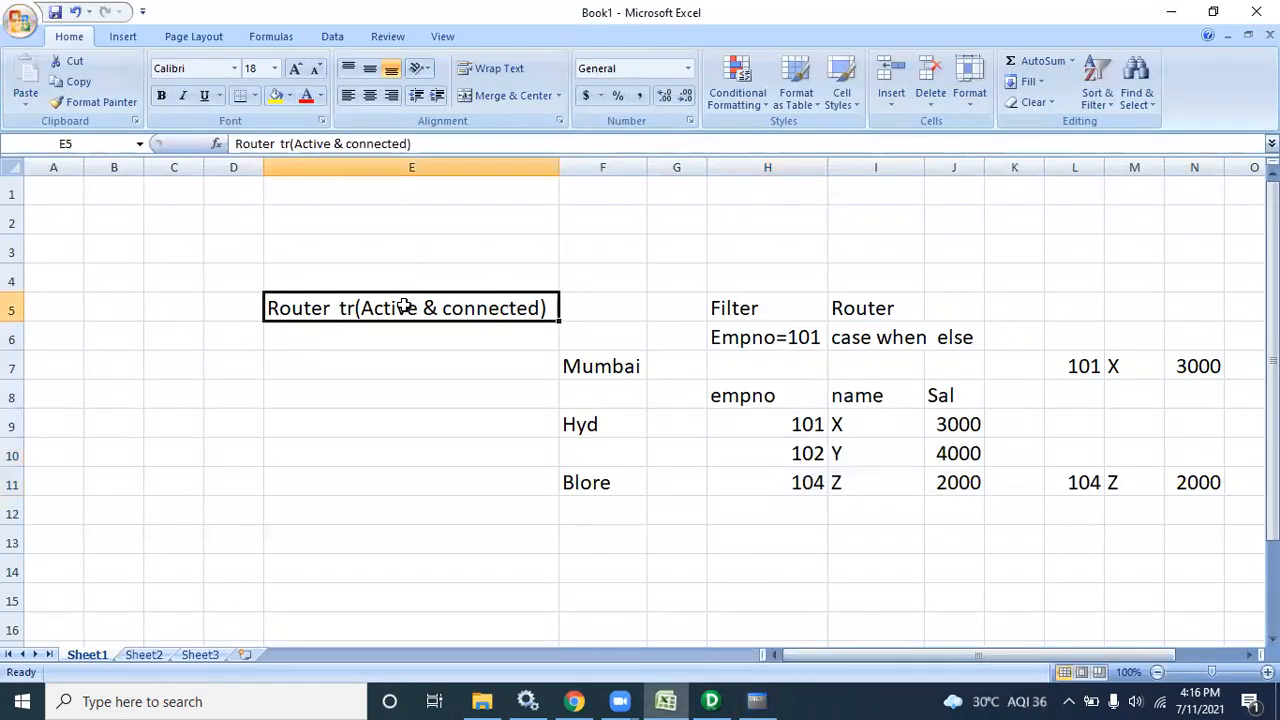
double_click(547, 308)
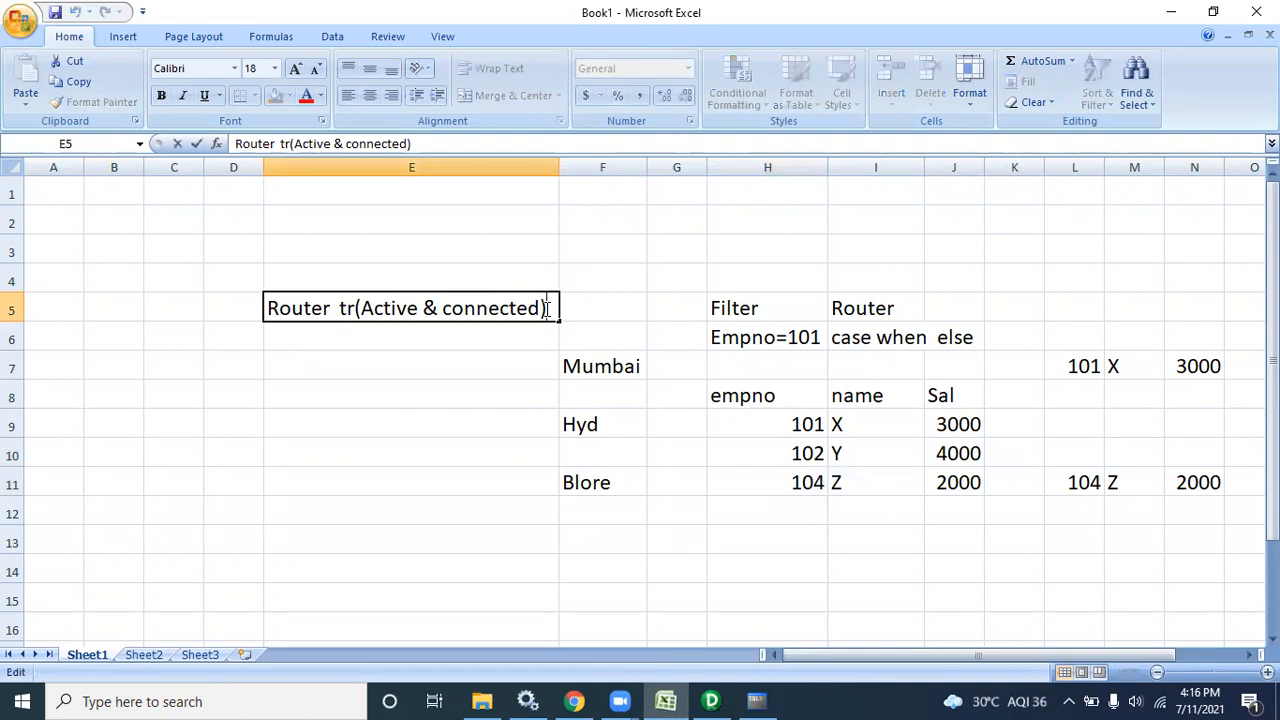
click(518, 342)
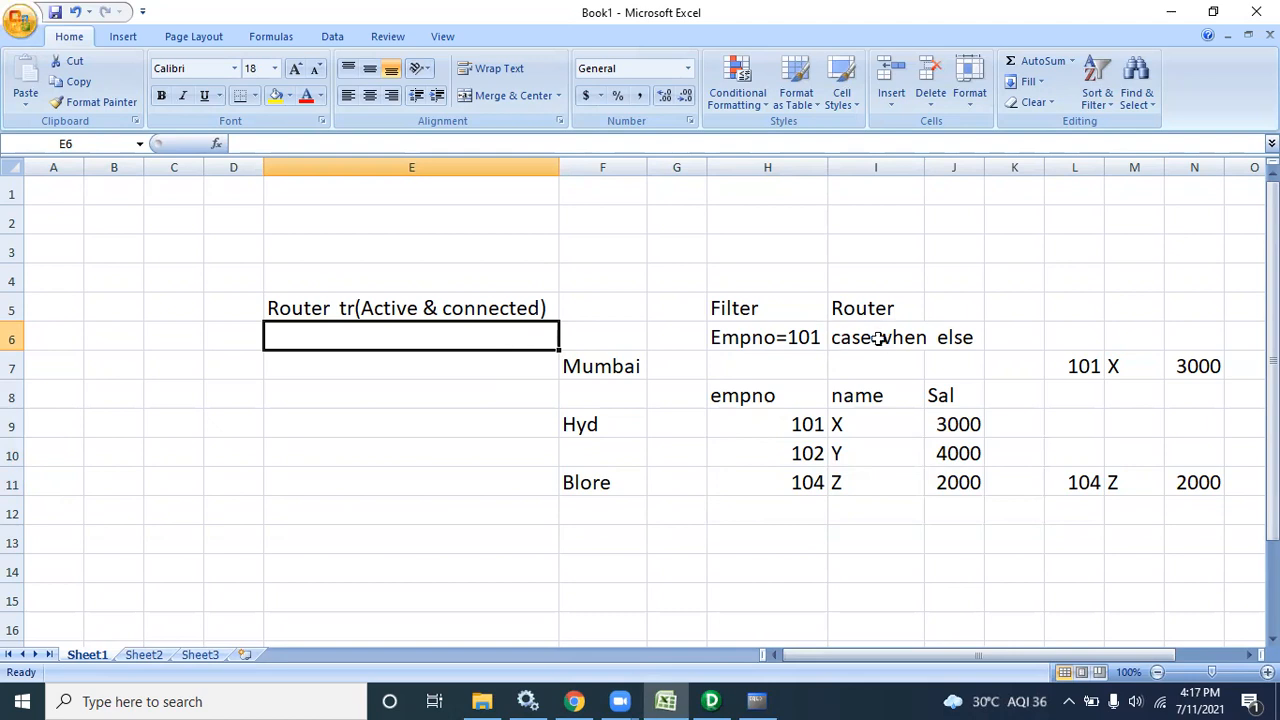
Review the Empno=101 filter note and the 101, 102 and 104 sample rows
double_click(818, 338)
drag(818, 338, 682, 355)
drag(750, 412, 1060, 412)
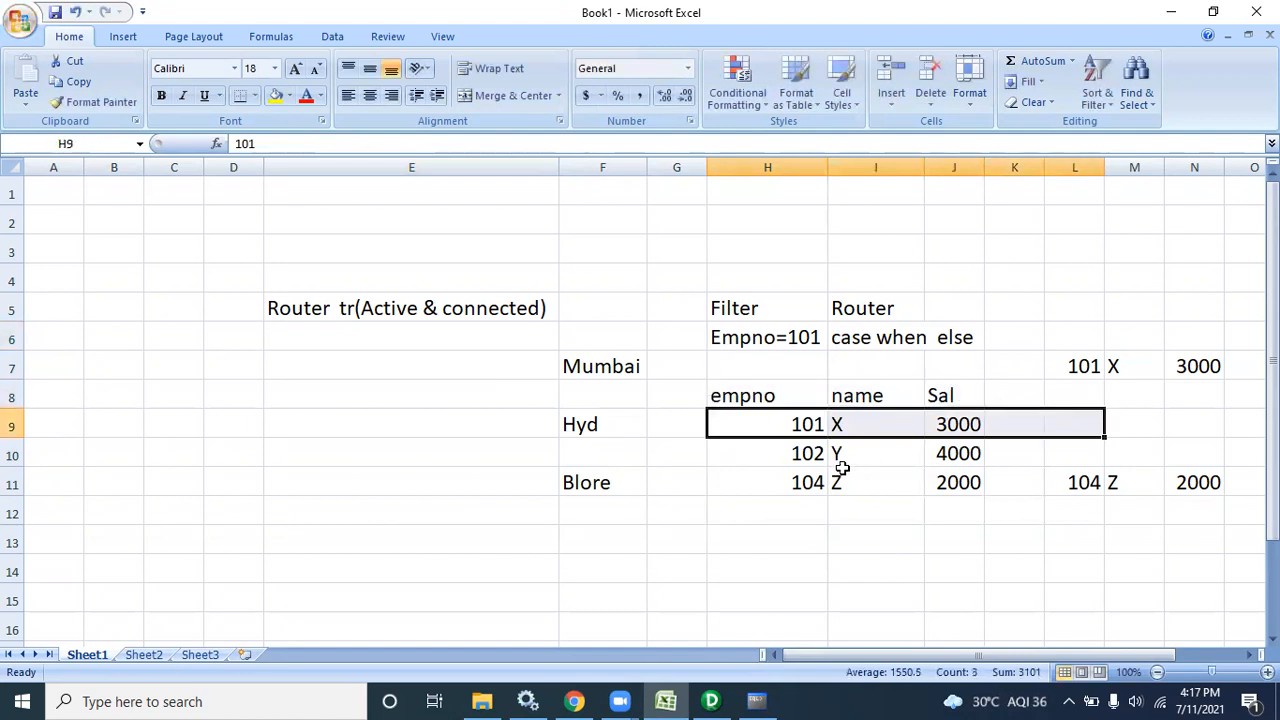
drag(760, 449, 986, 483)
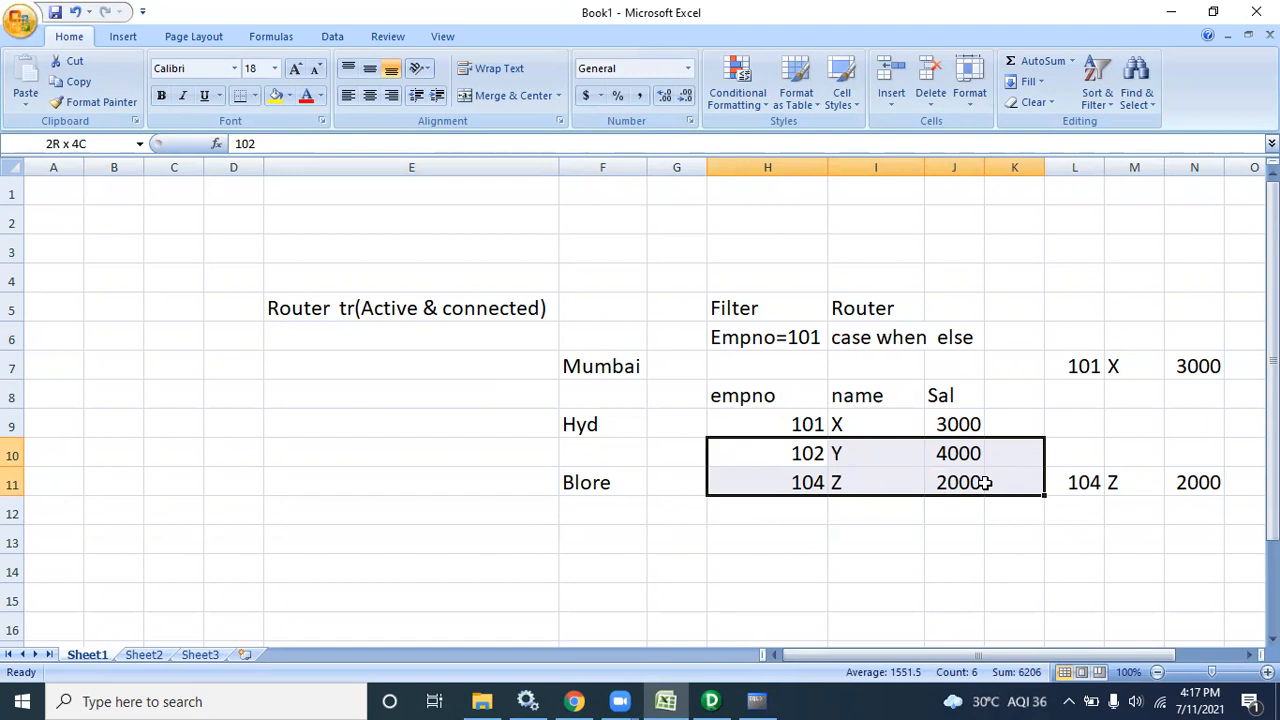
drag(985, 483, 985, 483)
click(334, 337)
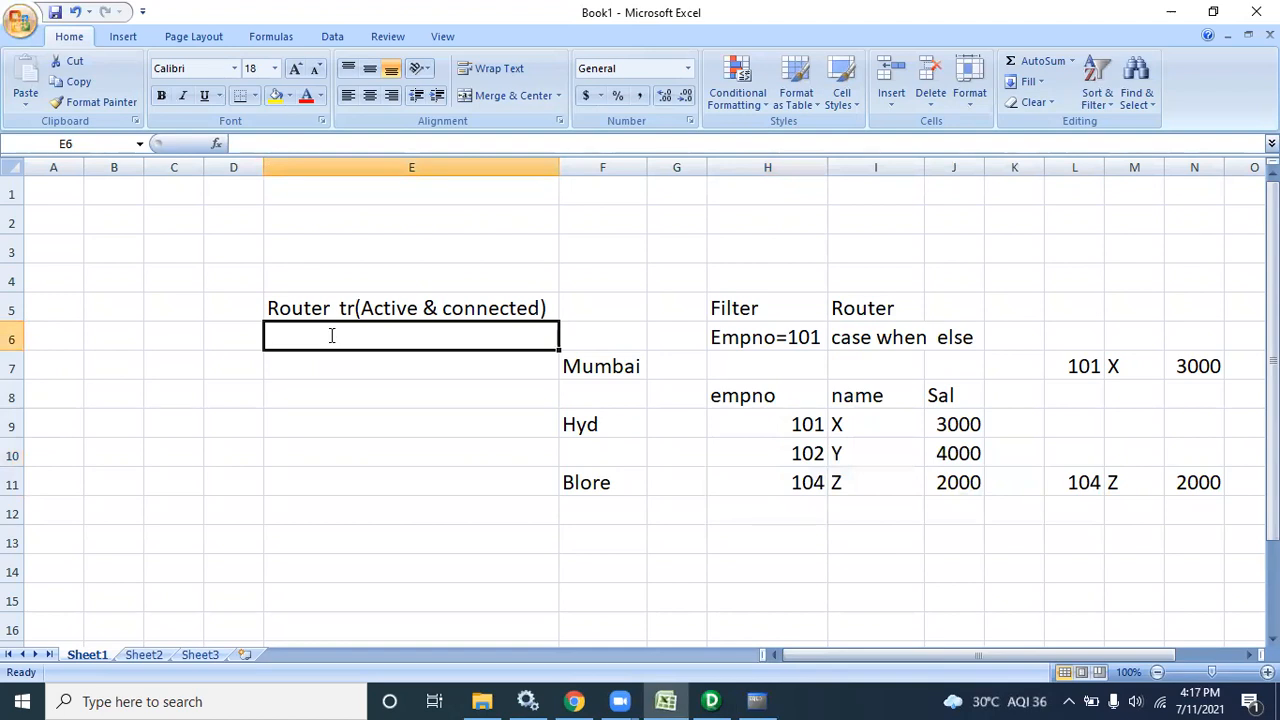
Enter 'Active & conncted' in E6 under the Router heading
text(Active & )
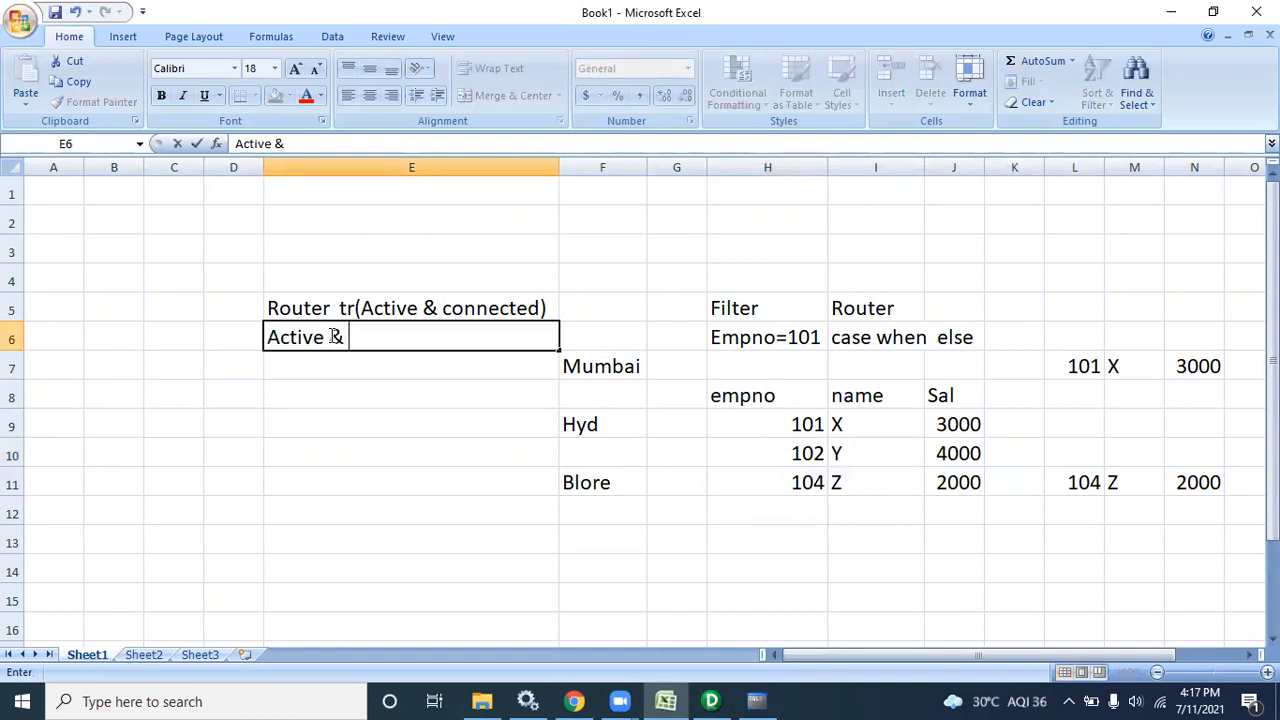
text(conncted)
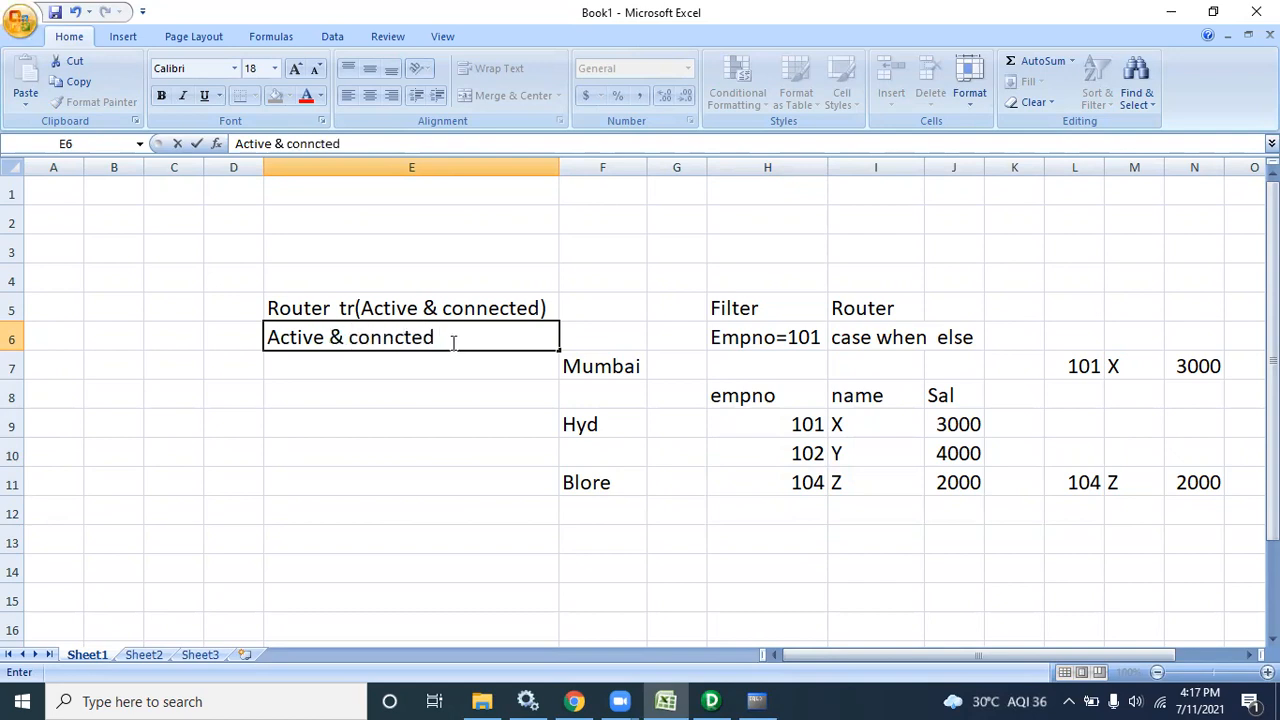
drag(451, 340, 208, 346)
click(299, 367)
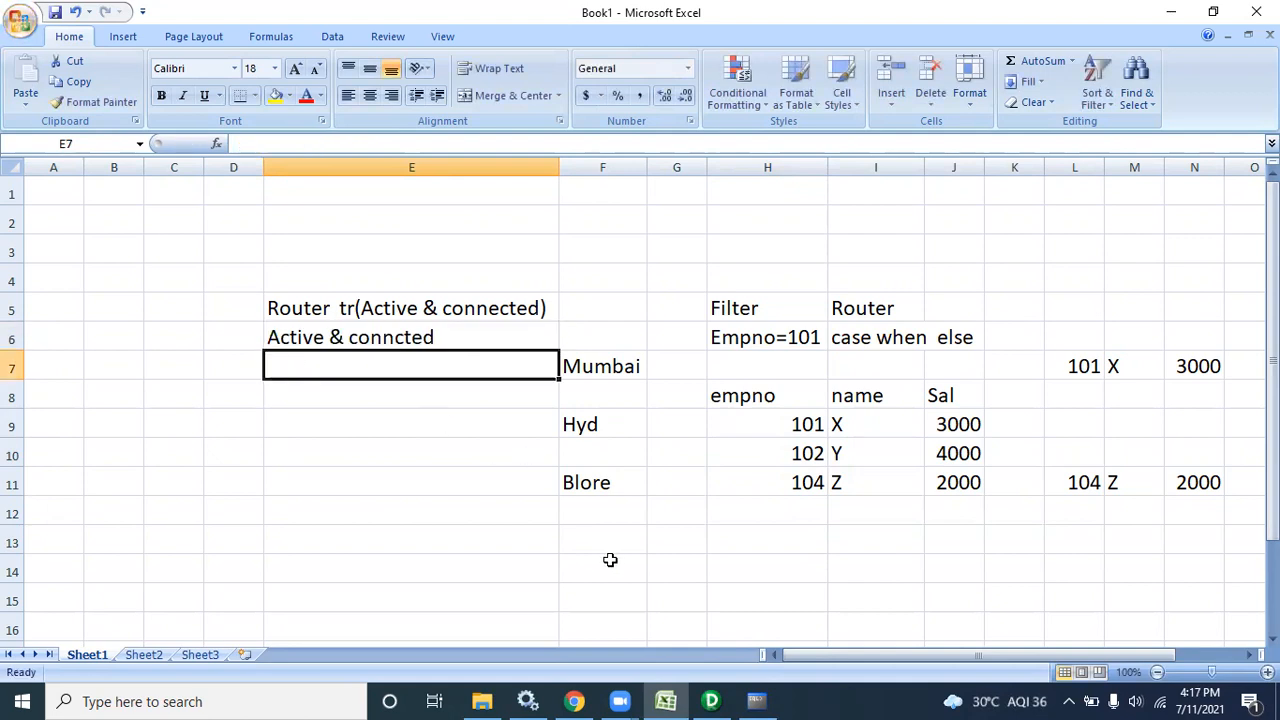
click(745, 338)
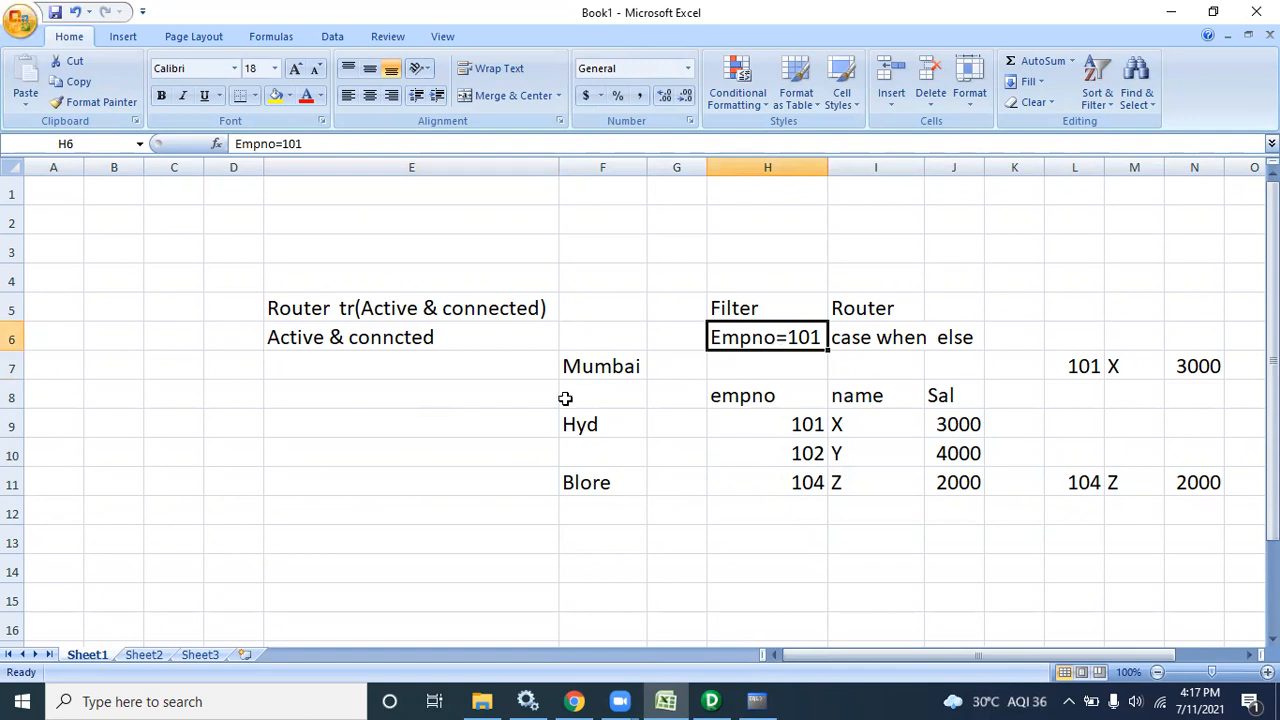
Label C12 'Filter' and E12 'Router'
click(171, 511)
text(Fil)
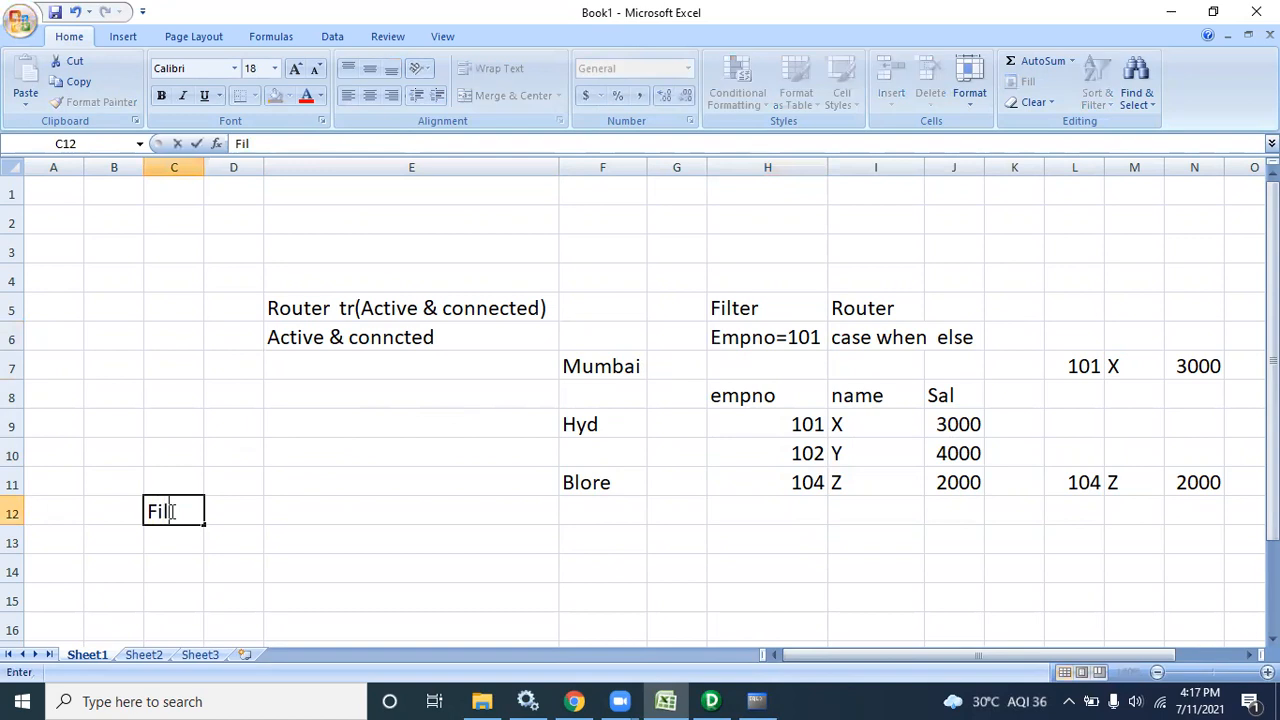
text(ter)
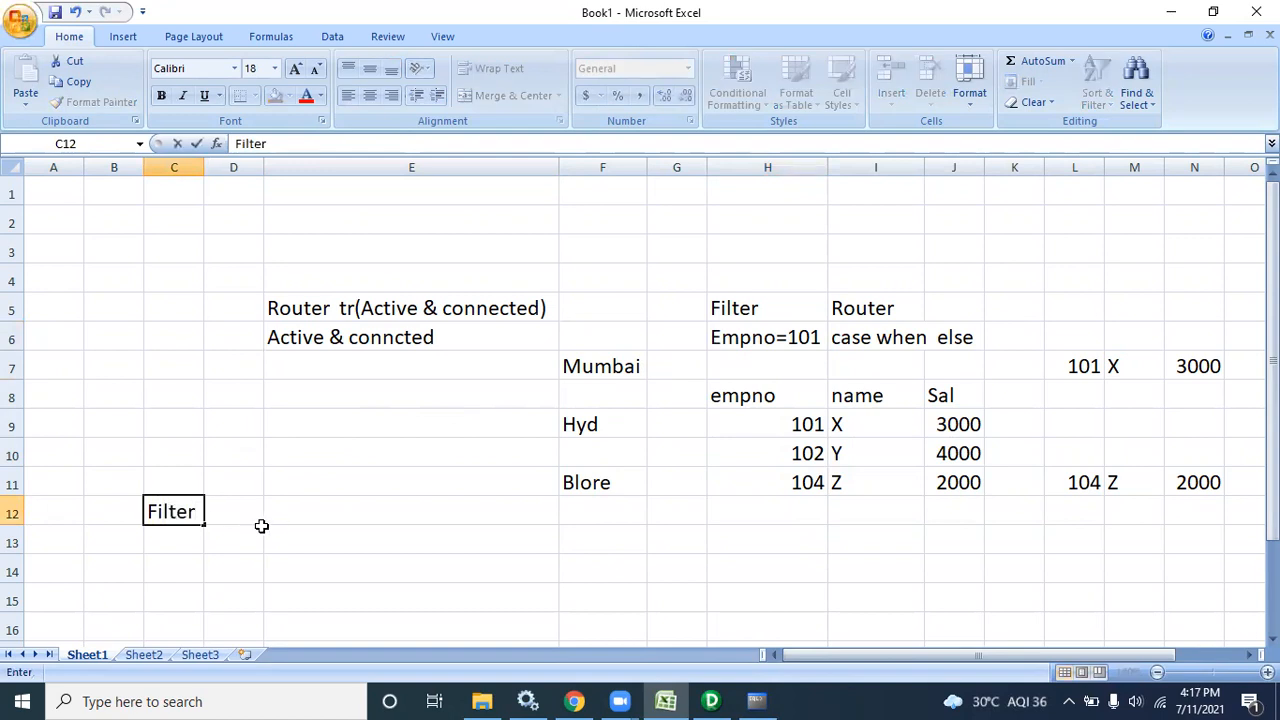
click(300, 518)
text(Roter)
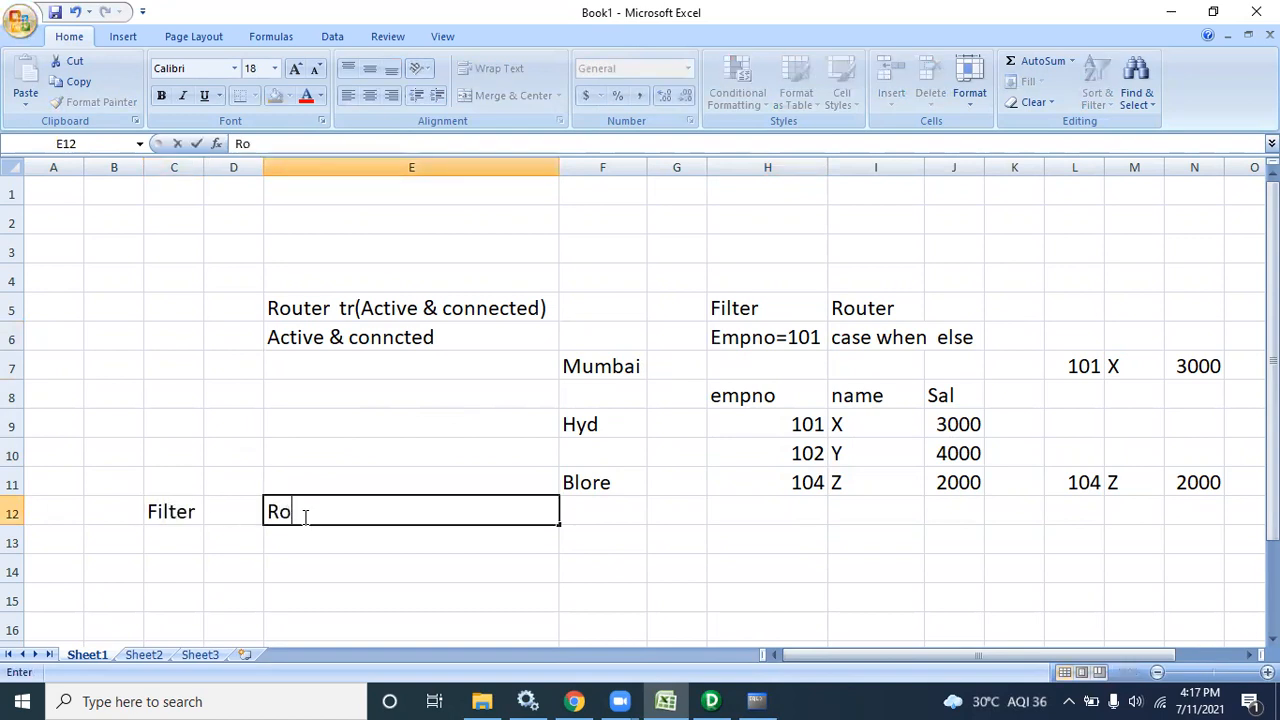
key(BackSpace)
key(BackSpace)
key(BackSpace)
text(uter)
click(182, 542)
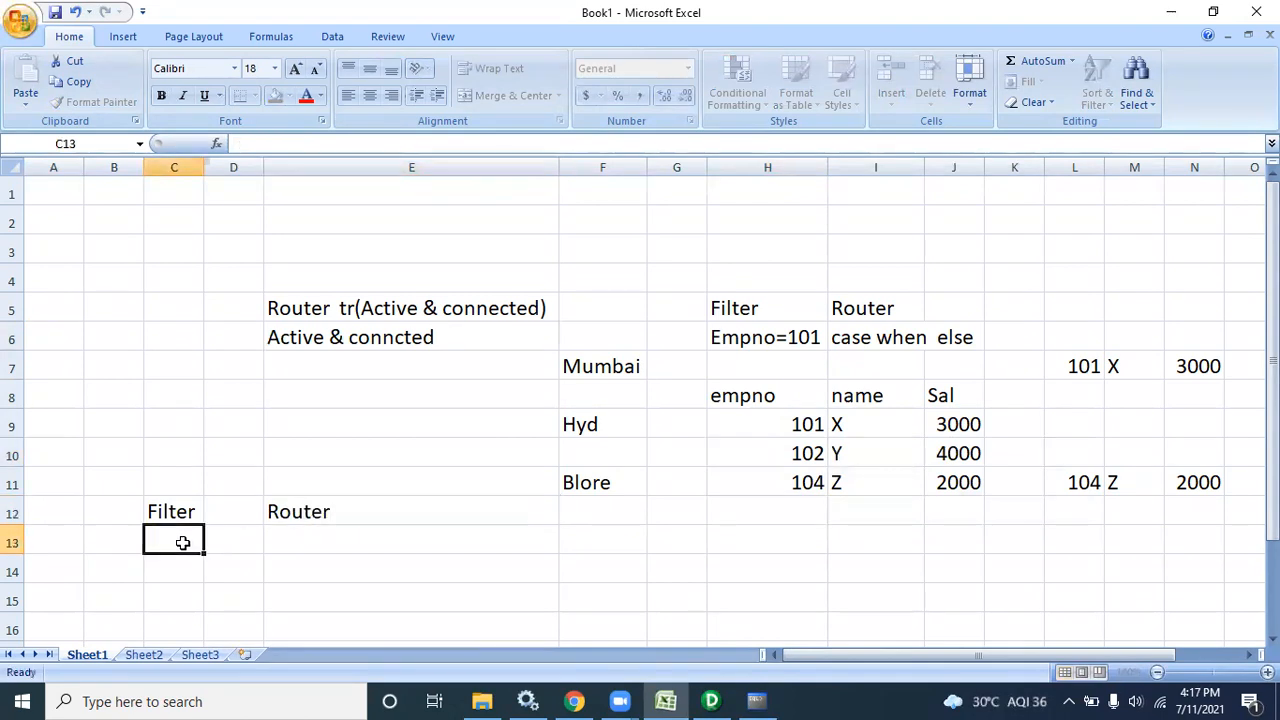
Enter 'Where condition' in C13 and widen column C to fit it
text(Whe)
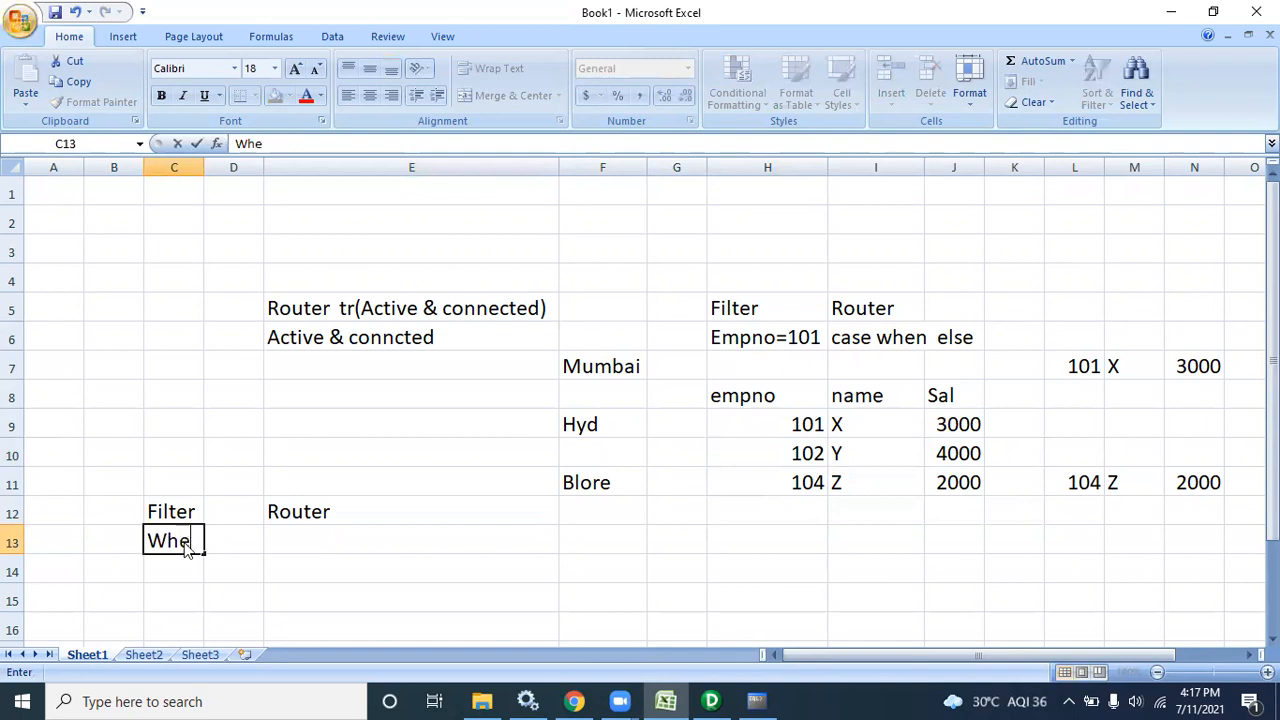
text(re condition)
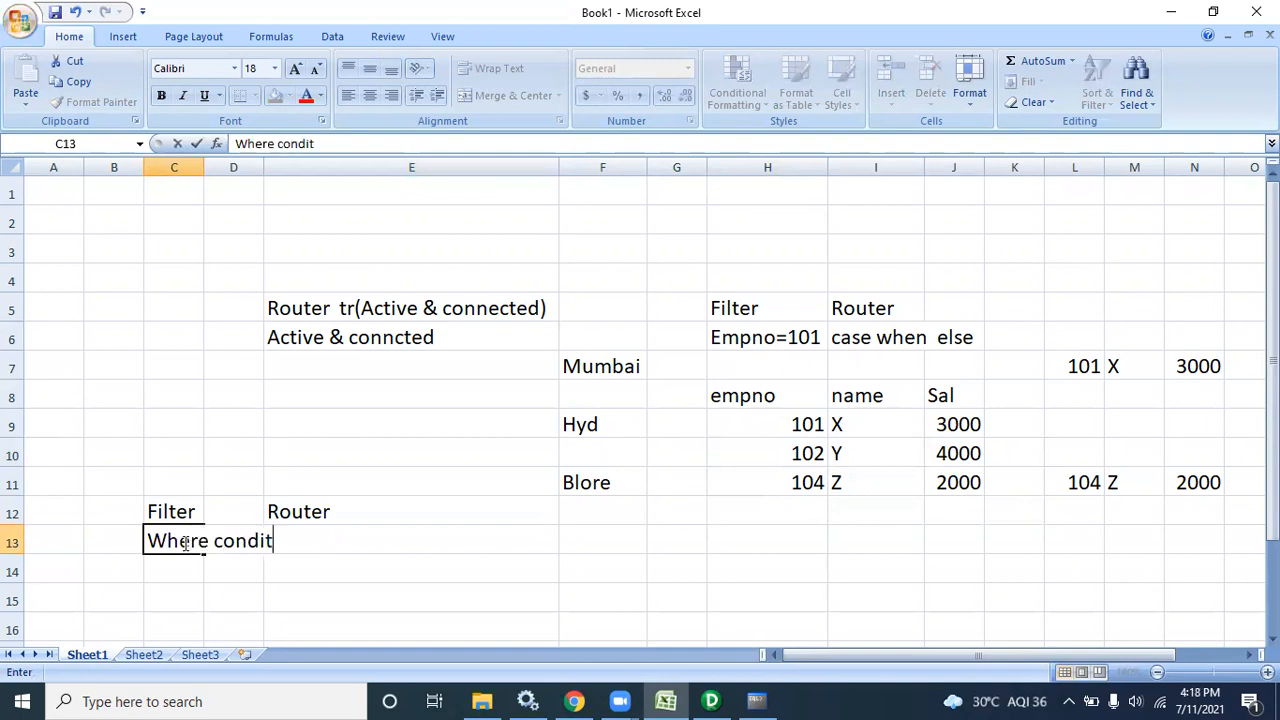
click(190, 167)
double_click(204, 167)
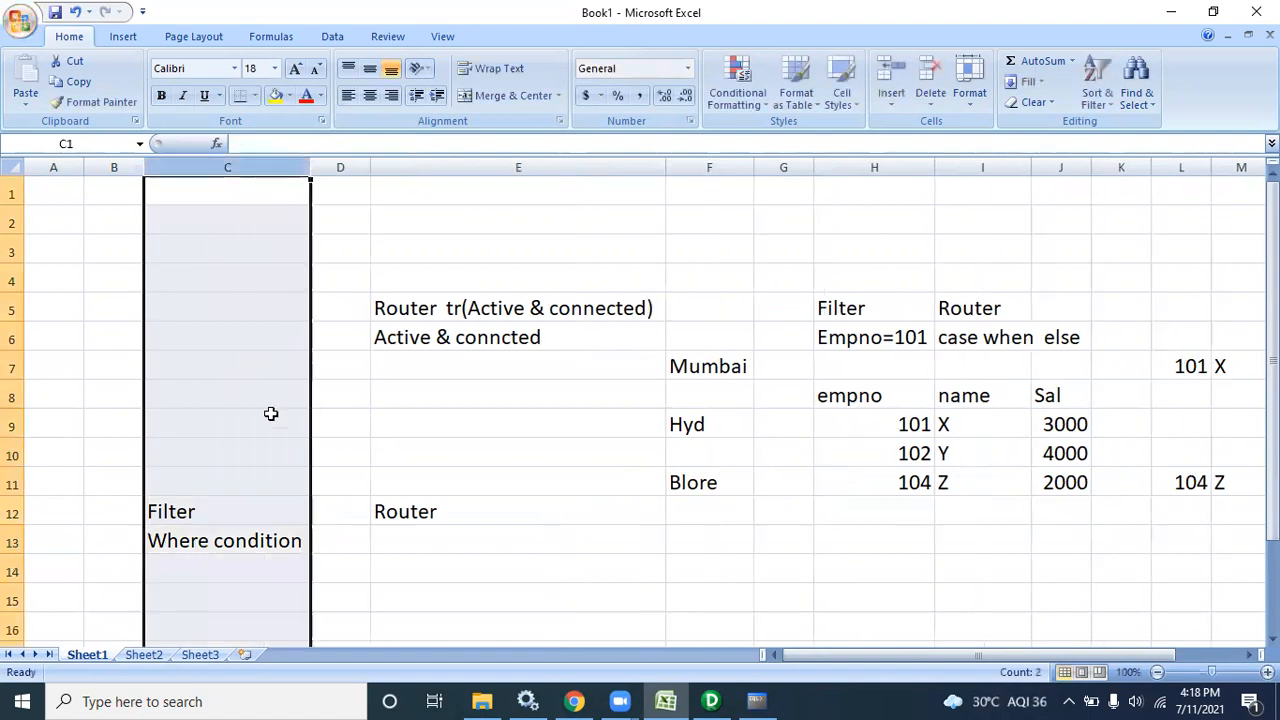
click(358, 534)
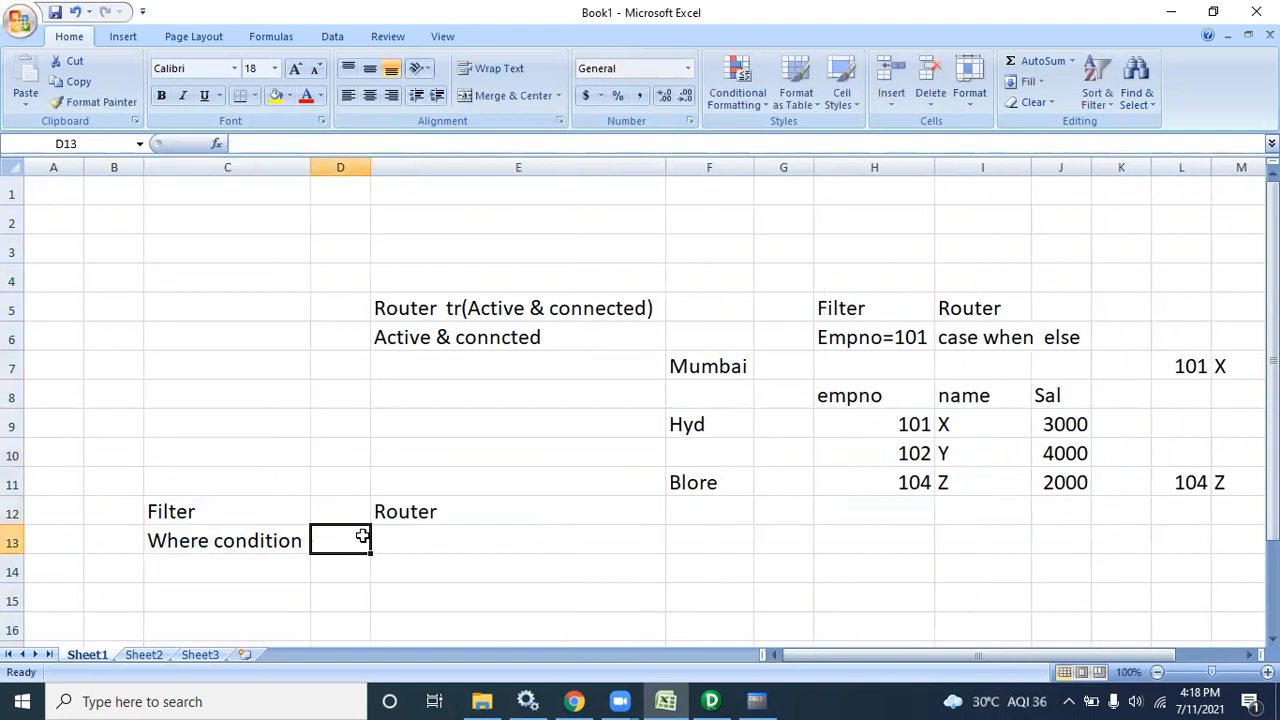
click(281, 541)
key(Down)
key(Down)
key(Down)
key(Down)
key(Down)
key(Down)
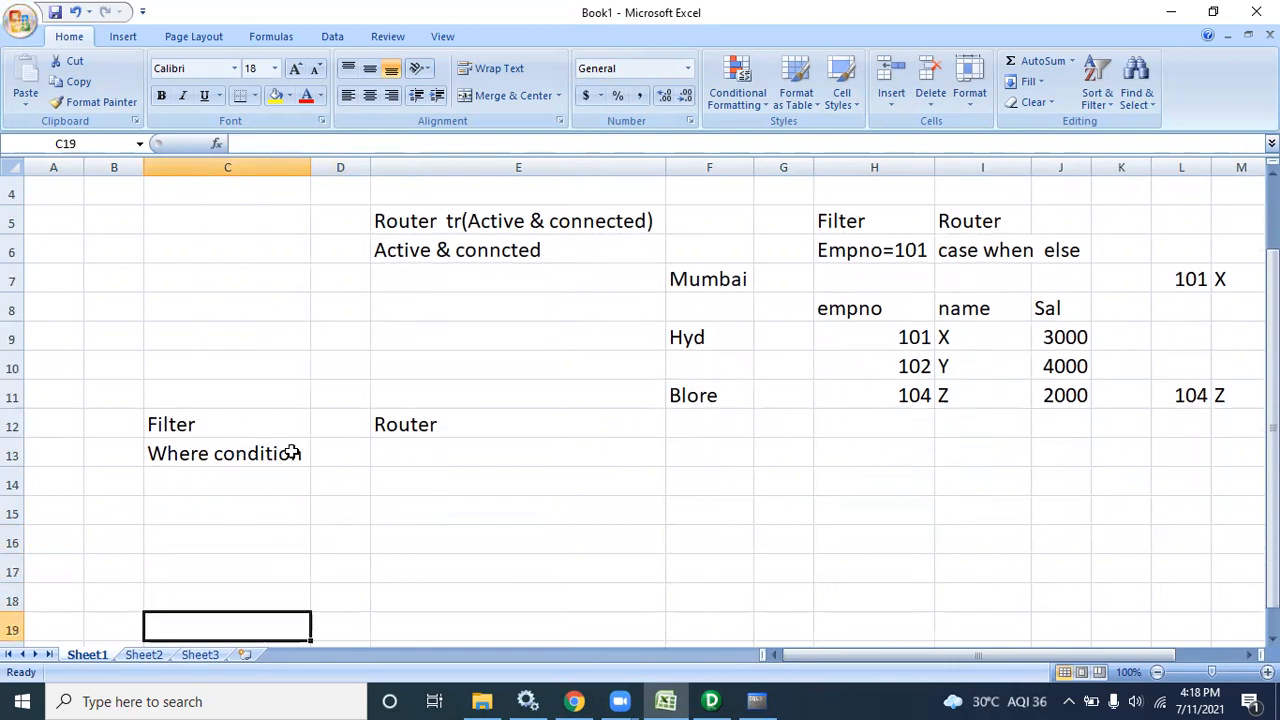
Enter 'Case when or if else in oracle' in E13 under Router
click(445, 450)
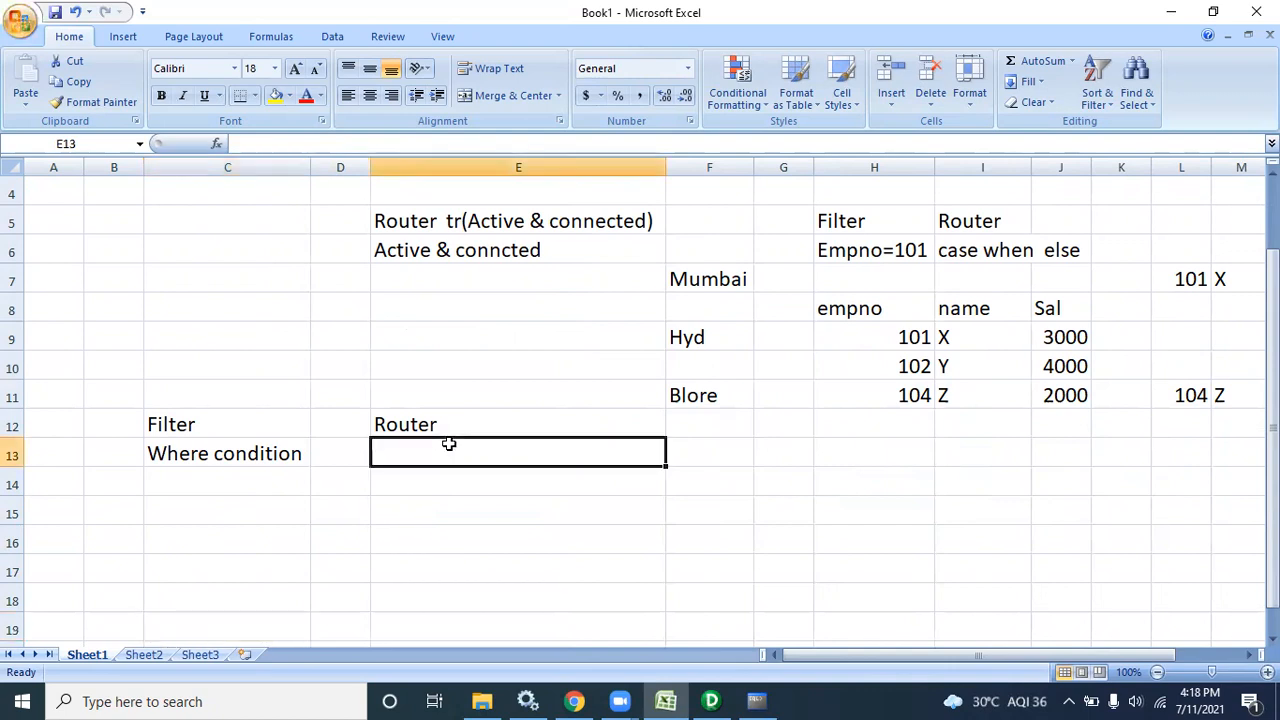
text(Ca)
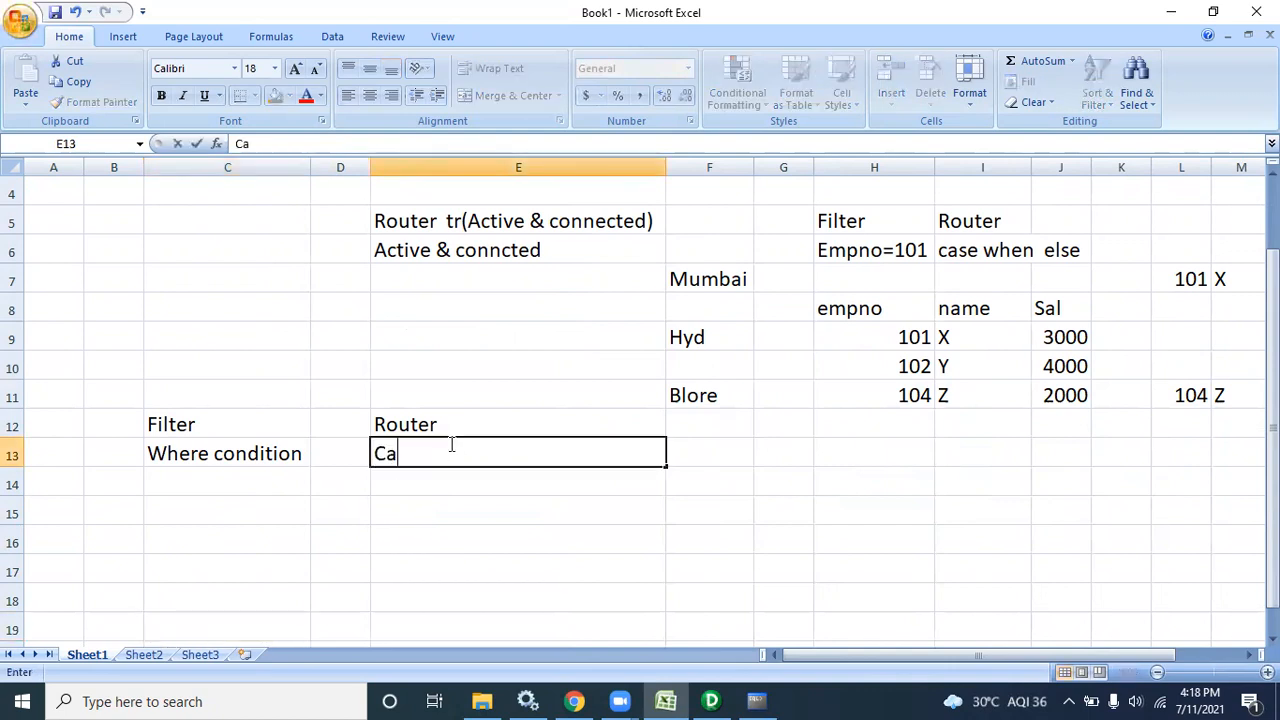
text(se when )
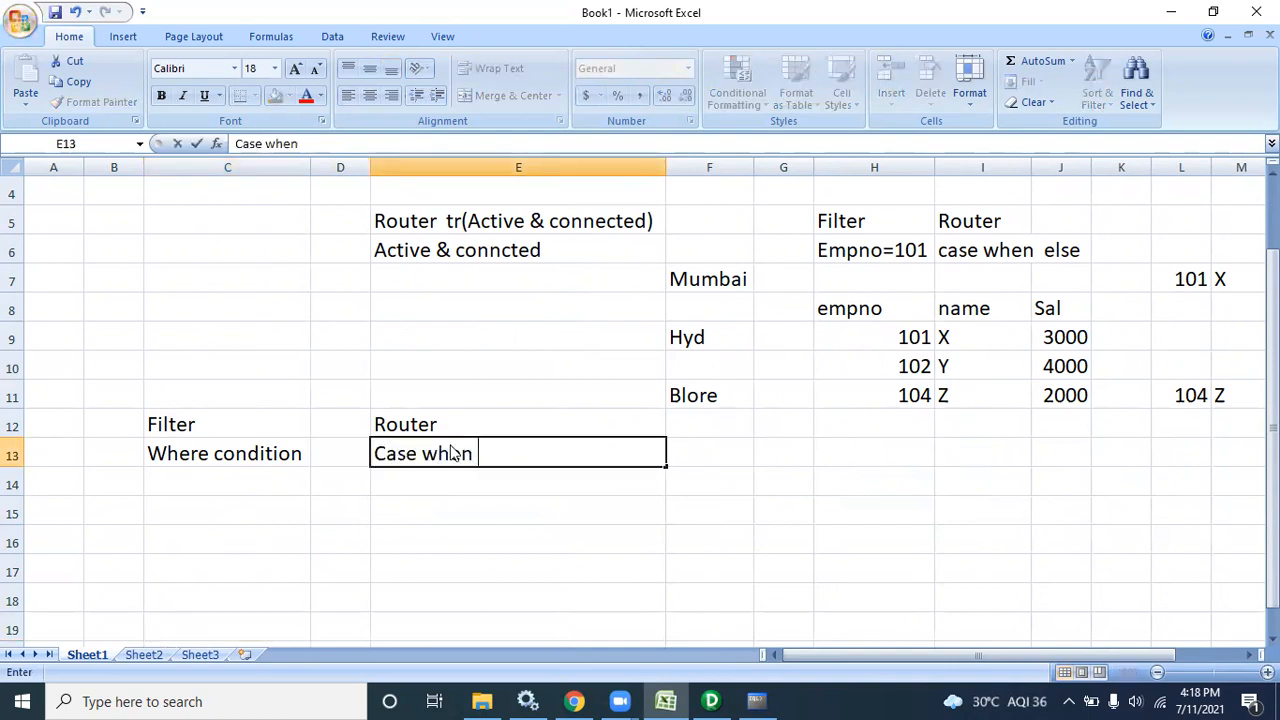
text(or )
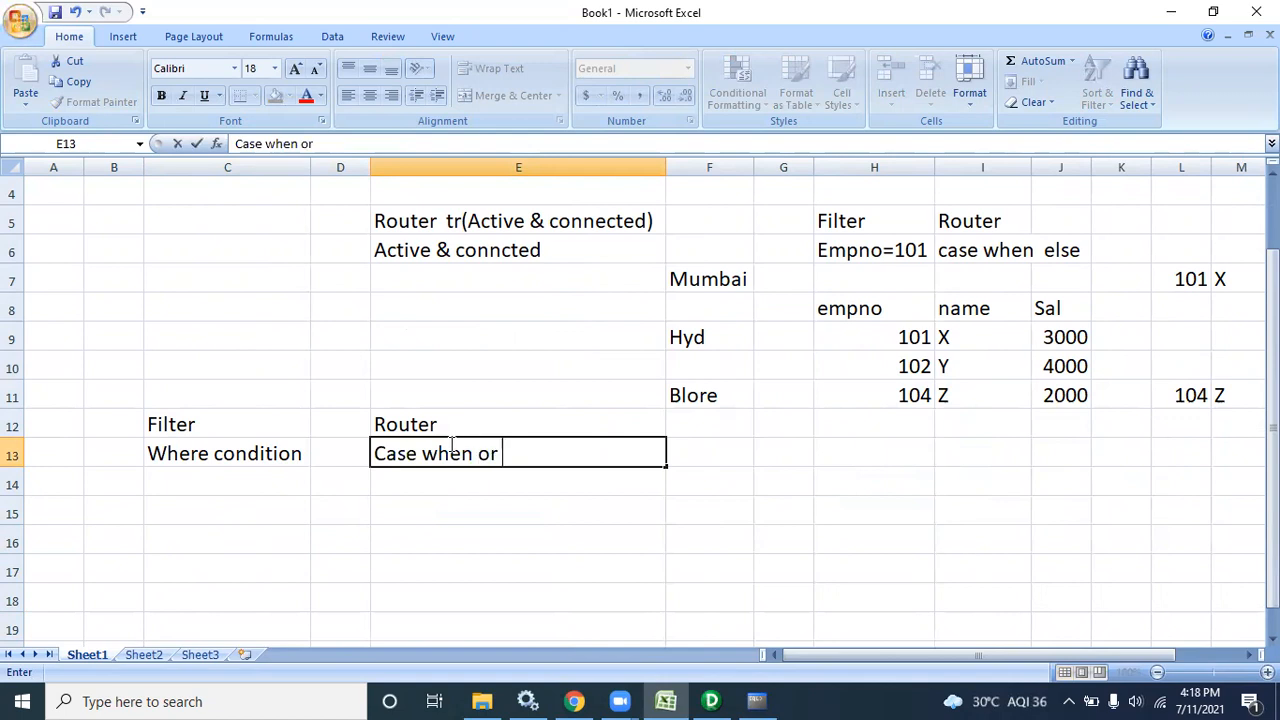
text(if else )
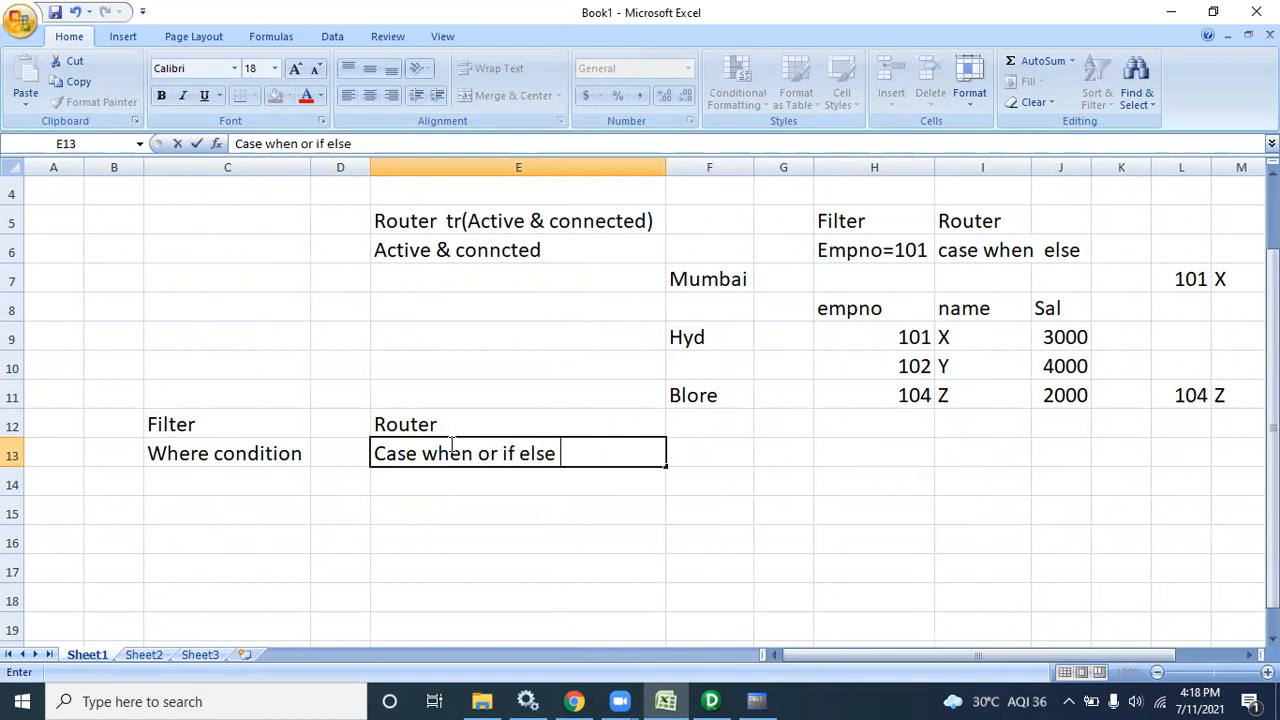
text(in oracle)
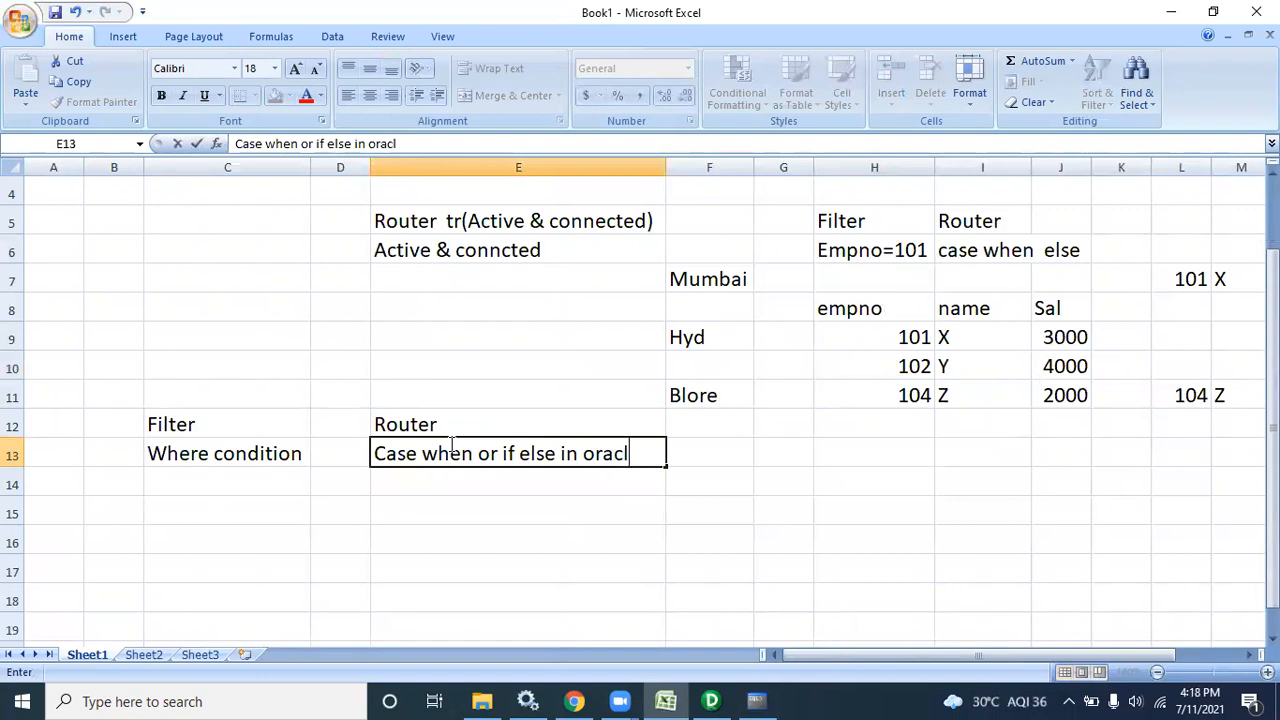
click(284, 483)
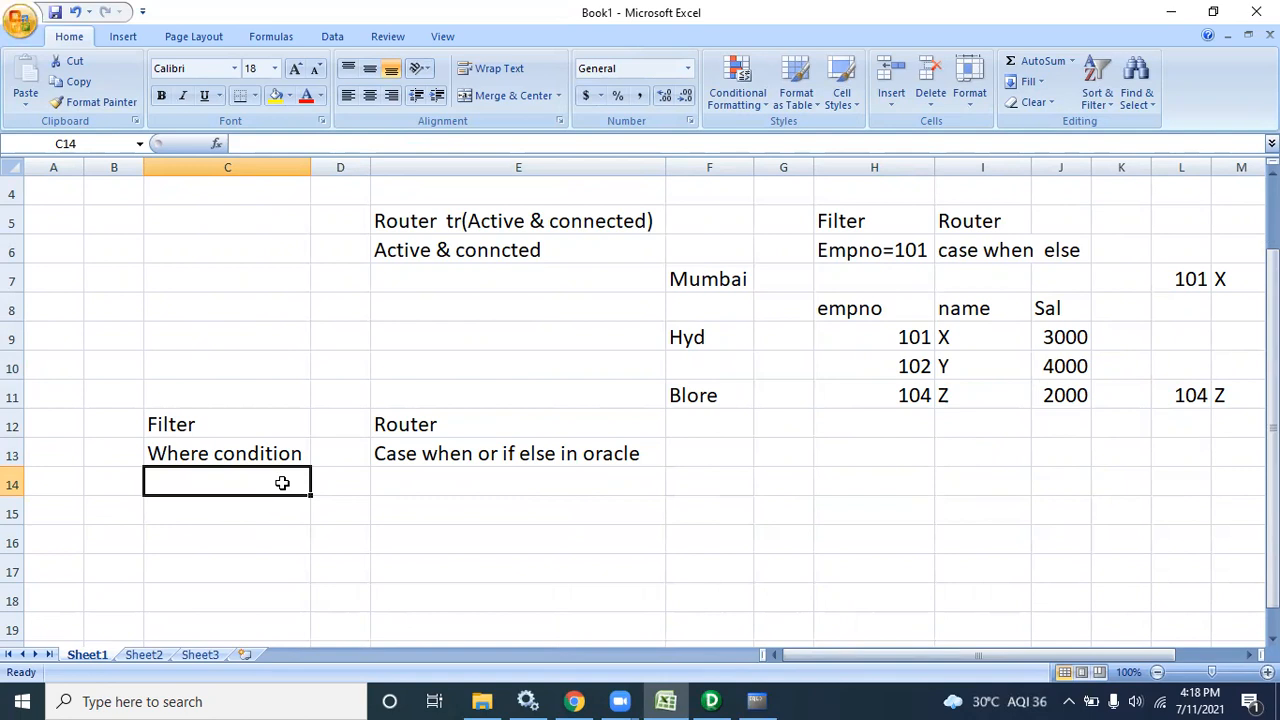
Enter 'Rejected records can't stored' in C14 and autofit column C
text(Rejected reco)
text(rds we)
text( can)
key(BackSpace)
key(BackSpace)
key(BackSpace)
key(BackSpace)
key(BackSpace)
key(BackSpace)
text(cann)
key(BackSpace)
text(;)
key(BackSpace)
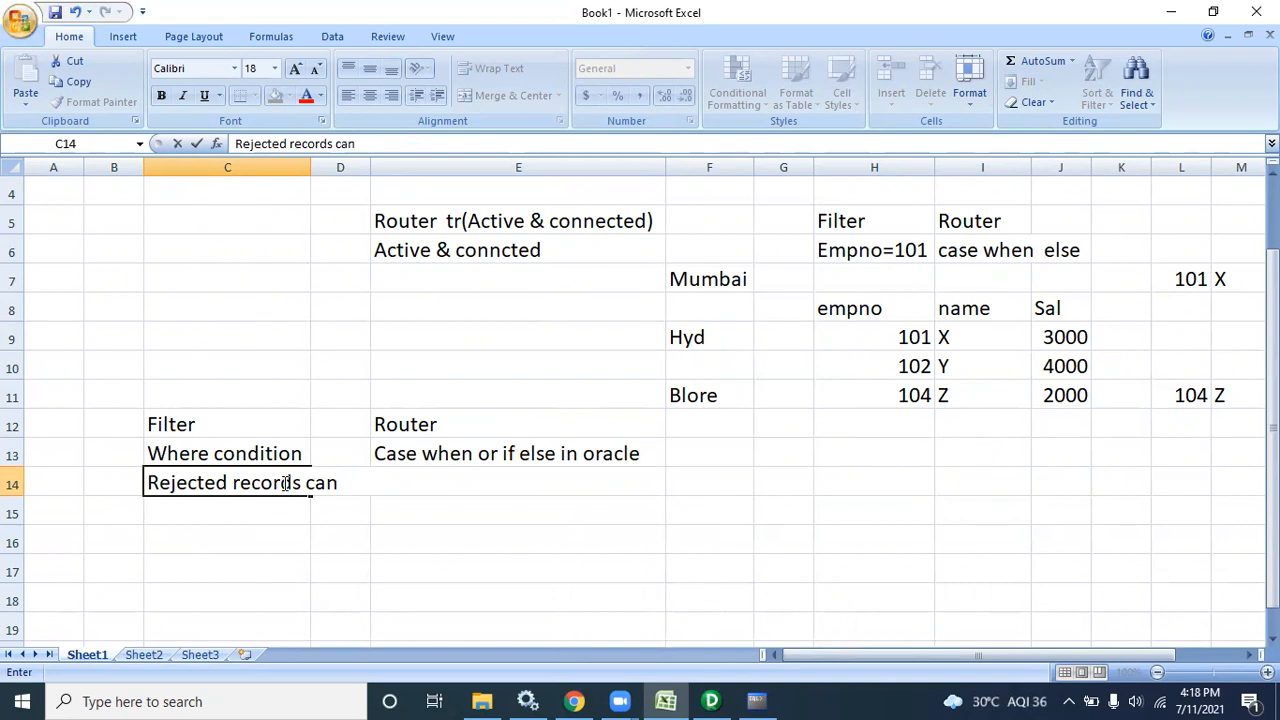
text('t stored)
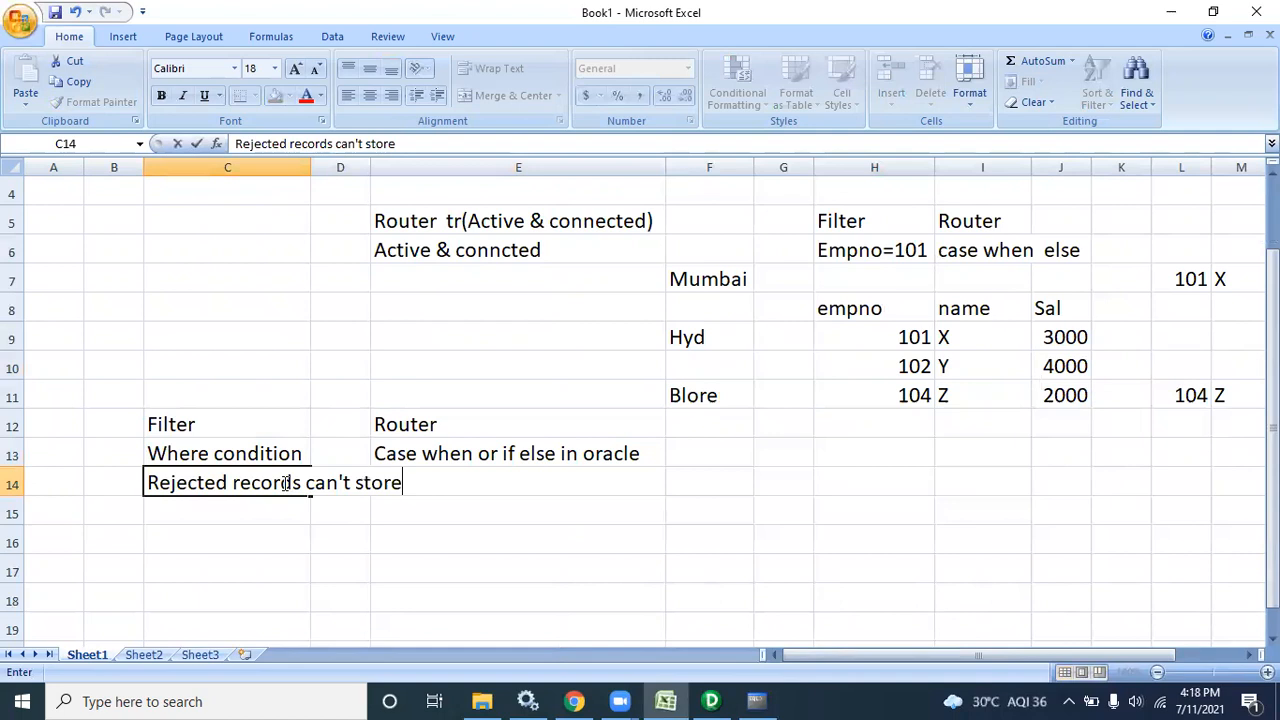
click(313, 167)
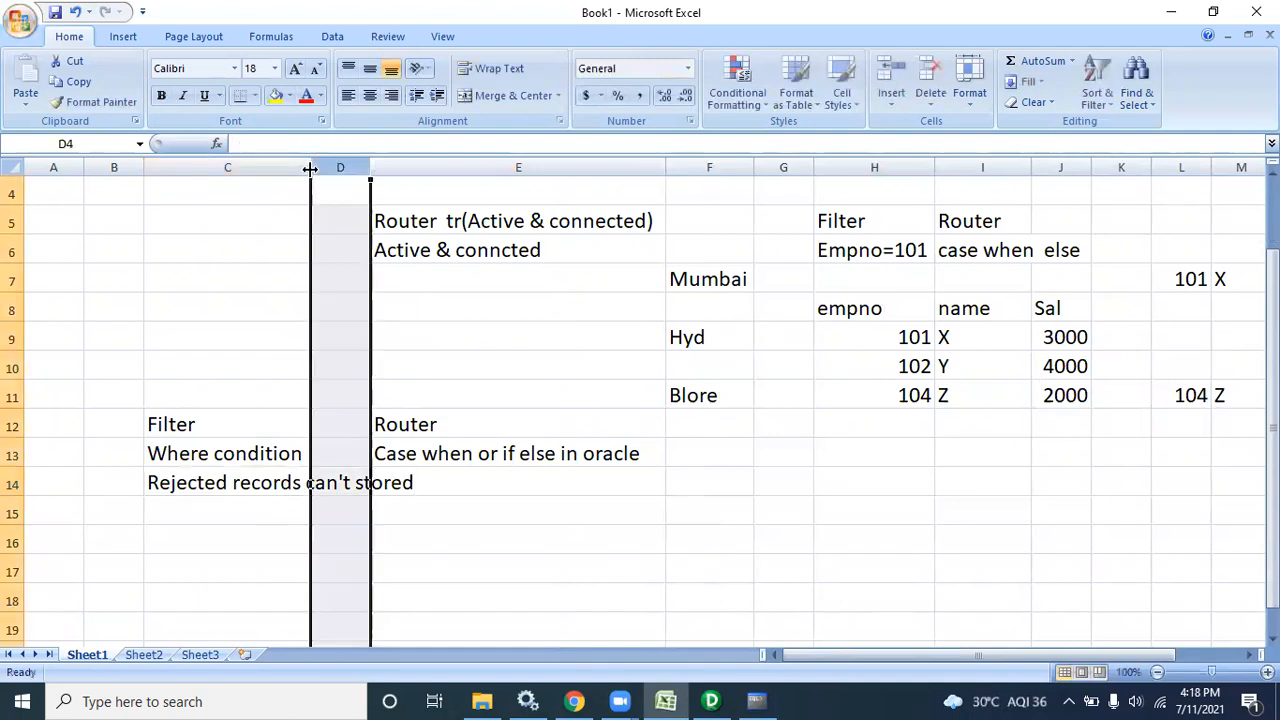
double_click(311, 167)
Enter 'Rejected records stored in defult group' in E14
click(533, 487)
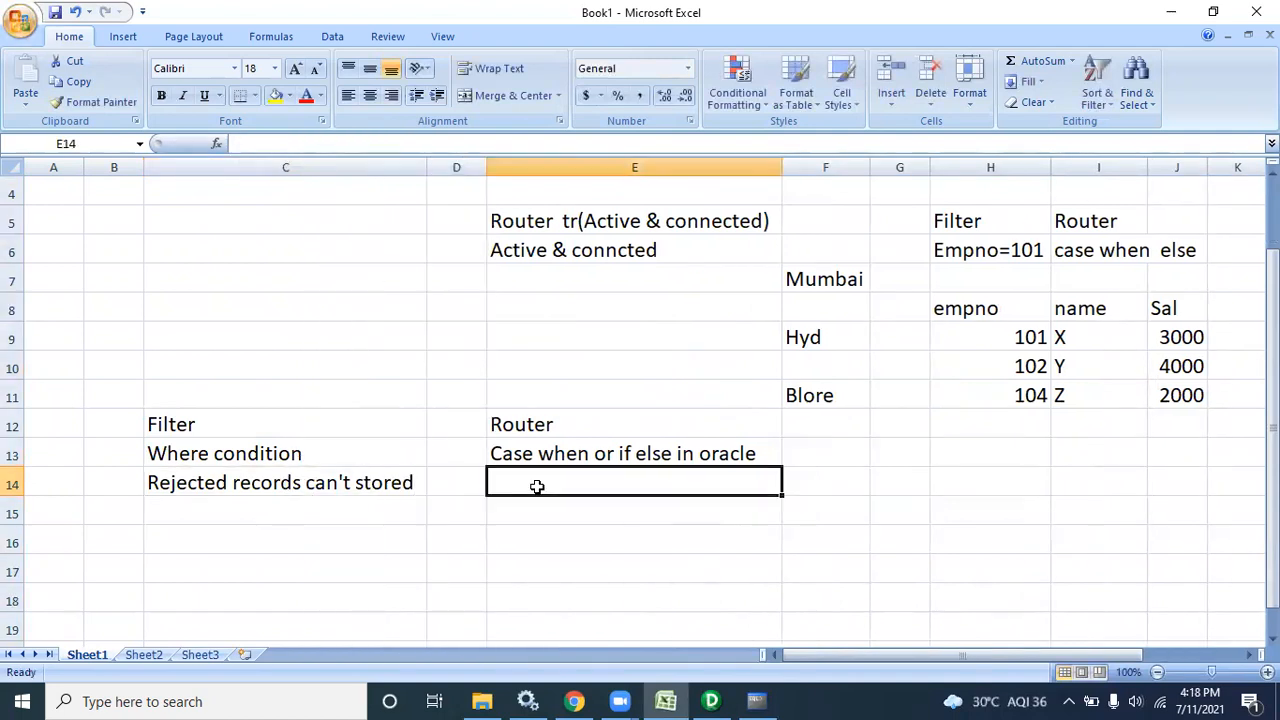
text(Rejec)
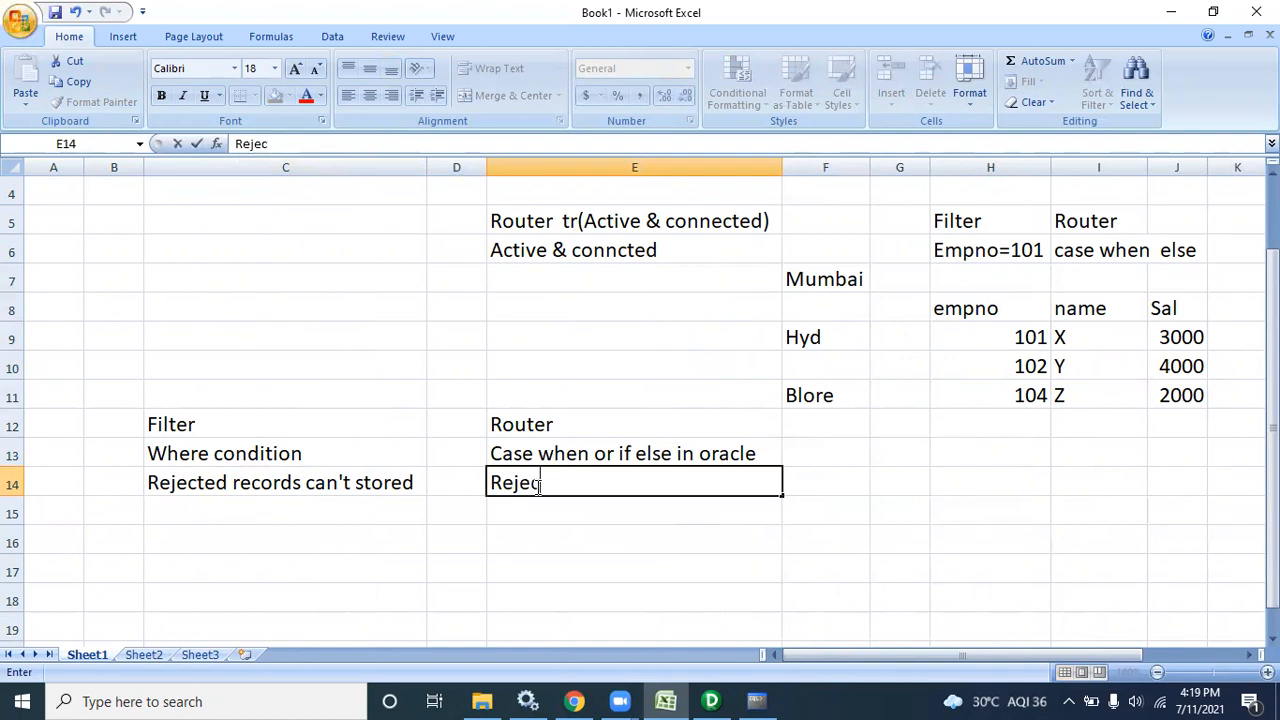
text(ted r)
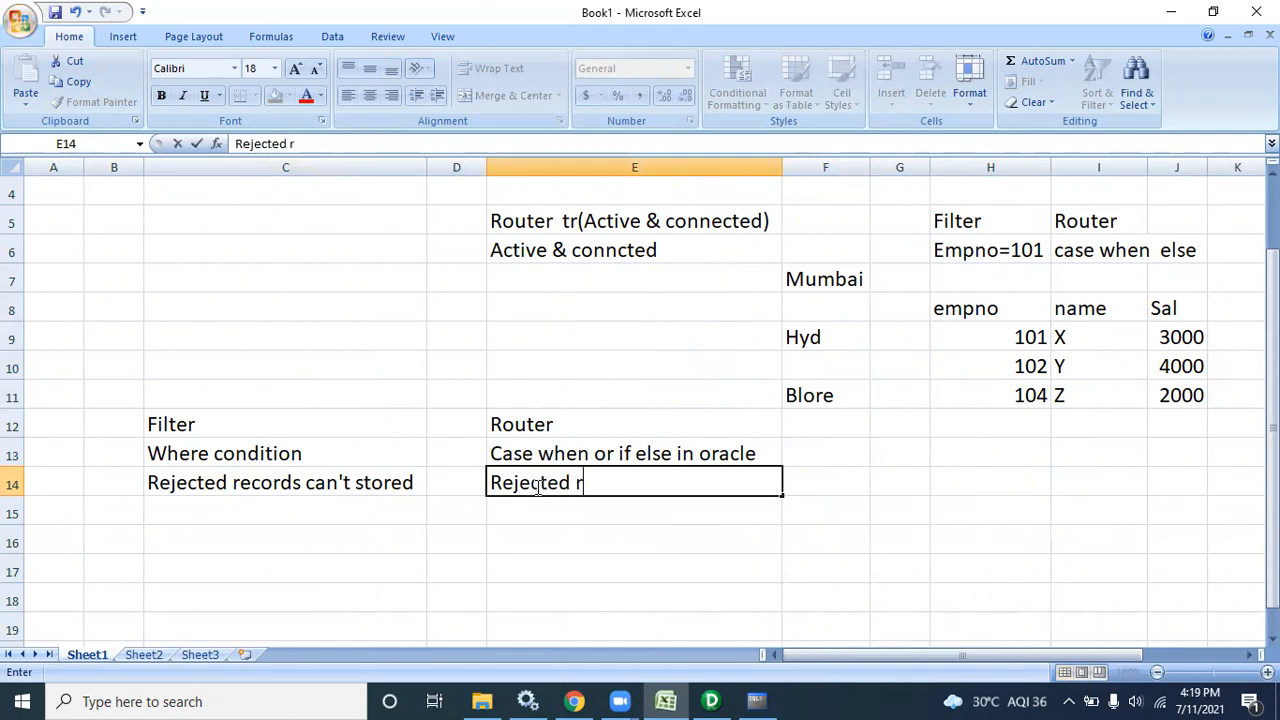
text(ecords )
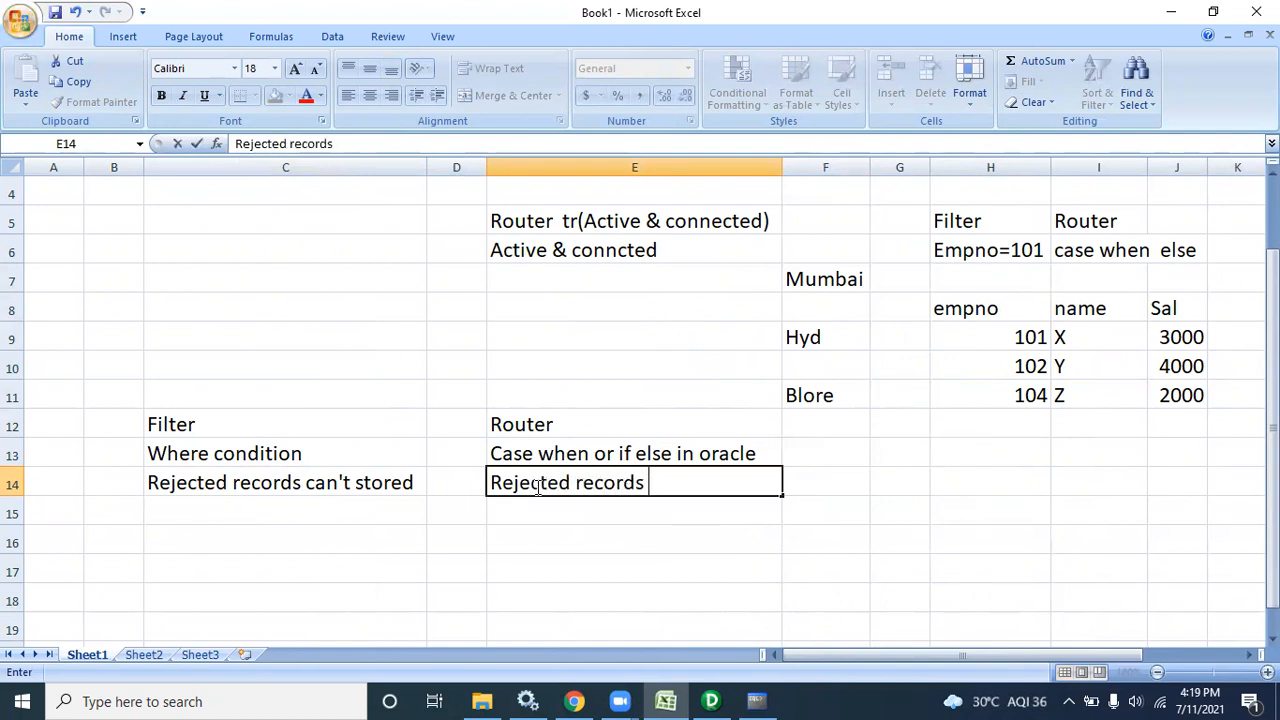
text(stored in )
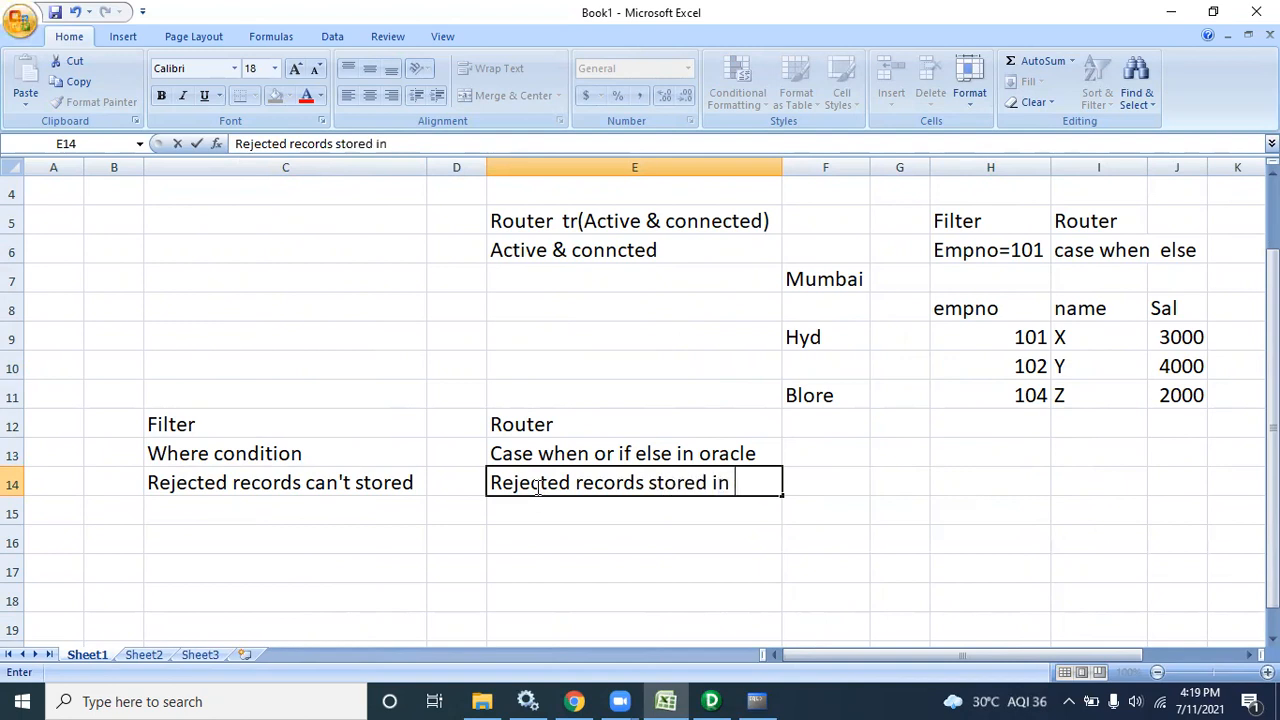
text(defult groy)
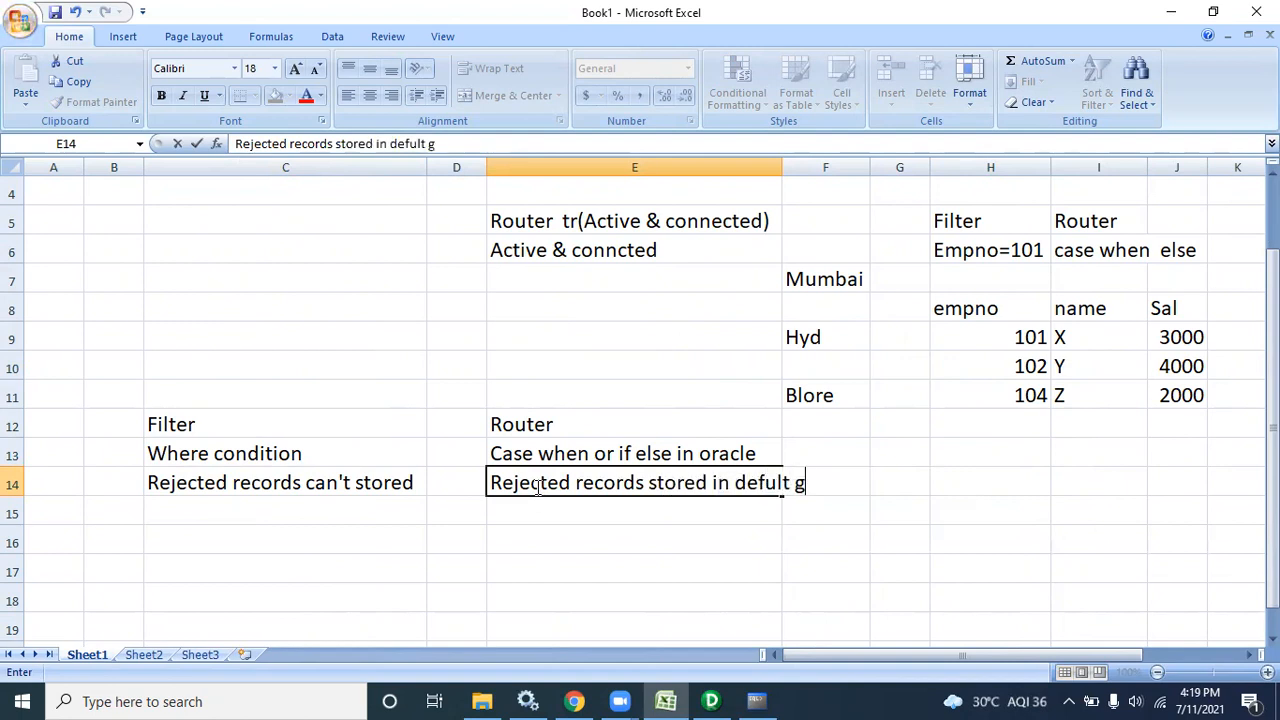
key(BackSpace)
text(oup)
key(BackSpace)
key(BackSpace)
key(BackSpace)
text(up)
Commit the E14 note and review the Router notes and sample employee records
click(546, 504)
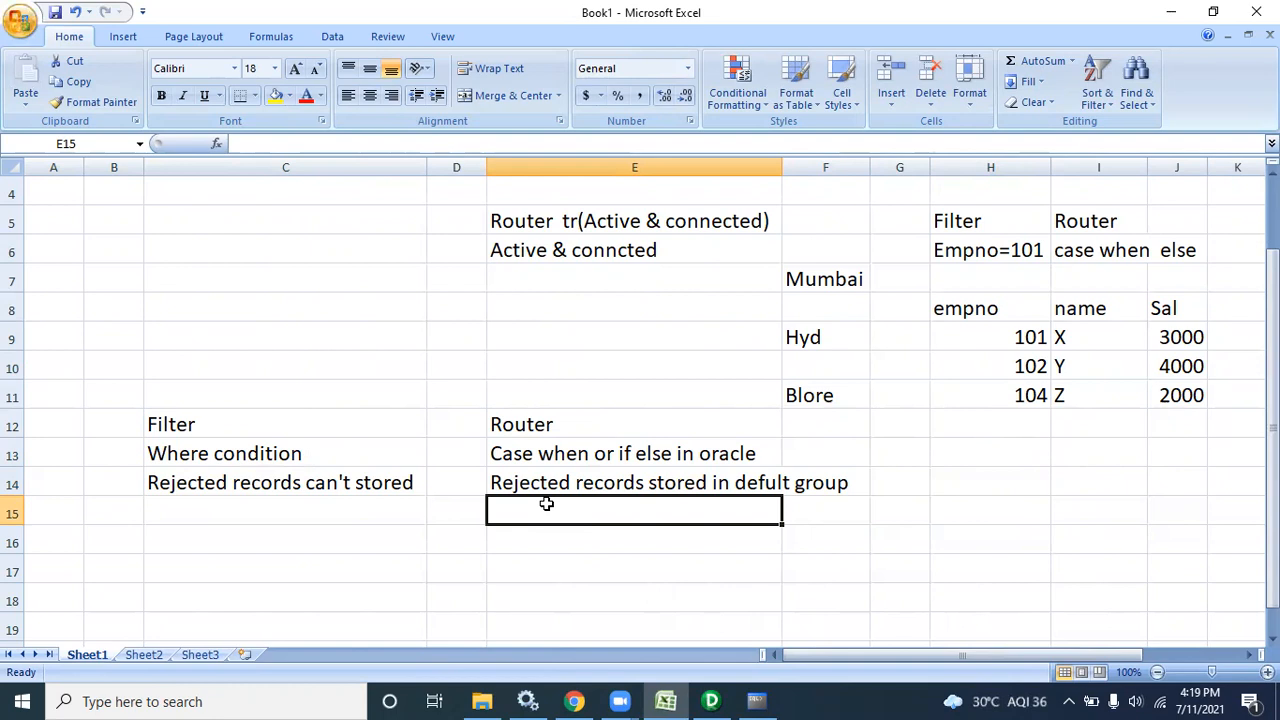
drag(493, 452, 564, 482)
click(571, 515)
click(257, 508)
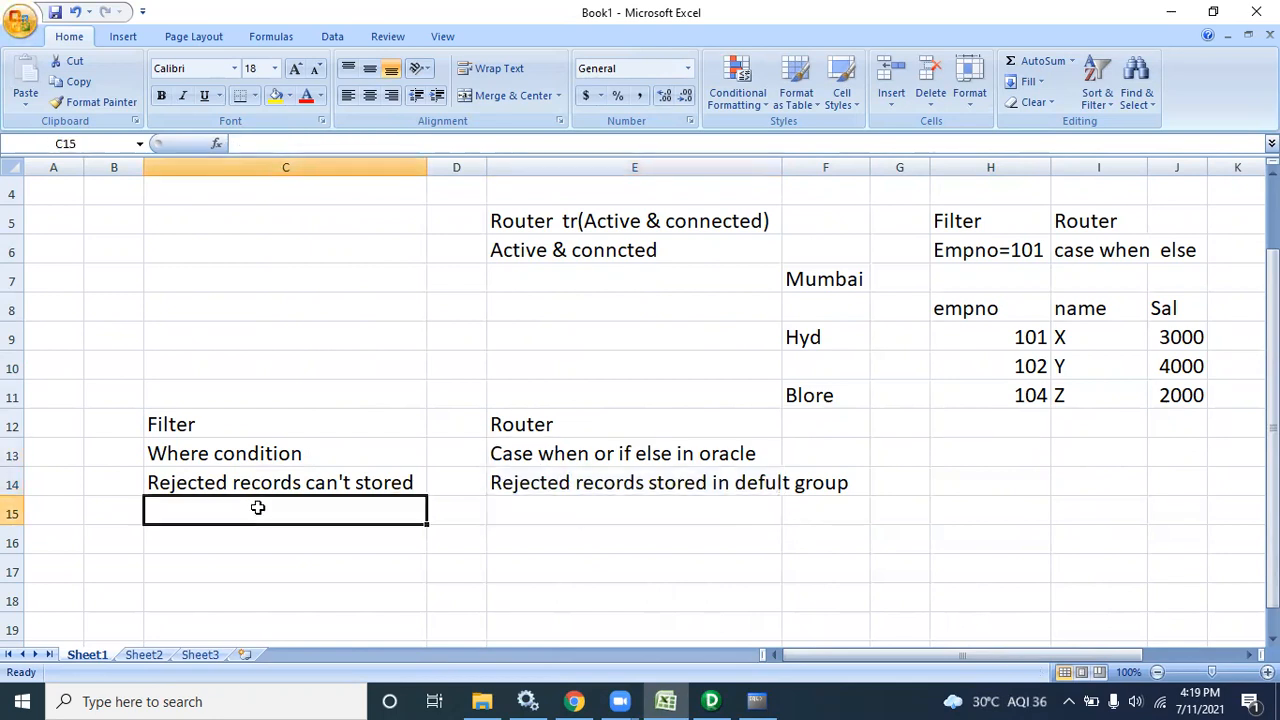
click(1007, 337)
drag(1007, 337, 1191, 342)
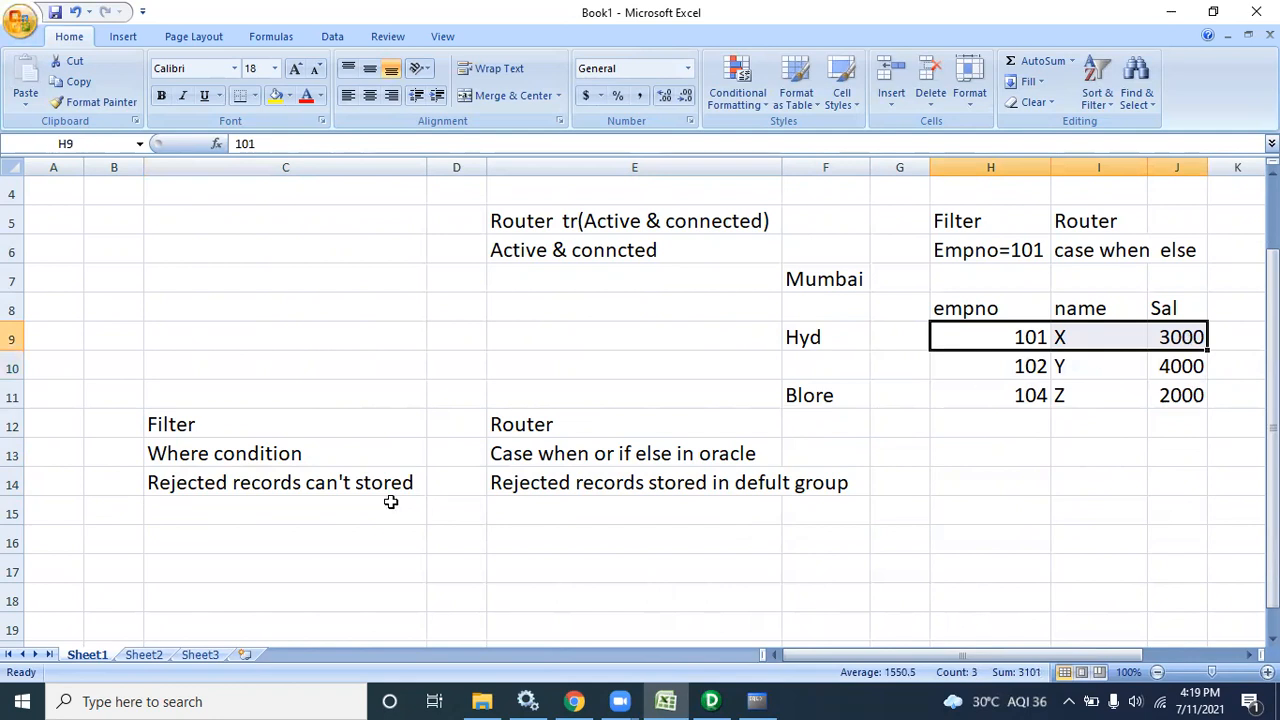
click(321, 512)
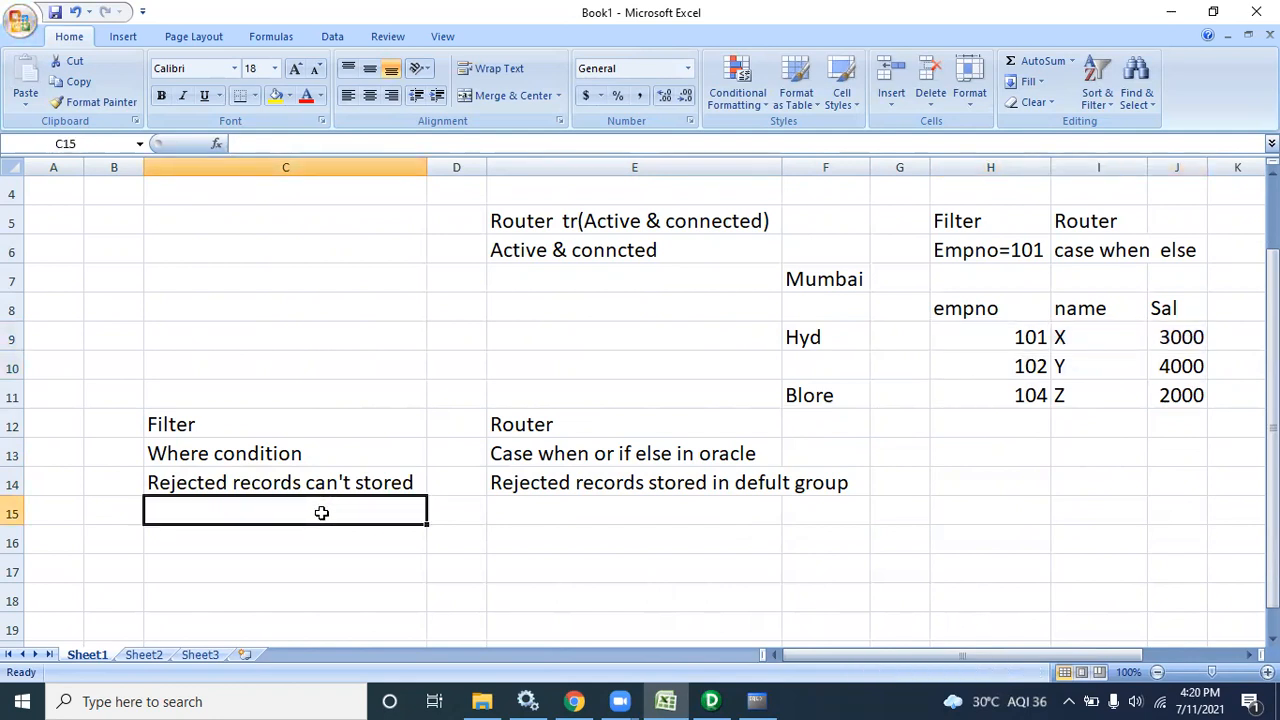
Enter 'Same condition is not applicable' in C15 under the Filter notes
text(me )
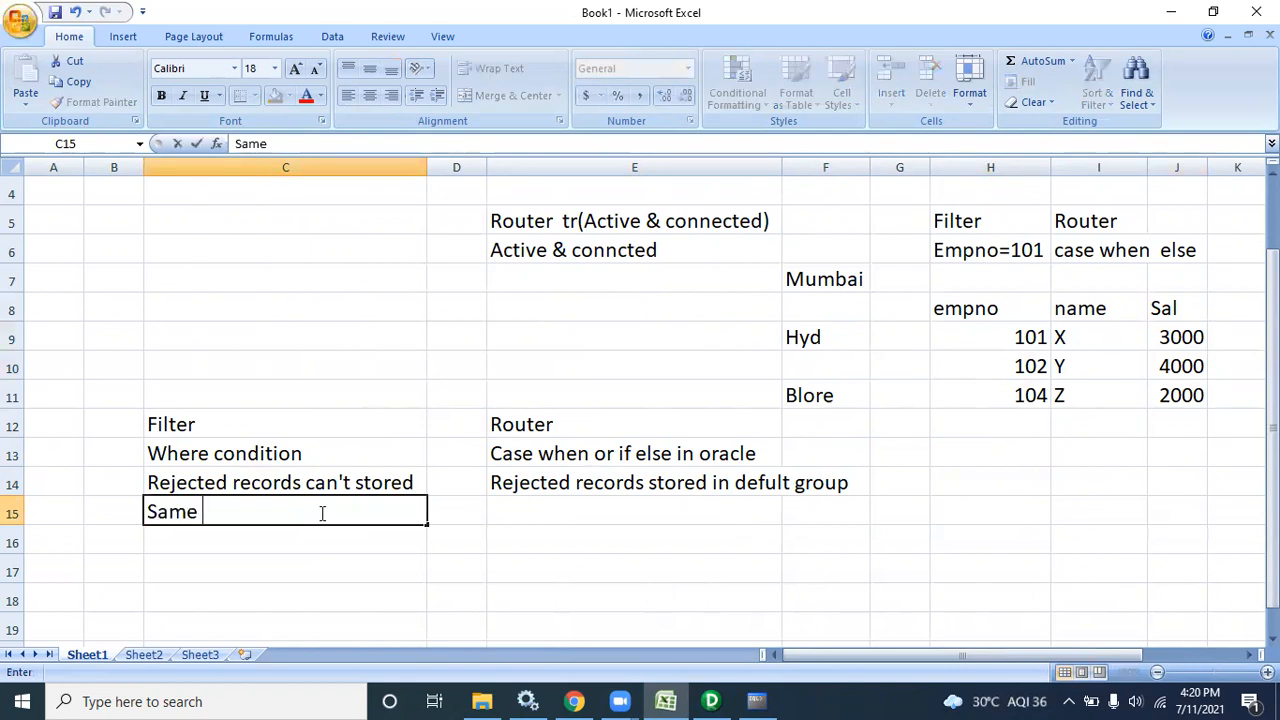
text(condition)
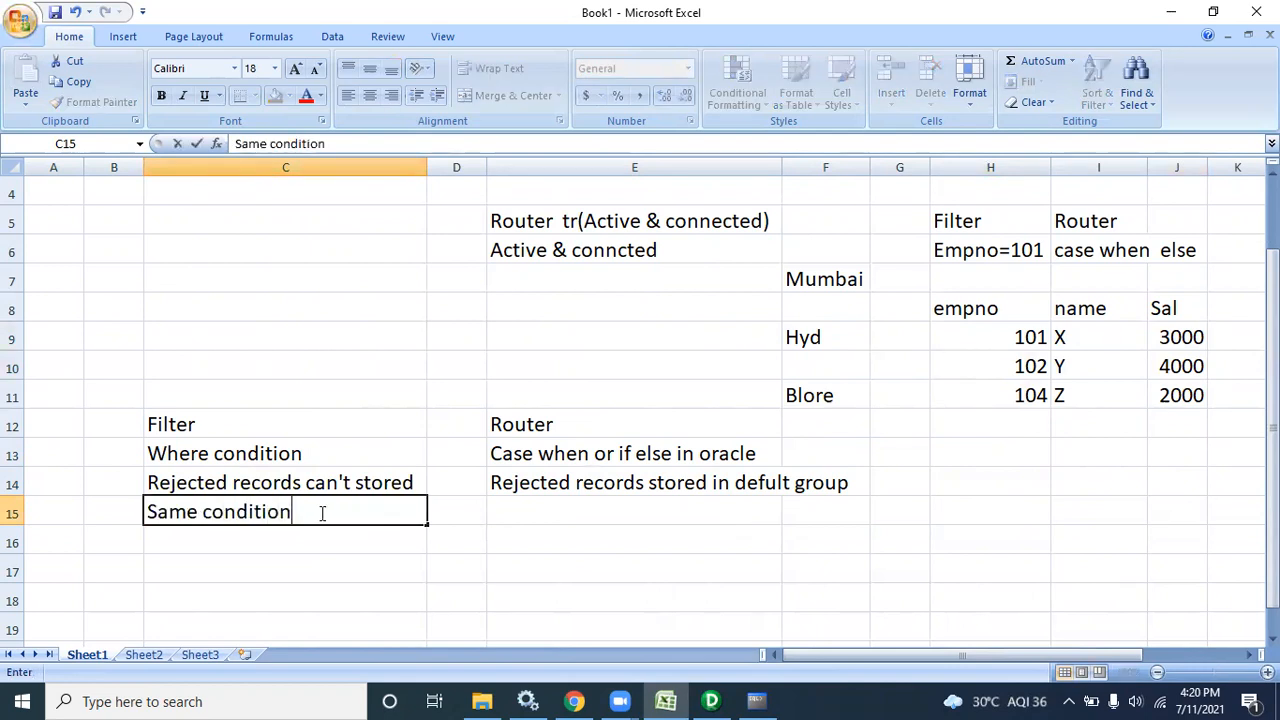
text( is not apl=)
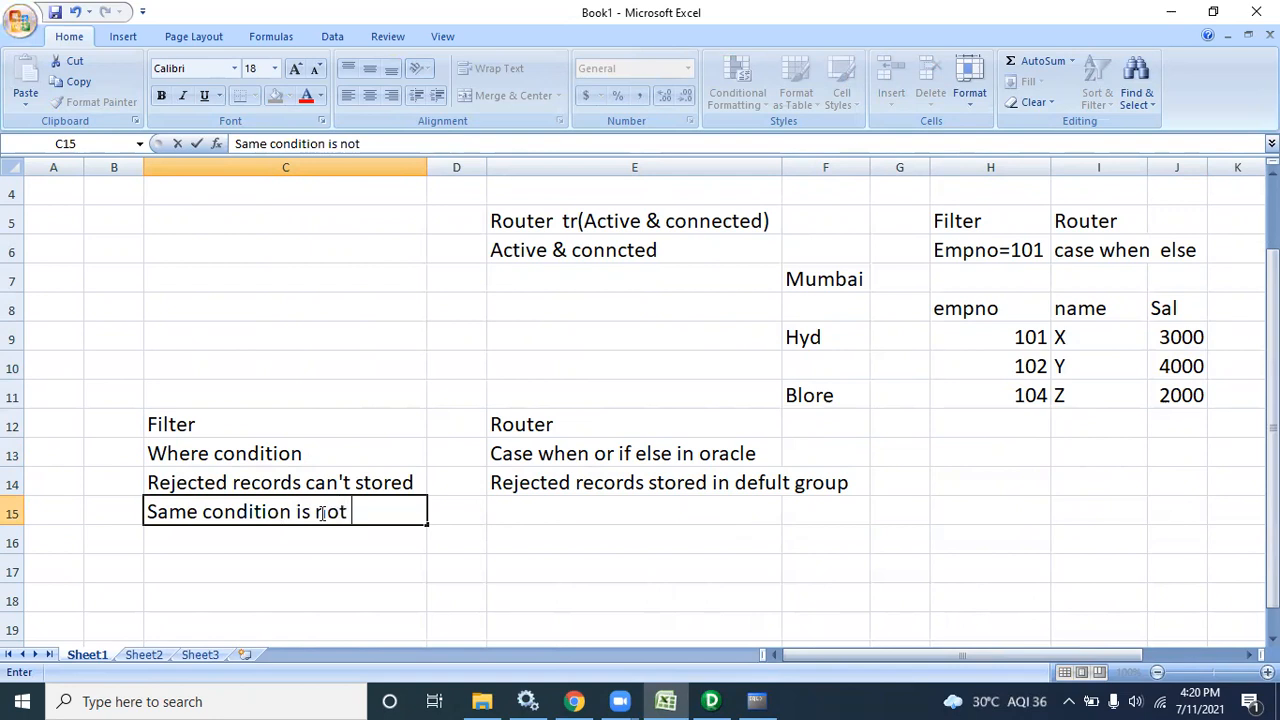
key(BackSpace)
key(BackSpace)
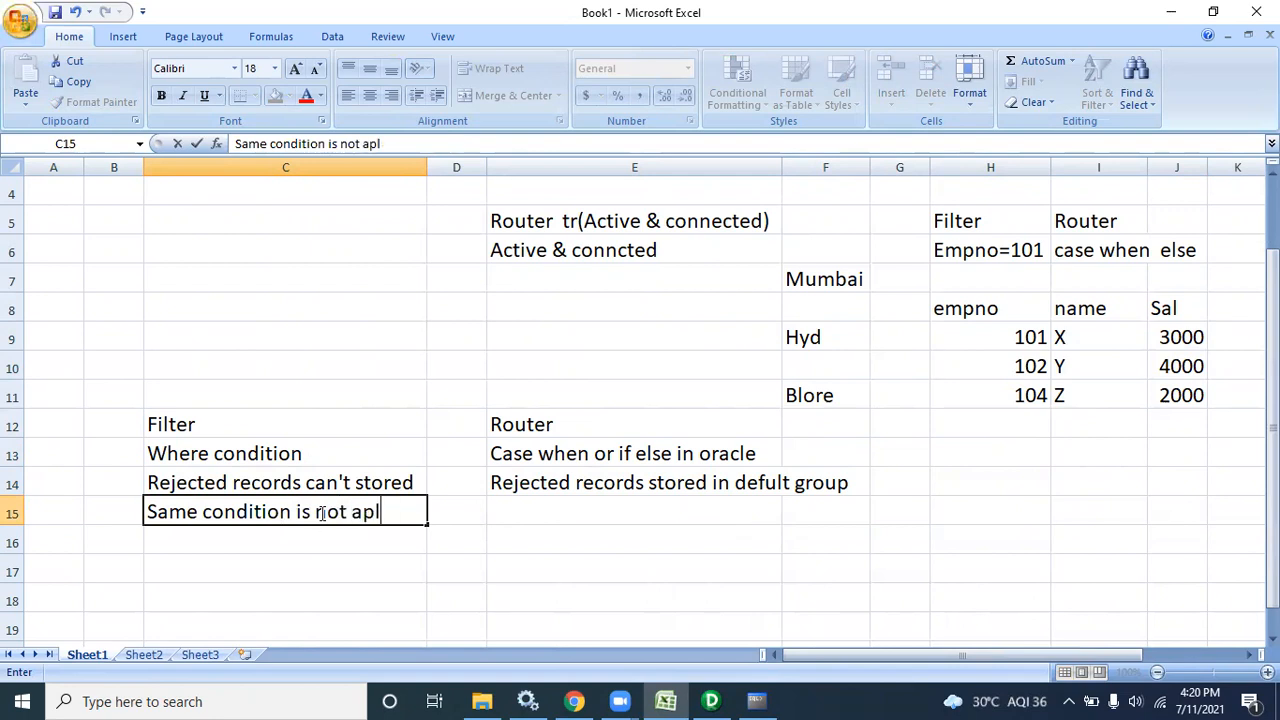
text(pliv)
key(BackSpace)
text(cale)
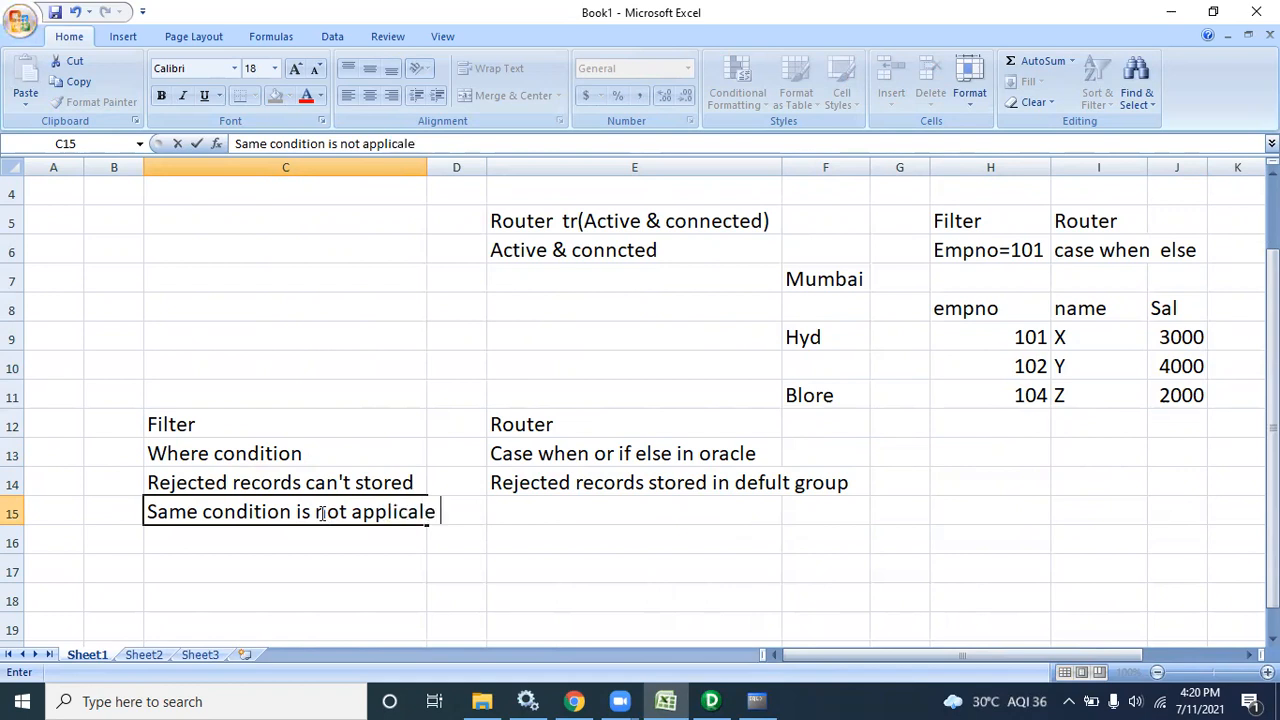
key(BackSpace)
key(BackSpace)
text(ble)
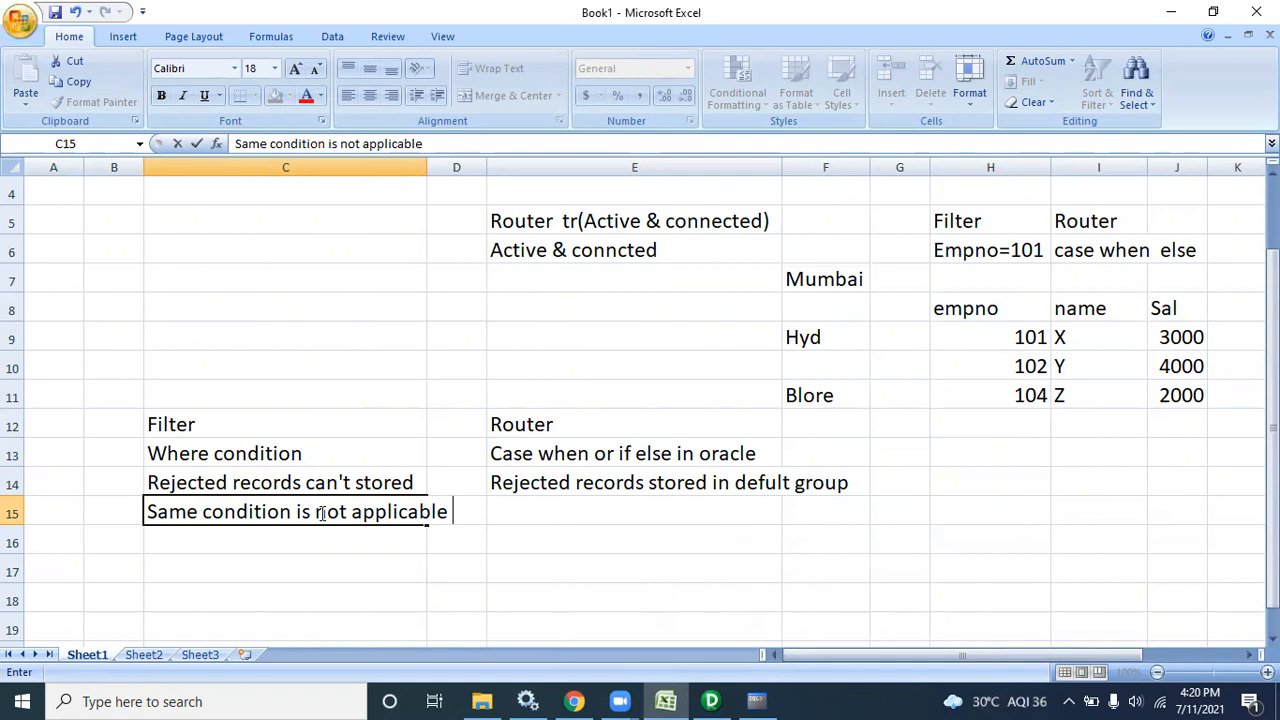
click(445, 586)
Enter 'we can apply same condition in mutiple times' in E15 under Router
click(530, 524)
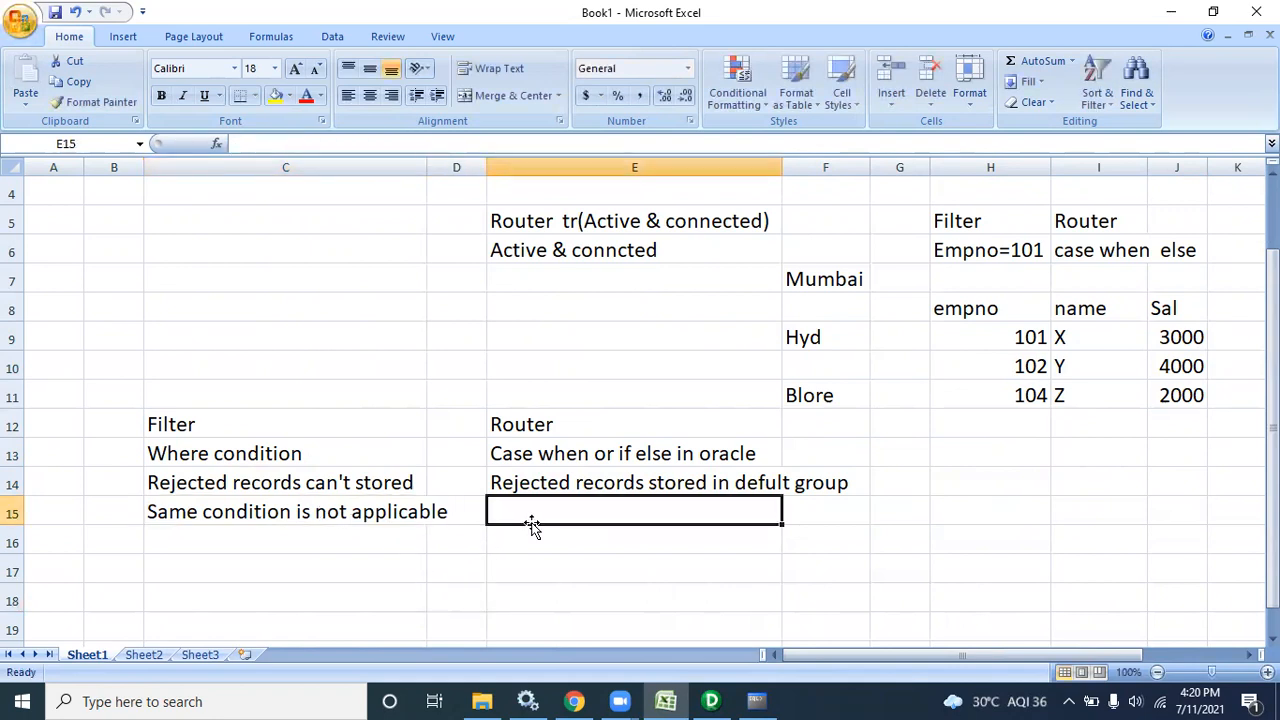
text(we can ap)
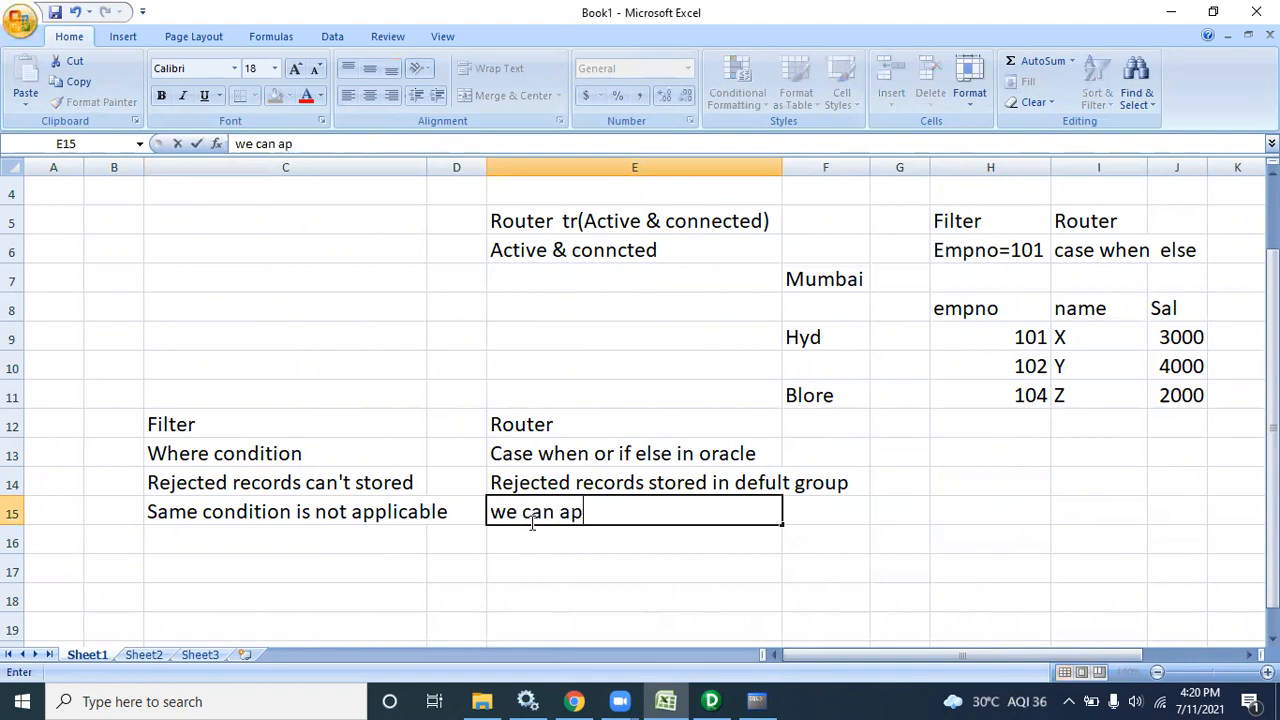
text(ply same)
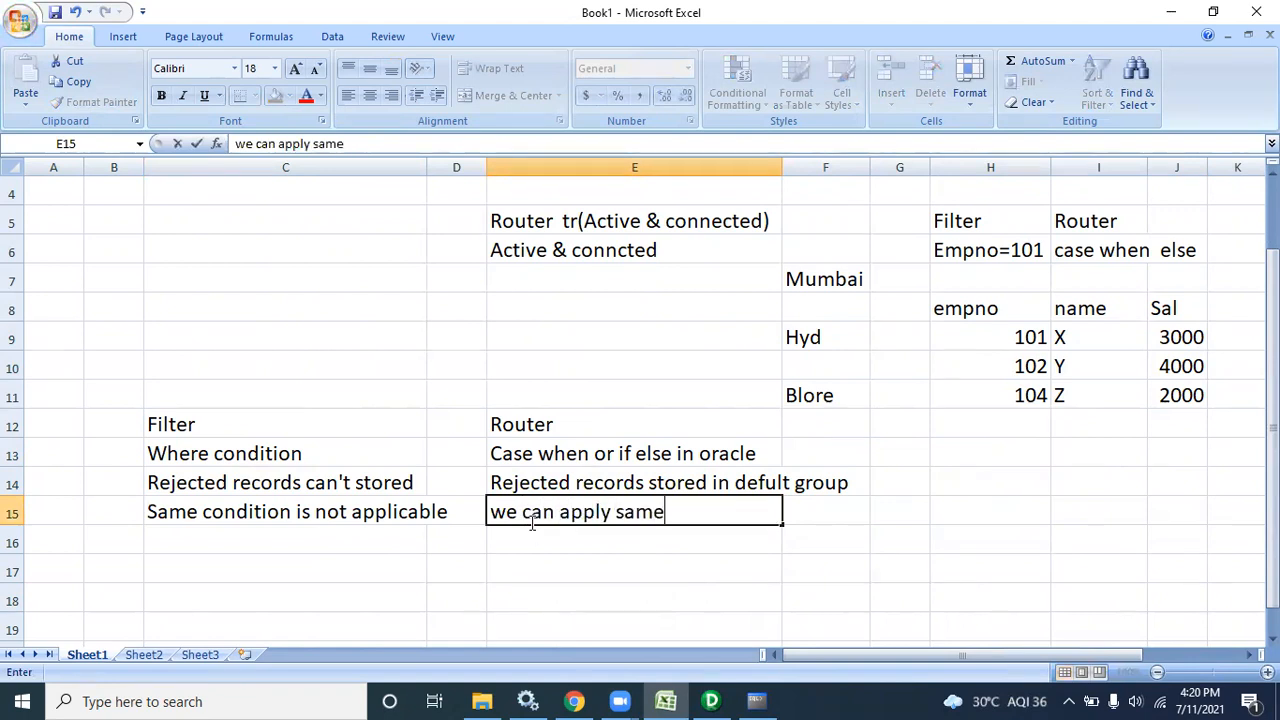
text( conditi)
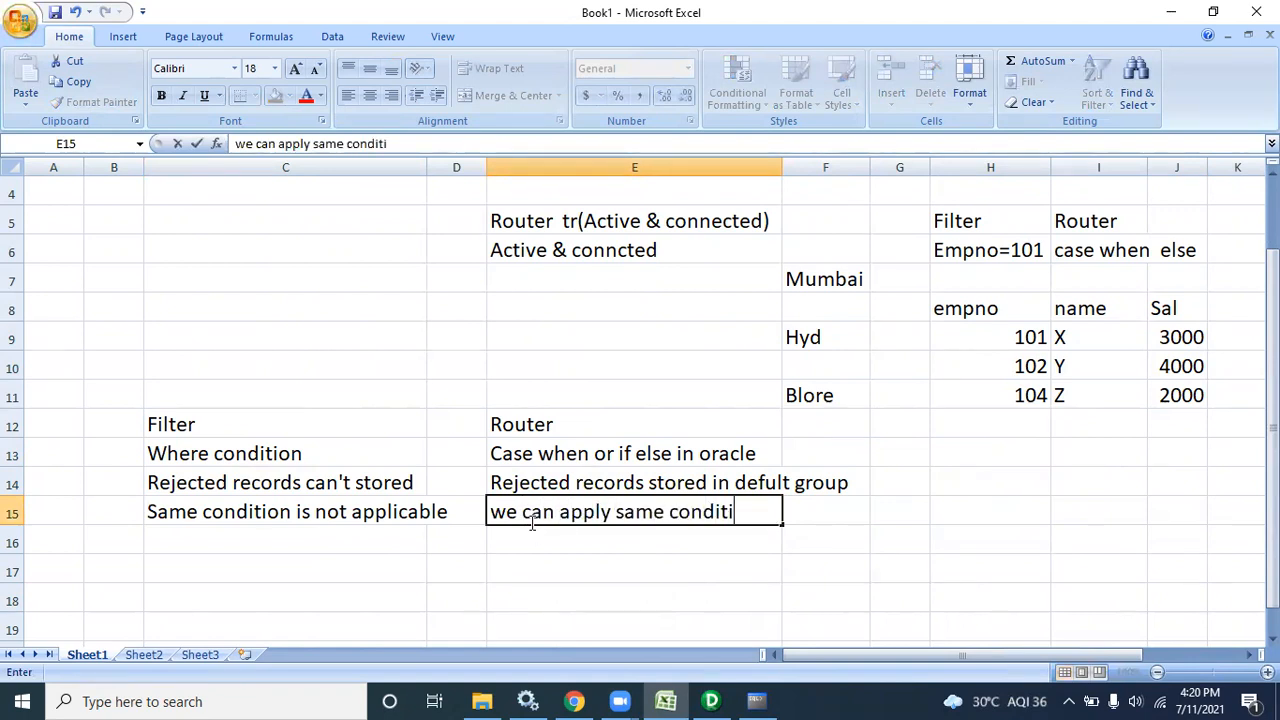
text(on in mu)
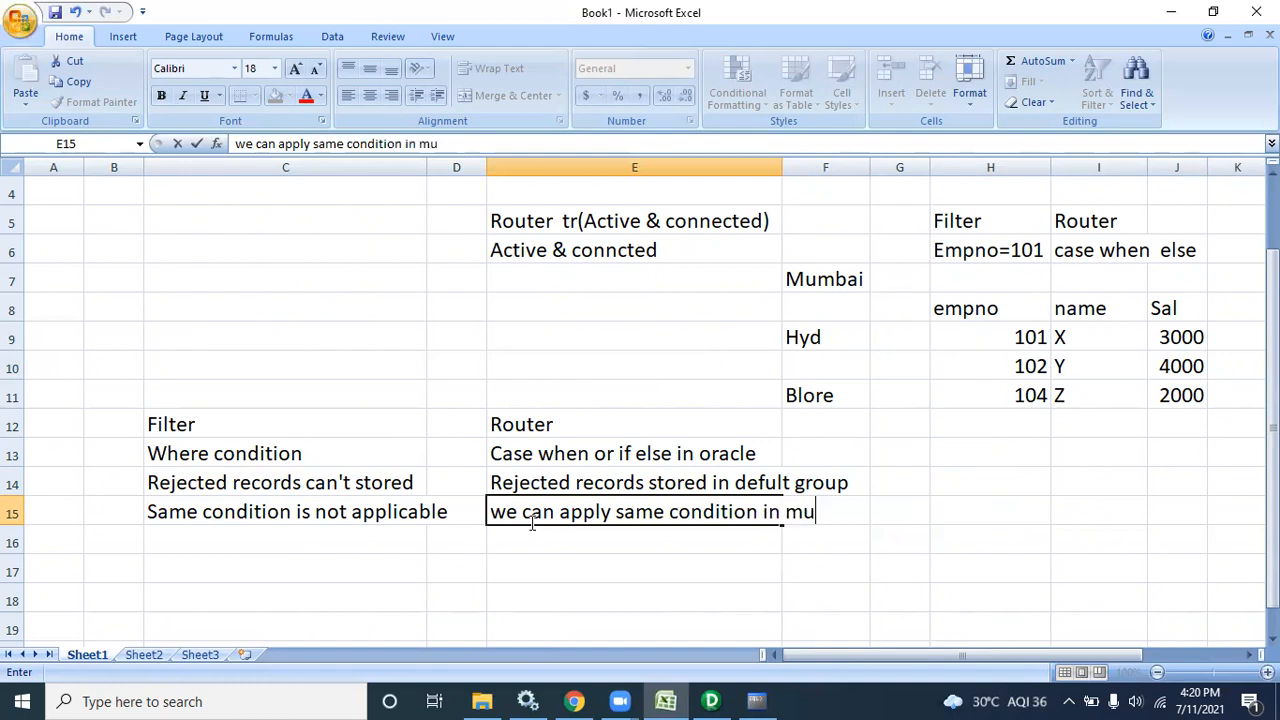
text(tiple )
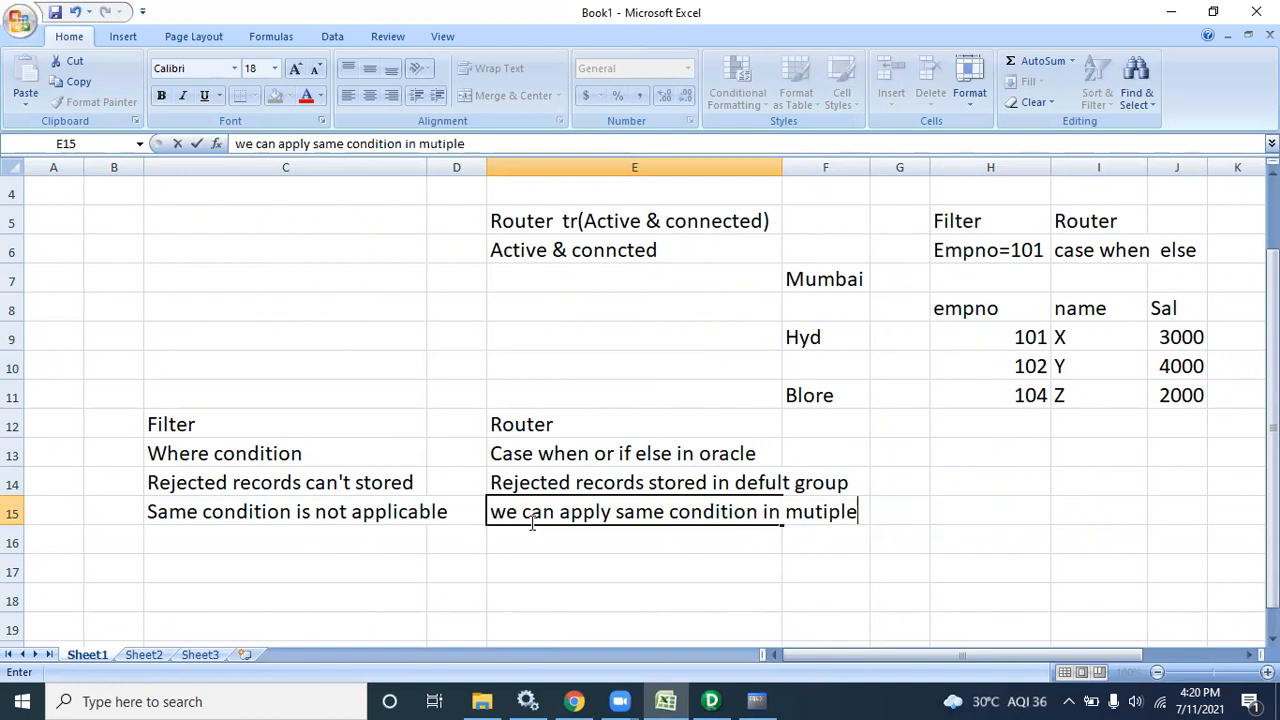
text(times)
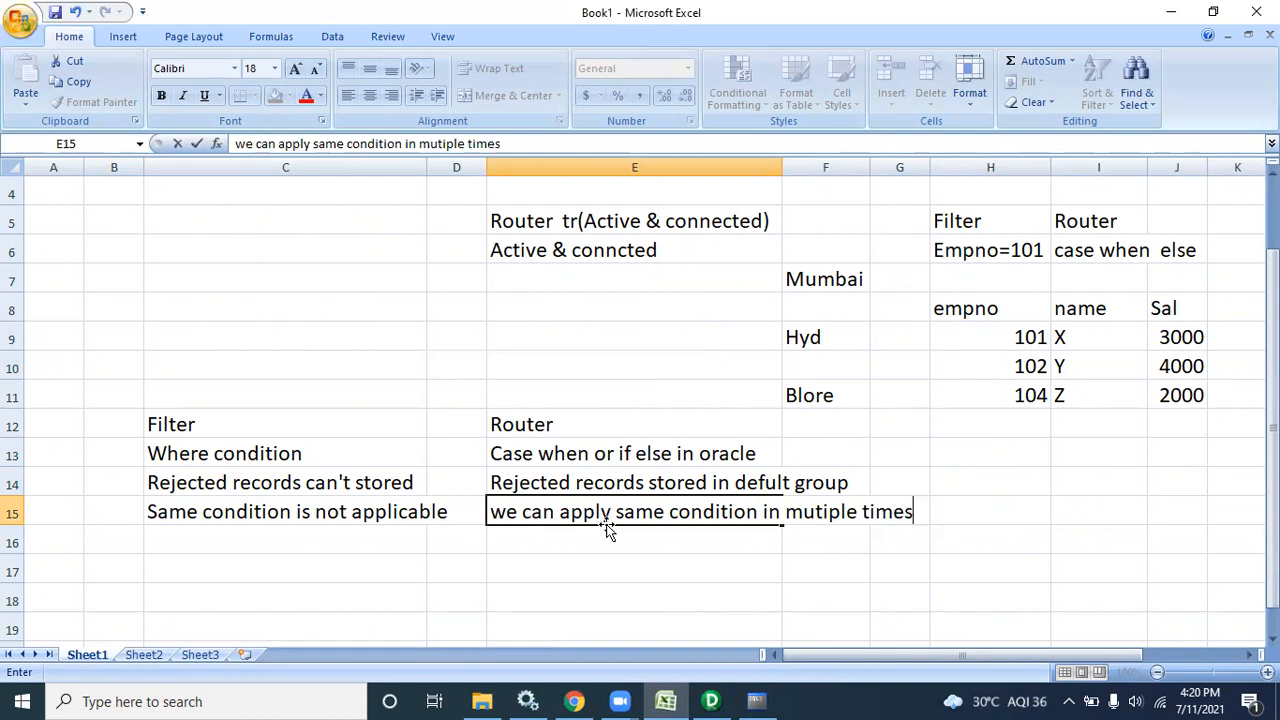
click(1040, 338)
drag(1040, 338, 1208, 340)
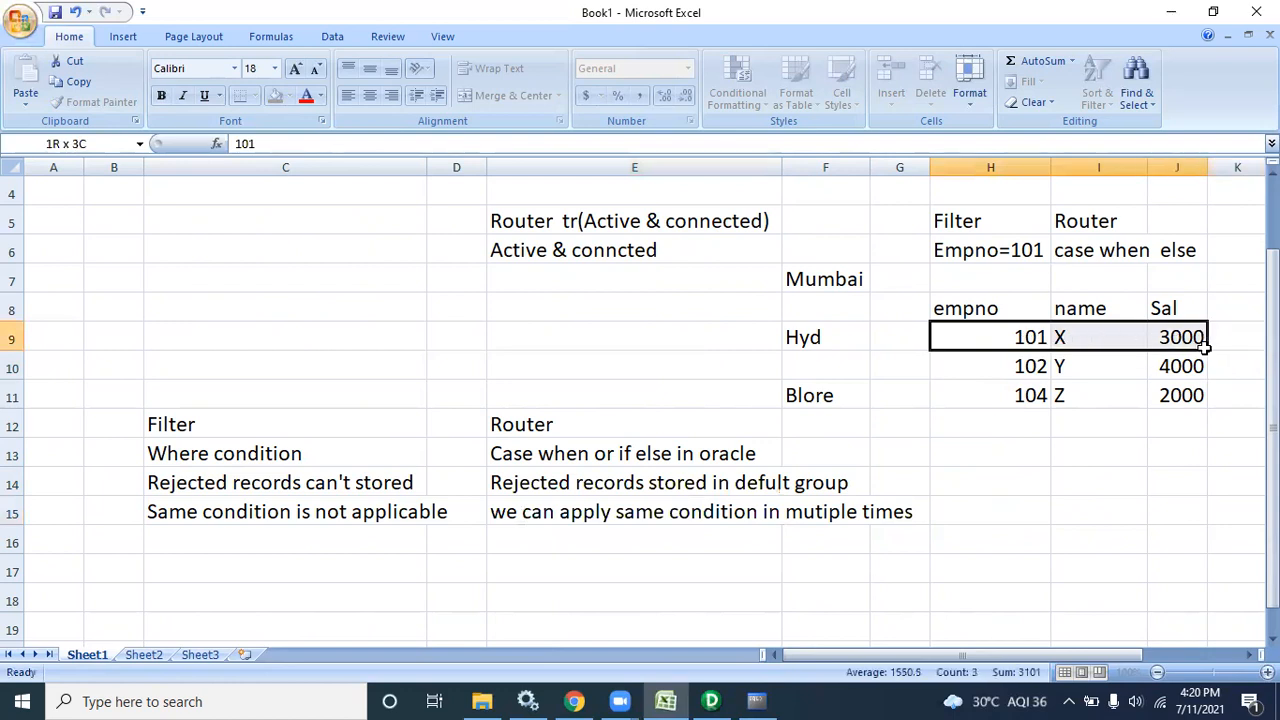
click(560, 427)
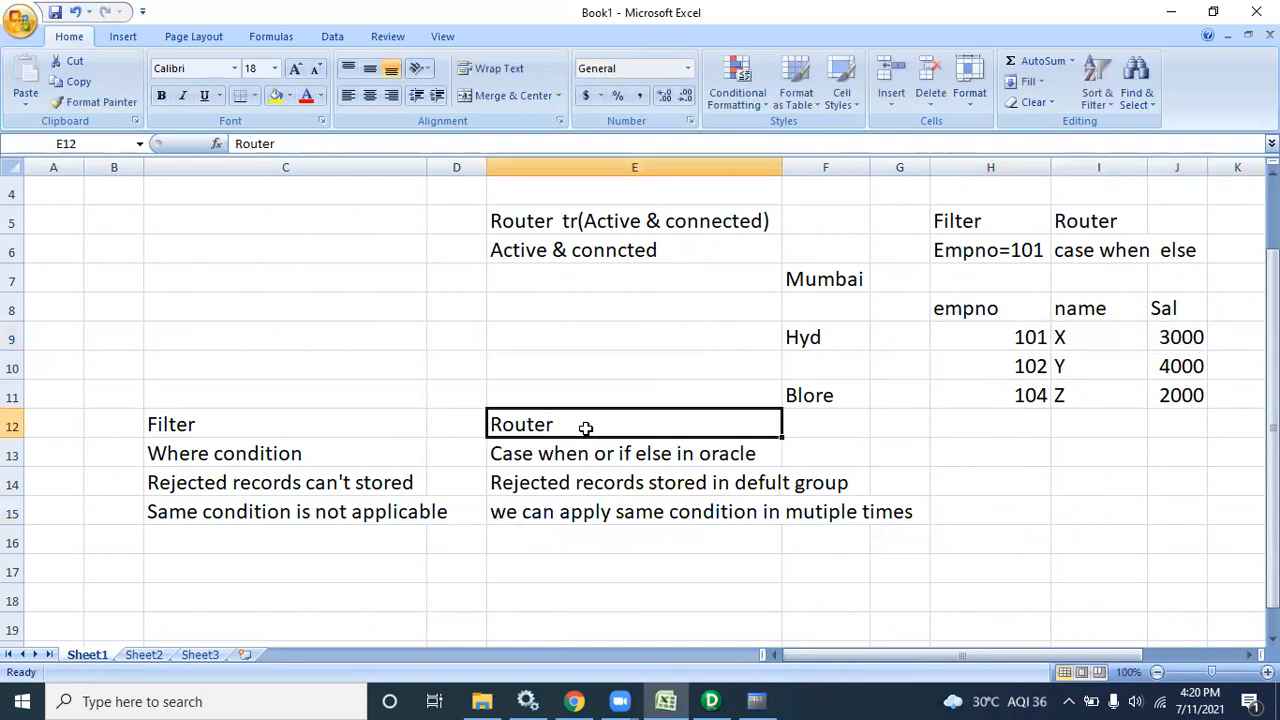
drag(166, 430, 270, 512)
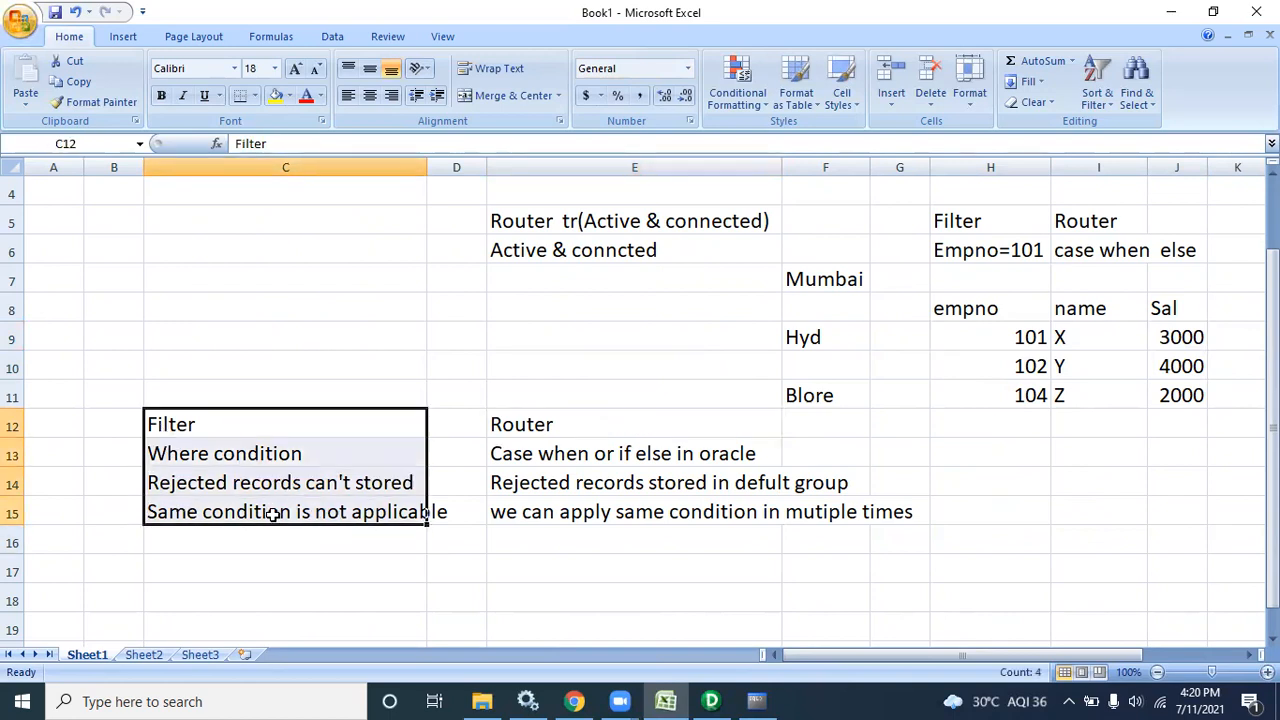
click(272, 514)
drag(988, 337, 752, 368)
drag(868, 655, 845, 654)
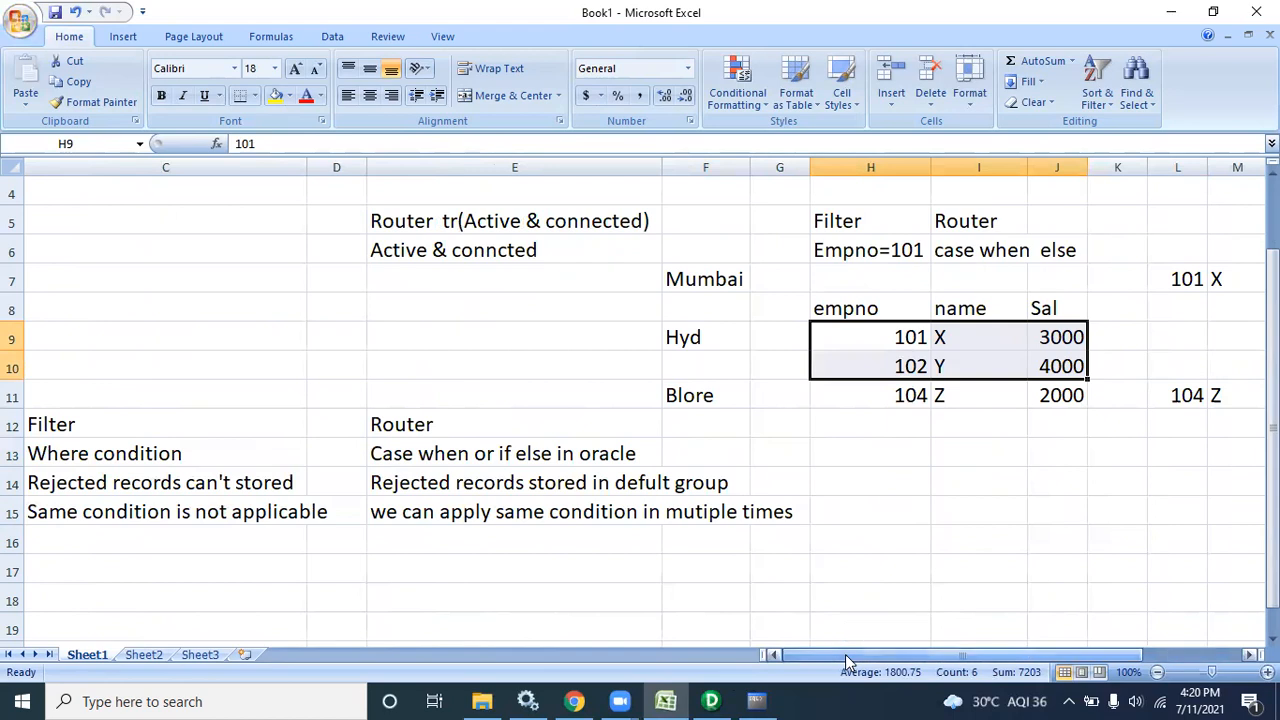
click(774, 656)
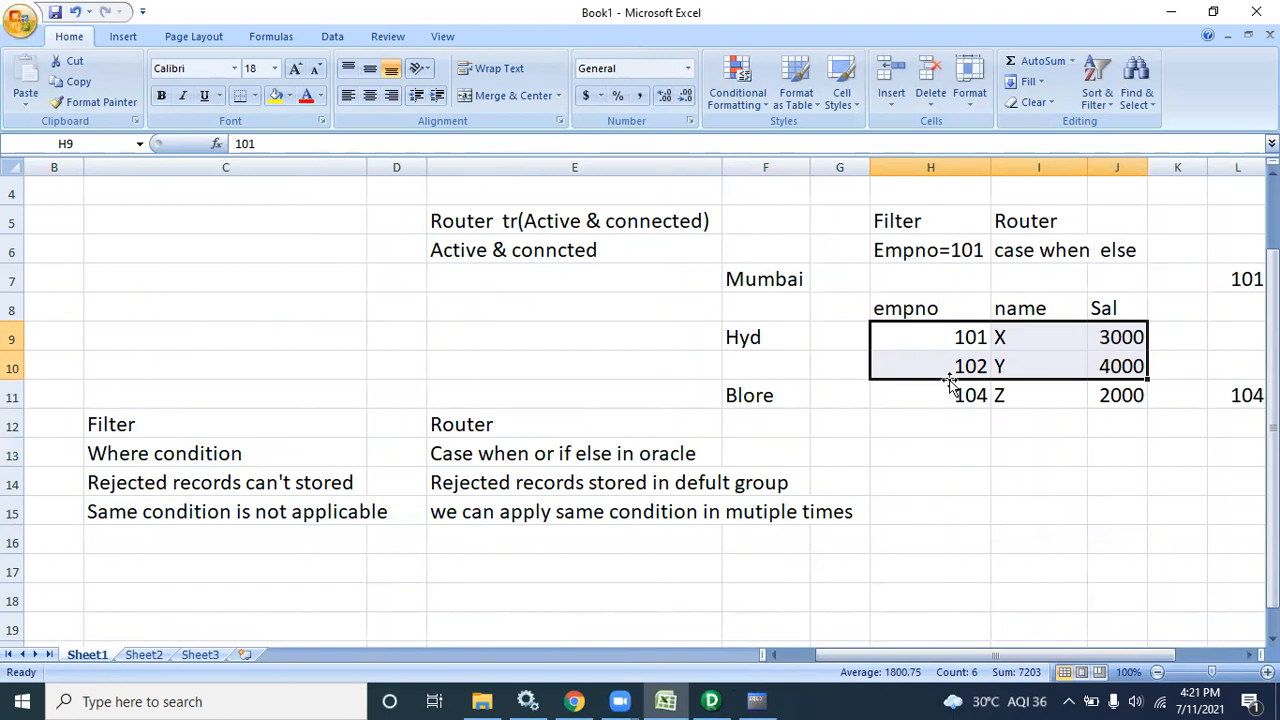
click(934, 339)
drag(934, 339, 1094, 341)
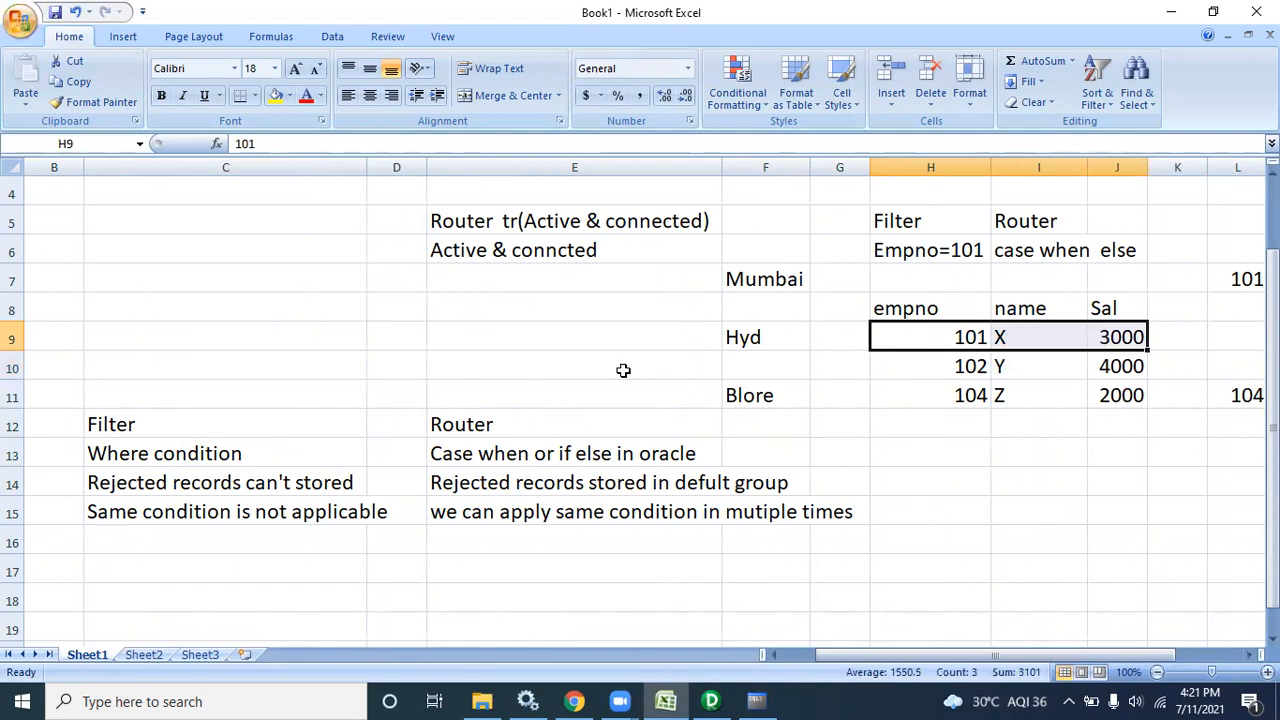
drag(488, 426, 563, 520)
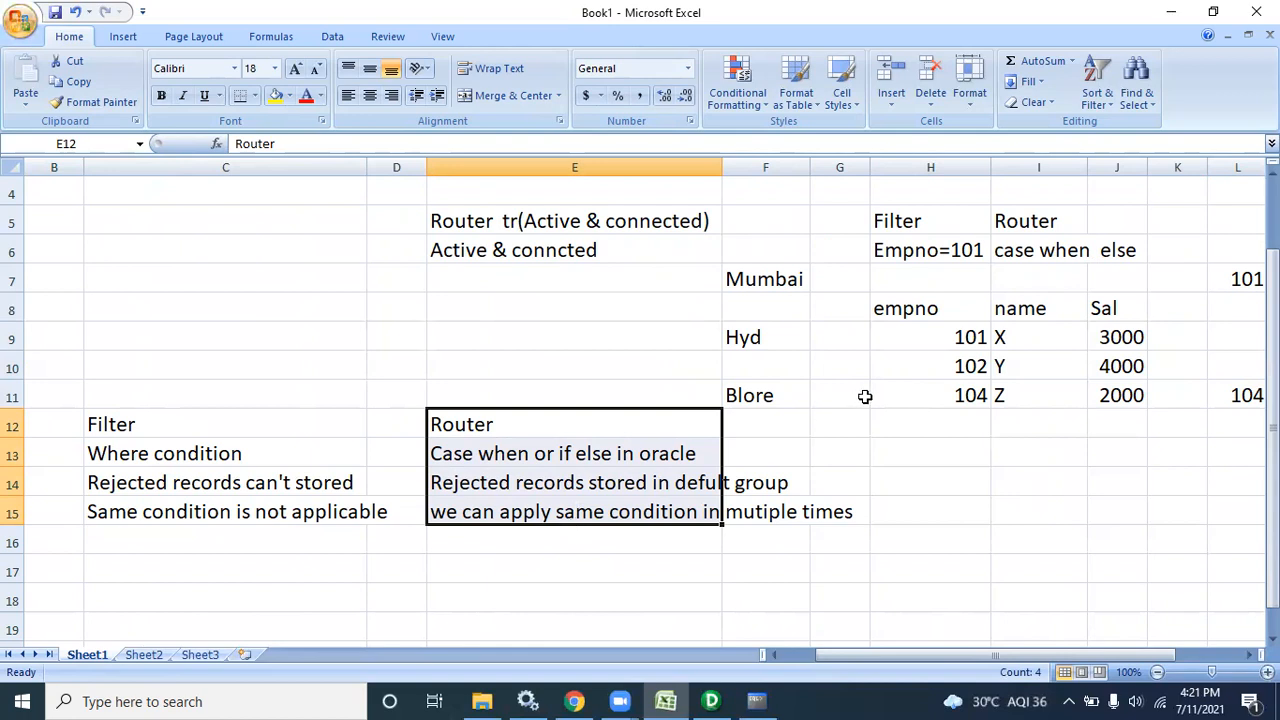
click(881, 449)
text(i)
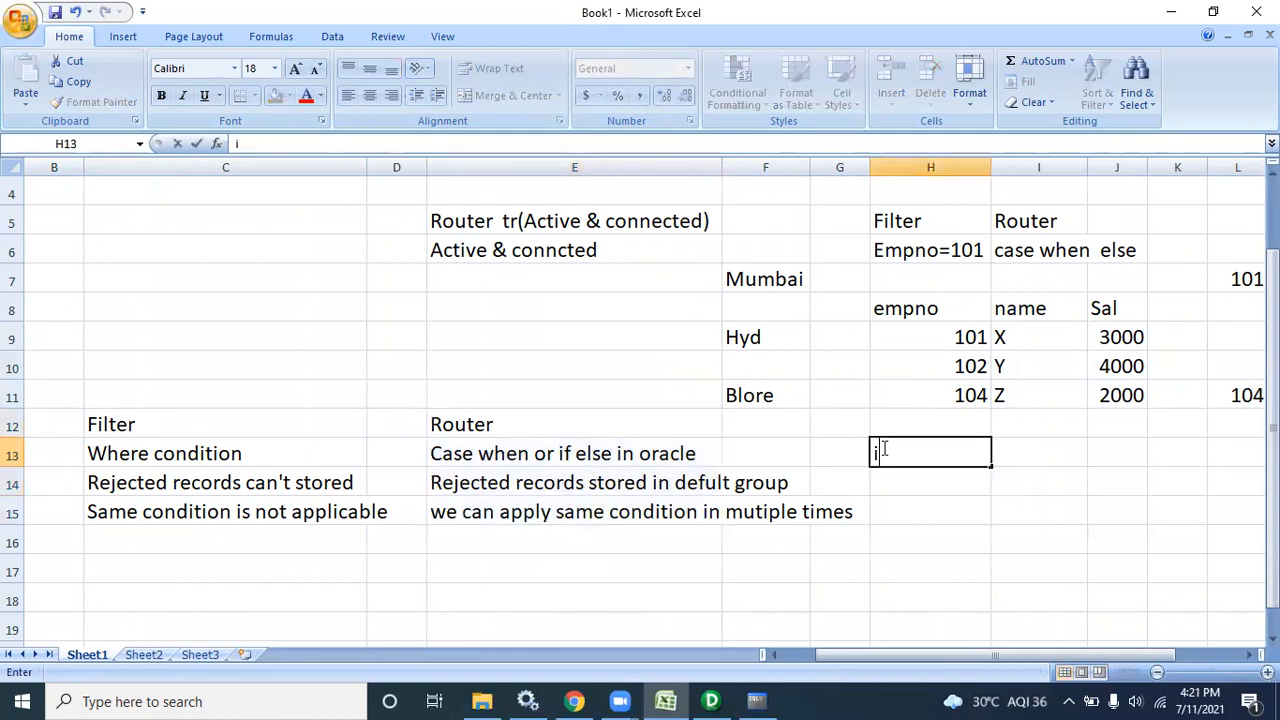
key(BackSpace)
click(886, 518)
click(891, 447)
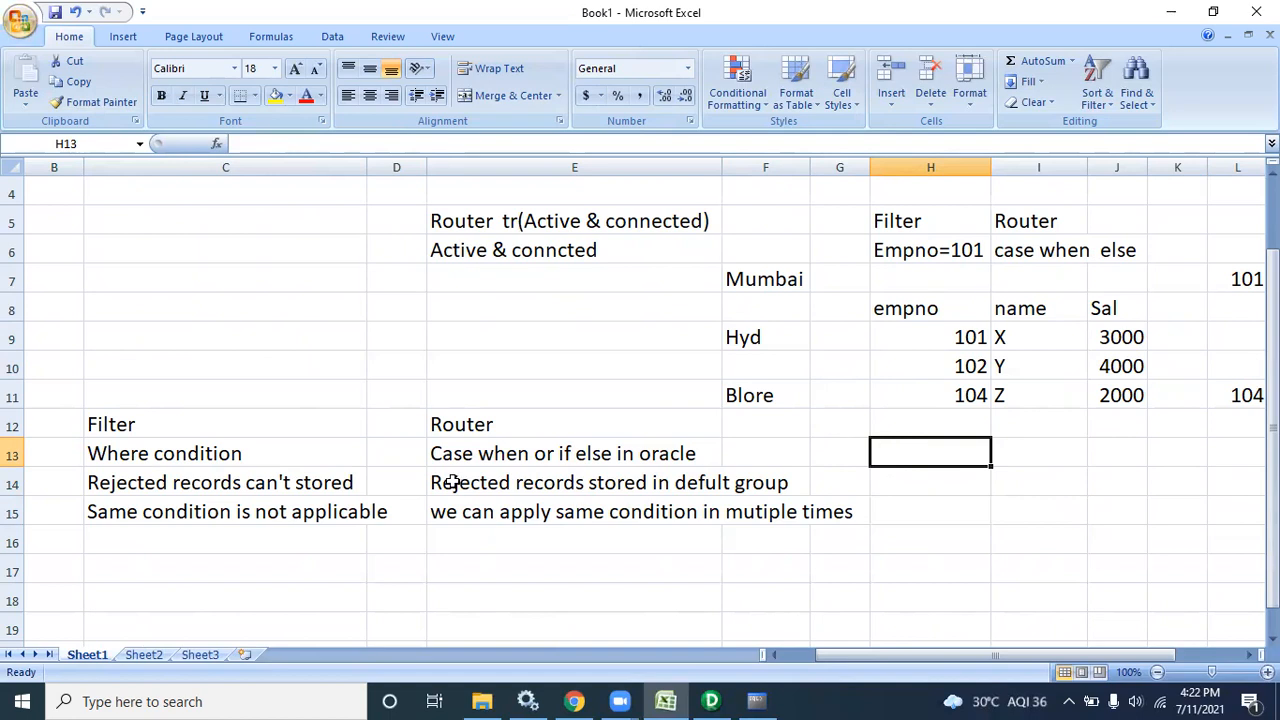
click(168, 486)
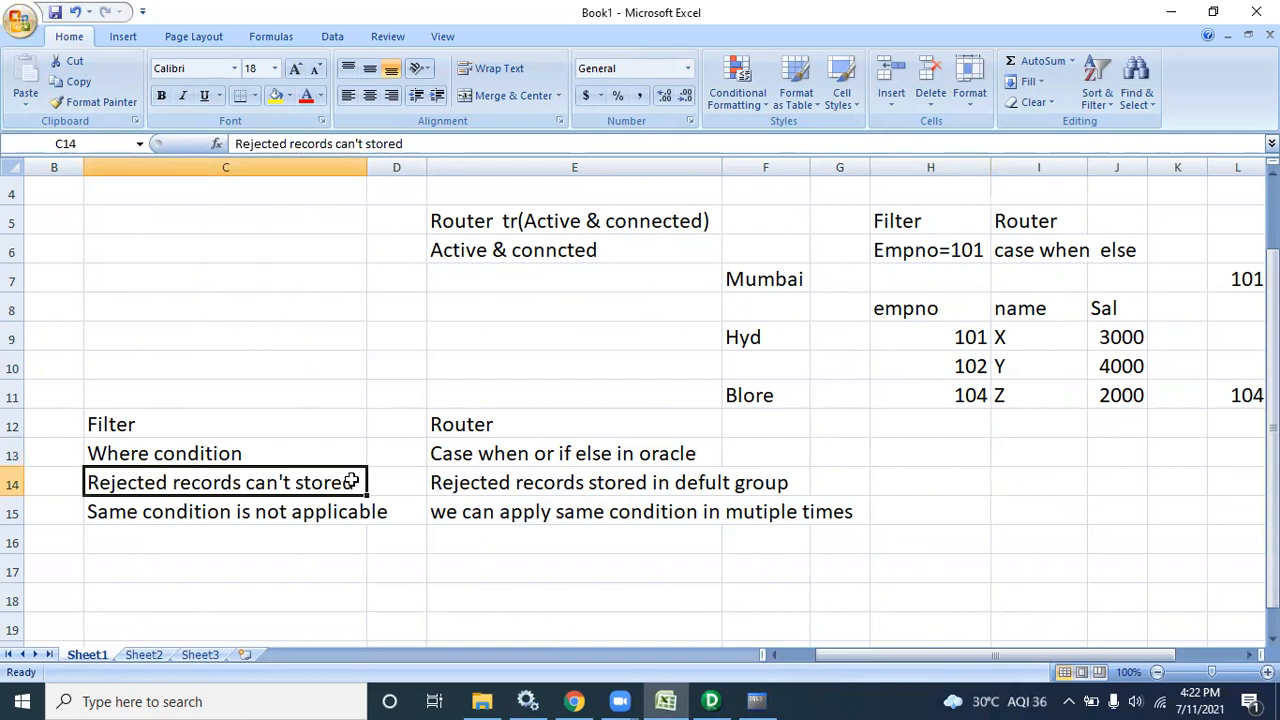
drag(906, 337, 1120, 337)
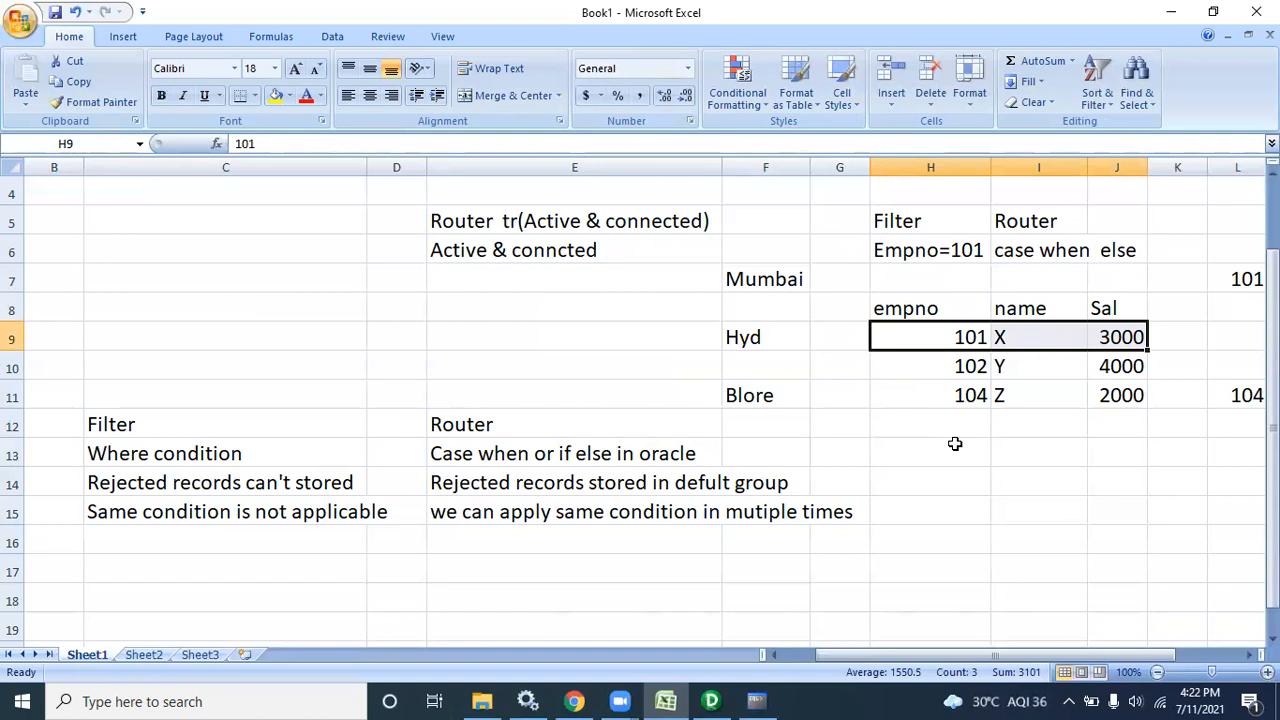
click(915, 366)
drag(928, 370, 1080, 337)
click(929, 338)
drag(914, 371, 1120, 396)
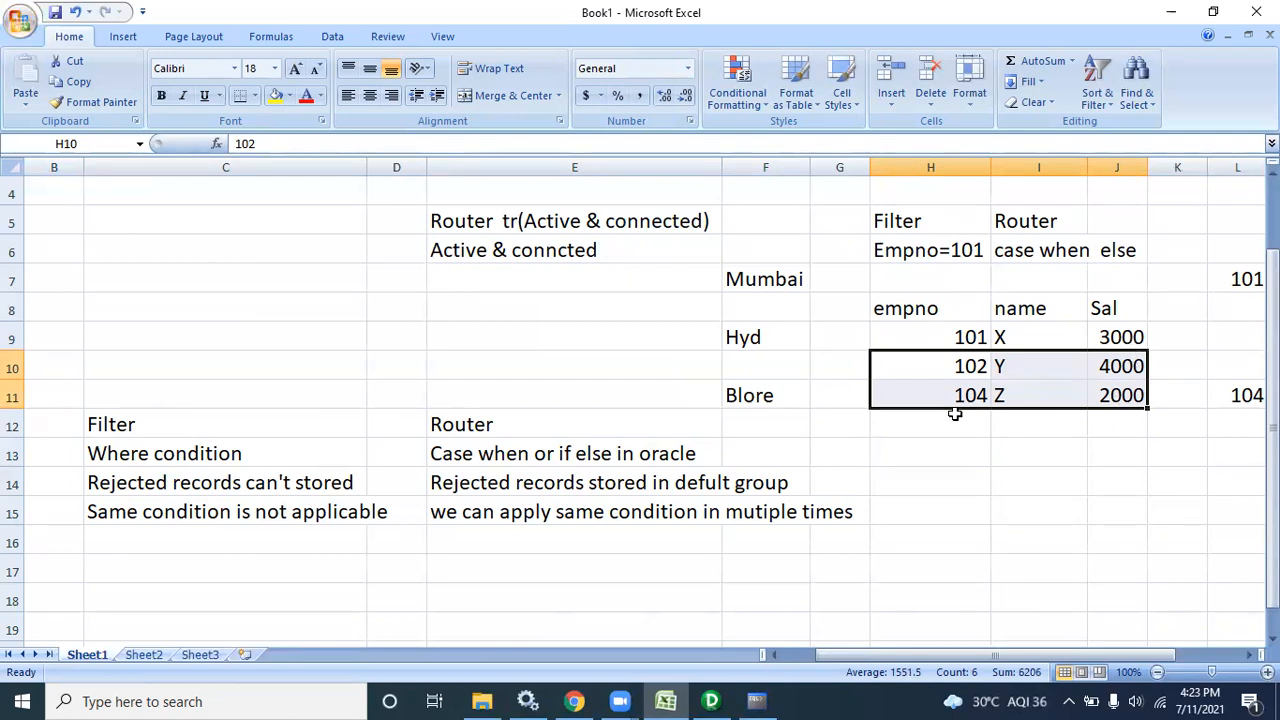
drag(908, 337, 1127, 340)
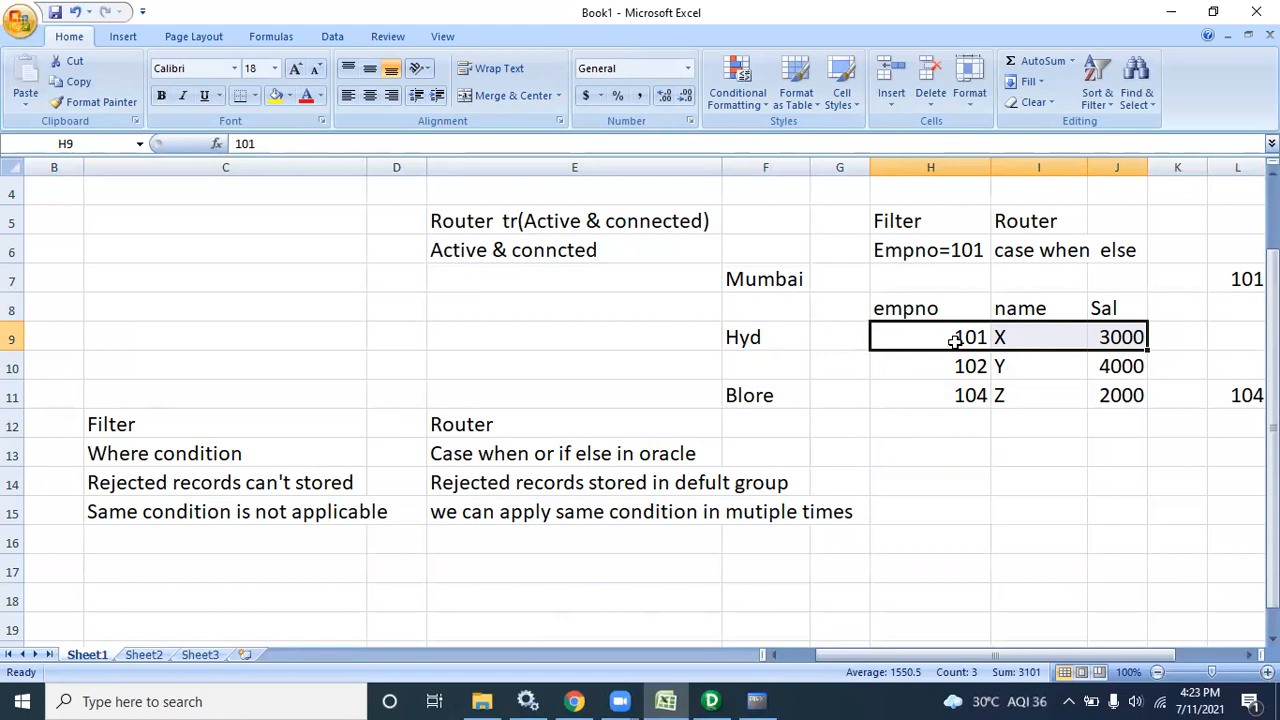
drag(958, 364, 1115, 398)
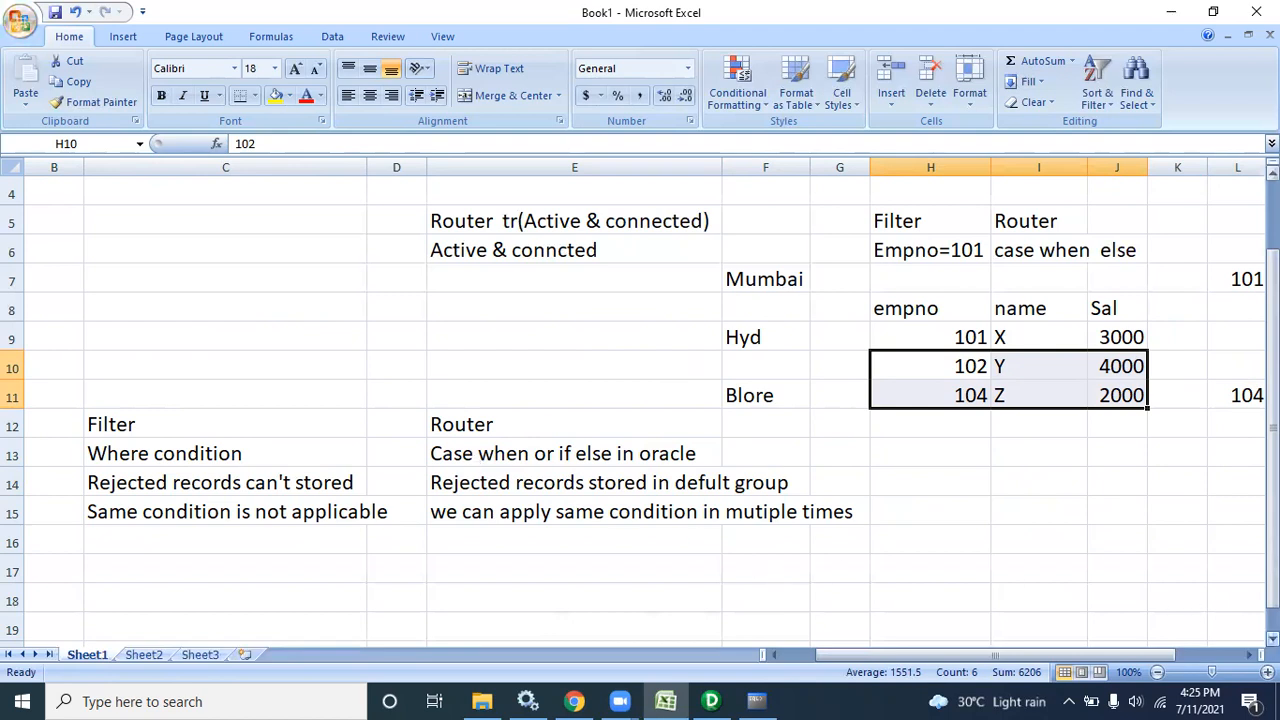
scroll(640, 414, down, 2)
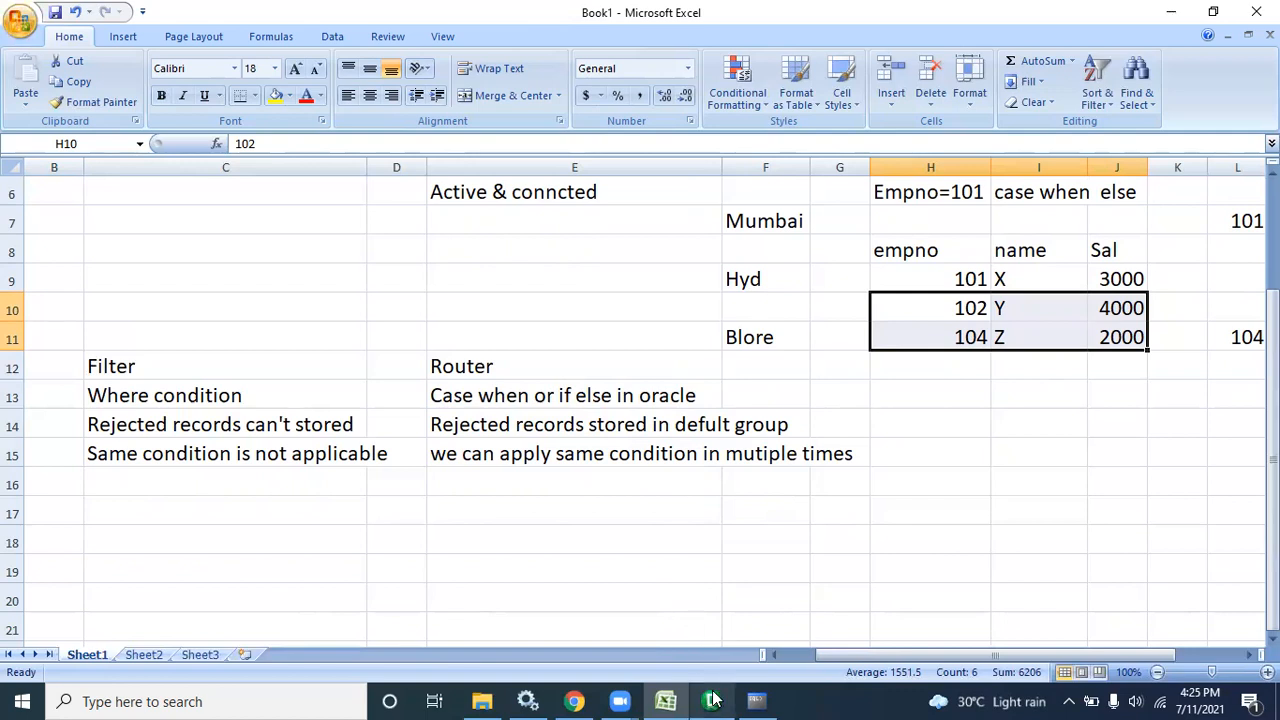
mouse_move(712, 700)
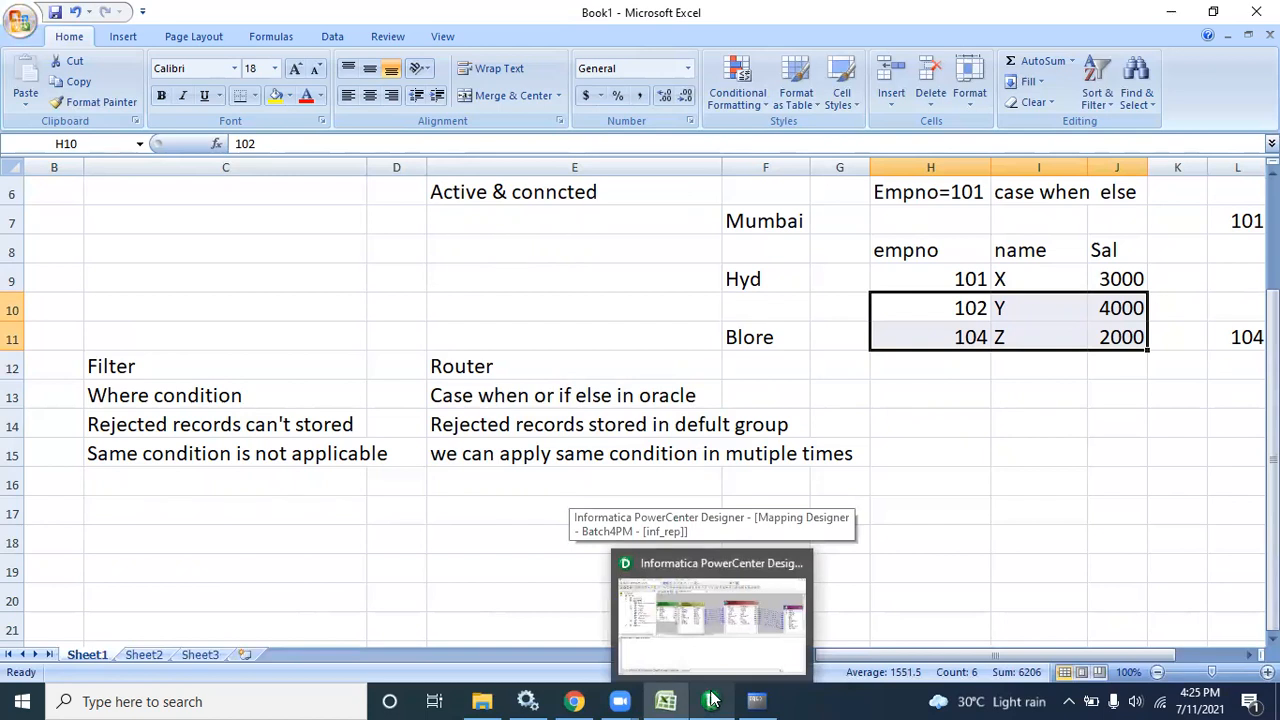
In Target Designer, clear EMP_TOTAL_SAL from the workspace
click(712, 700)
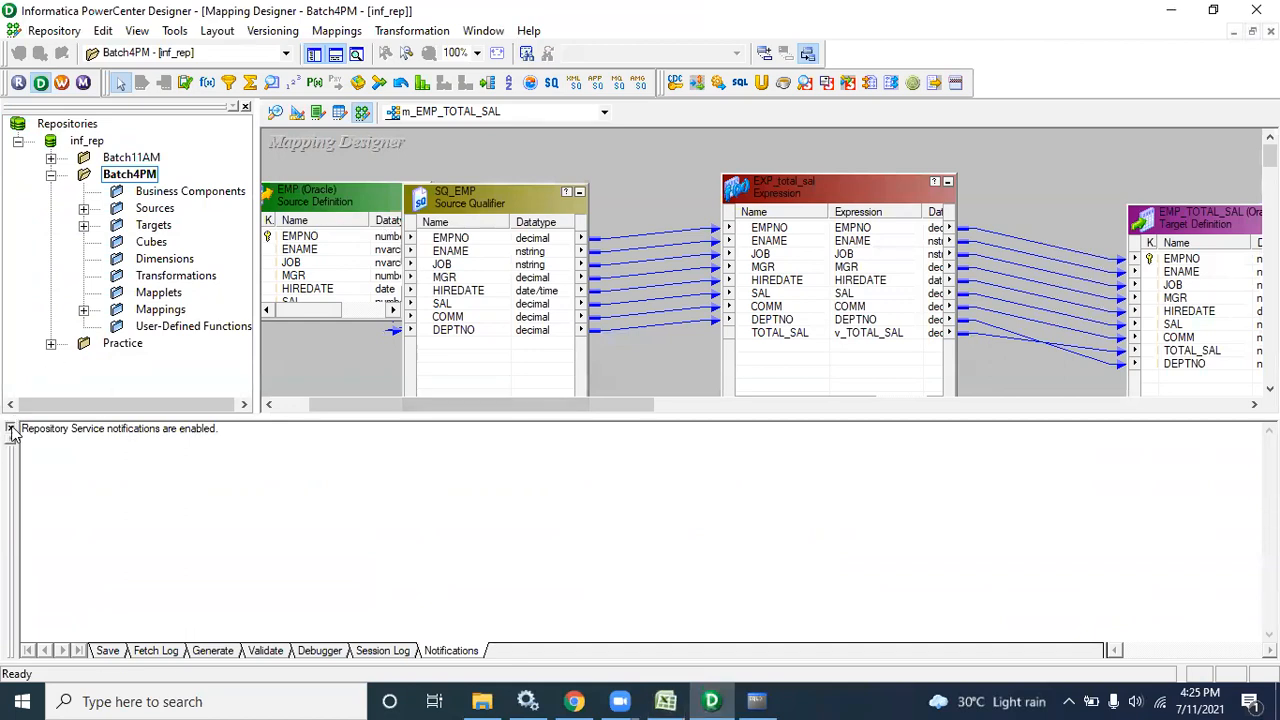
click(12, 430)
click(297, 112)
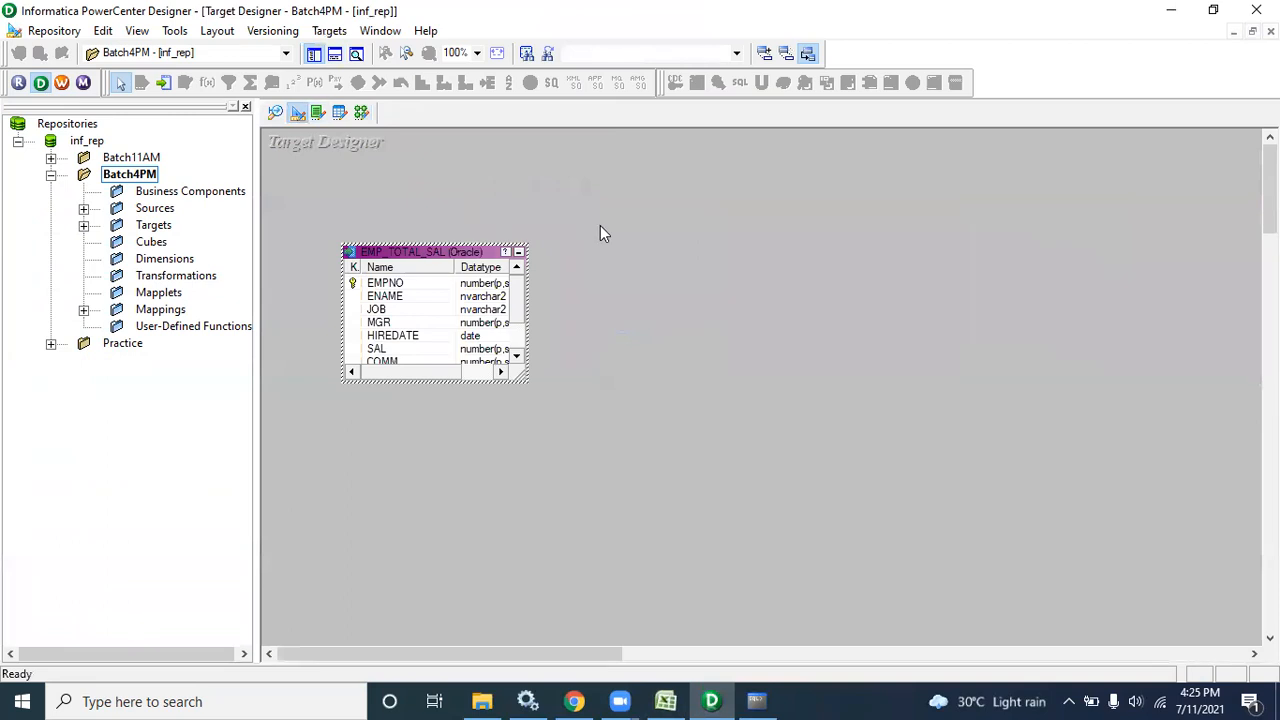
right_click(600, 233)
click(628, 258)
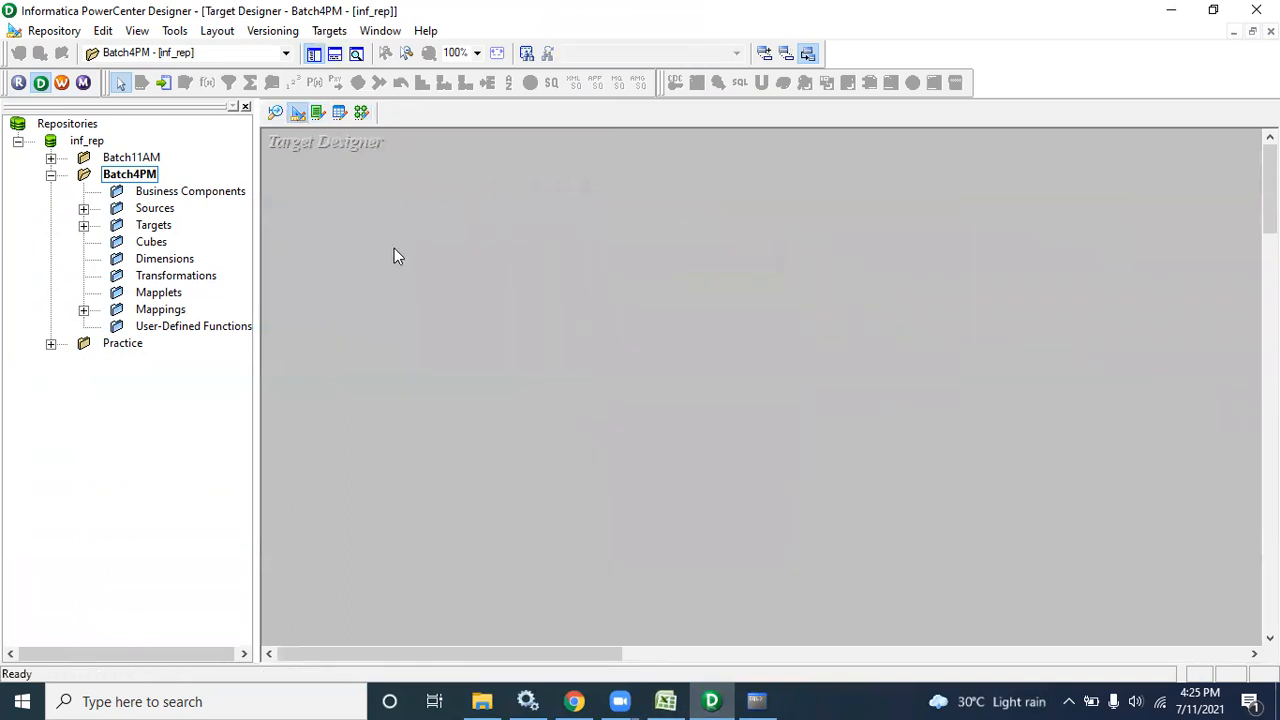
Create a target from the scott EMP source and rename it EMP_DEPT10
click(84, 208)
click(116, 225)
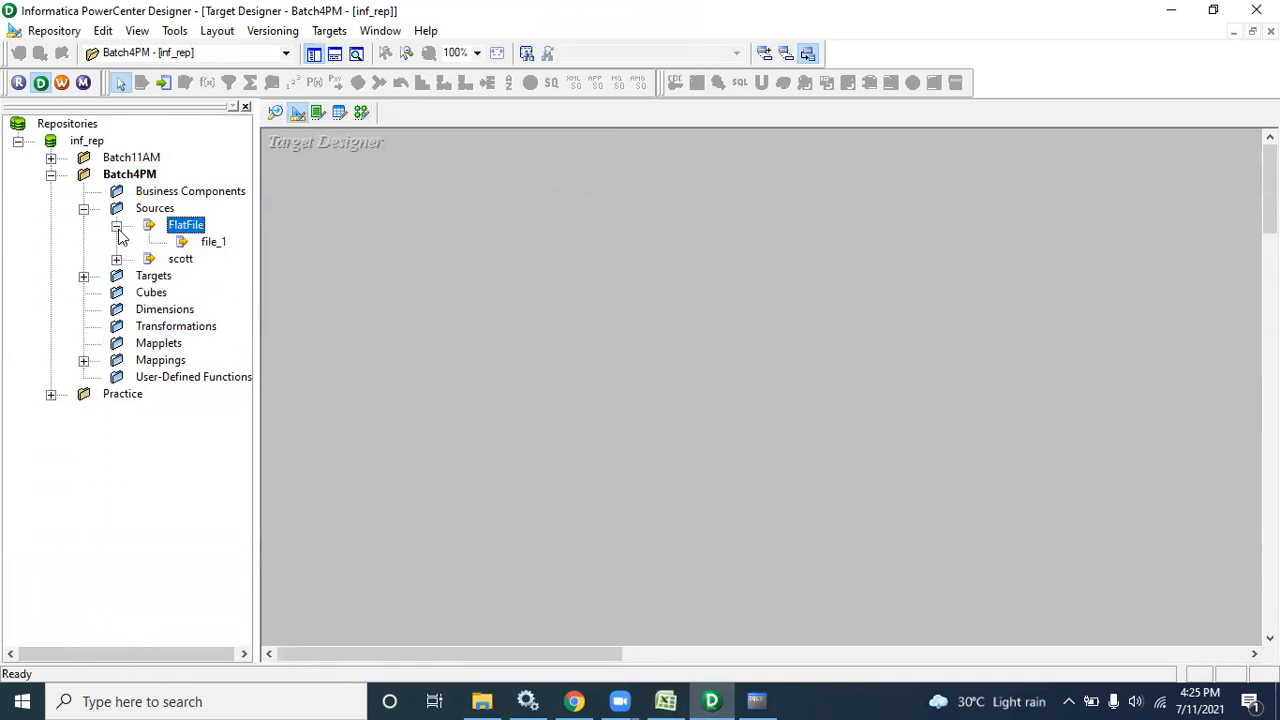
click(117, 259)
drag(212, 276, 409, 240)
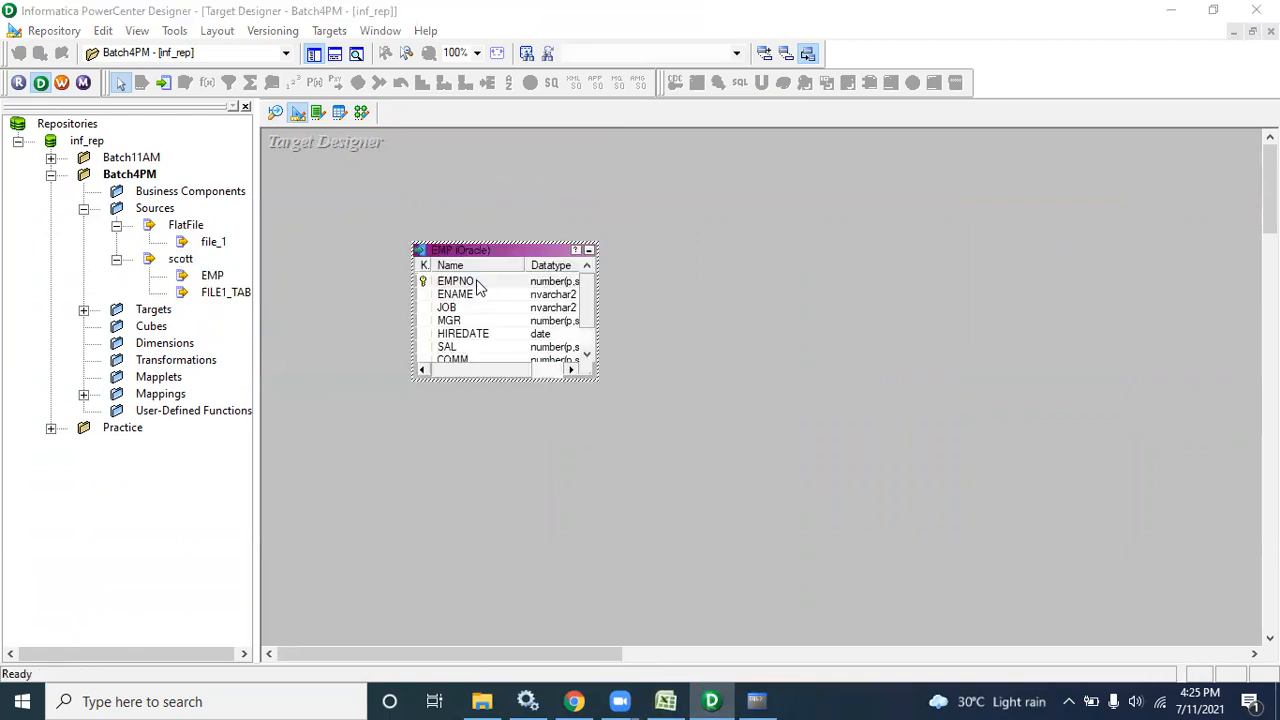
double_click(479, 288)
click(410, 156)
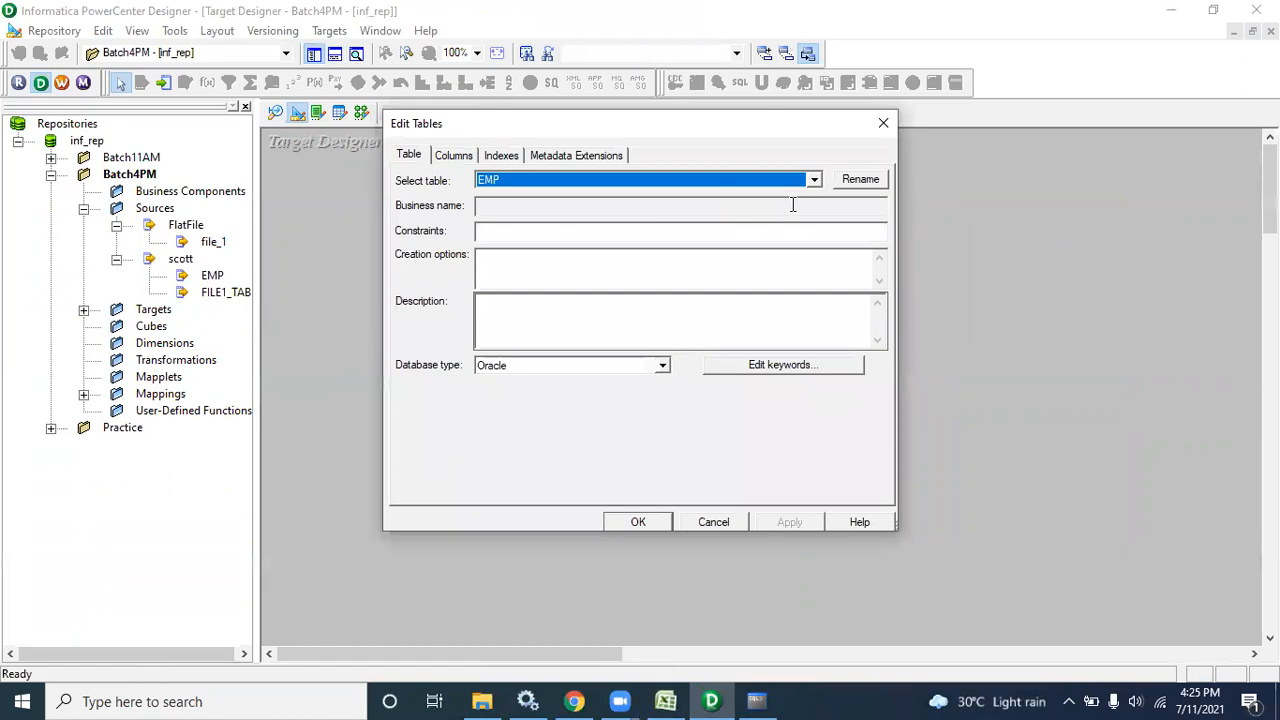
click(858, 179)
click(502, 322)
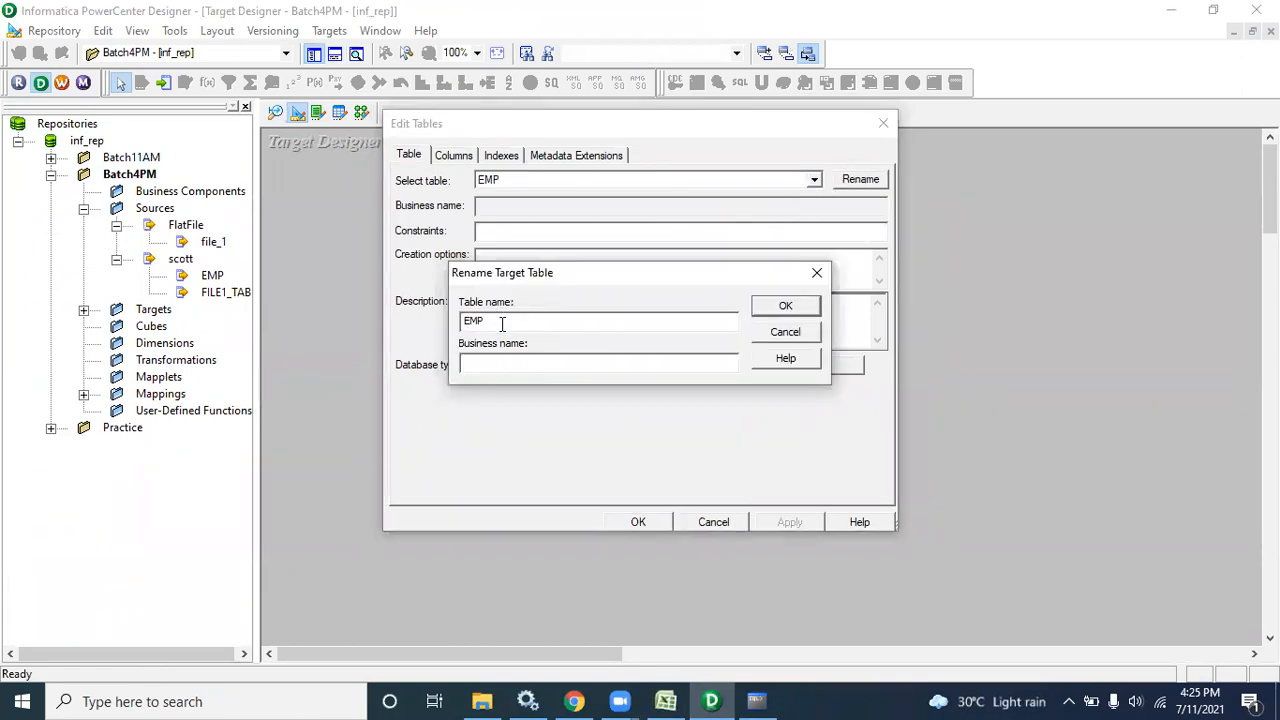
text(_DEPT10)
key(Return)
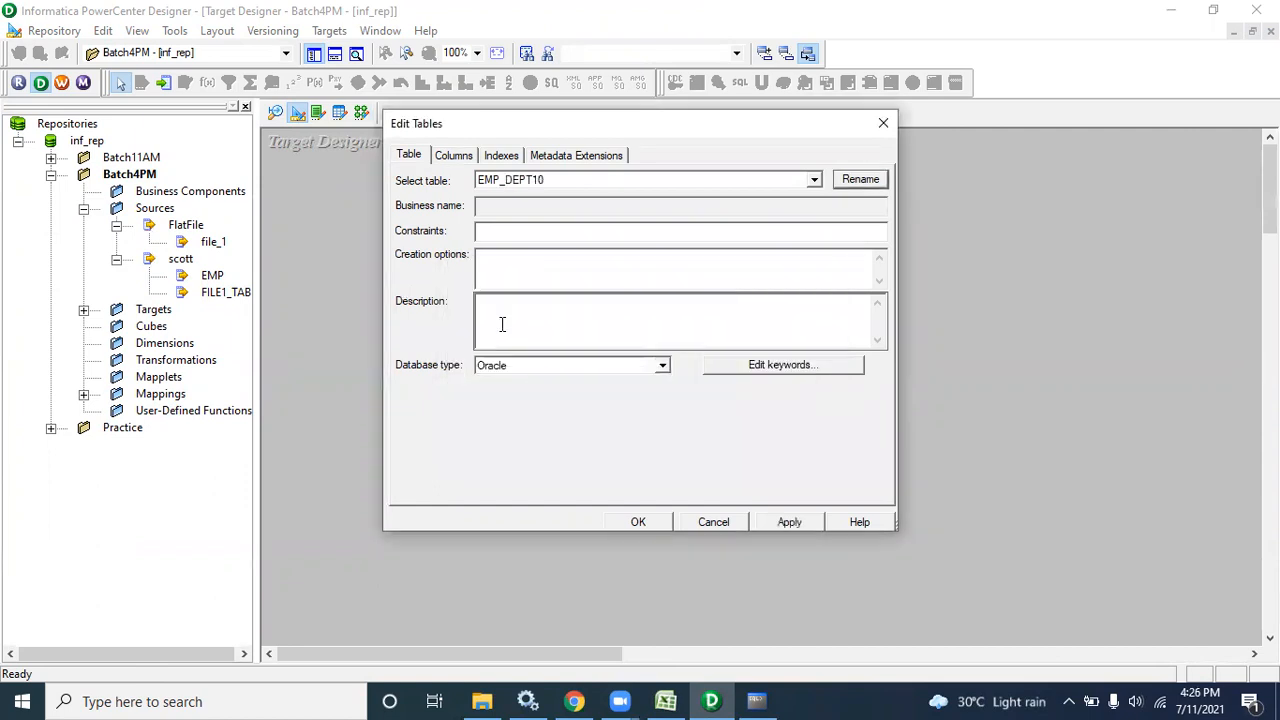
click(645, 522)
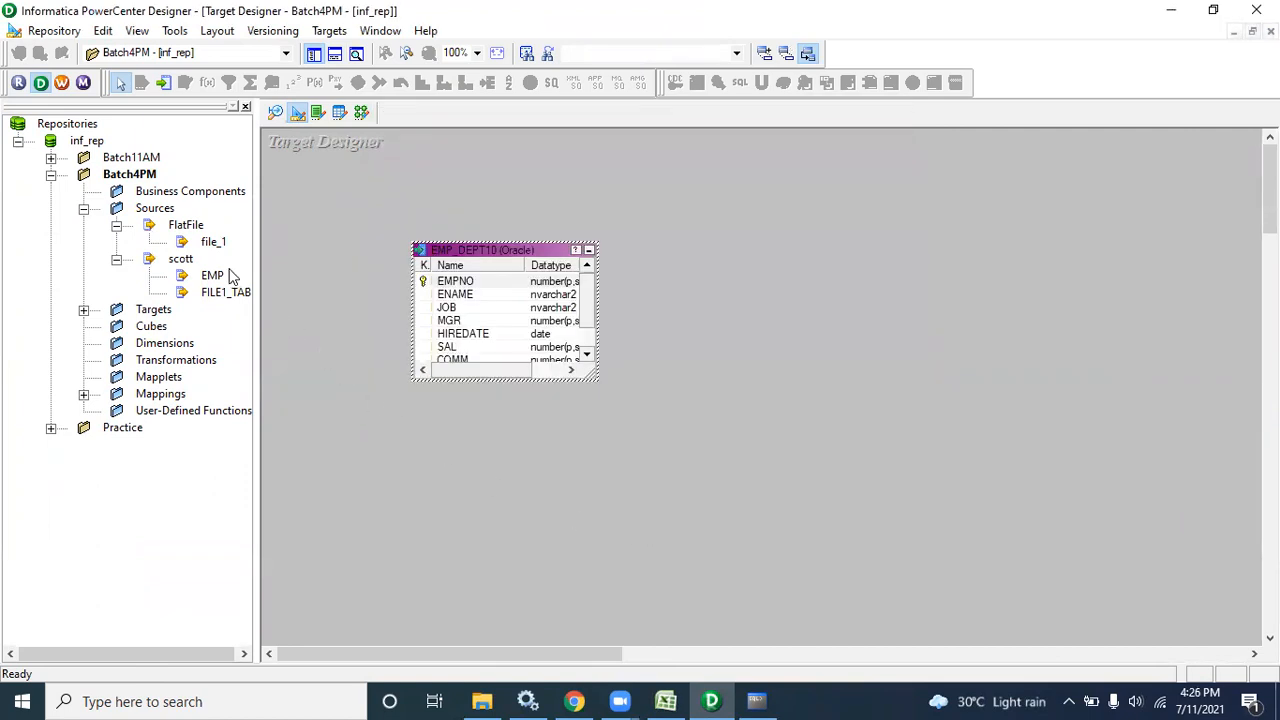
Create a second target from the EMP source and rename it EMP_OTHERS
drag(210, 276, 536, 422)
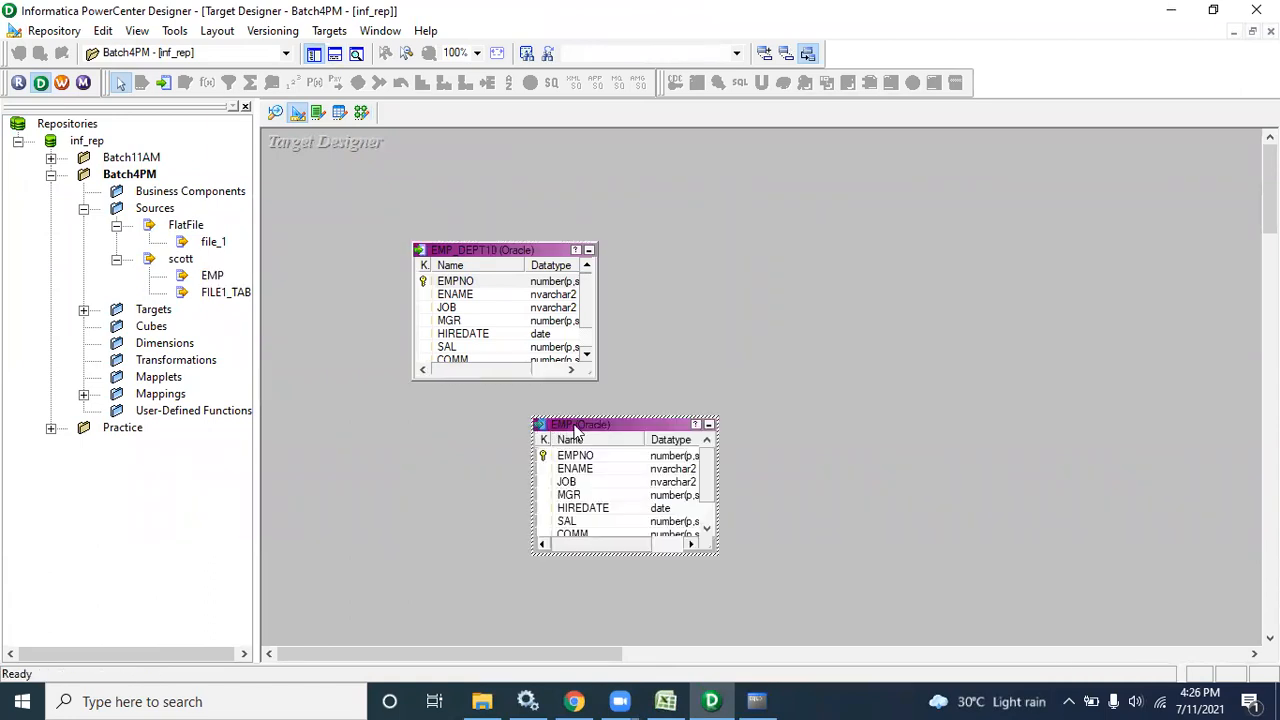
double_click(575, 432)
click(862, 192)
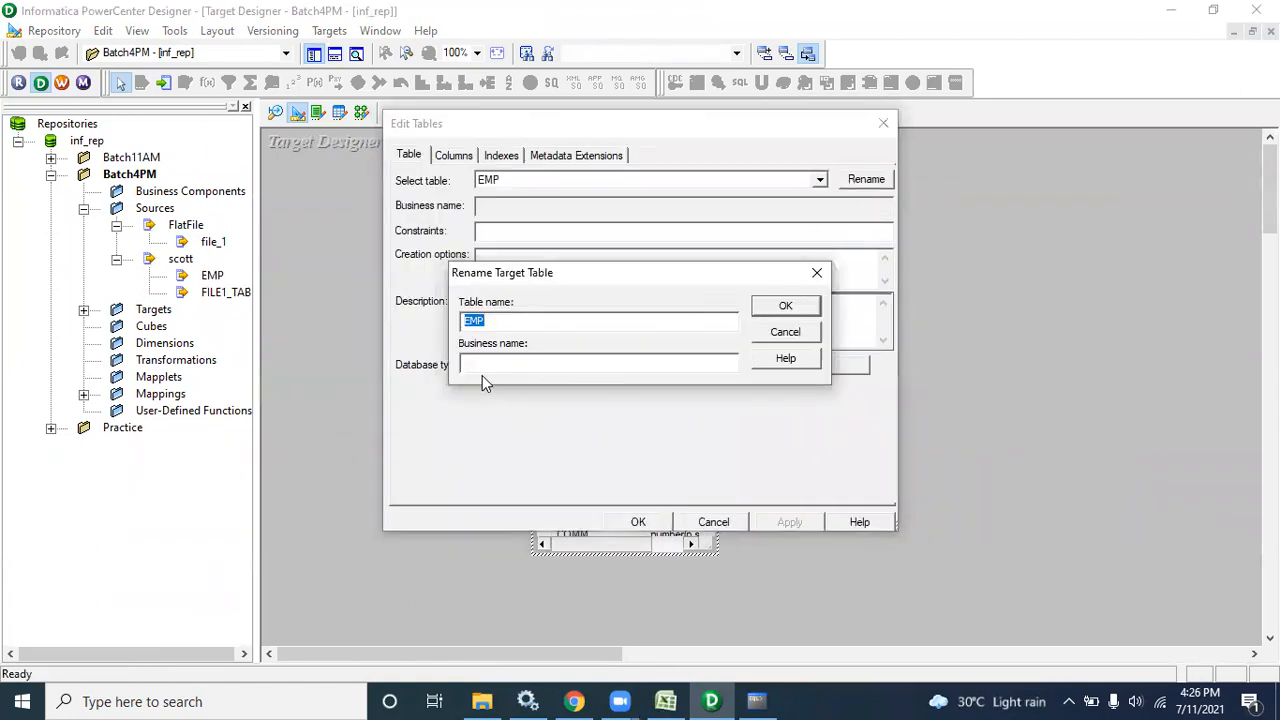
click(501, 326)
text(_OTHERS)
key(Return)
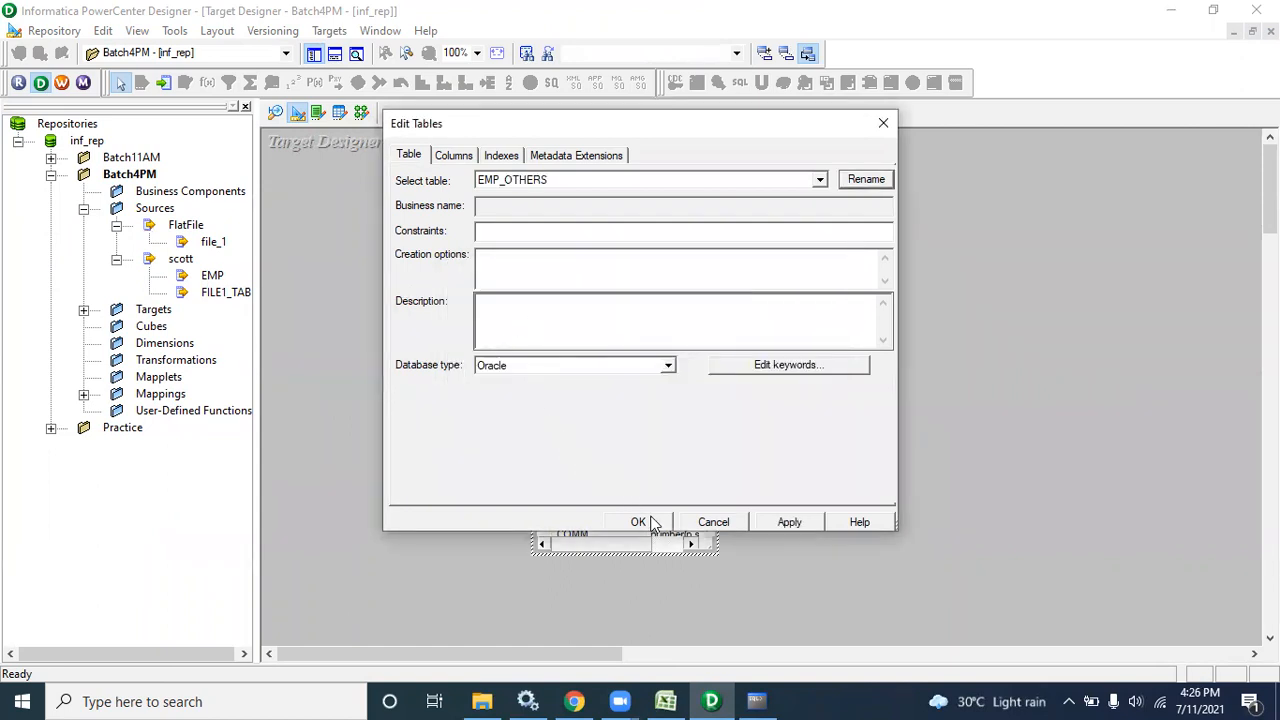
click(645, 522)
Generate and execute the target table SQL in the batch4pm Oracle database, overwriting MKTABLES.SQL
click(329, 30)
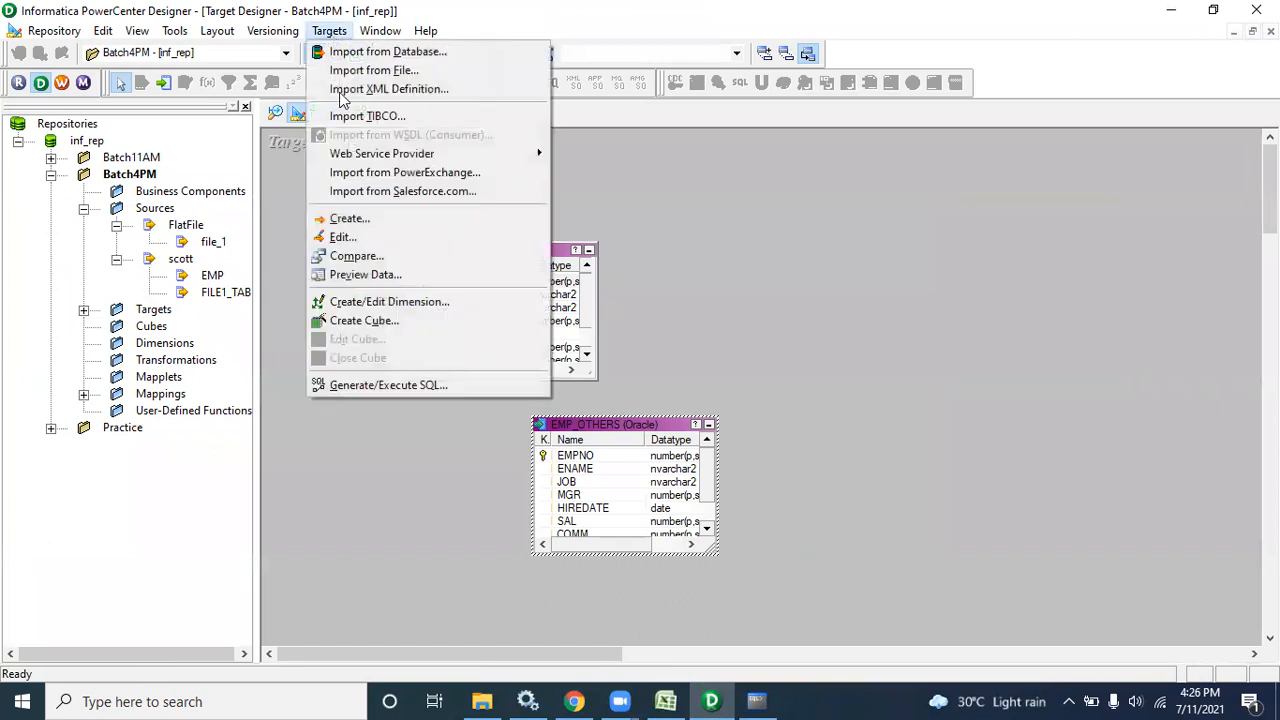
click(390, 385)
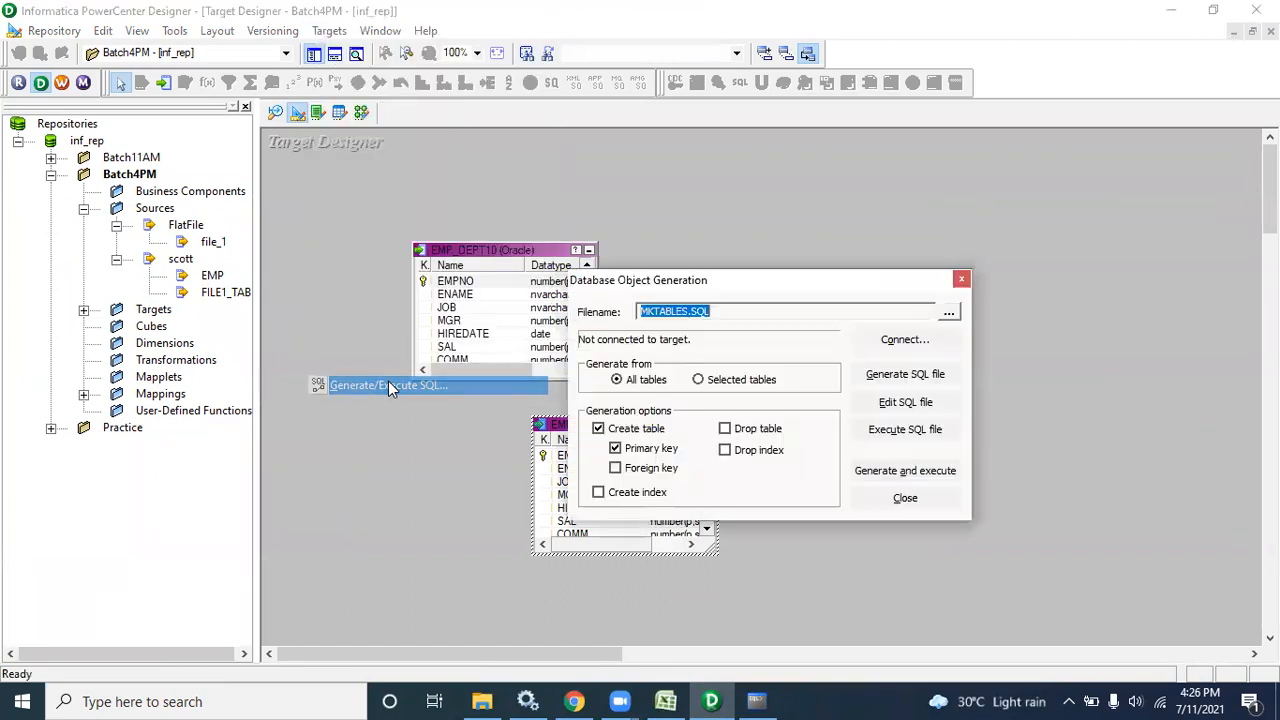
click(870, 472)
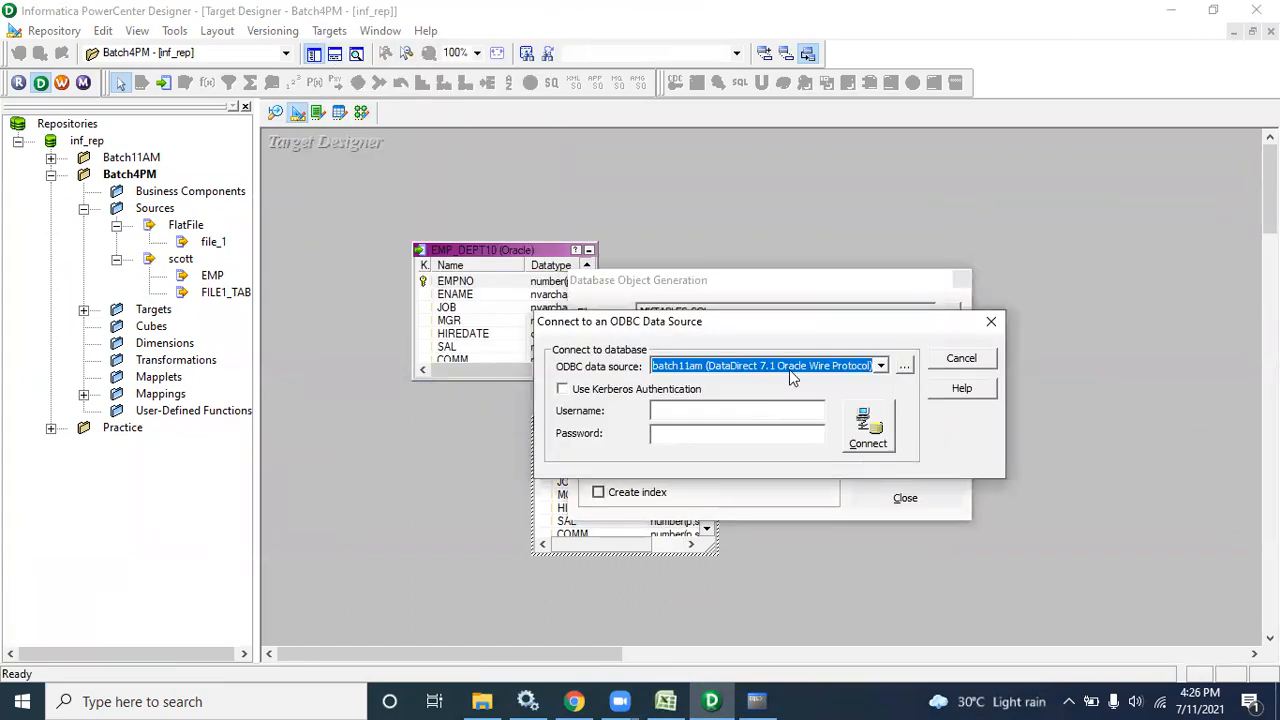
click(880, 366)
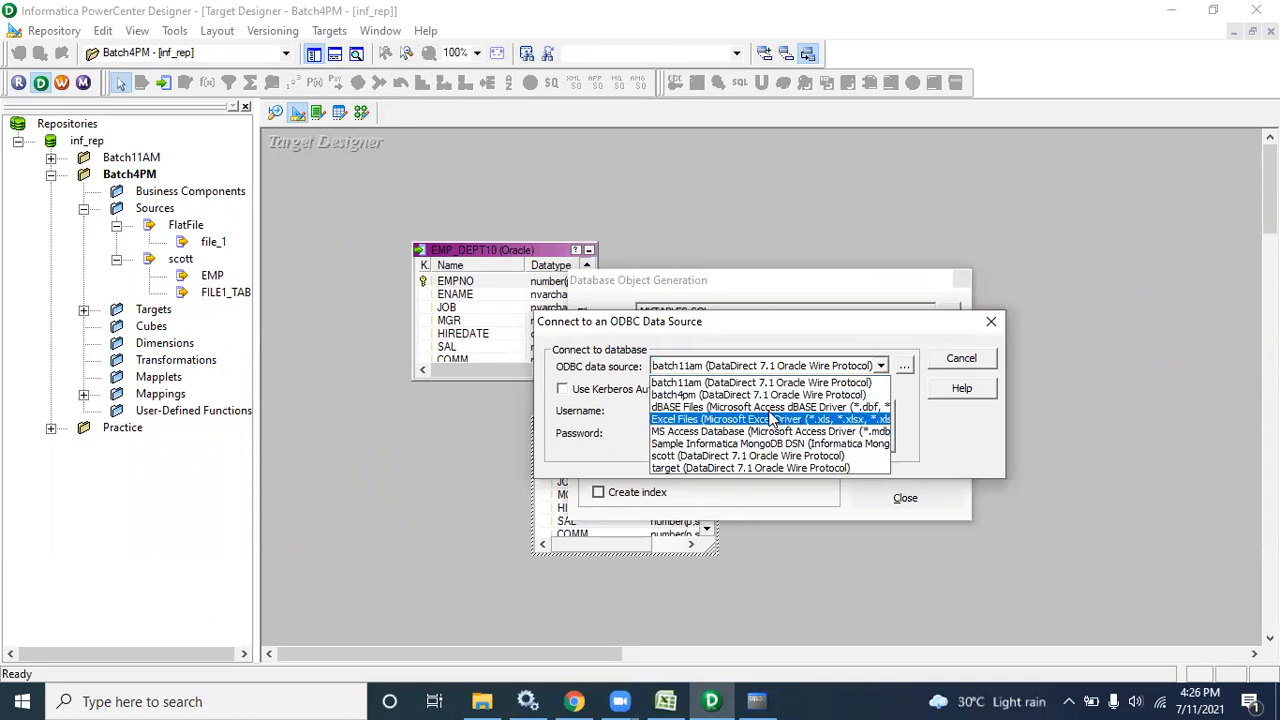
click(762, 395)
click(736, 411)
text(batch4pmoracle)
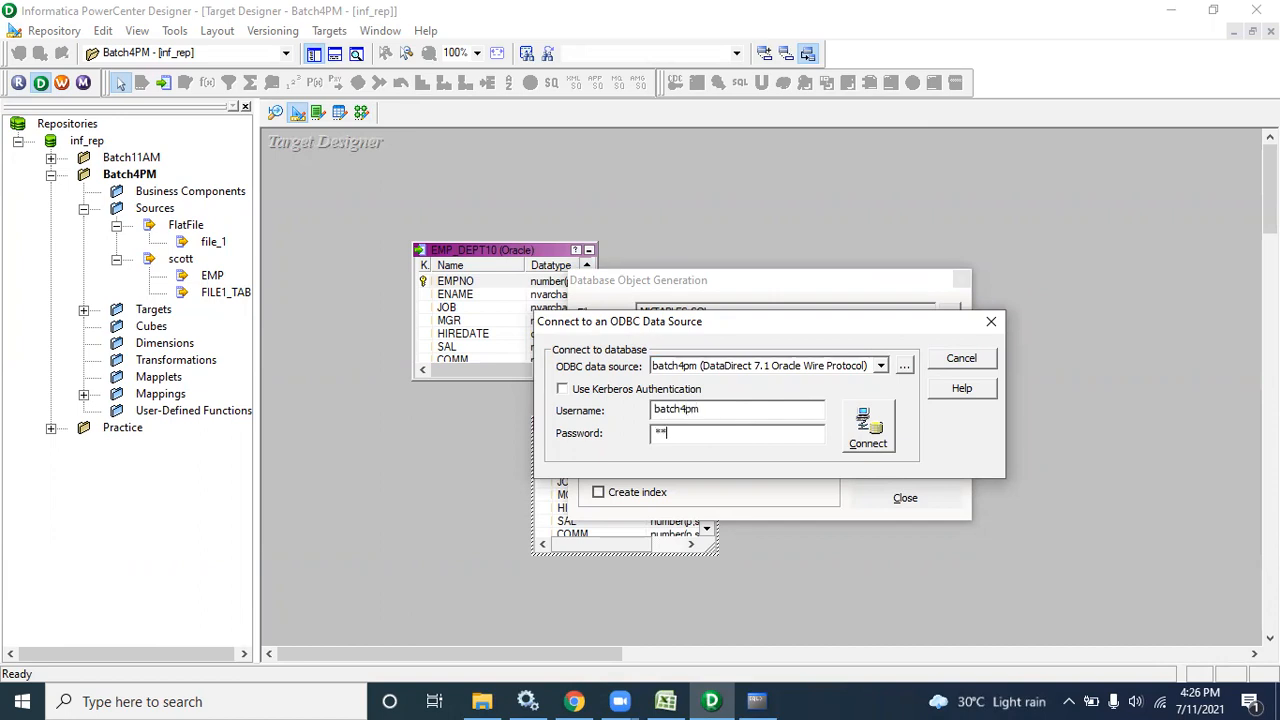
click(878, 440)
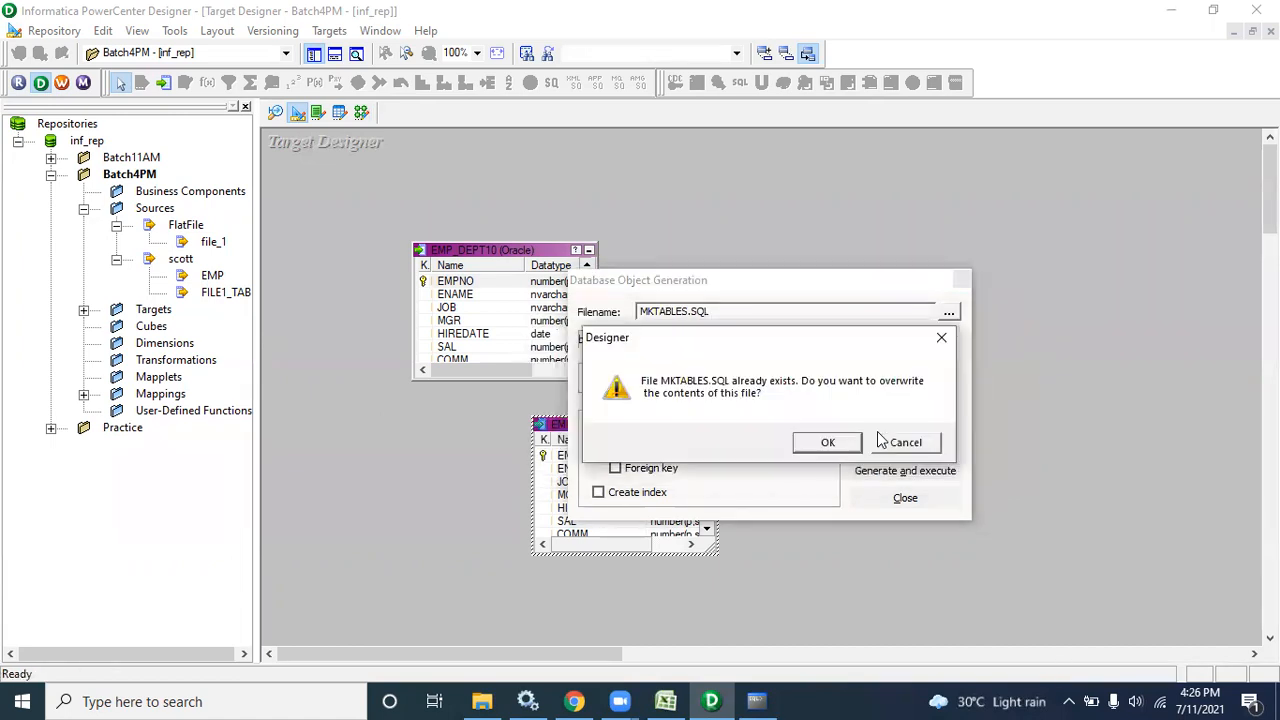
click(831, 442)
click(905, 498)
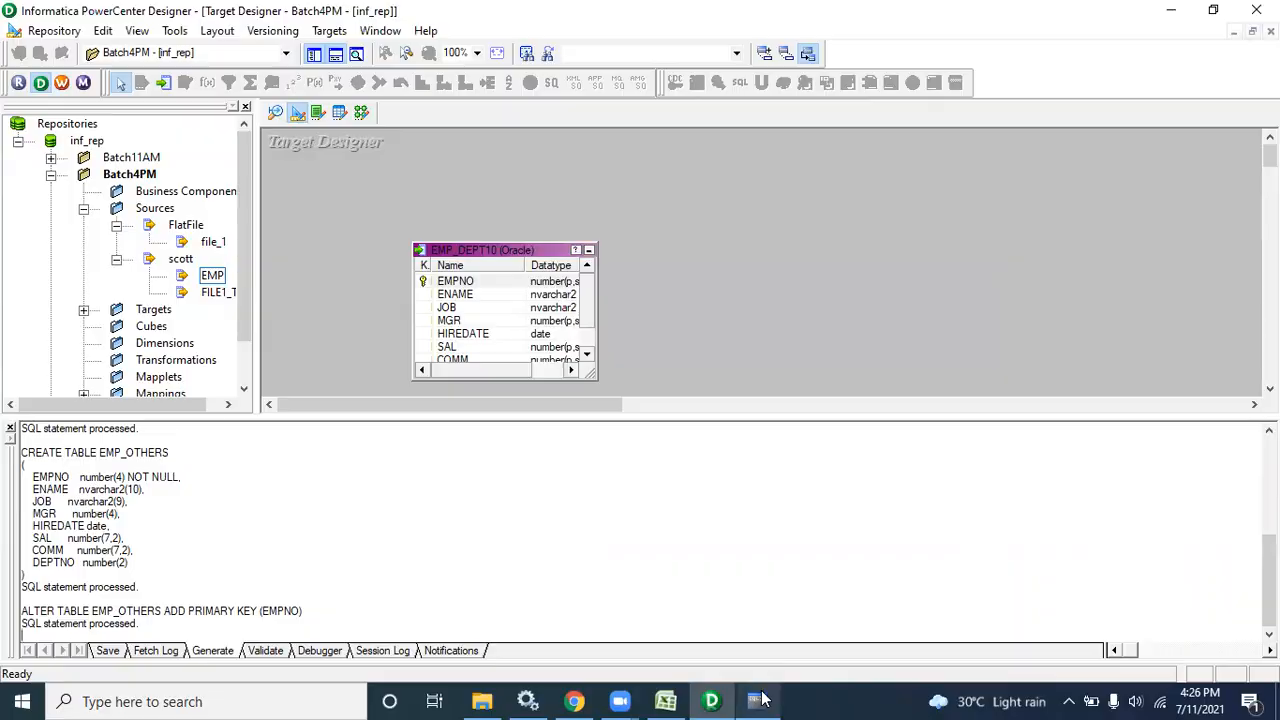
click(757, 700)
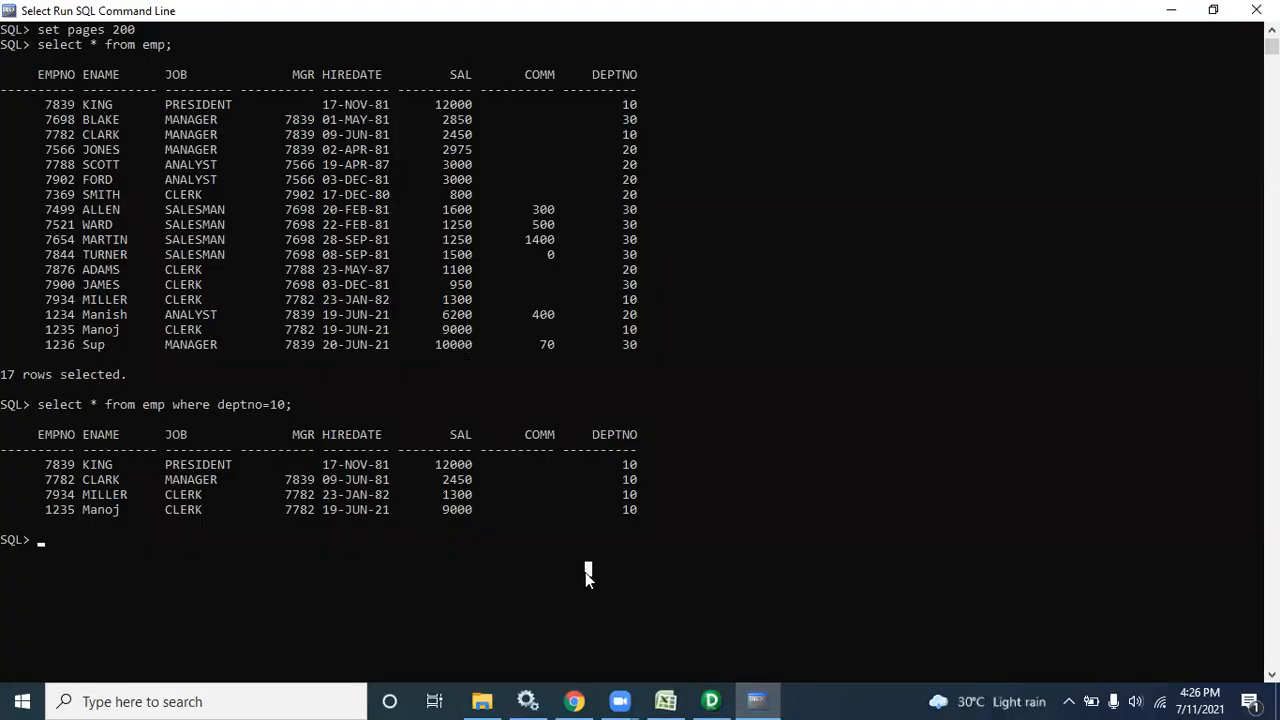
Query batch4pm.emp_dept10 to confirm the table exists but returns no rows
key(Up)
key(BackSpace)
key(BackSpace)
key(BackSpace)
key(BackSpace)
key(BackSpace)
key(BackSpace)
key(BackSpace)
key(BackSpace)
key(BackSpace)
key(BackSpace)
key(BackSpace)
key(BackSpace)
key(BackSpace)
key(BackSpace)
key(BackSpace)
key(BackSpace)
key(BackSpace)
key(BackSpace)
key(BackSpace)
key(BackSpace)
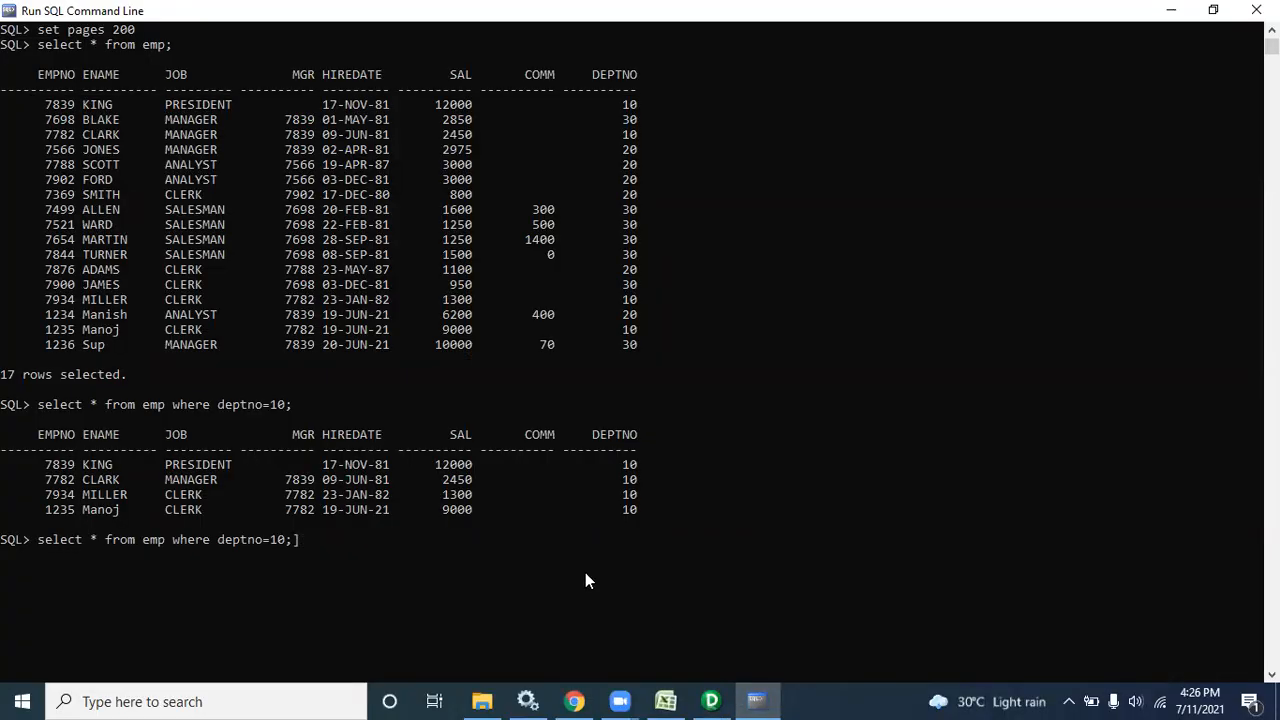
text(ba)
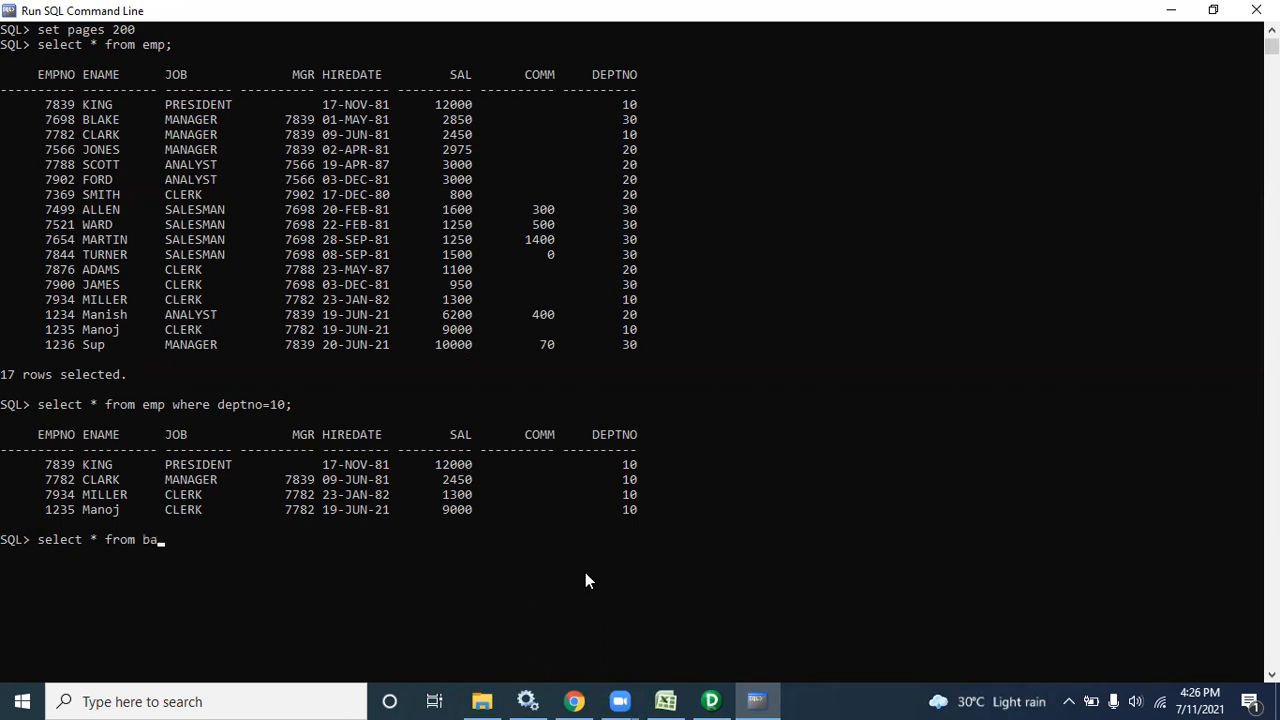
text(tch4pm.emp_dept10;)
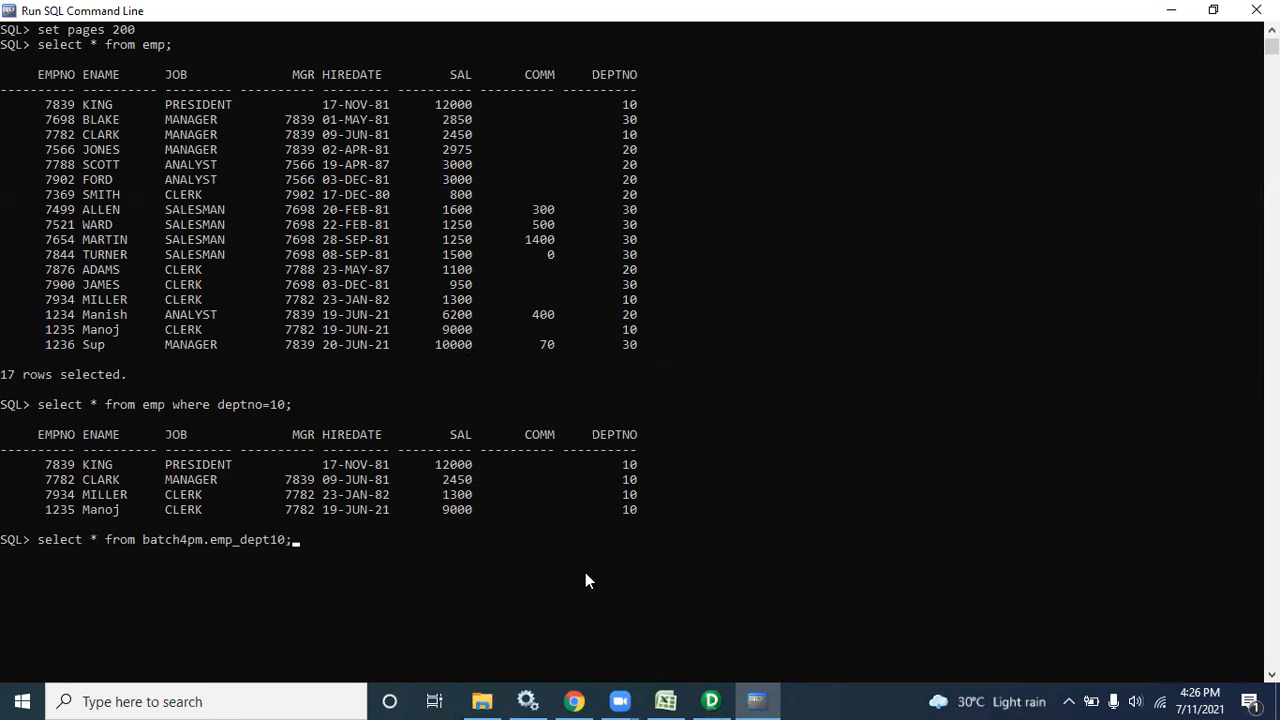
key(Return)
Query batch4pm.emp_others, confirm it is also empty, and return to PowerCenter Designer
key(Up)
key(BackSpace)
key(BackSpace)
key(BackSpace)
key(BackSpace)
key(BackSpace)
key(BackSpace)
key(BackSpace)
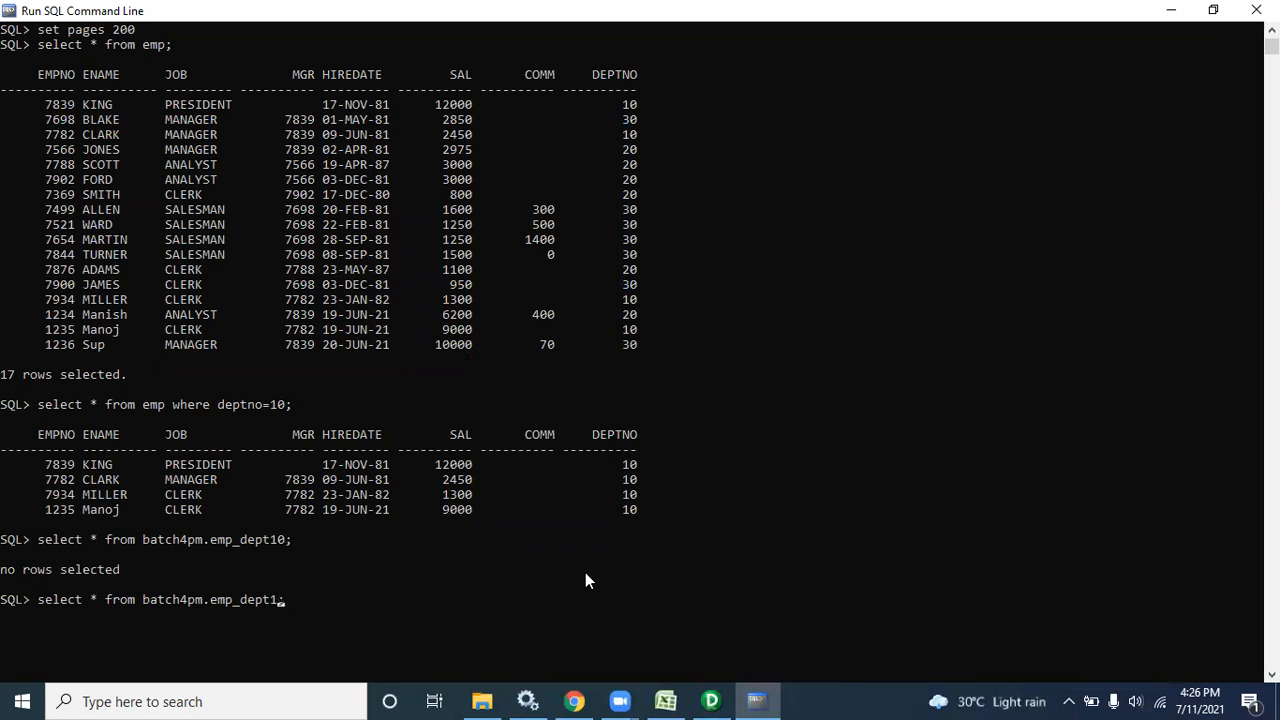
text(o;thers;)
key(Return)
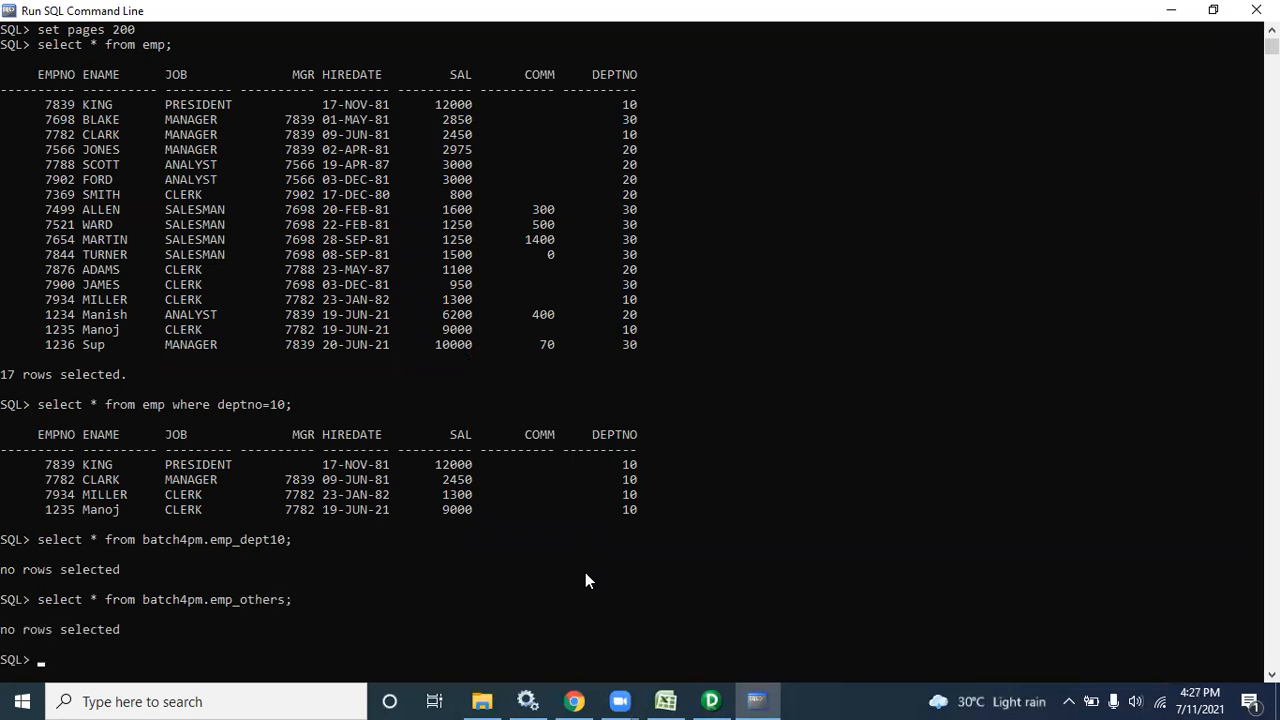
drag(154, 644, 32, 530)
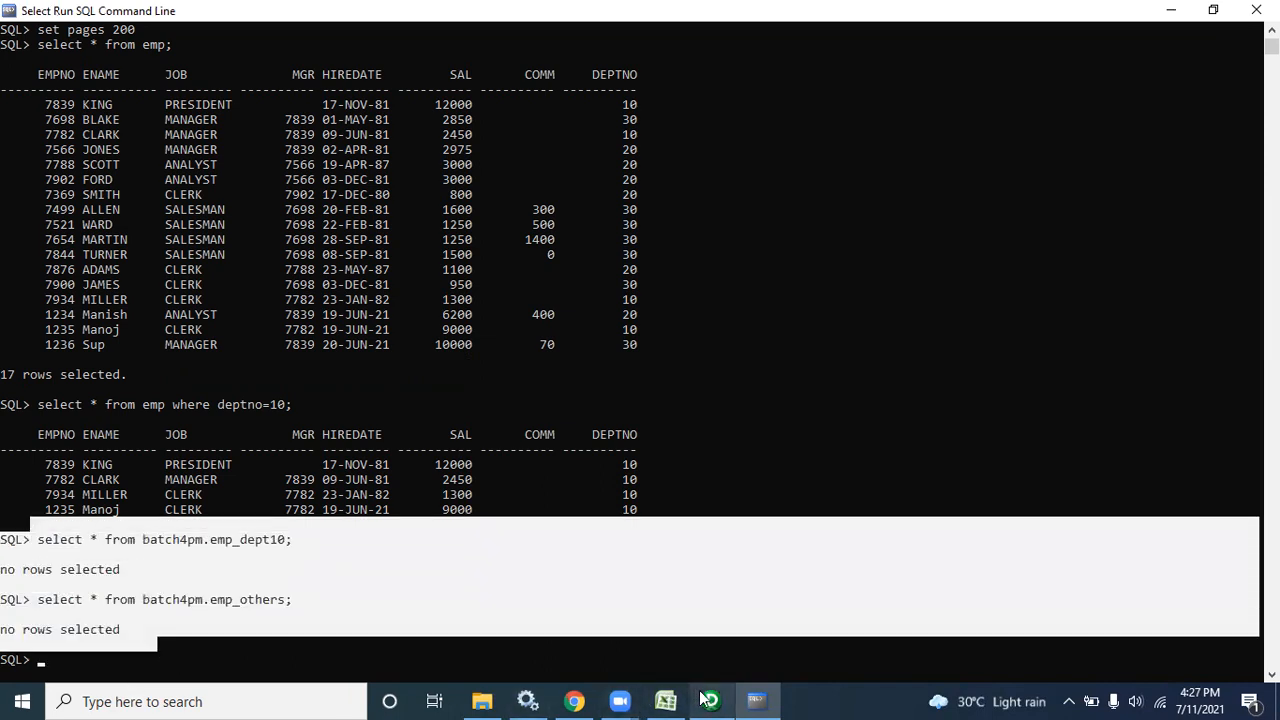
click(711, 701)
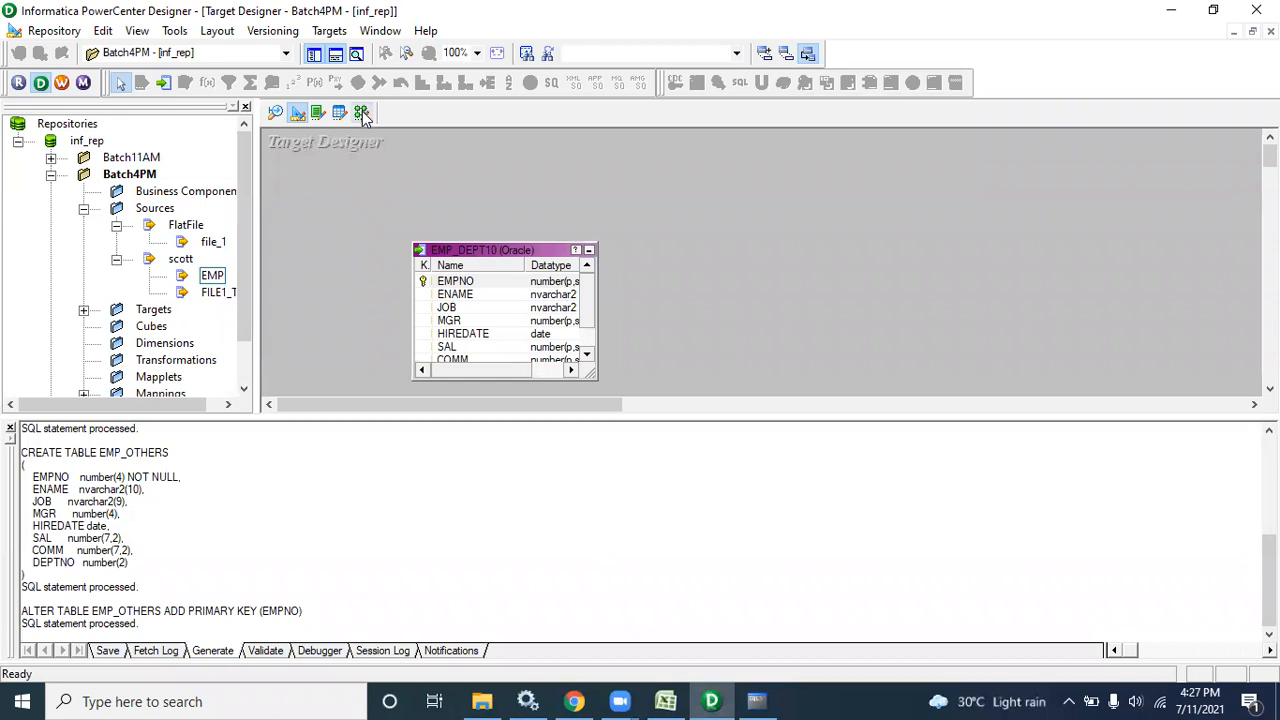
Create a new mapping named m_EMP_ROUTER in the Mapping Designer
click(361, 112)
click(336, 30)
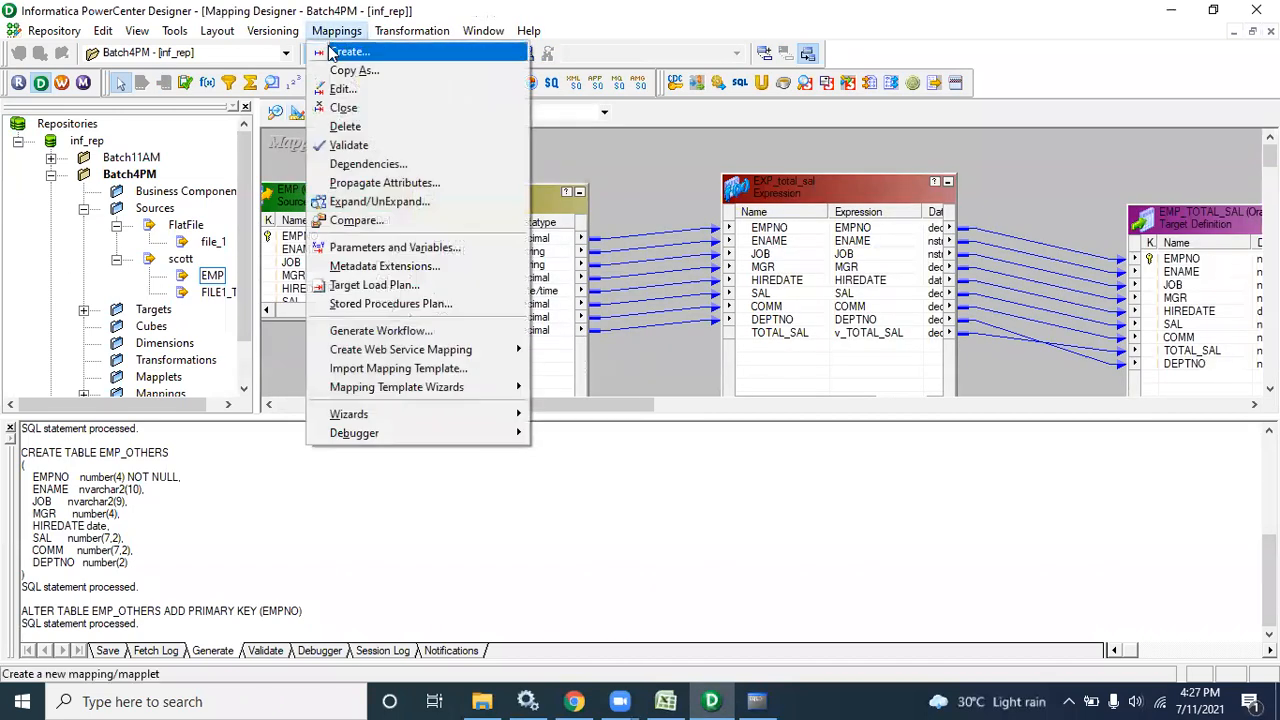
click(343, 49)
text(m_EMP_ROUTER)
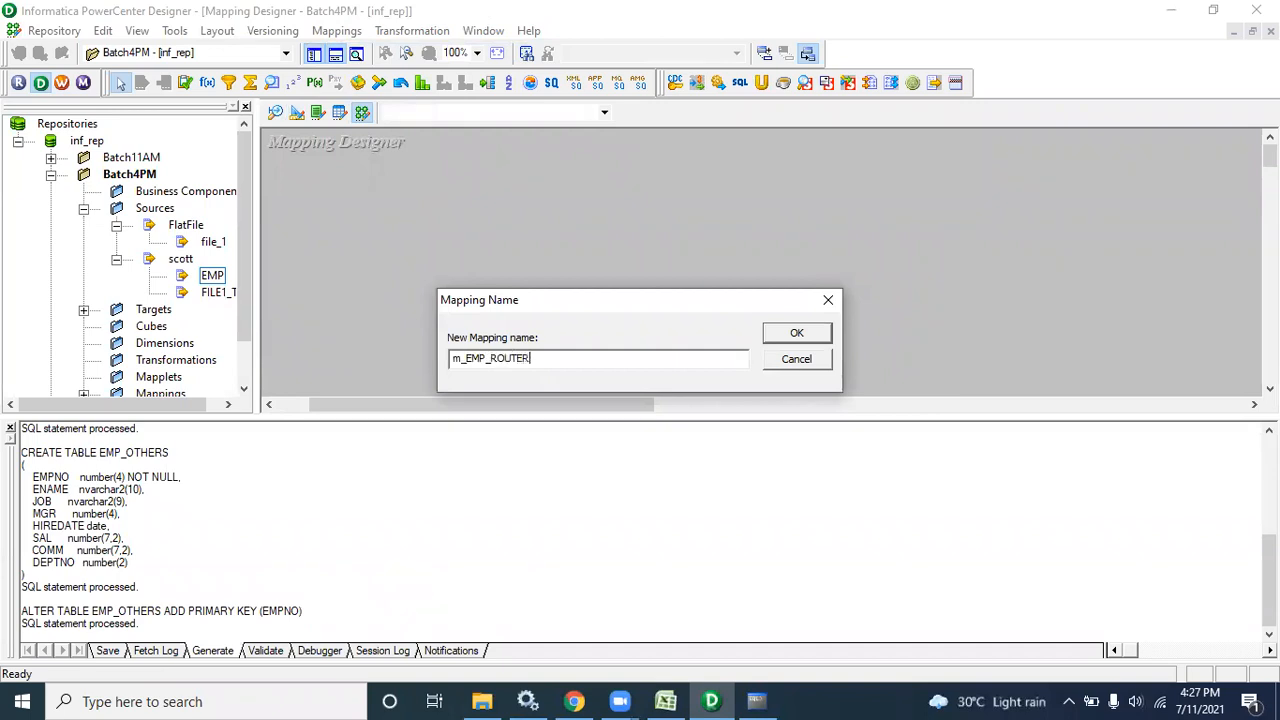
key(Return)
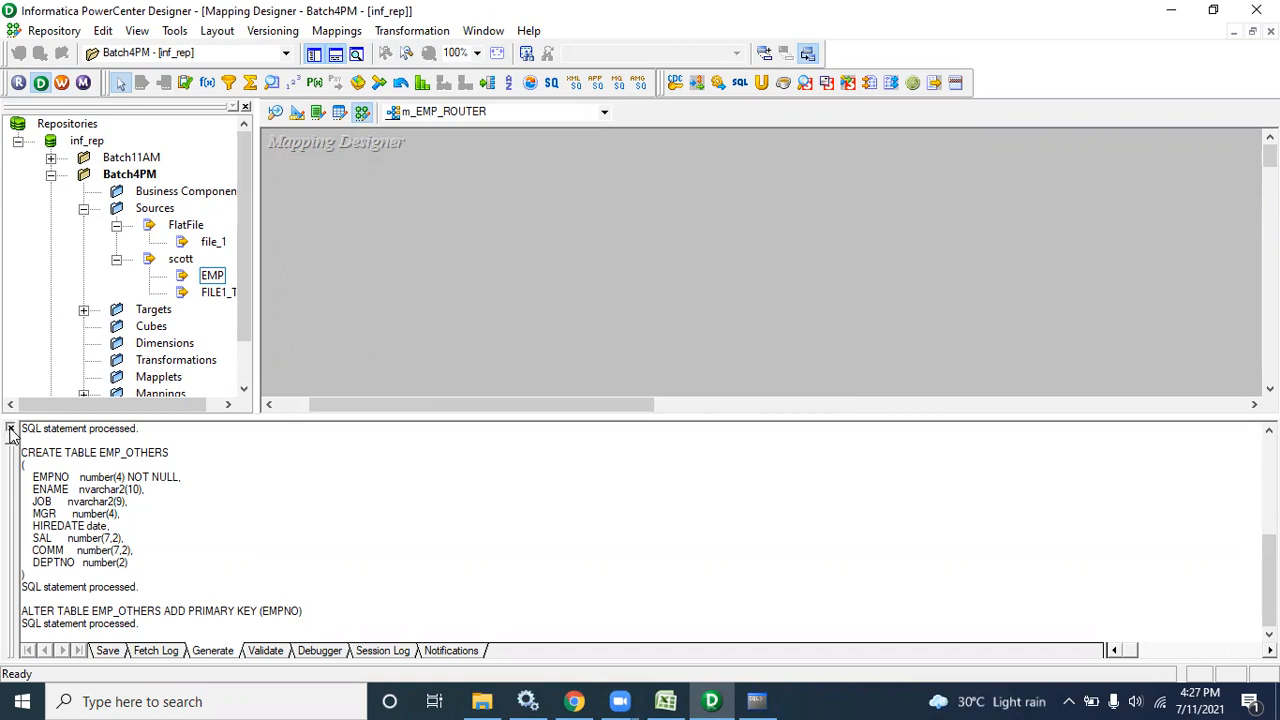
Add the EMP source and the EMP_DEPT10 and EMP_OTHERS targets to the canvas
click(10, 428)
drag(207, 281, 330, 214)
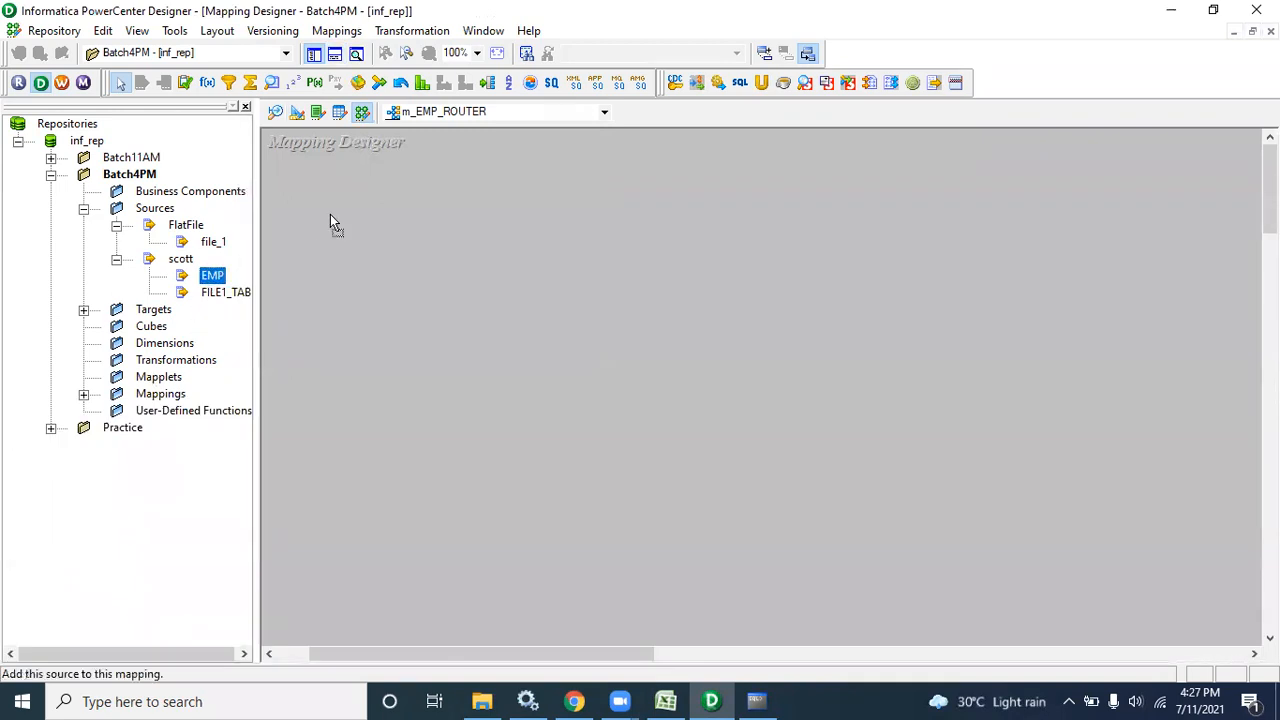
click(84, 311)
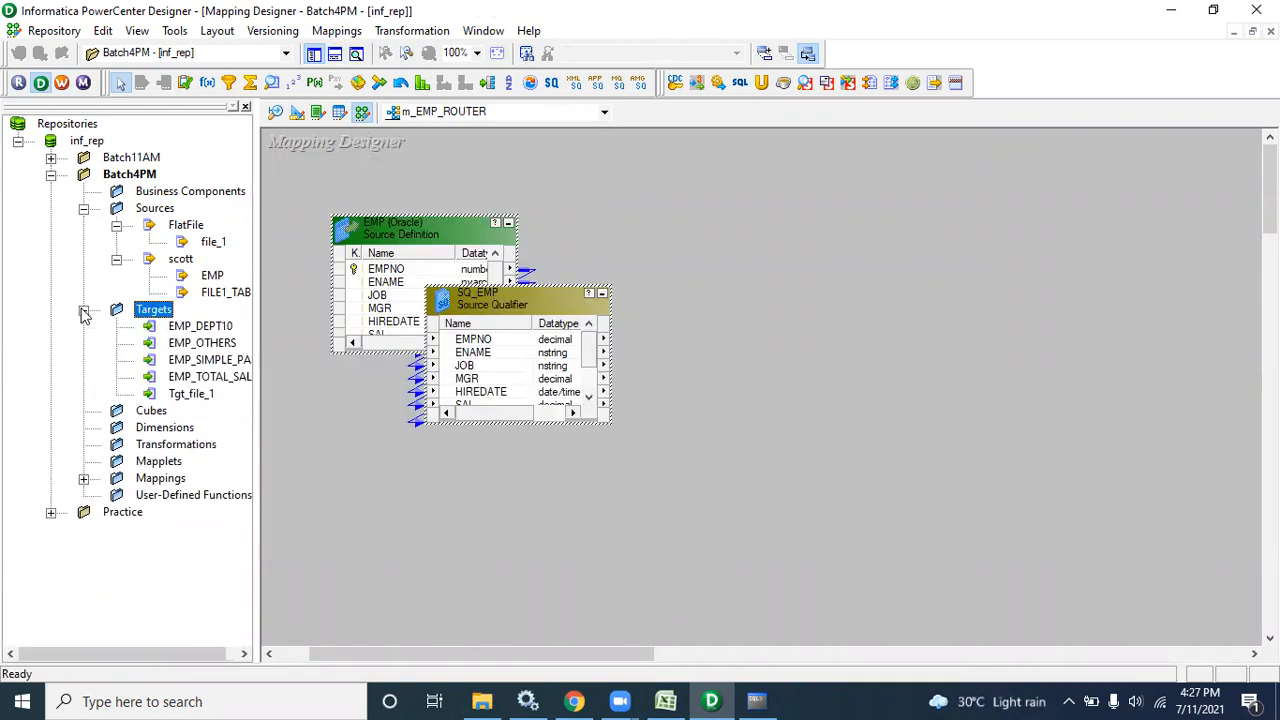
drag(203, 333, 909, 233)
drag(203, 345, 941, 463)
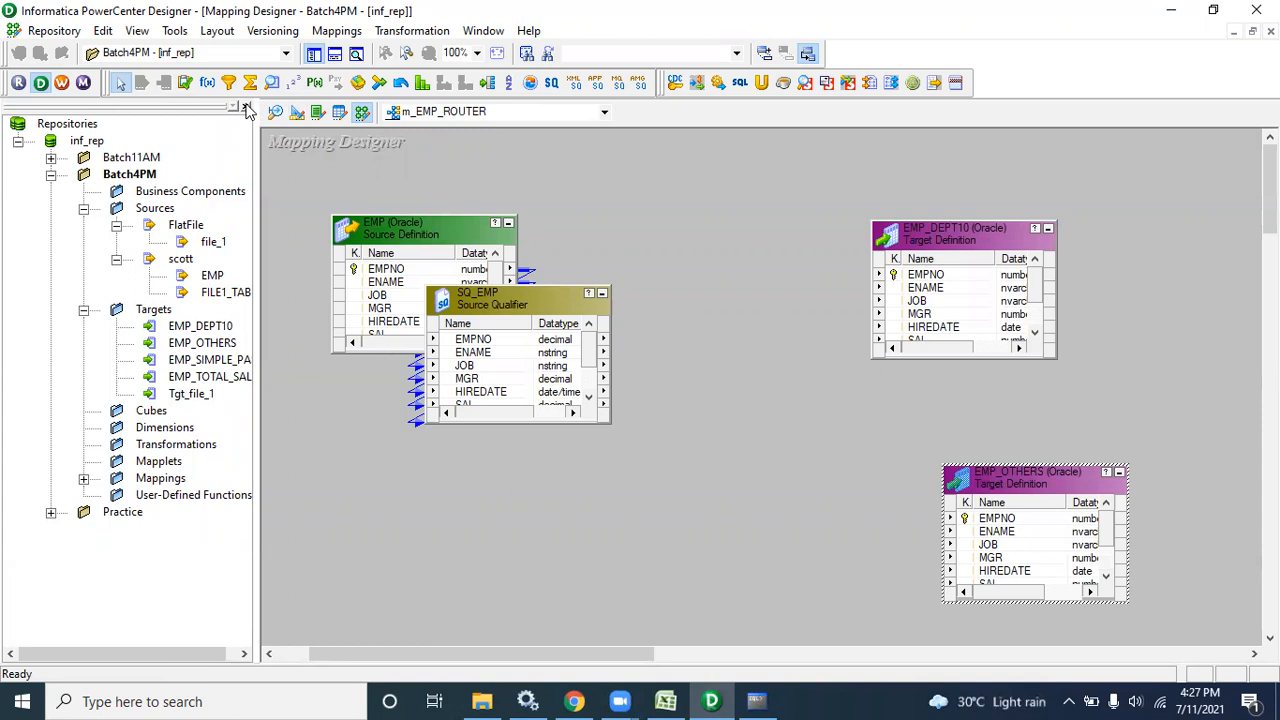
click(245, 106)
Create a Router transformation named rtr_emp and place it in an empty canvas area
click(412, 30)
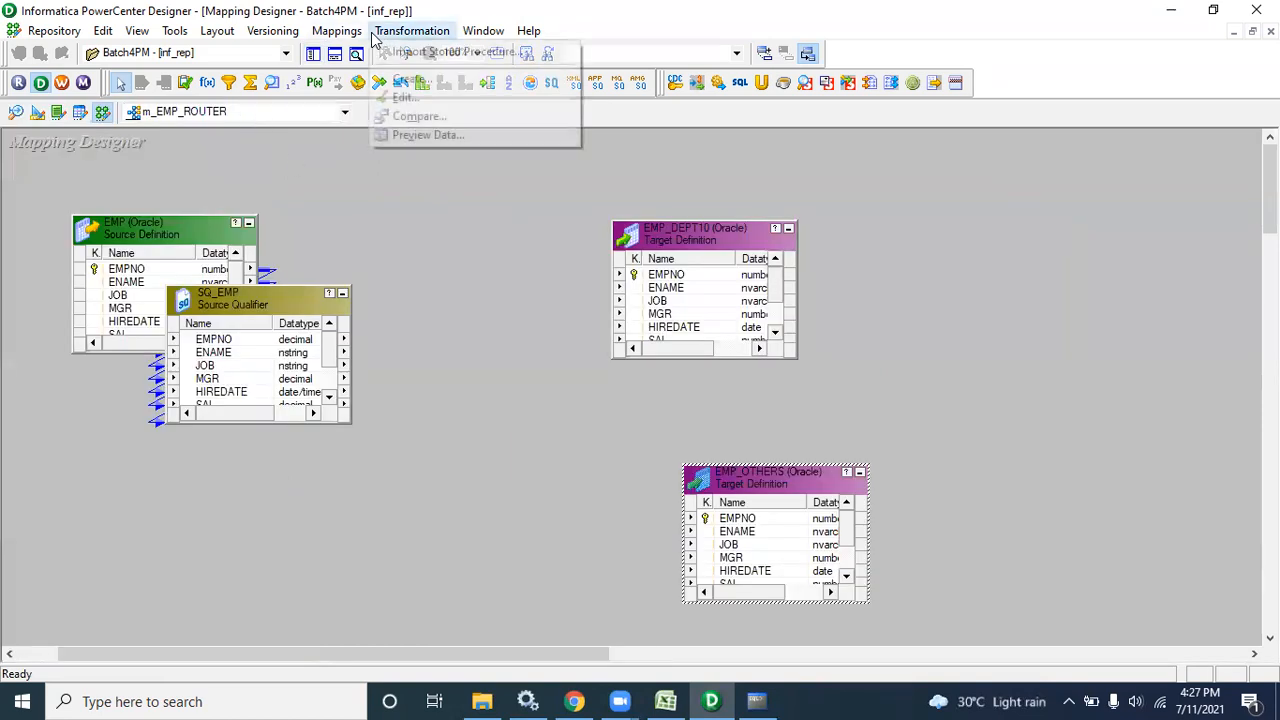
click(405, 90)
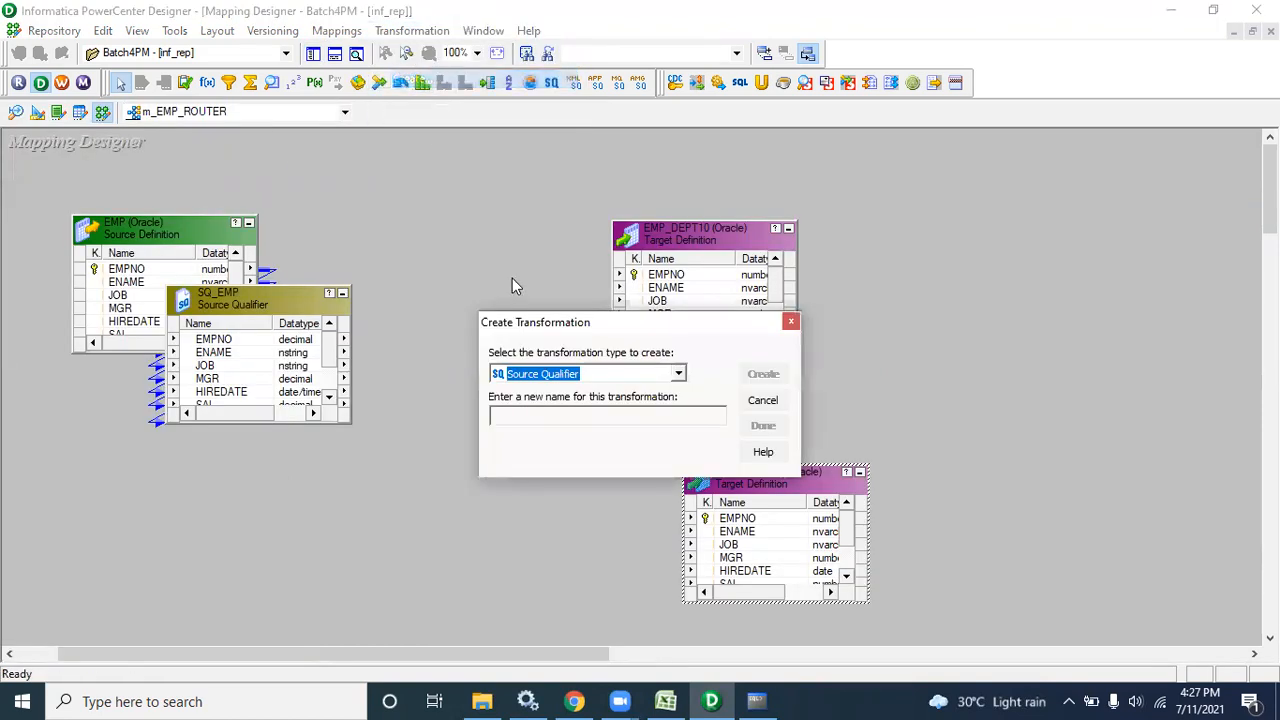
key(r)
key(r)
click(556, 415)
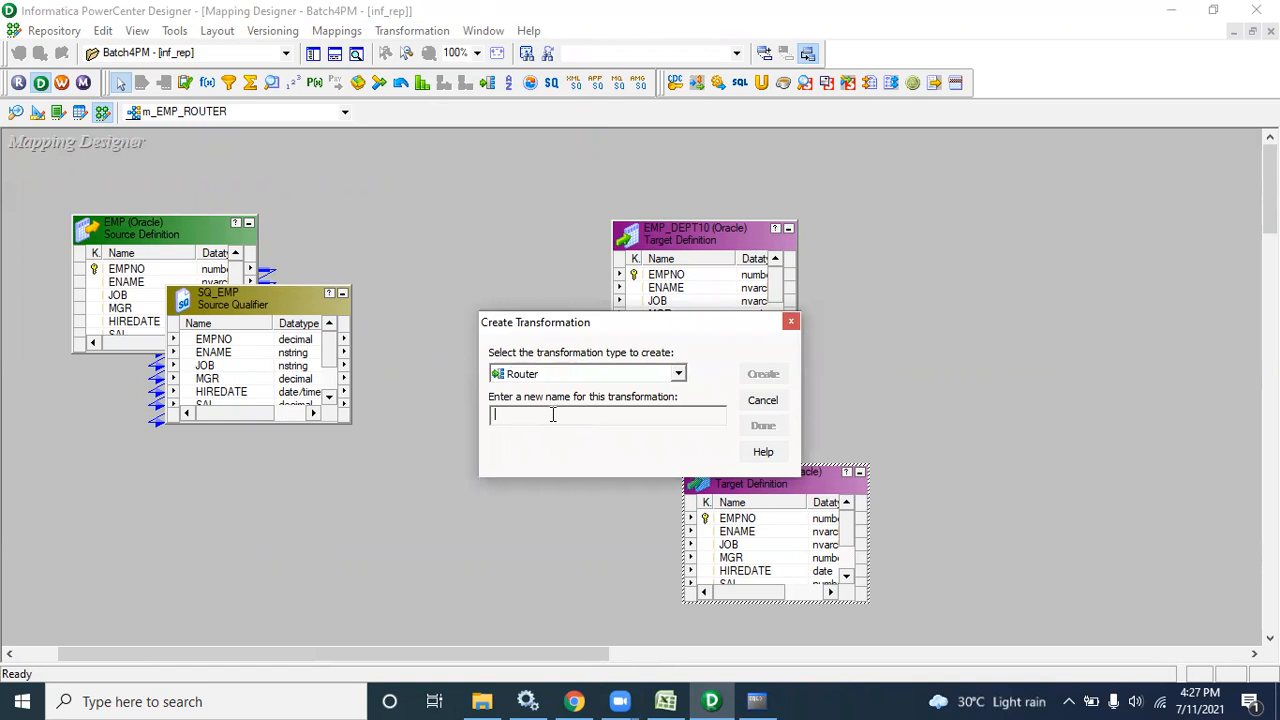
text(r)
text(tr_emp)
key(Return)
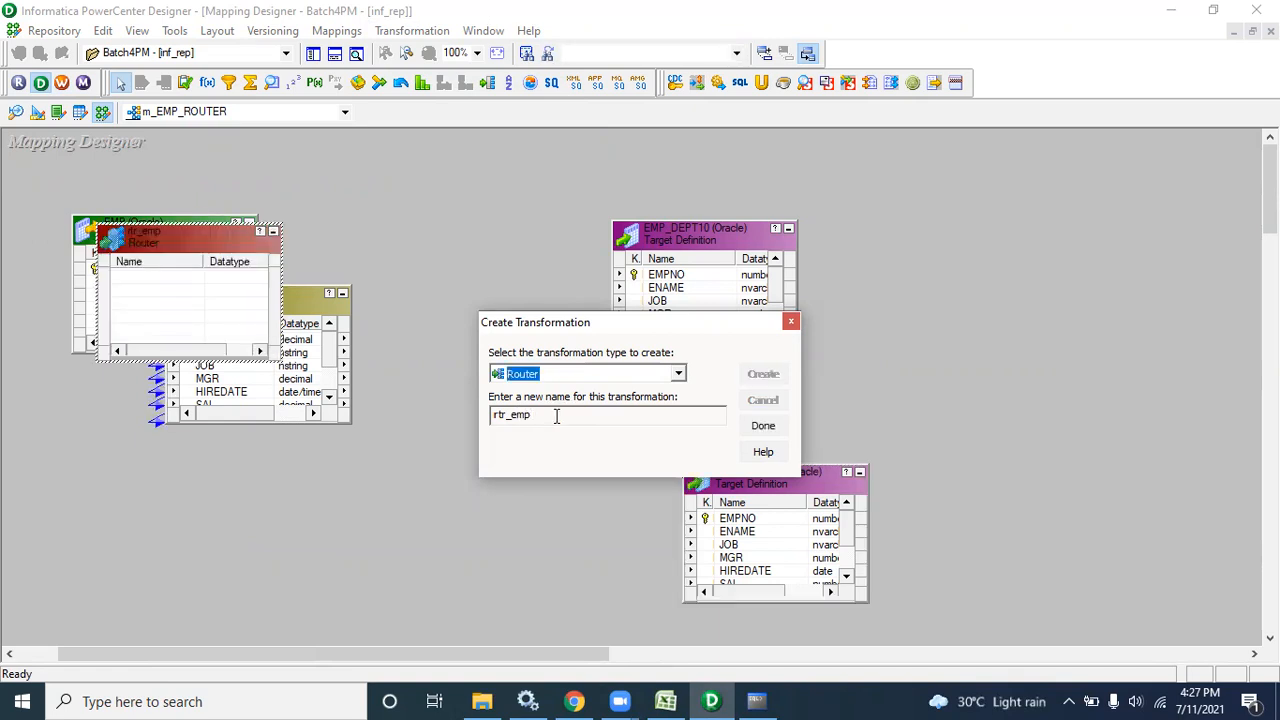
click(765, 424)
drag(206, 229, 519, 306)
Select all SQ_EMP ports and link them into the rtr_emp router
click(237, 368)
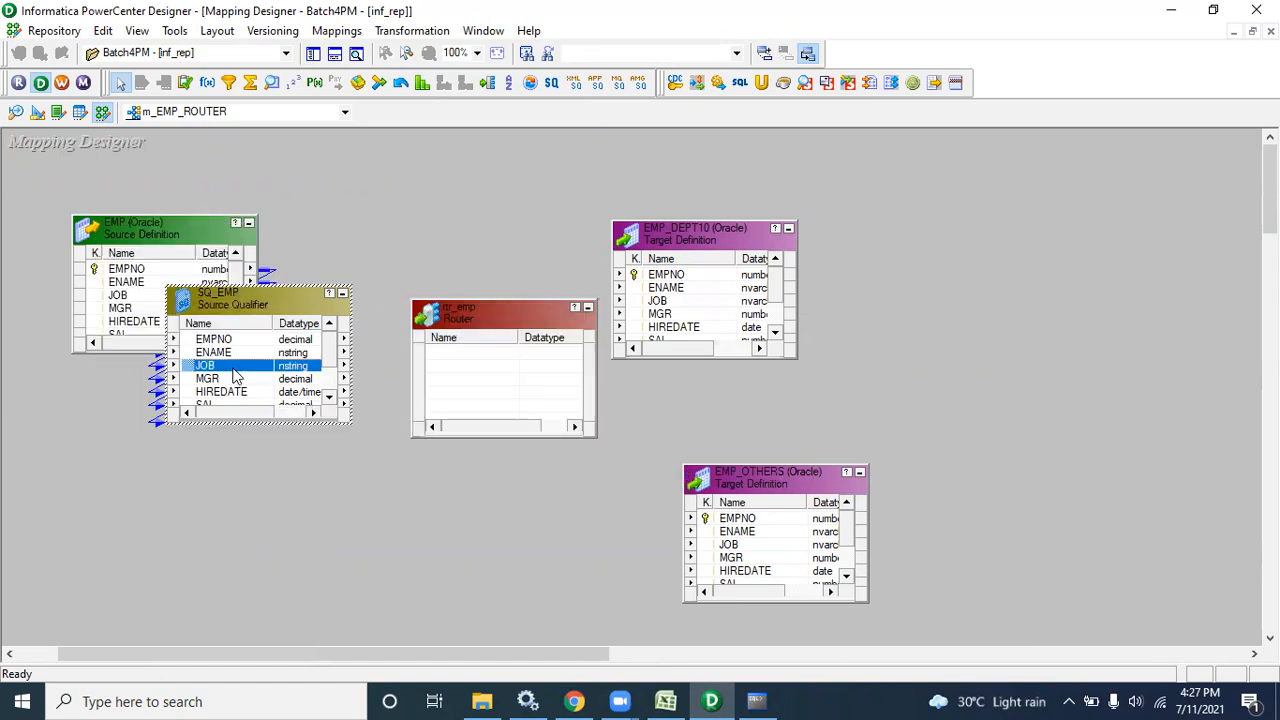
right_click(237, 368)
click(262, 380)
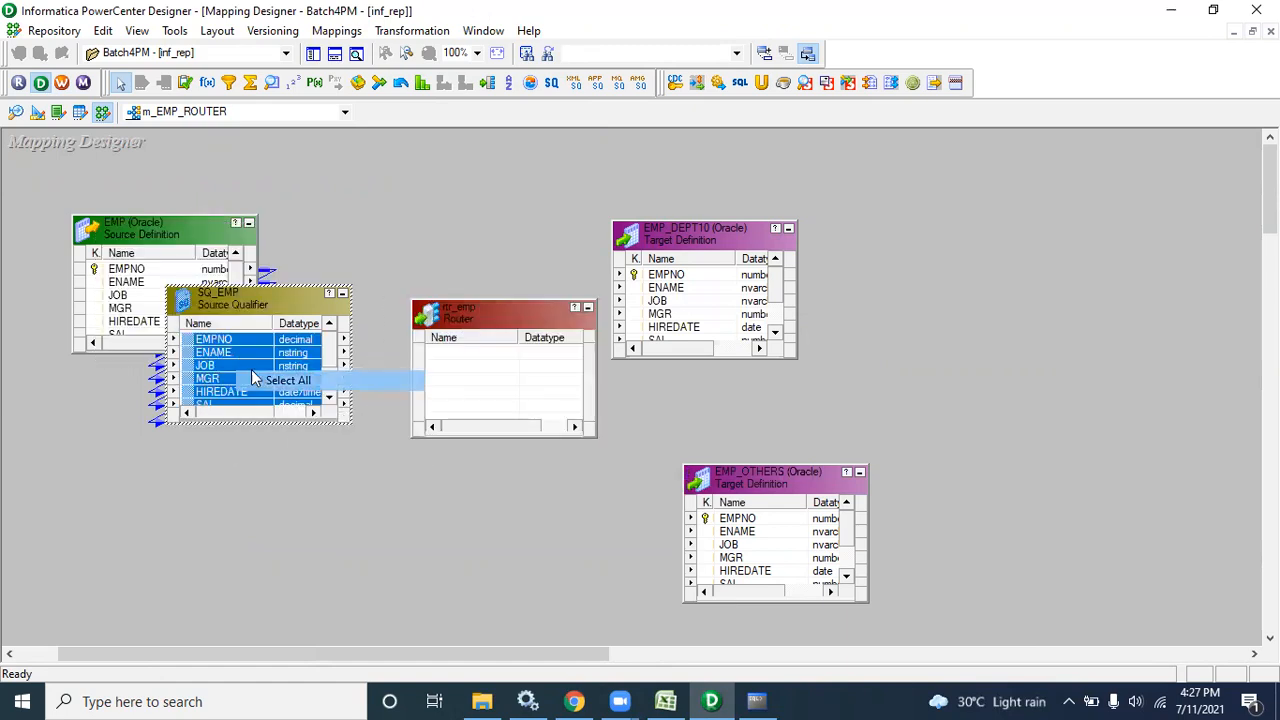
drag(222, 343, 446, 368)
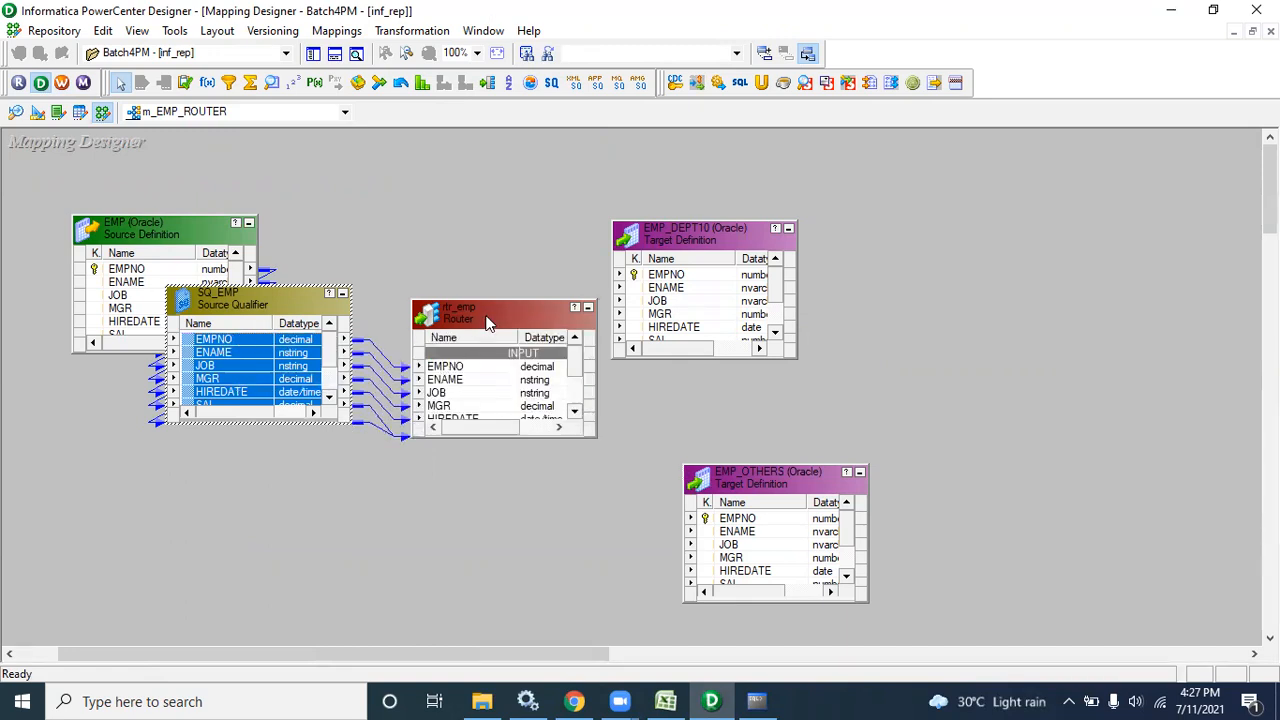
Enlarge rtr_emp and reposition EMP_DEPT10, EMP, SQ_EMP and the router on the canvas
drag(487, 302, 487, 171)
drag(666, 234, 812, 226)
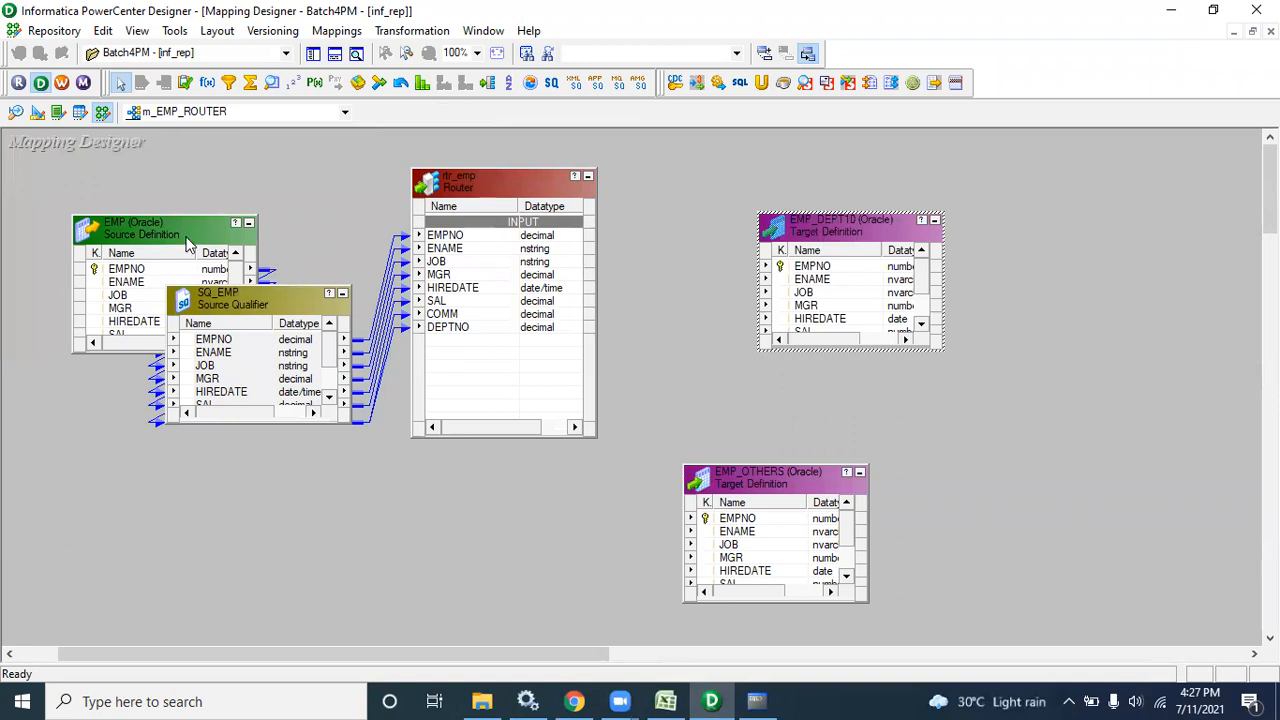
drag(192, 238, 97, 252)
drag(260, 310, 262, 226)
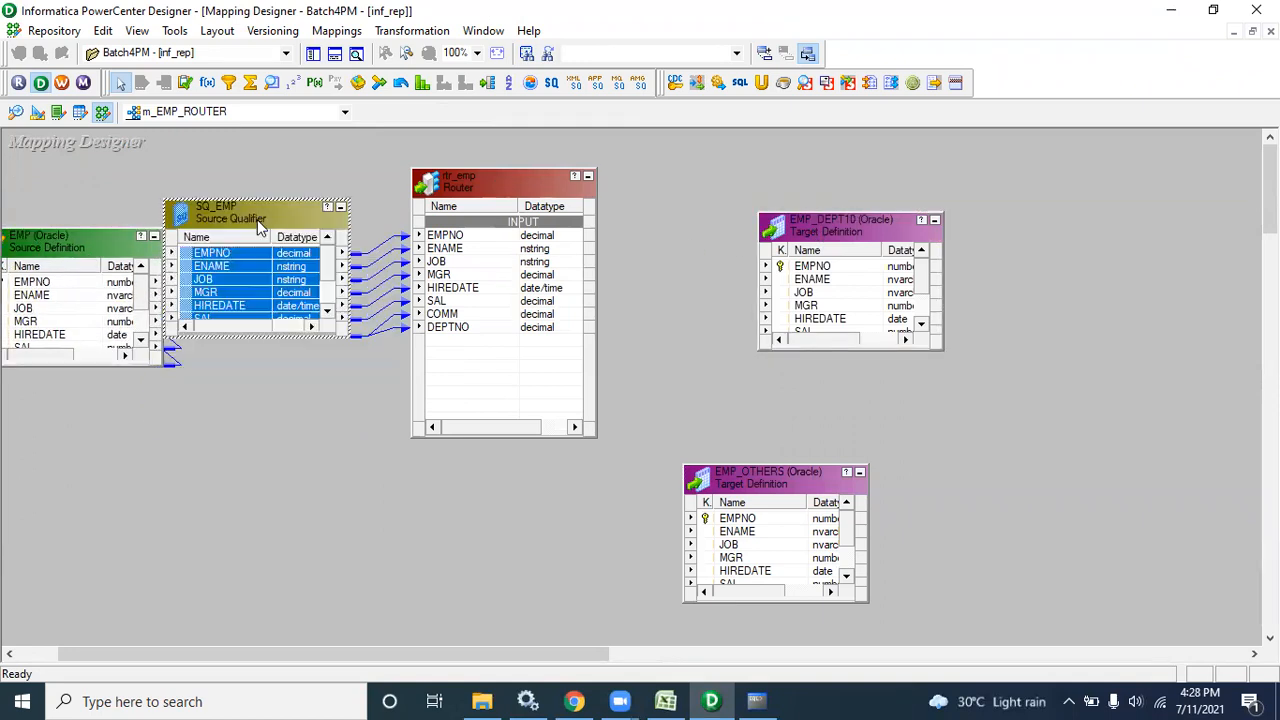
drag(458, 182, 497, 196)
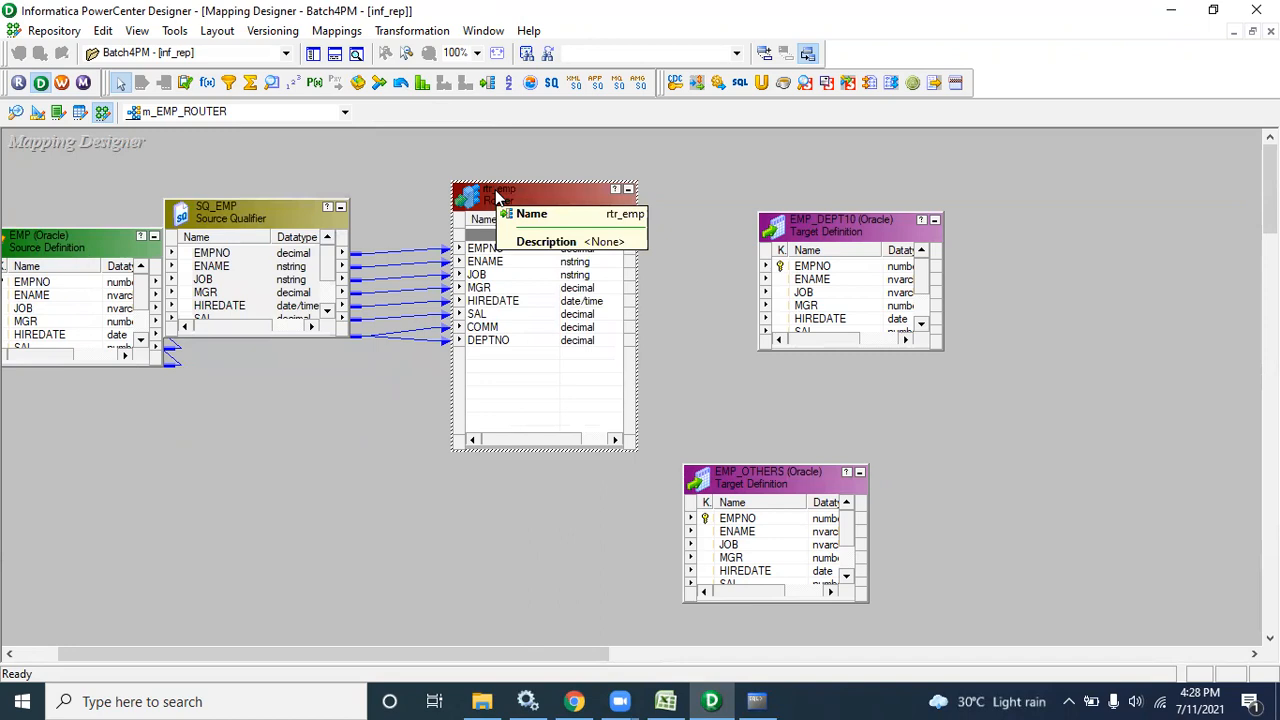
Select the router ports EMPNO through DEPTNO and try linking them to EMP_DEPT10
click(477, 252)
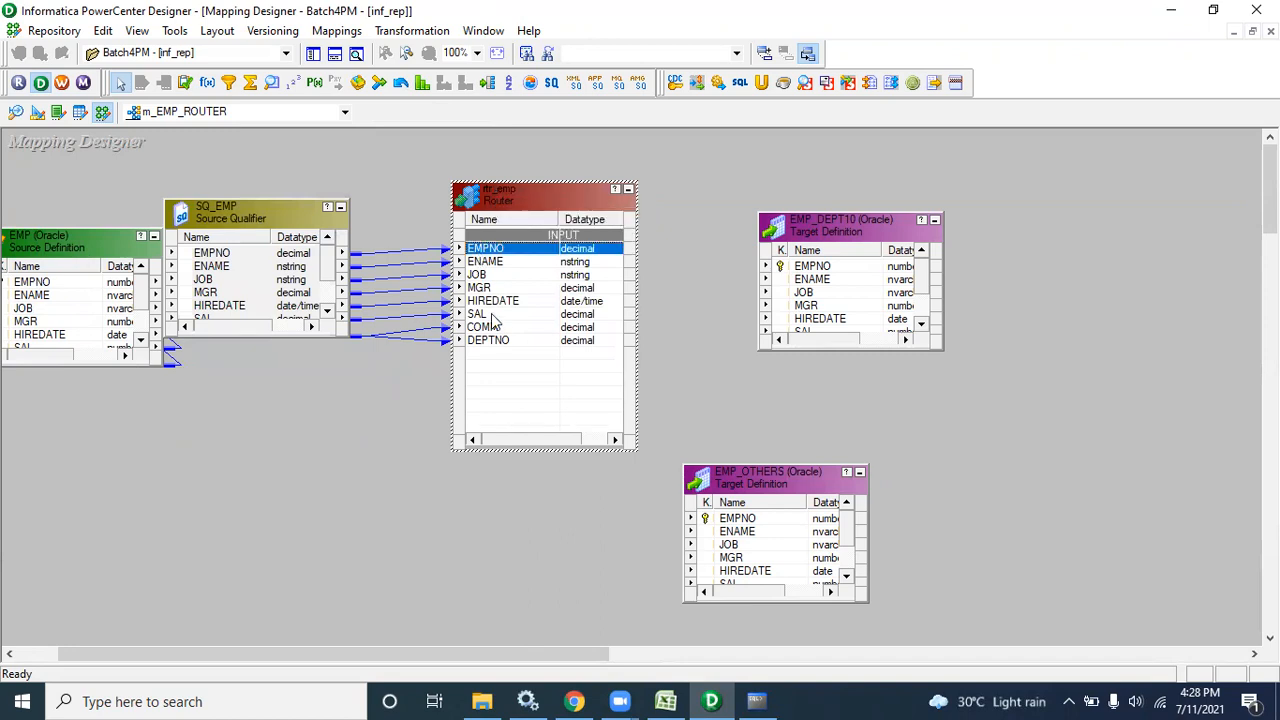
shift+click(500, 343)
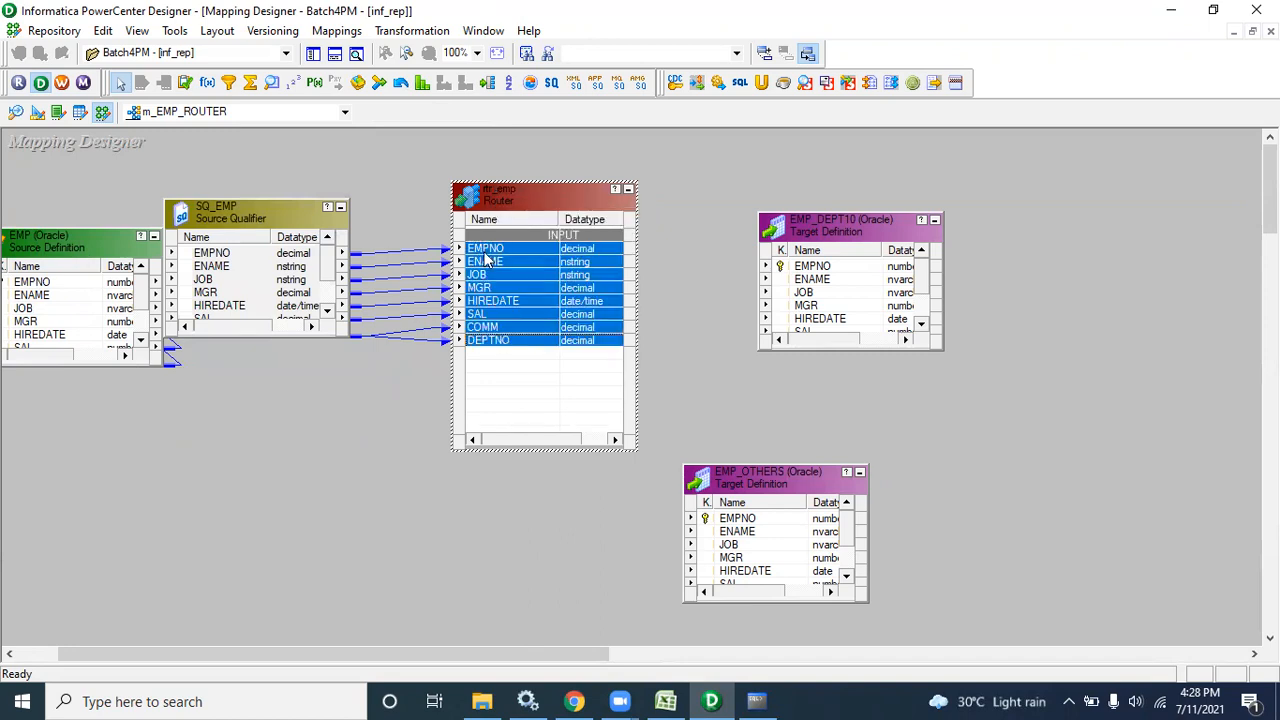
drag(490, 258, 796, 293)
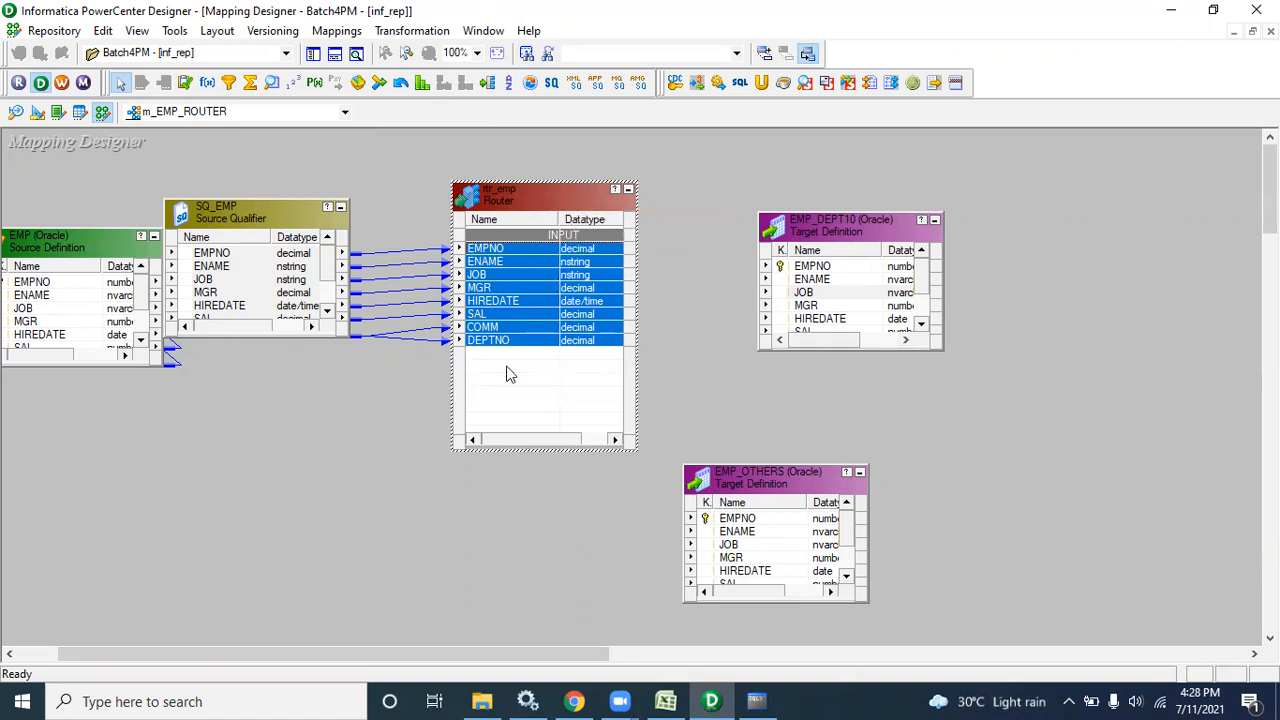
Browse rtr_emp's settings, add a group, then remove the groups and close without output groups
double_click(504, 206)
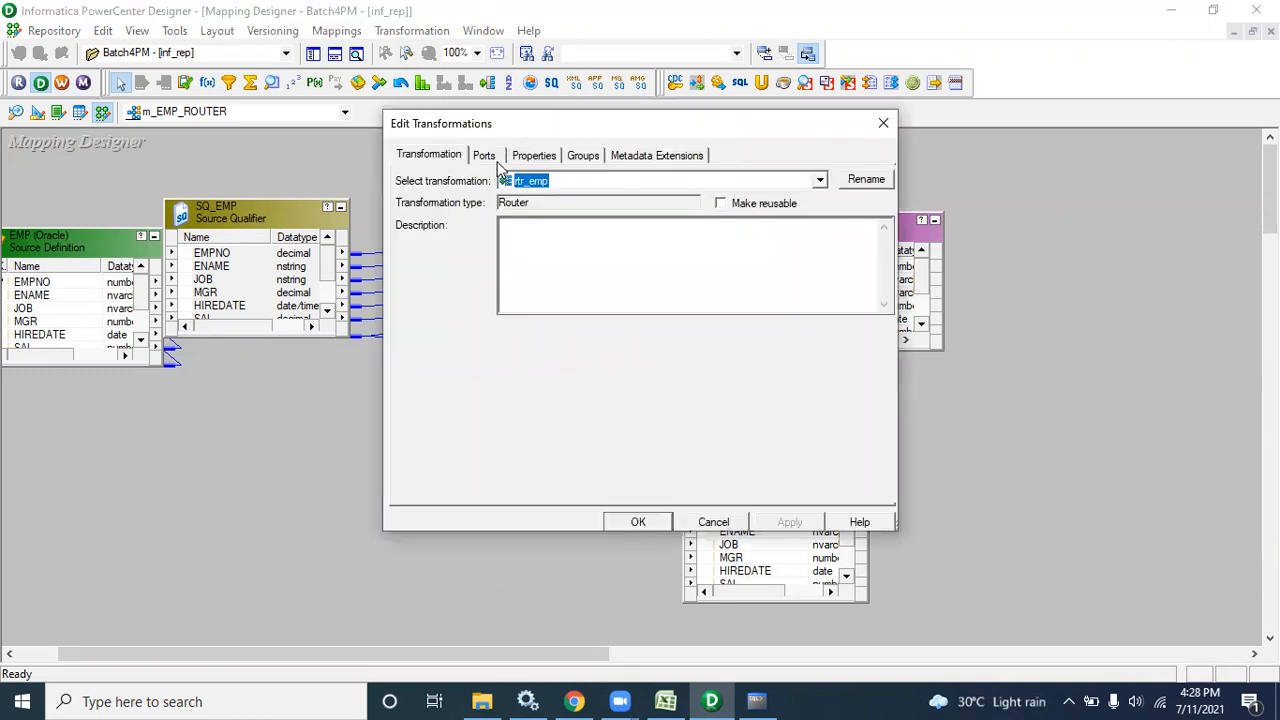
click(488, 157)
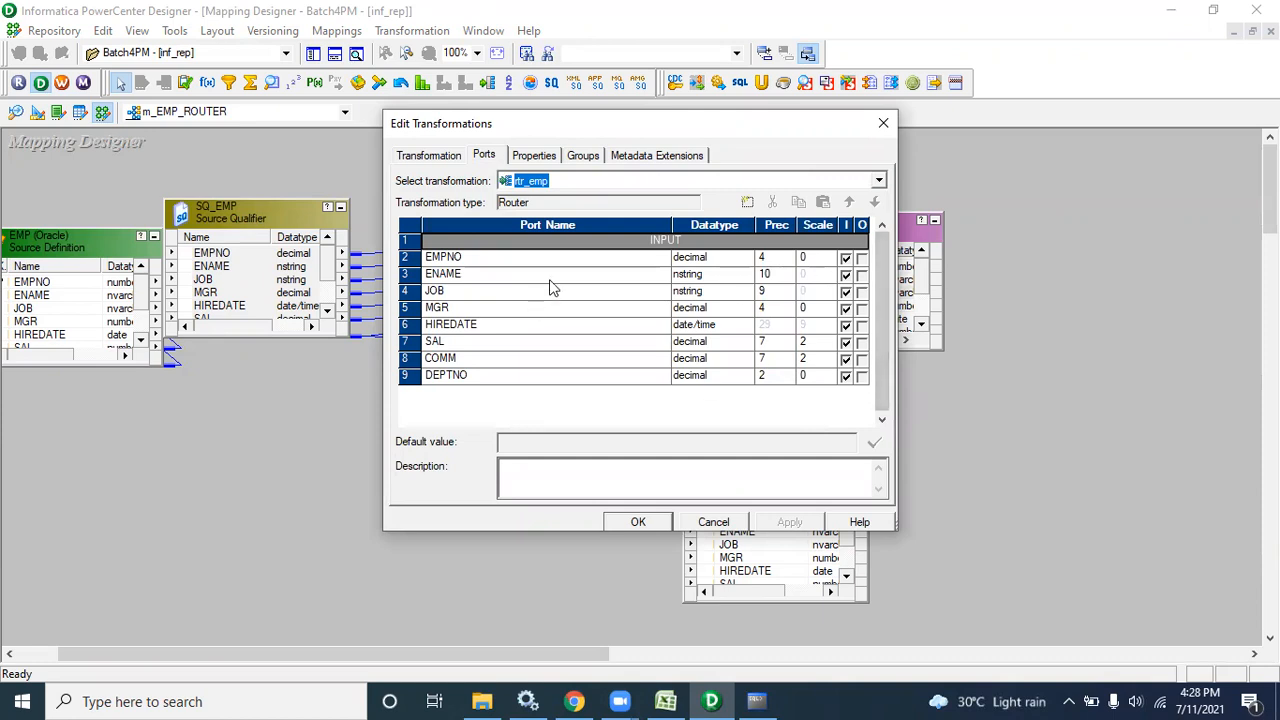
click(534, 157)
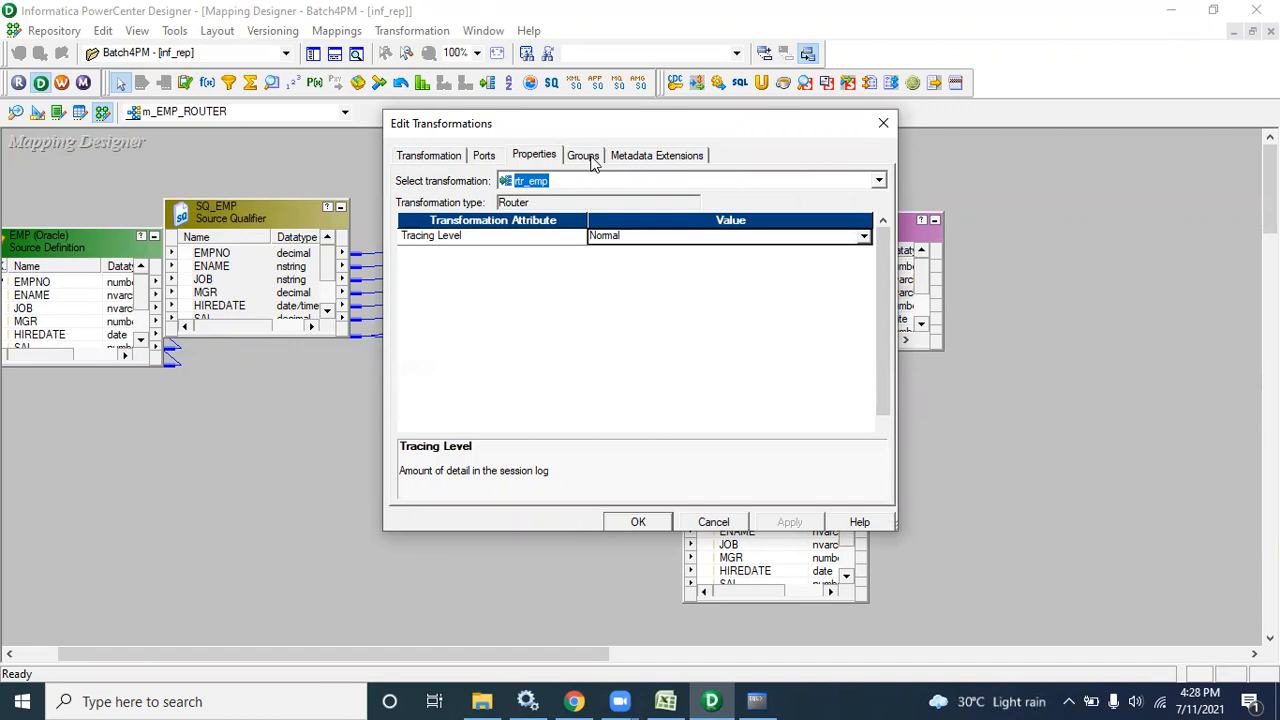
click(588, 158)
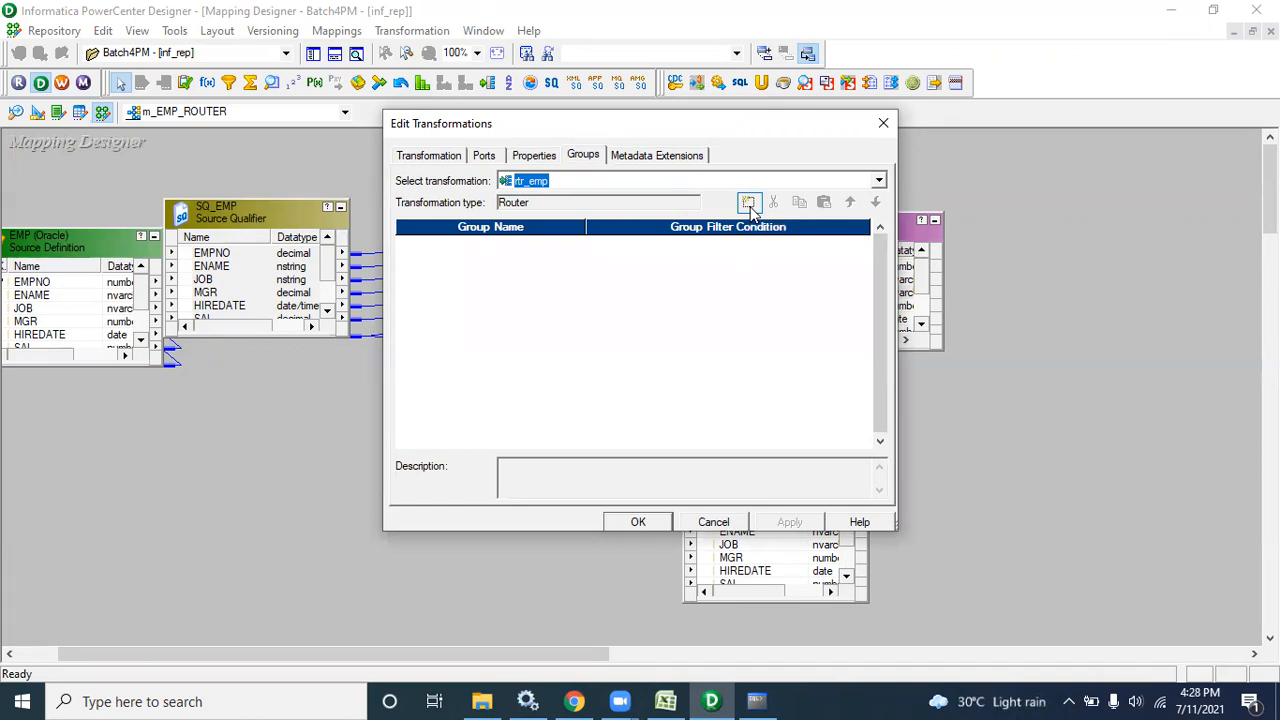
click(748, 204)
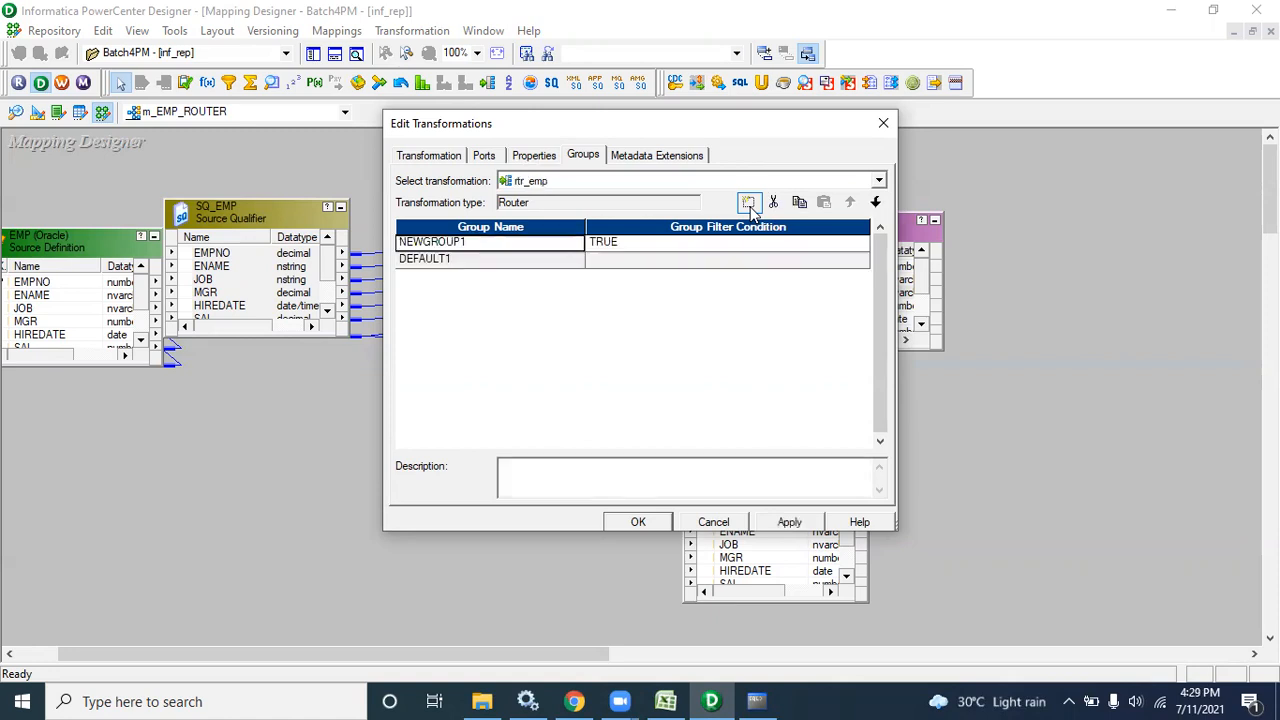
click(442, 262)
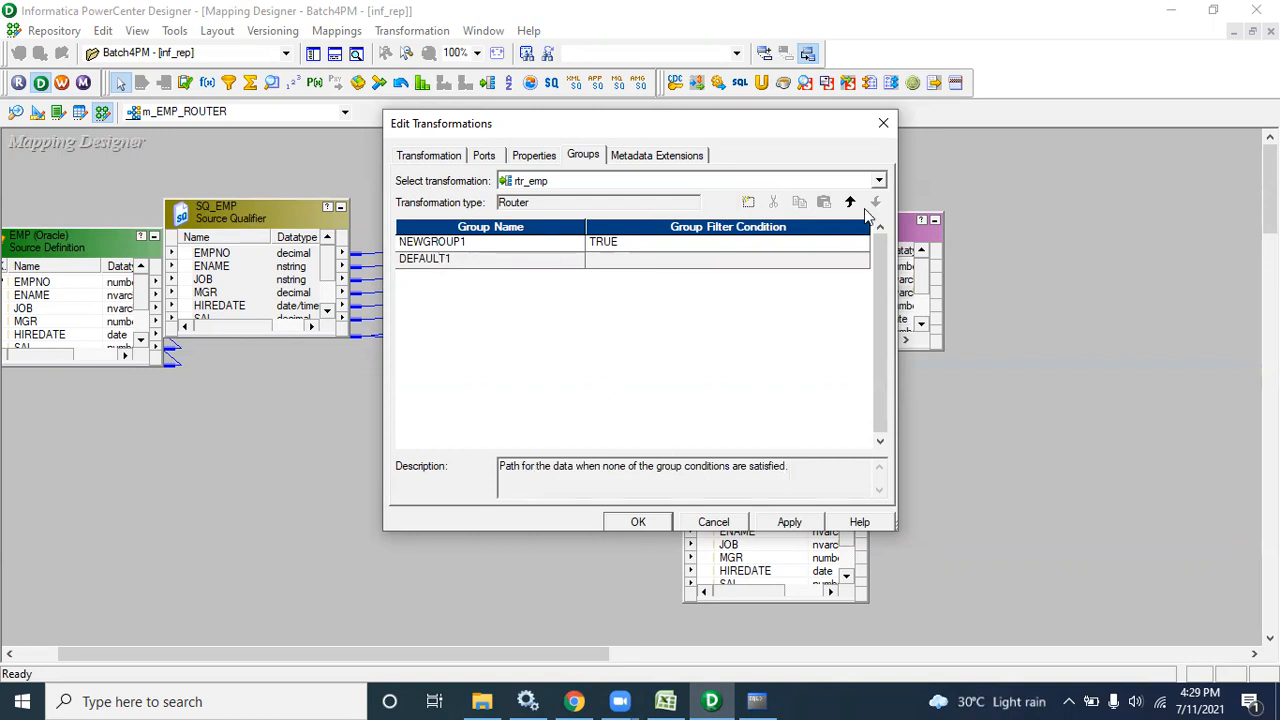
click(551, 242)
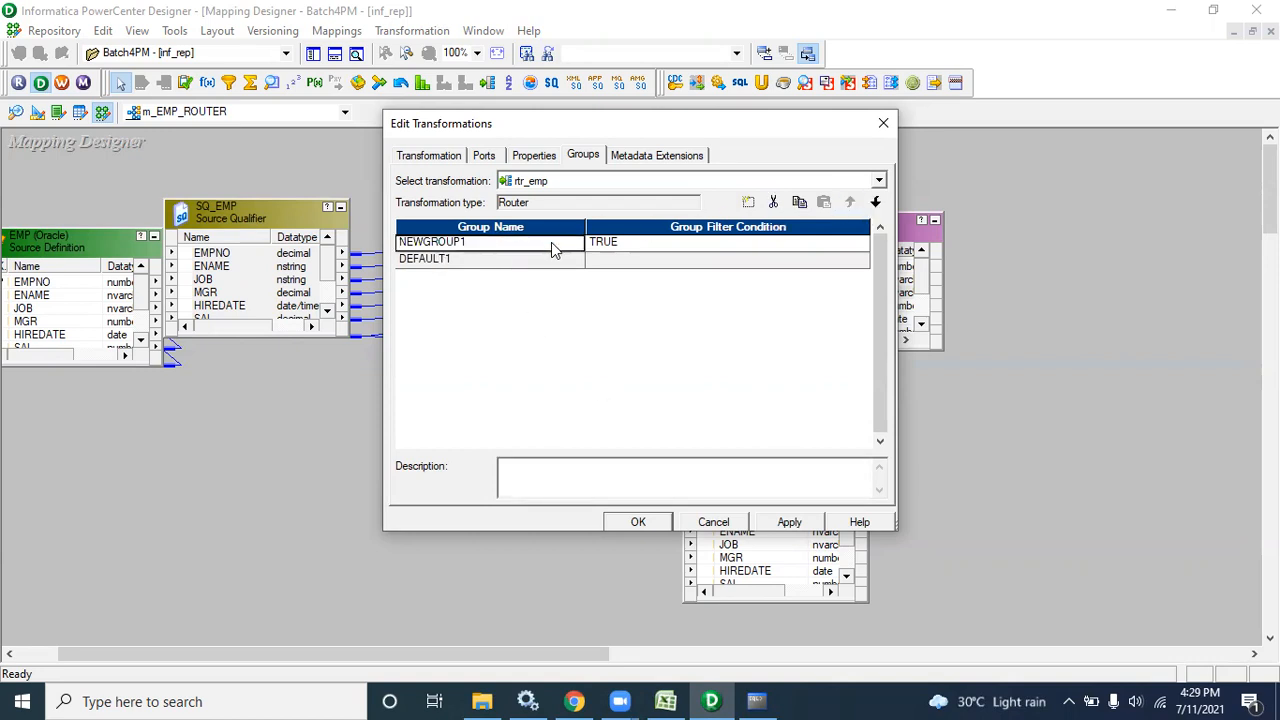
click(773, 203)
click(662, 523)
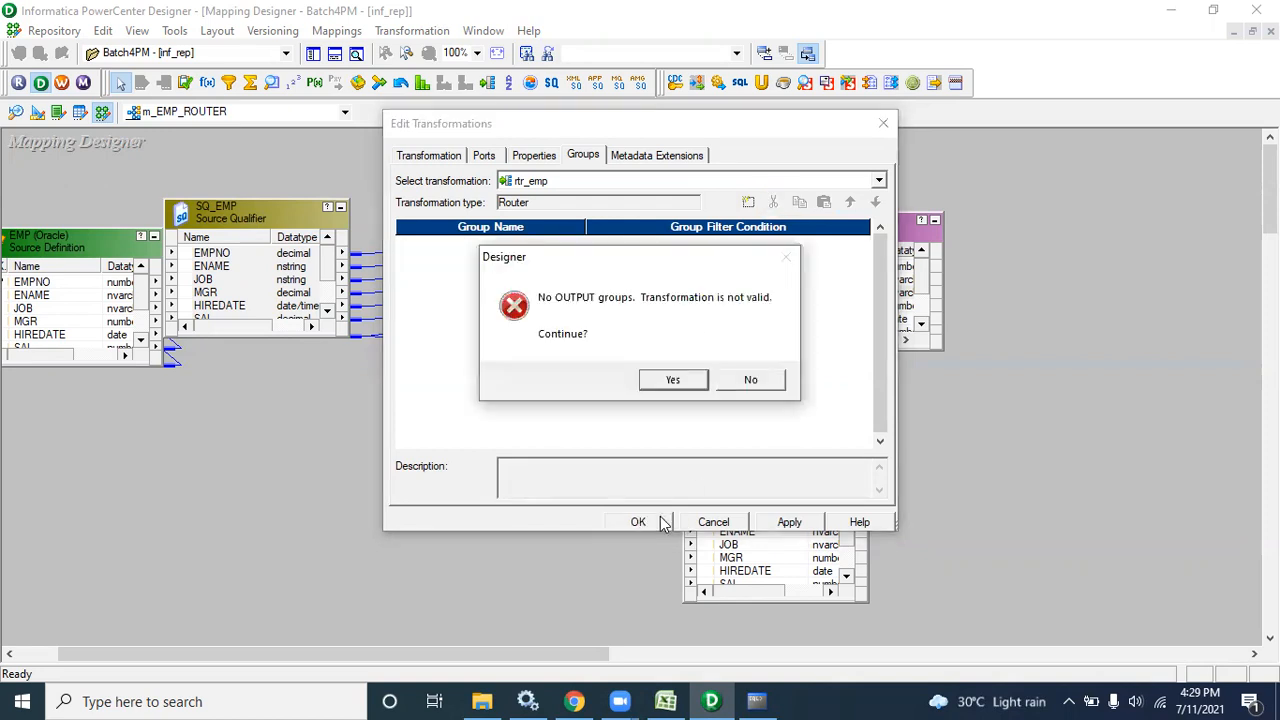
click(673, 380)
Reopen rtr_emp, add the NEWGROUP1 output group on the Groups tab, and save it
click(552, 304)
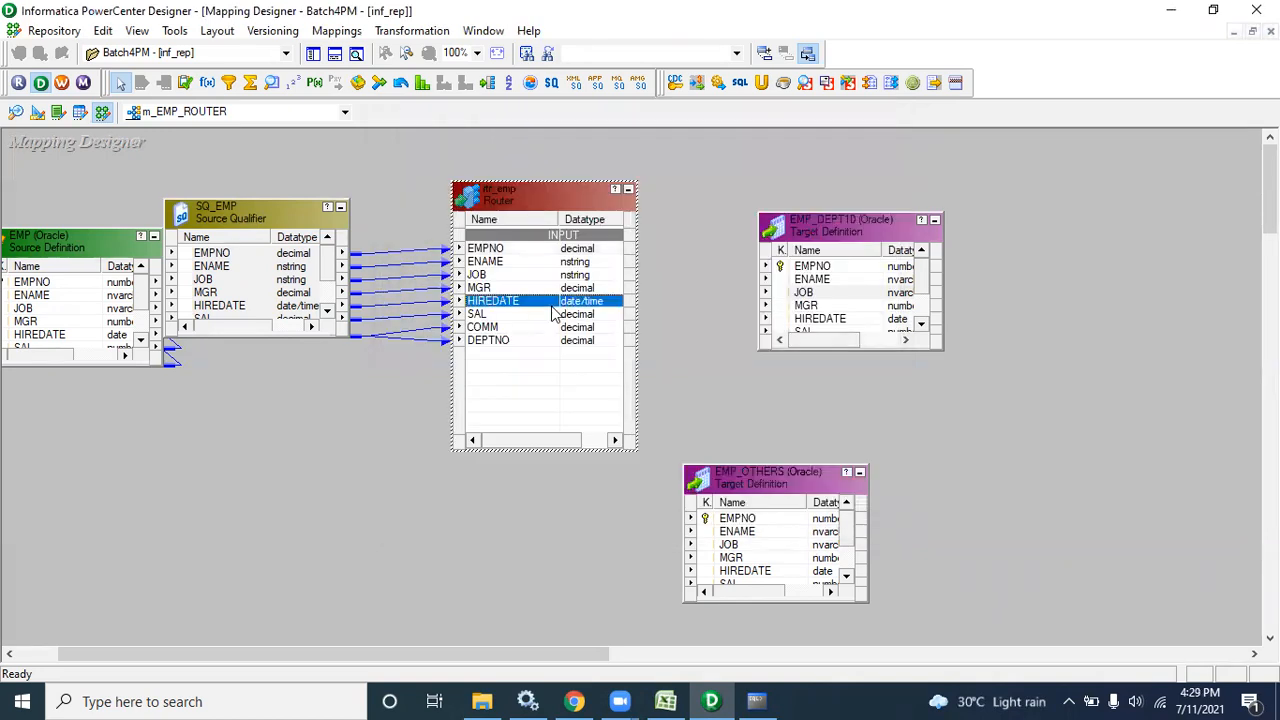
double_click(552, 314)
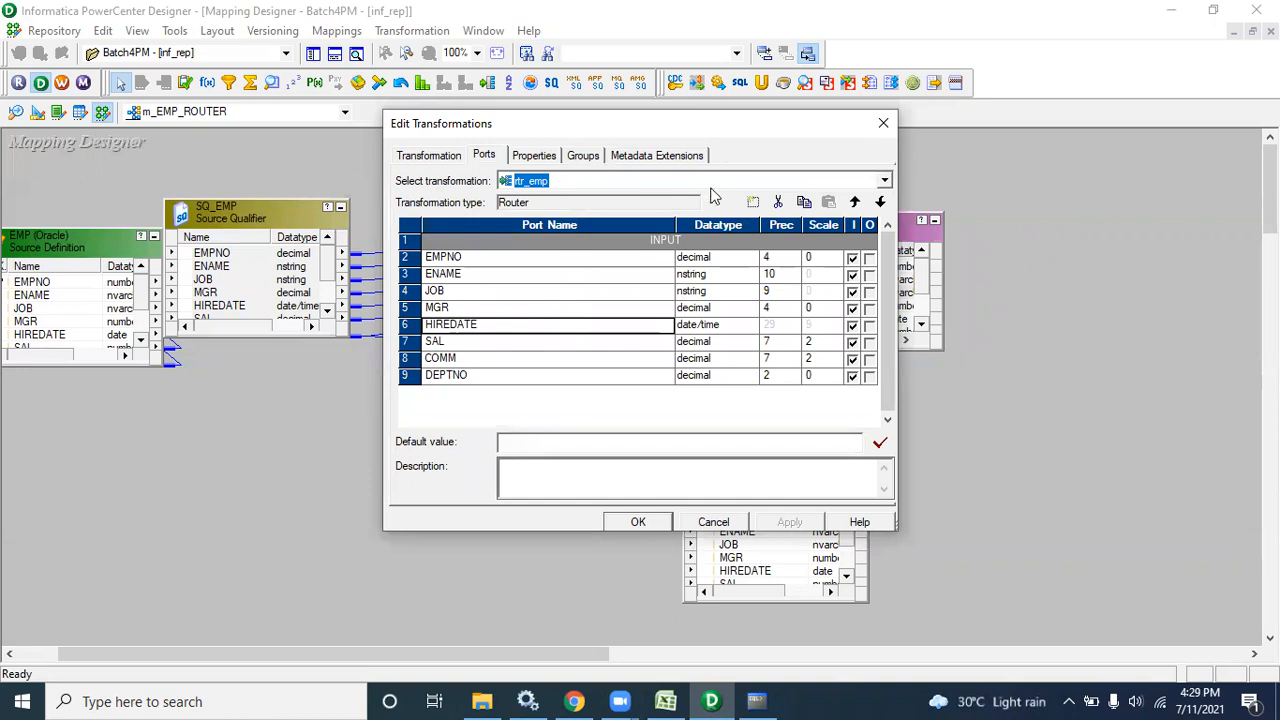
click(584, 160)
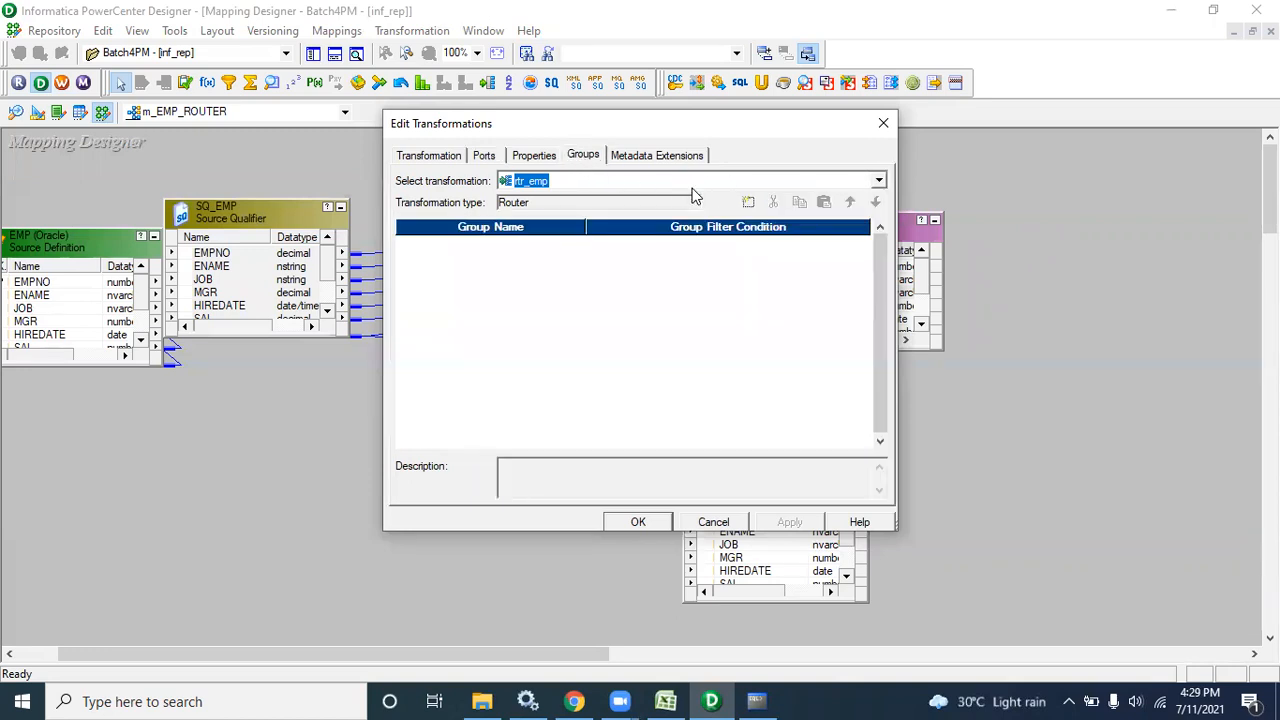
click(748, 204)
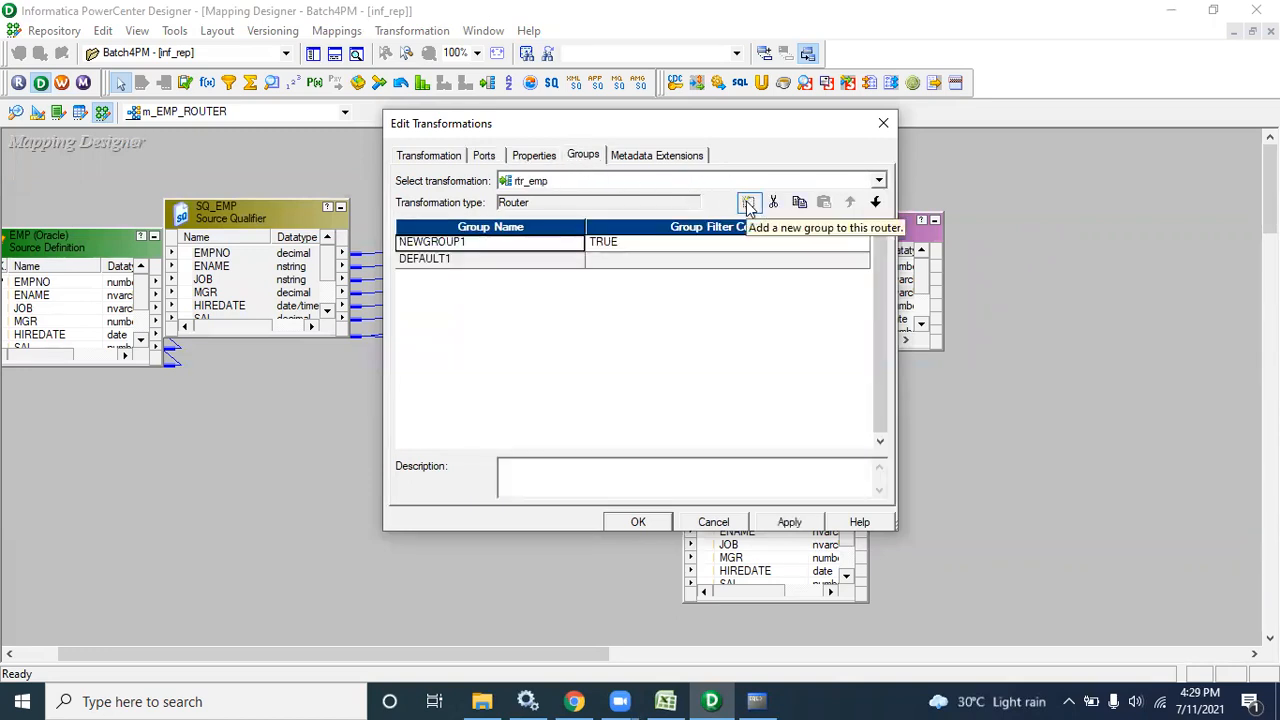
click(638, 522)
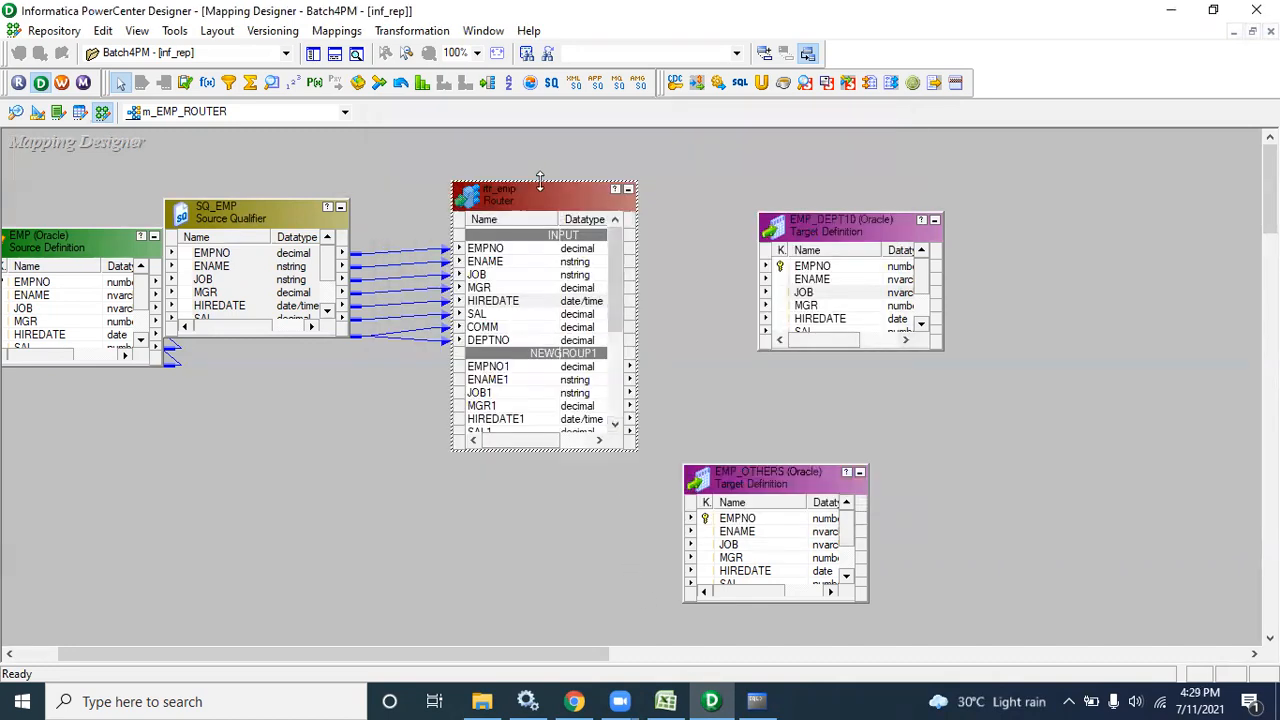
Reopen rtr_emp's groups and inspect the NEWGROUP1 and DEFAULT1 conditions and description
drag(540, 180, 540, 128)
drag(631, 262, 628, 308)
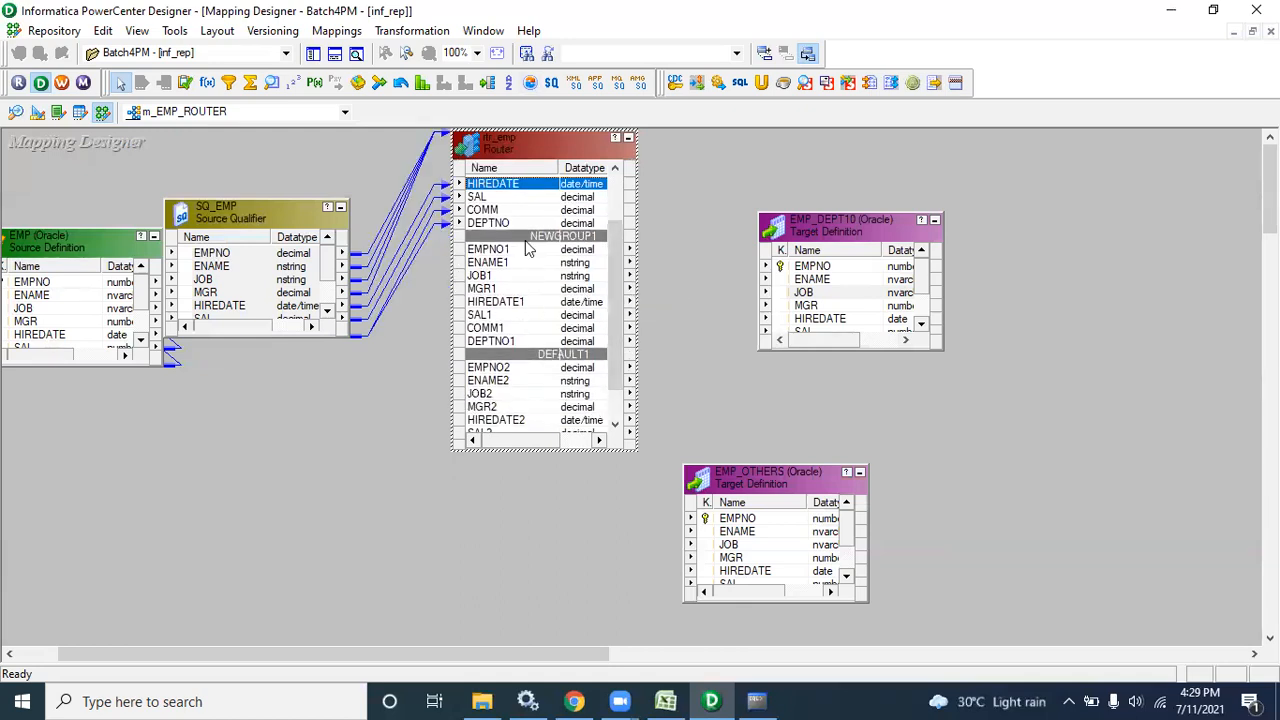
double_click(490, 150)
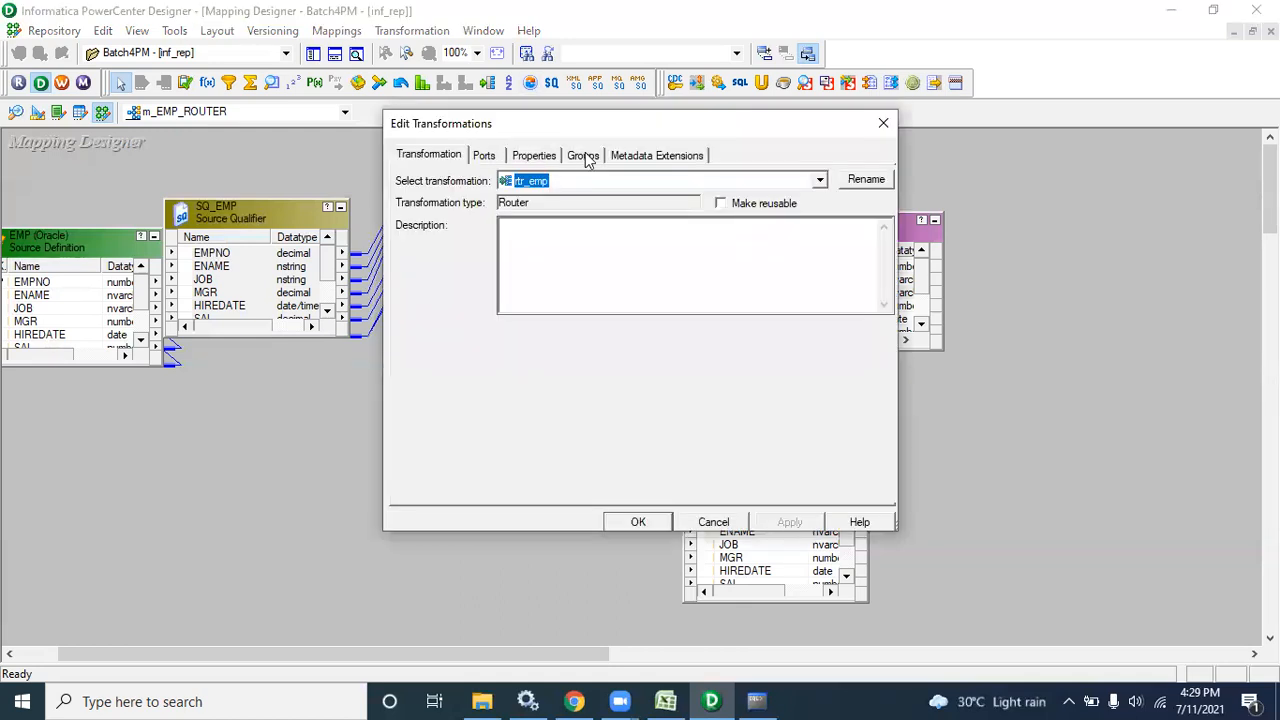
click(584, 157)
click(605, 250)
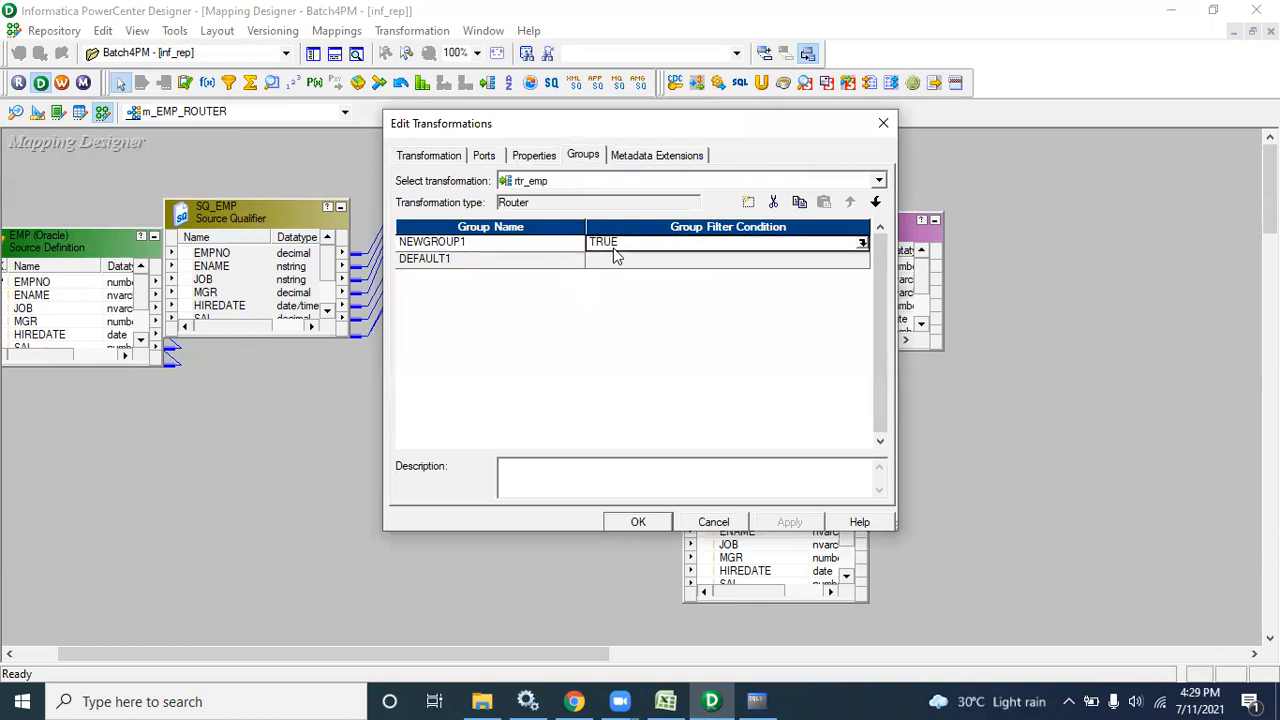
click(505, 262)
click(614, 261)
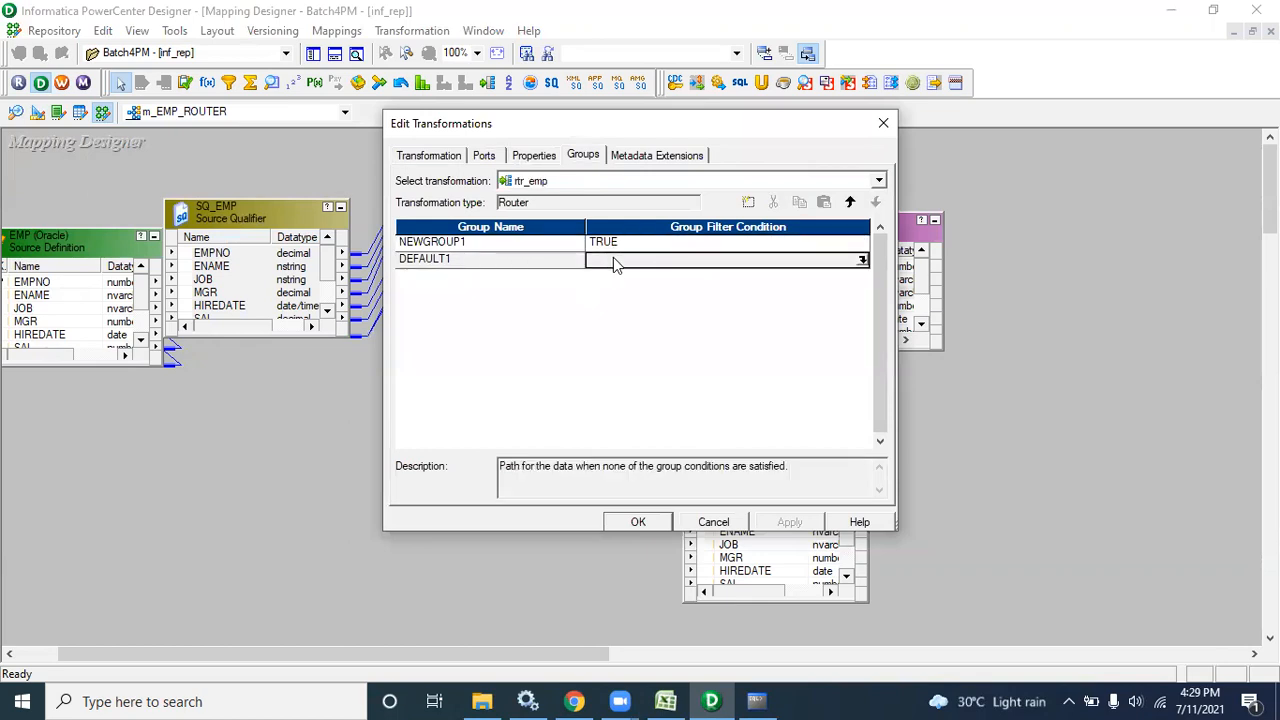
click(518, 263)
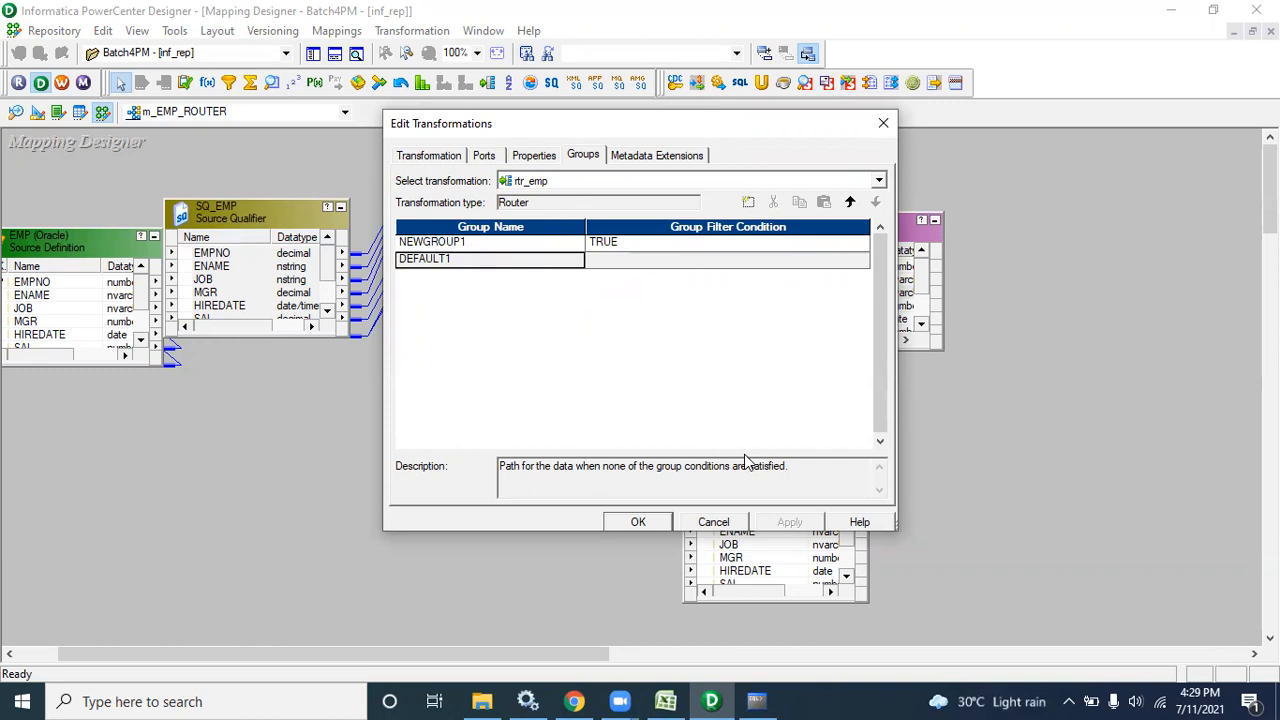
drag(798, 468, 491, 471)
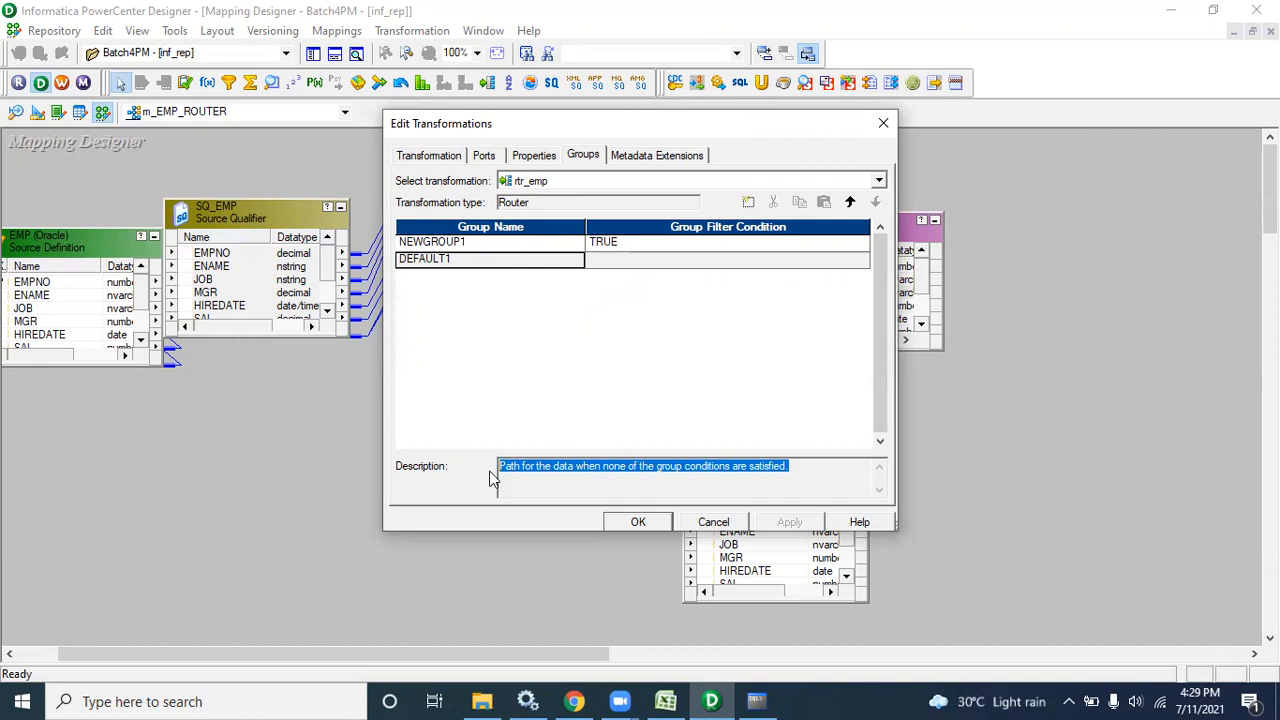
Add further output groups after NEWGROUP1 and review DEFAULT1's description
click(437, 241)
click(748, 202)
click(748, 202)
click(748, 202)
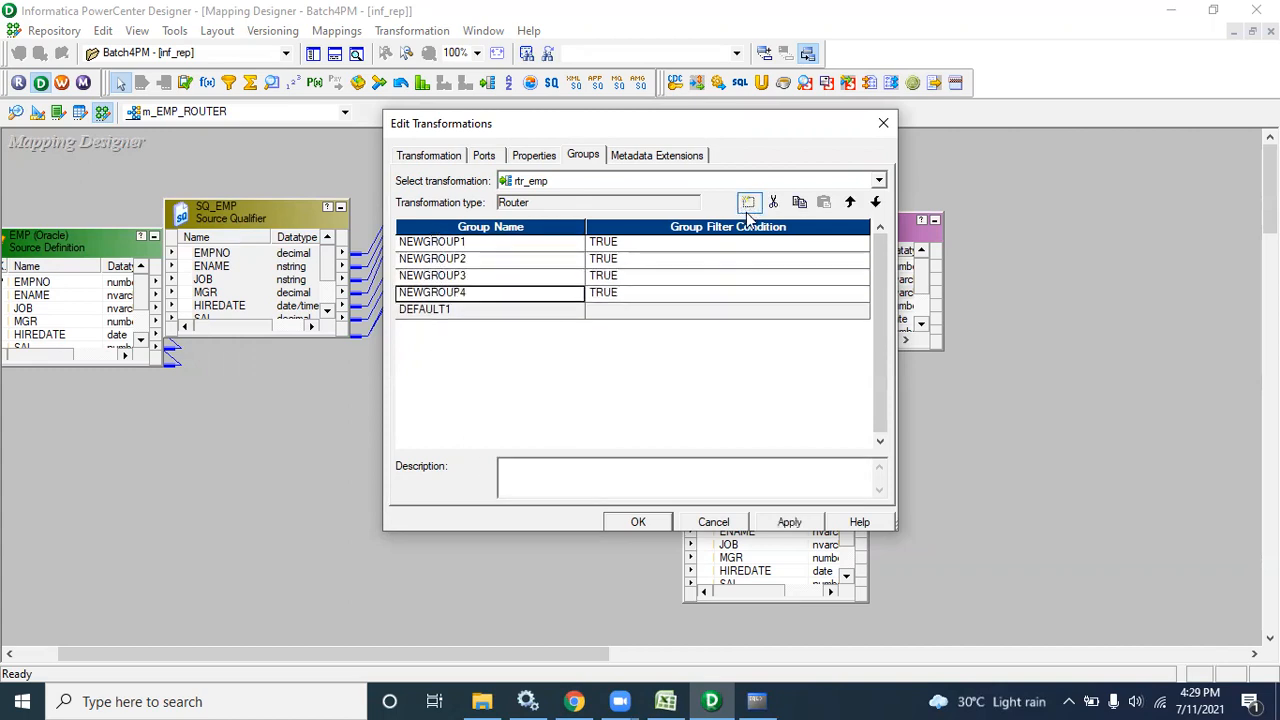
click(549, 312)
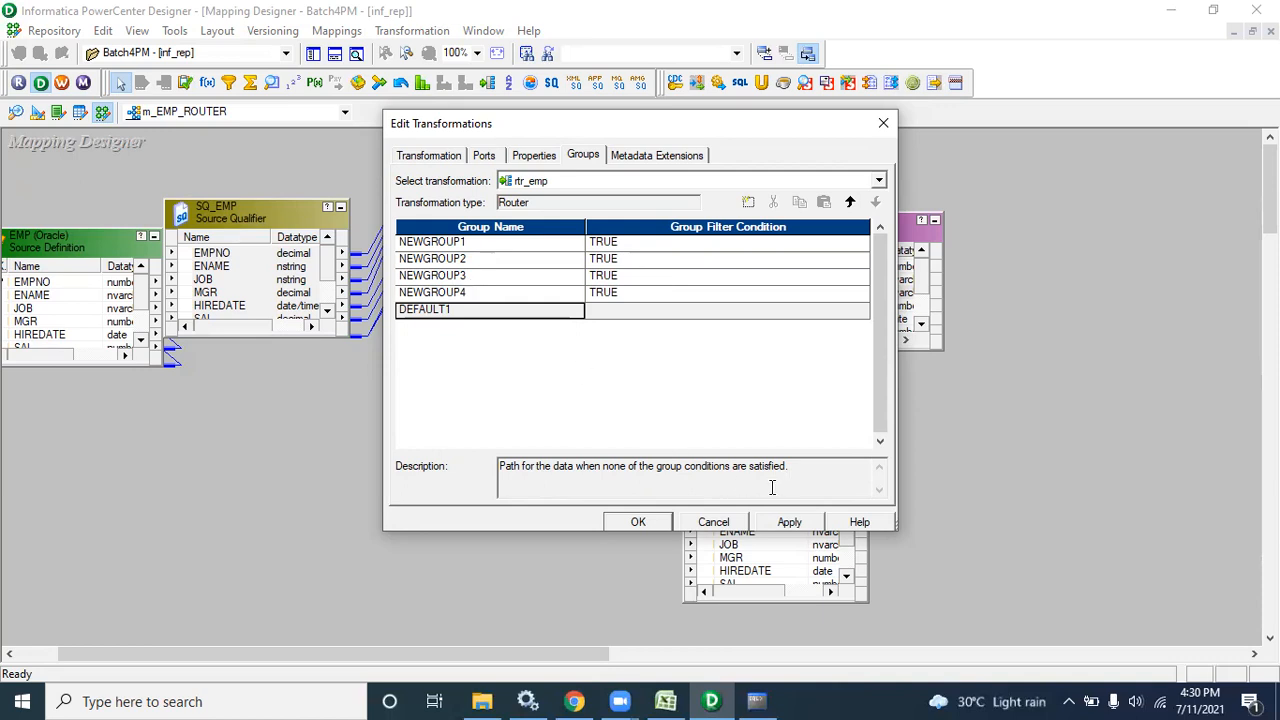
drag(803, 470, 493, 468)
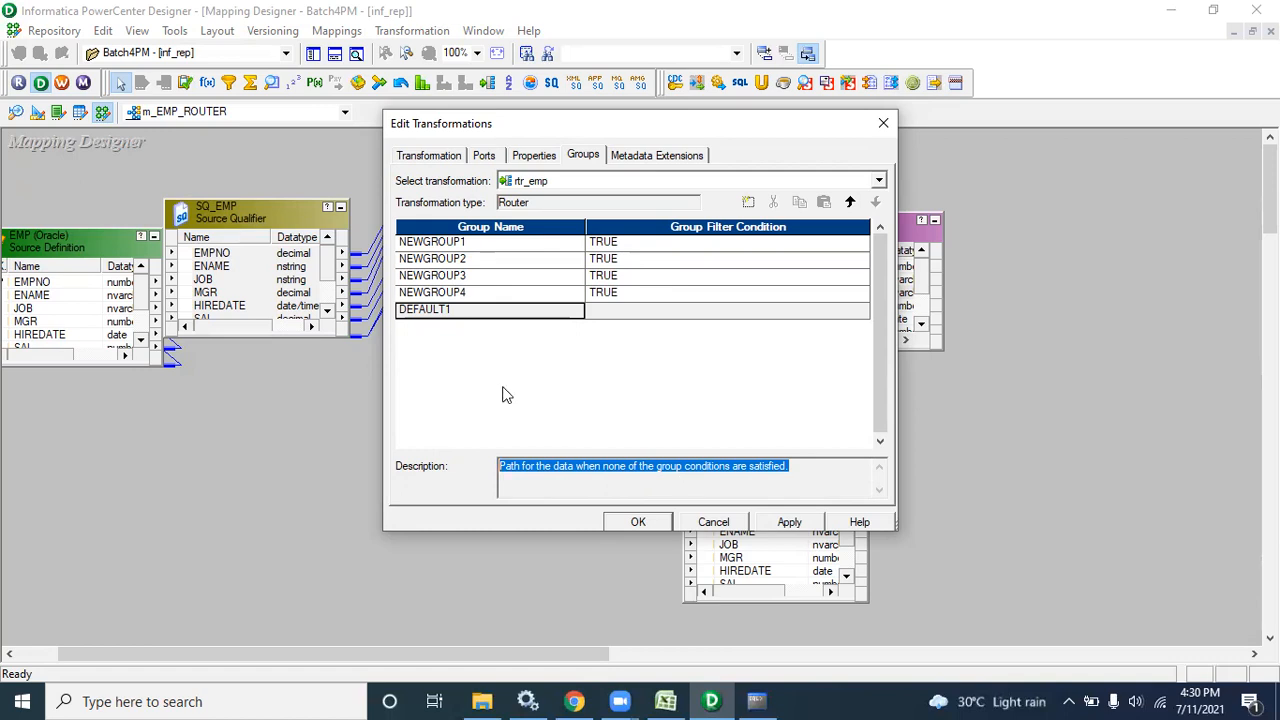
Delete NEWGROUP2, NEWGROUP3 and NEWGROUP4, then open NEWGROUP1's condition in the Expression Editor
click(400, 259)
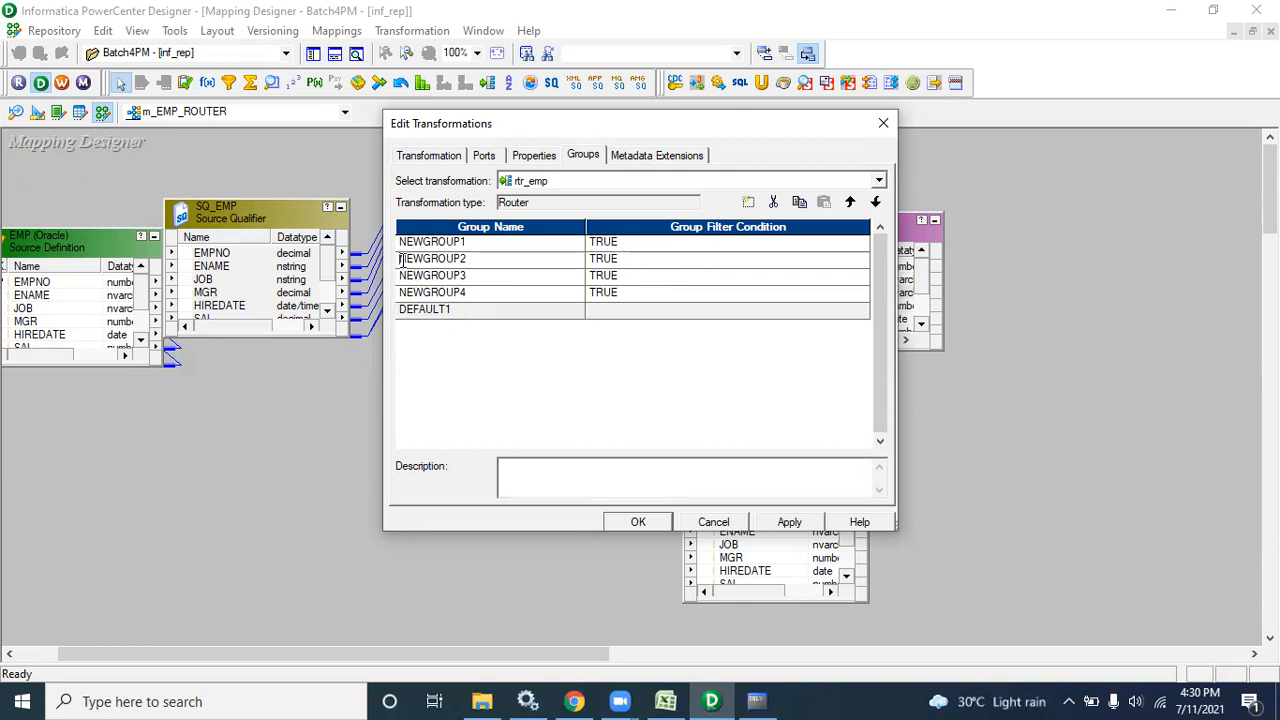
click(774, 202)
click(774, 202)
click(774, 202)
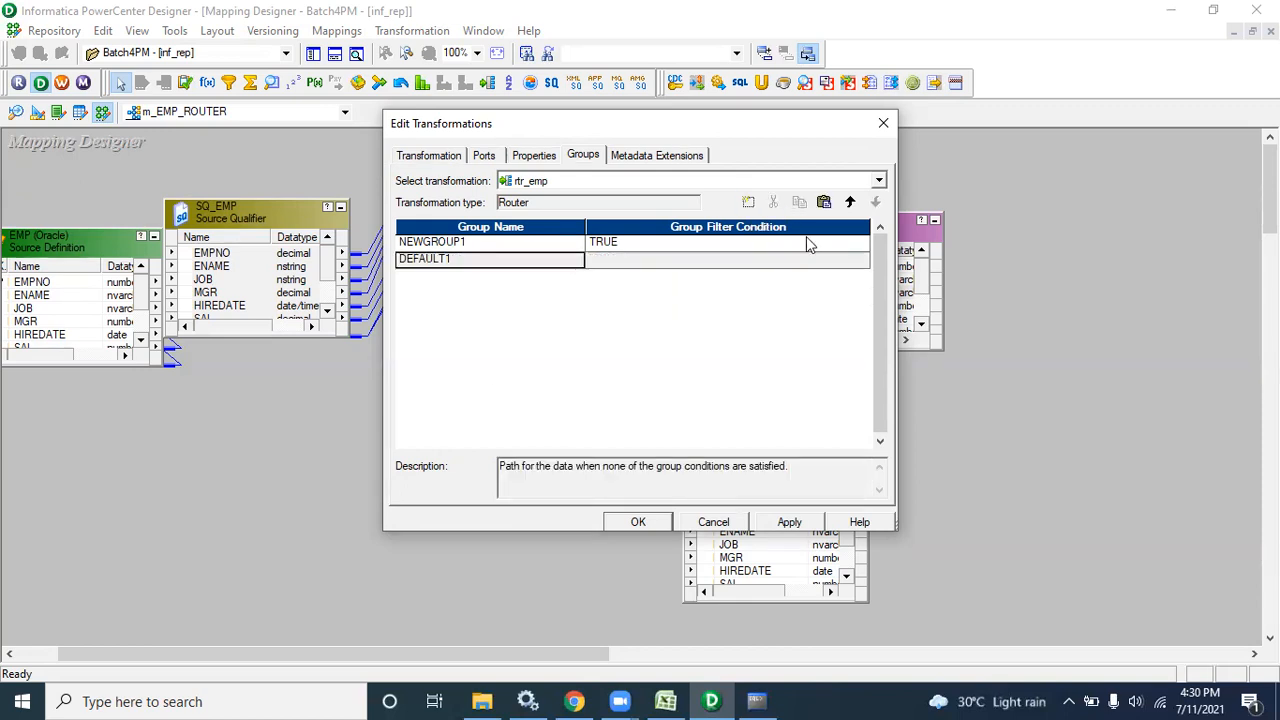
click(864, 244)
click(864, 244)
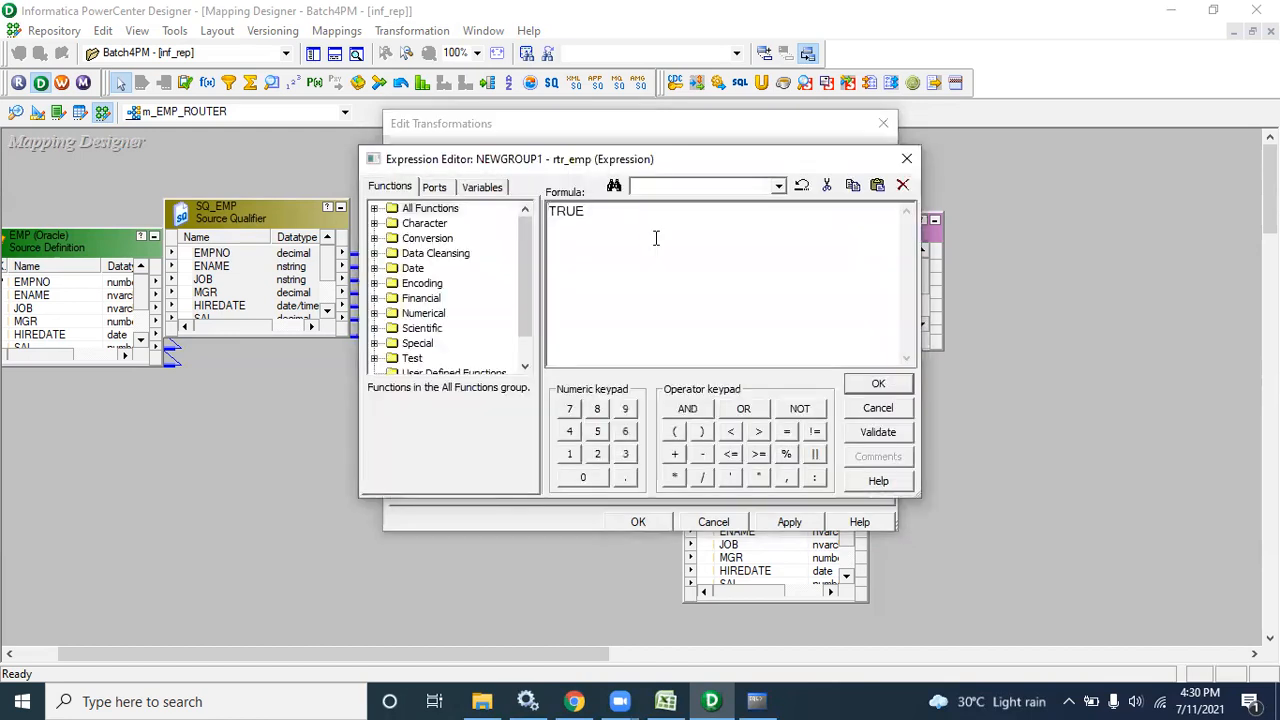
Replace the TRUE condition with DEPTNO = 10, validate it, and confirm
drag(640, 231, 508, 205)
click(435, 188)
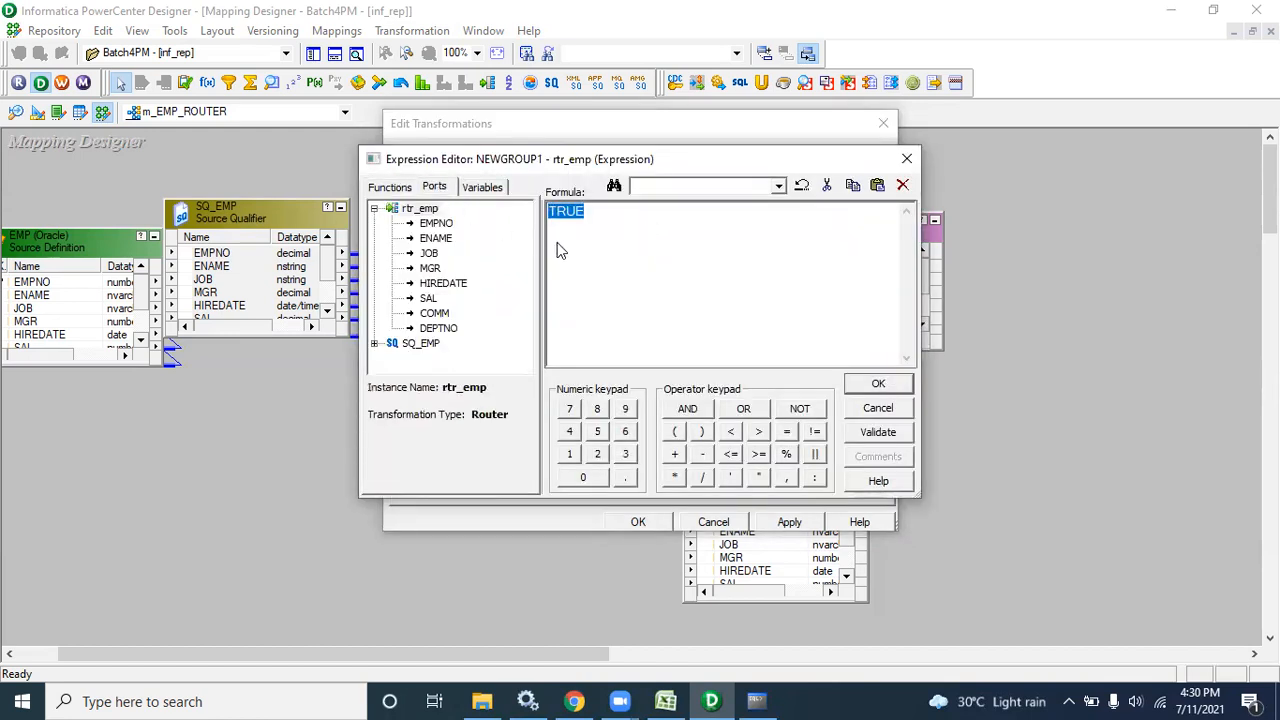
double_click(447, 329)
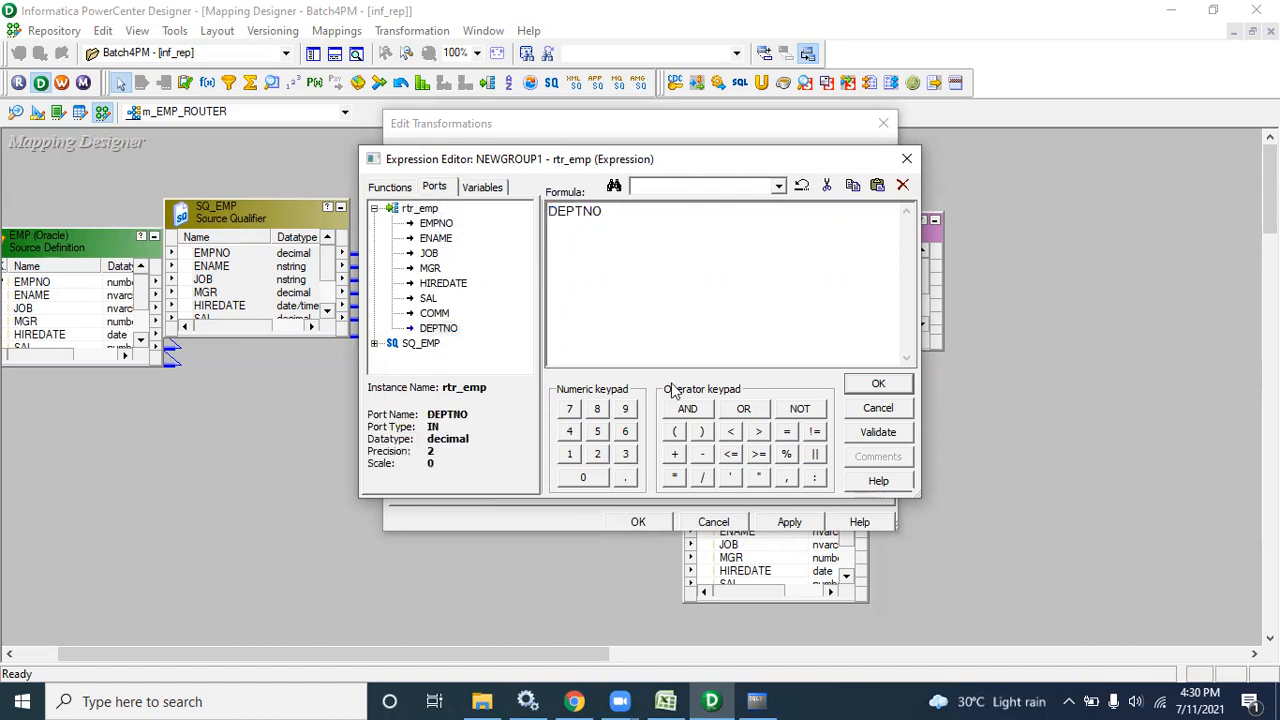
click(786, 431)
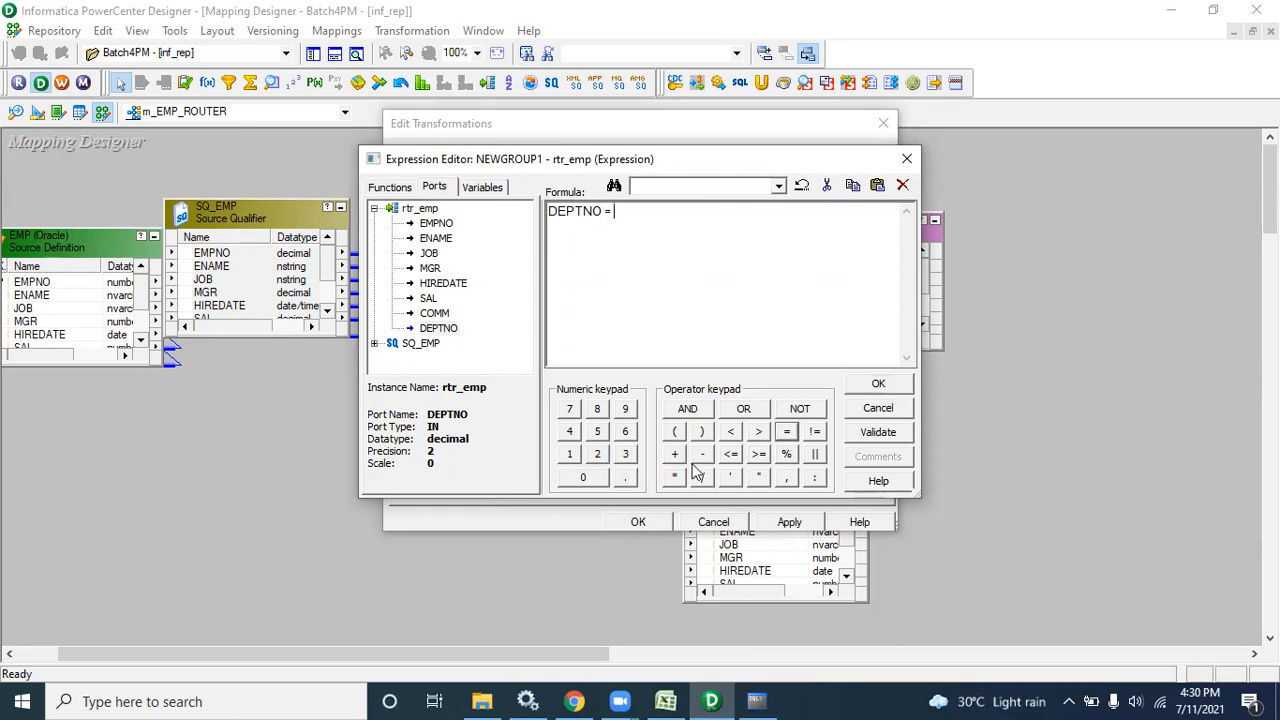
click(569, 454)
click(583, 477)
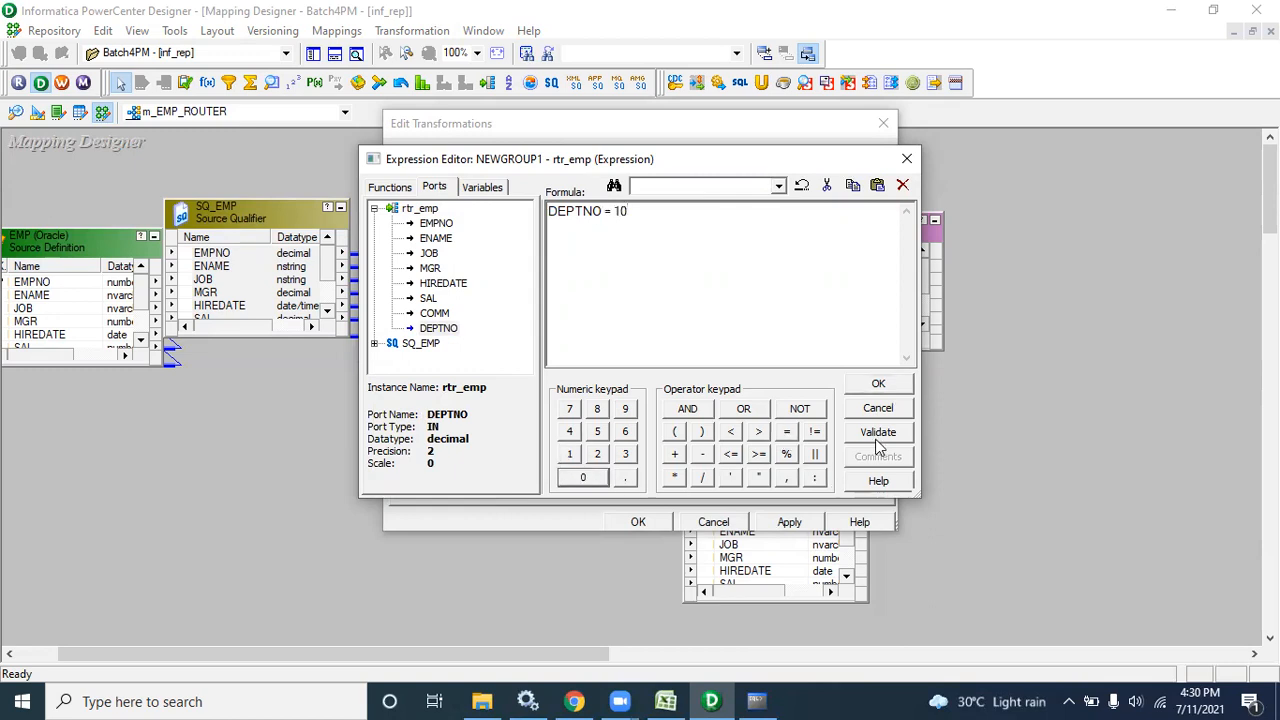
click(878, 434)
click(700, 388)
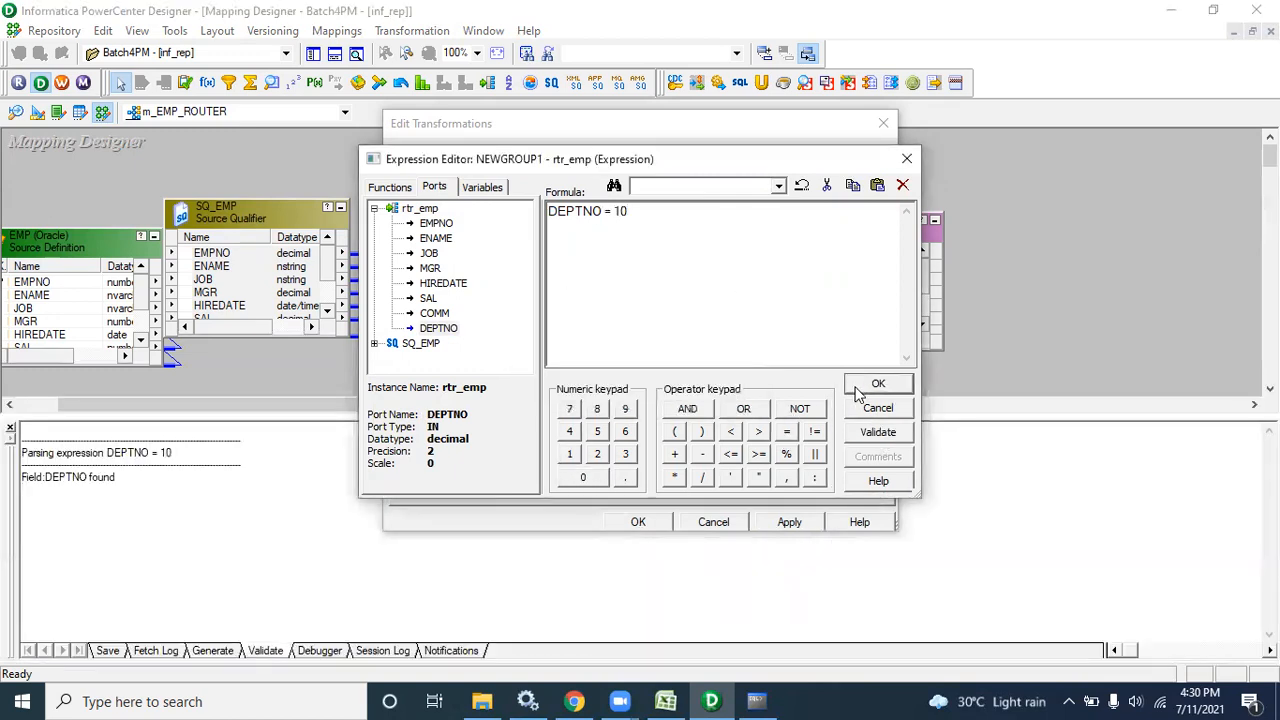
click(878, 384)
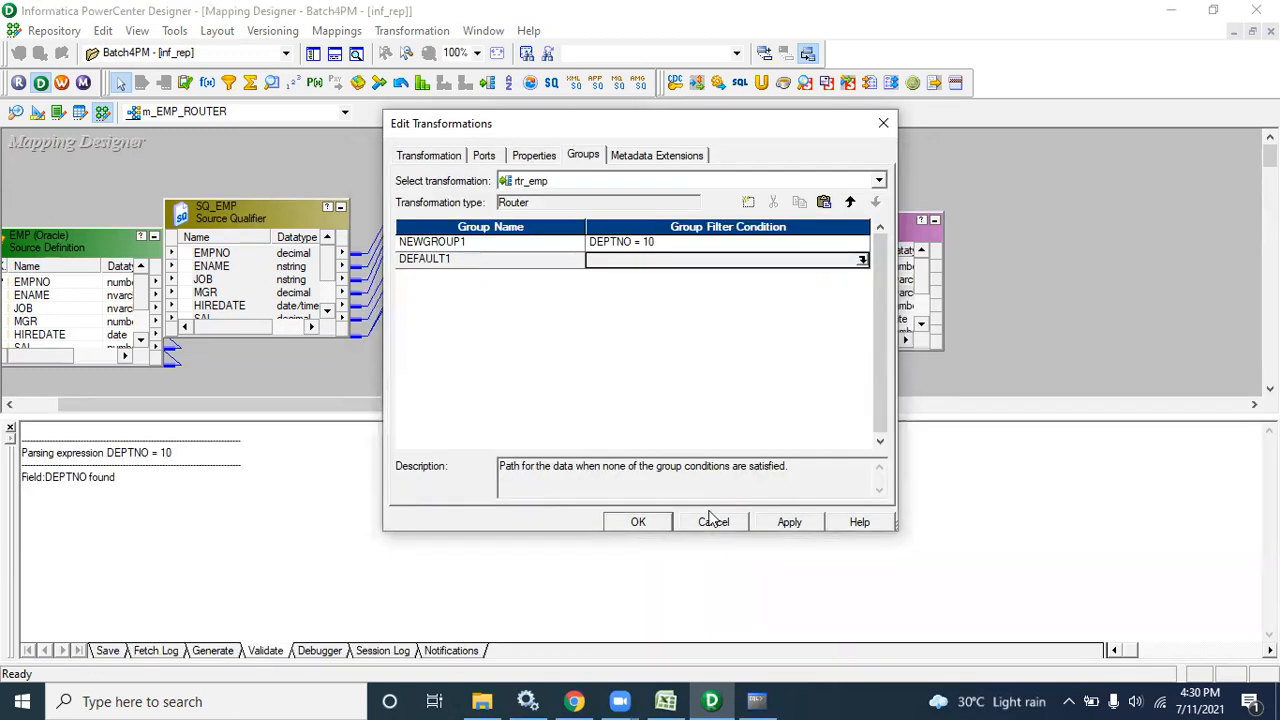
Rename NEWGROUP1 to DEPTNO10 and apply the router changes
click(542, 249)
click(543, 247)
text(DEPTNO1)
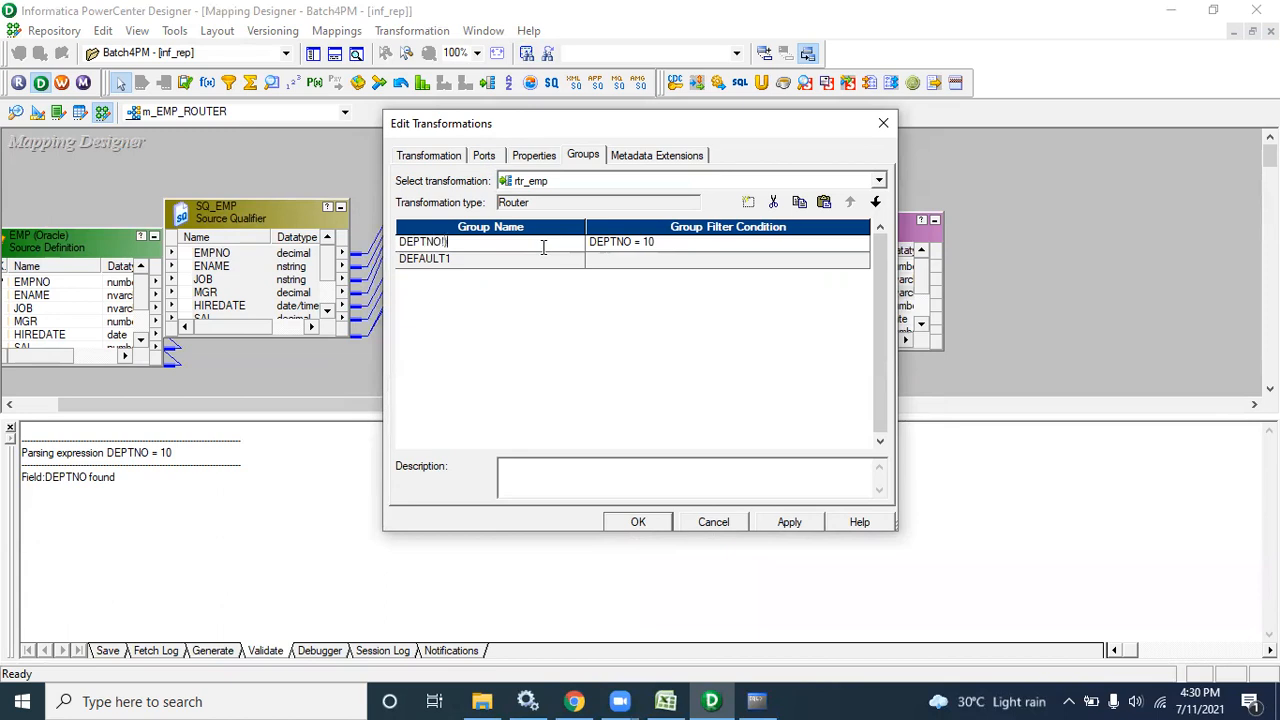
text(0)
click(638, 522)
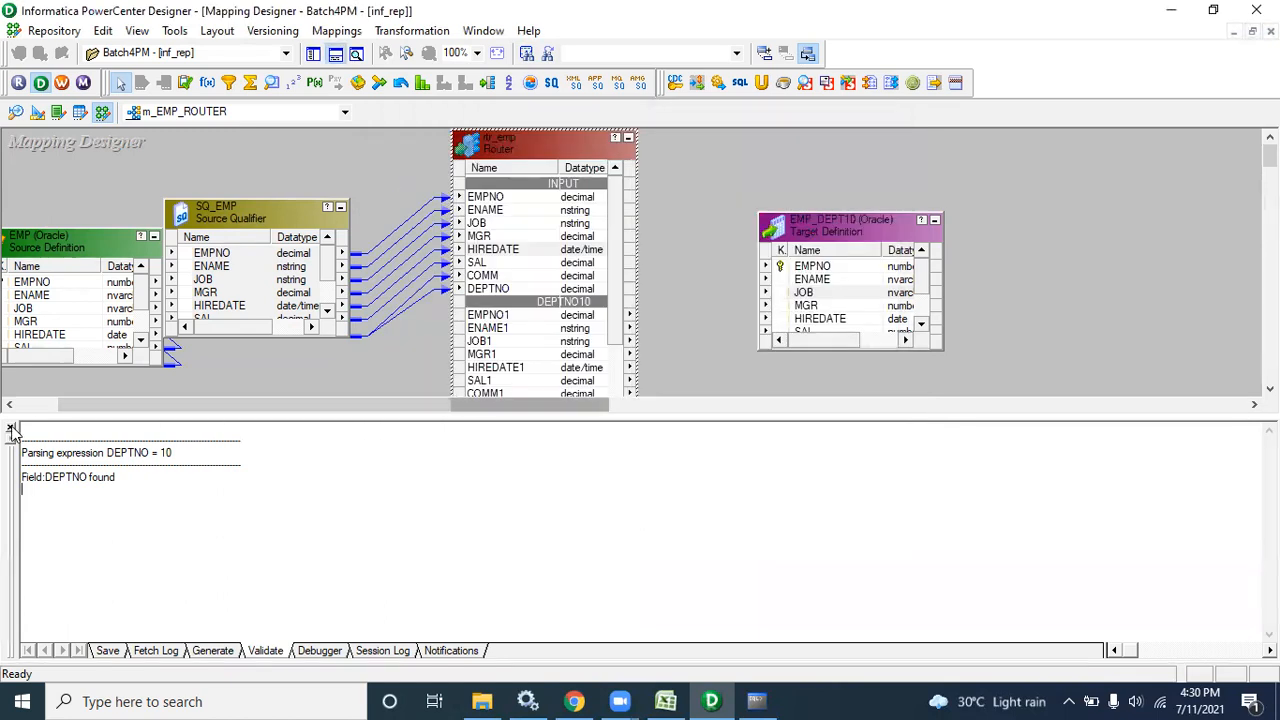
Link all DEPTNO10 group ports to the matching EMP_DEPT10 columns
click(12, 430)
drag(615, 252, 618, 337)
click(490, 250)
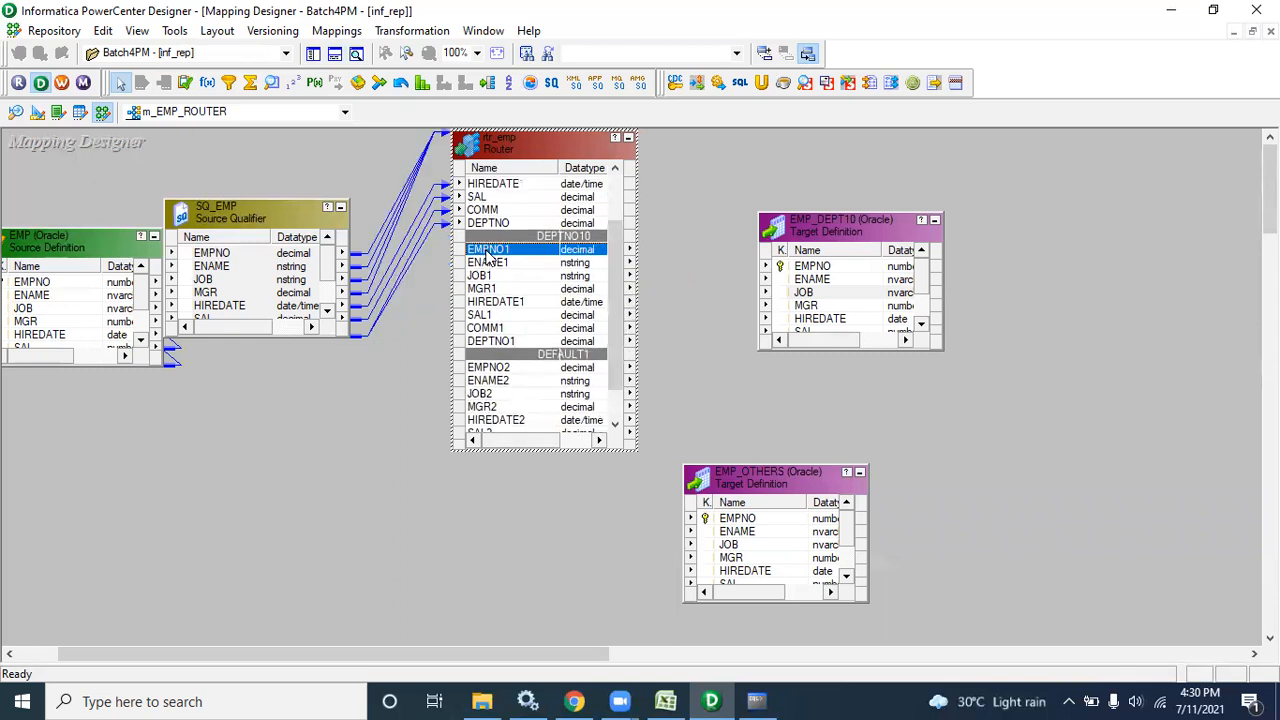
shift+click(503, 341)
drag(475, 258, 789, 283)
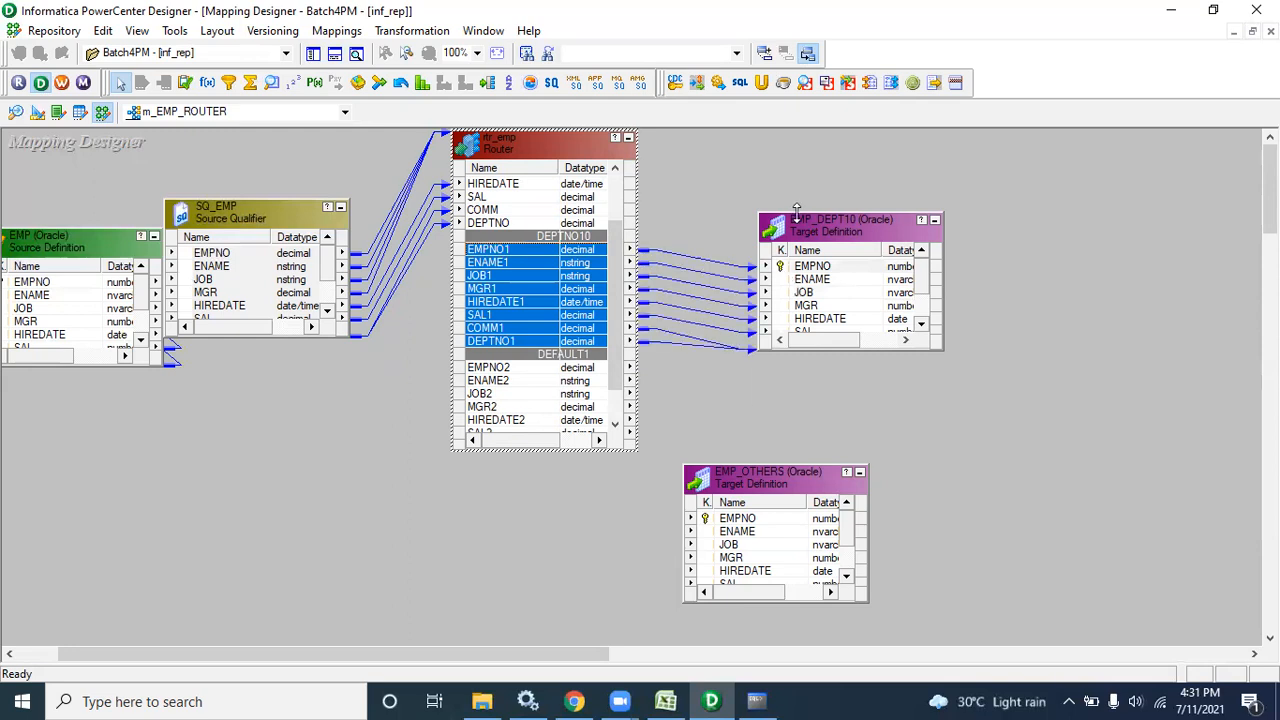
Link DEFAULT1 ports EMPNO2 through DEPTNO2 to EMP_OTHERS, then nudge the router down-left
drag(796, 210, 797, 148)
drag(615, 322, 613, 334)
click(507, 335)
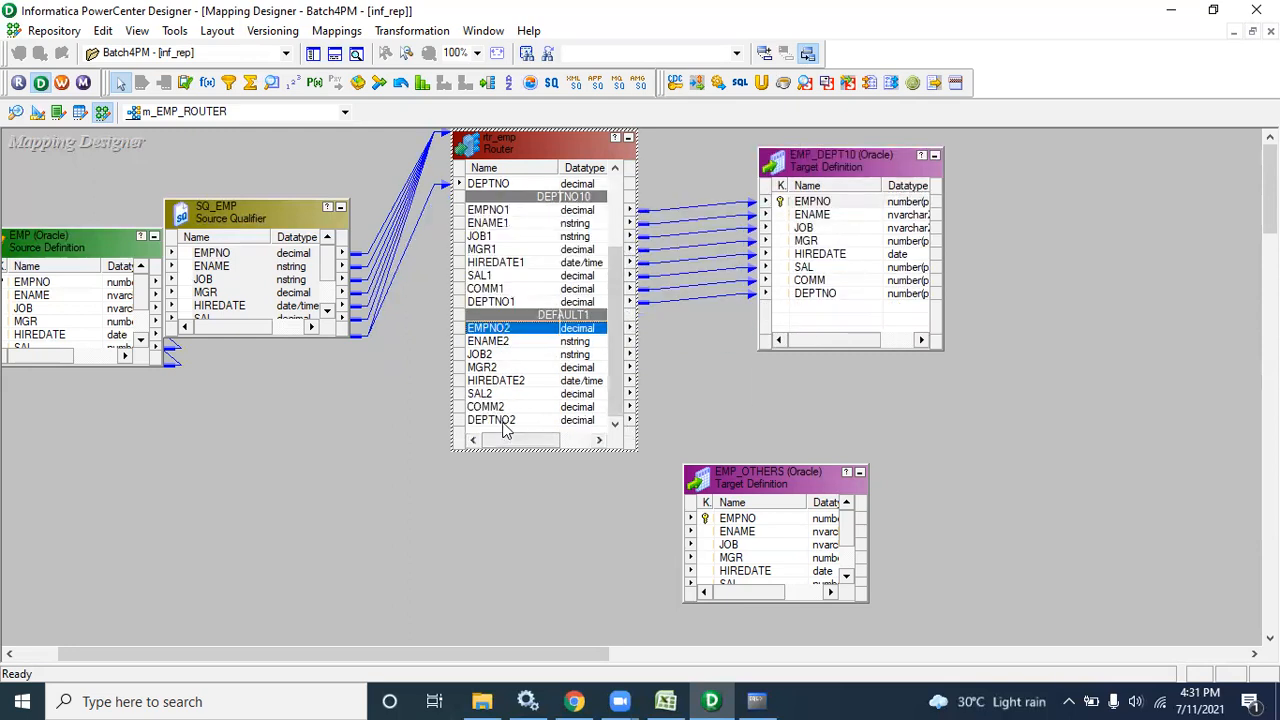
shift+click(507, 422)
drag(498, 336, 727, 520)
drag(729, 466, 834, 346)
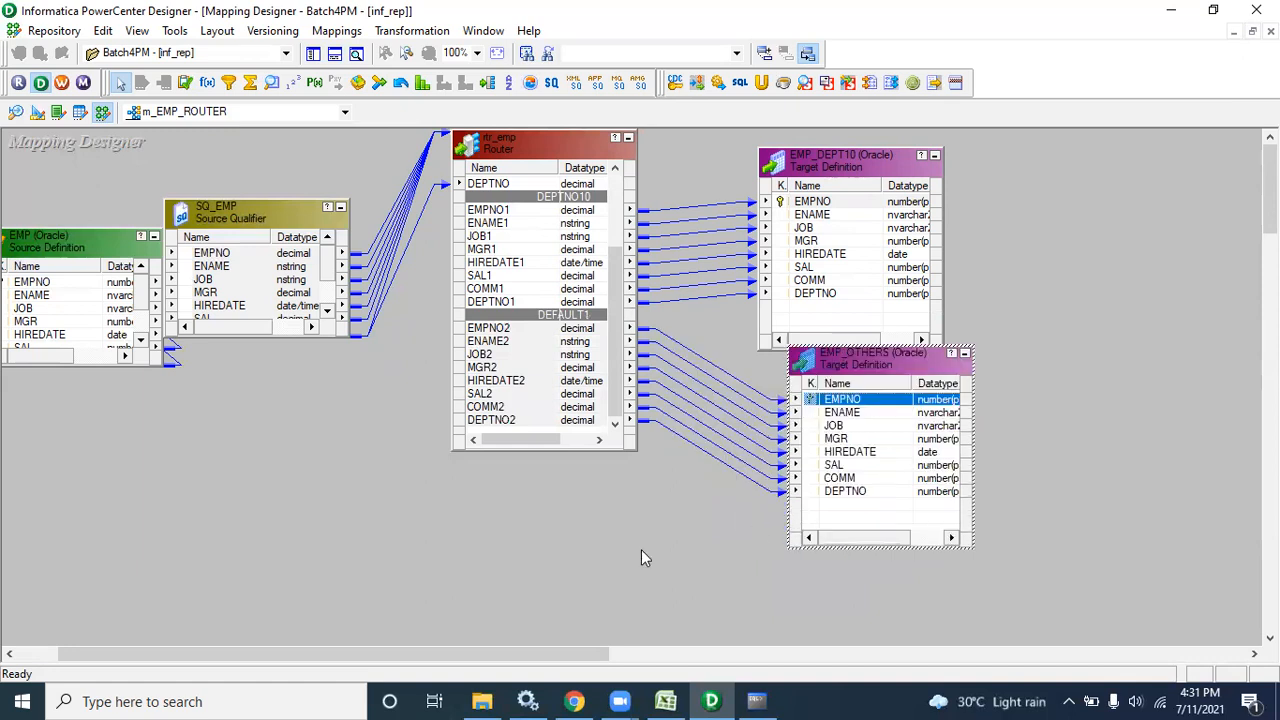
click(503, 153)
drag(503, 153, 481, 227)
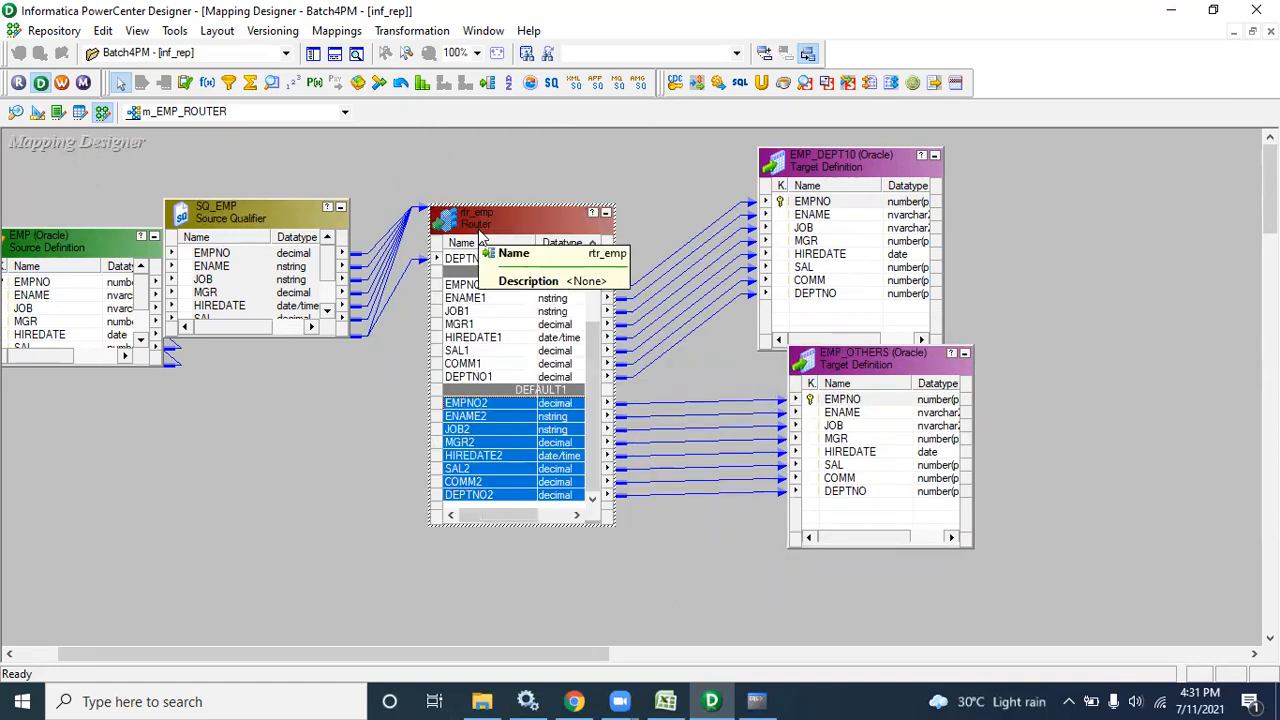
Review the DEPTNO10 and DEFAULT1 groups, then insert NEWGROUP1 after DEPTNO10
double_click(481, 234)
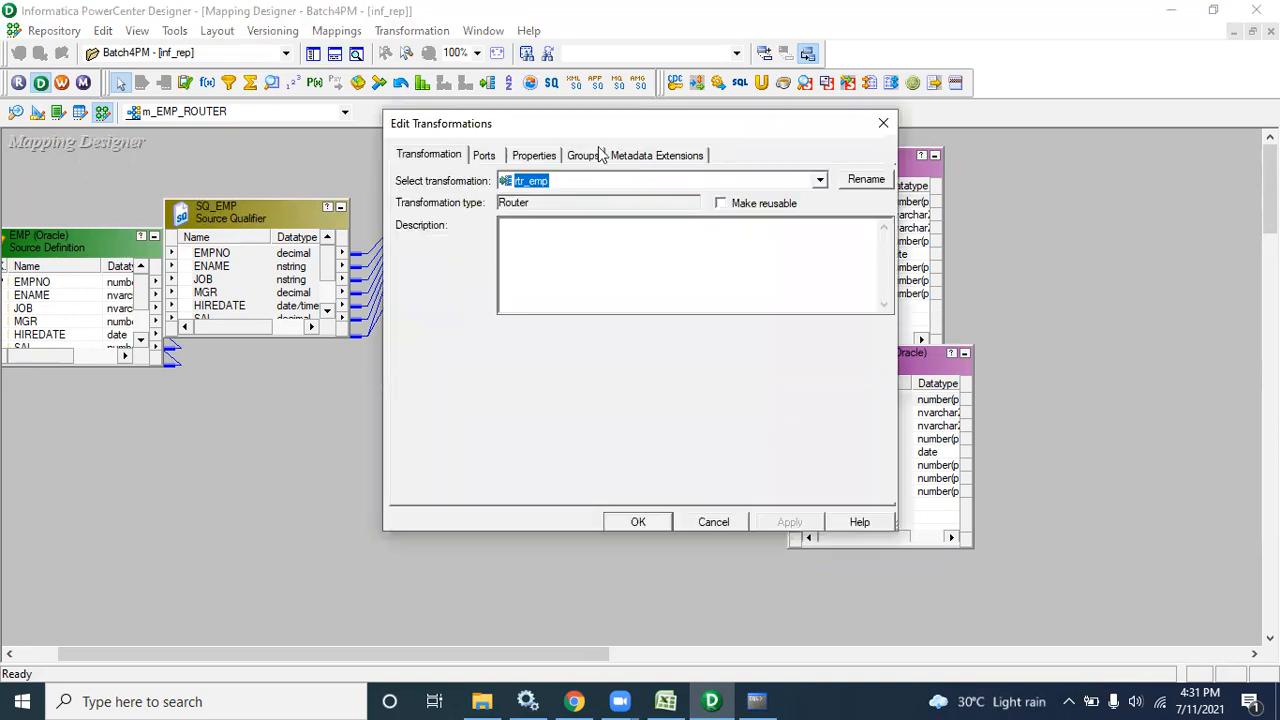
click(594, 158)
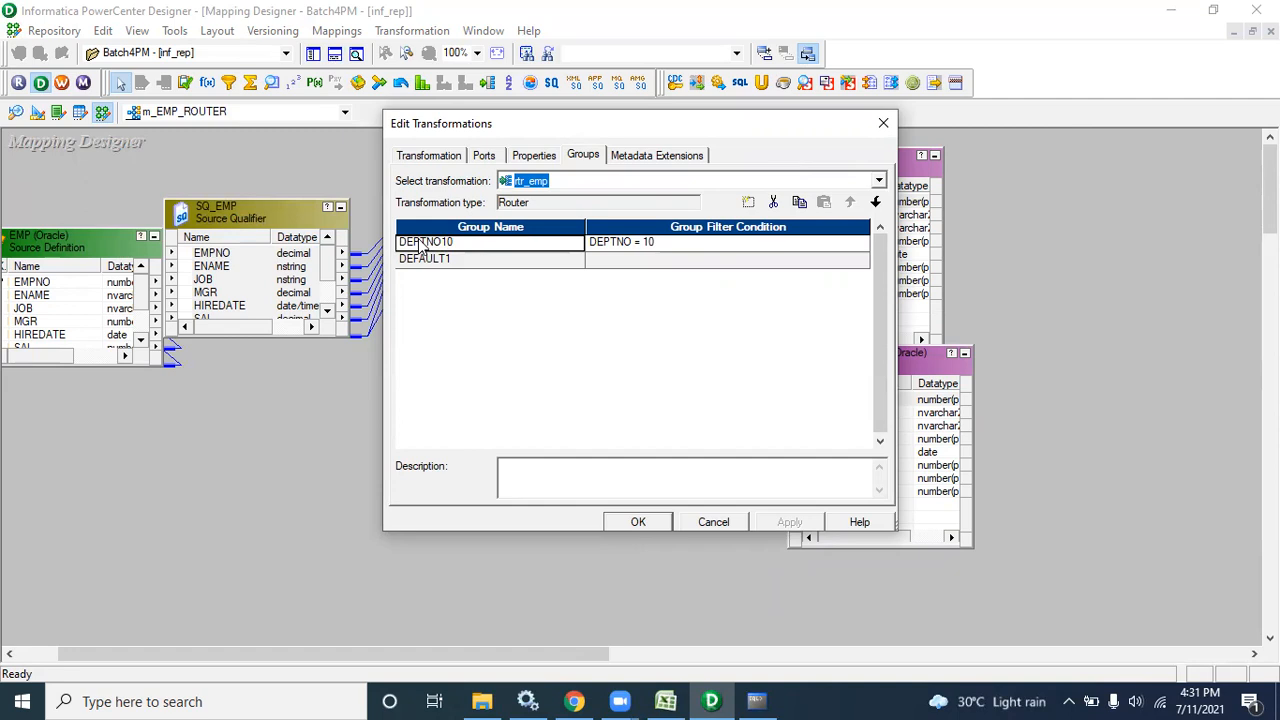
click(738, 247)
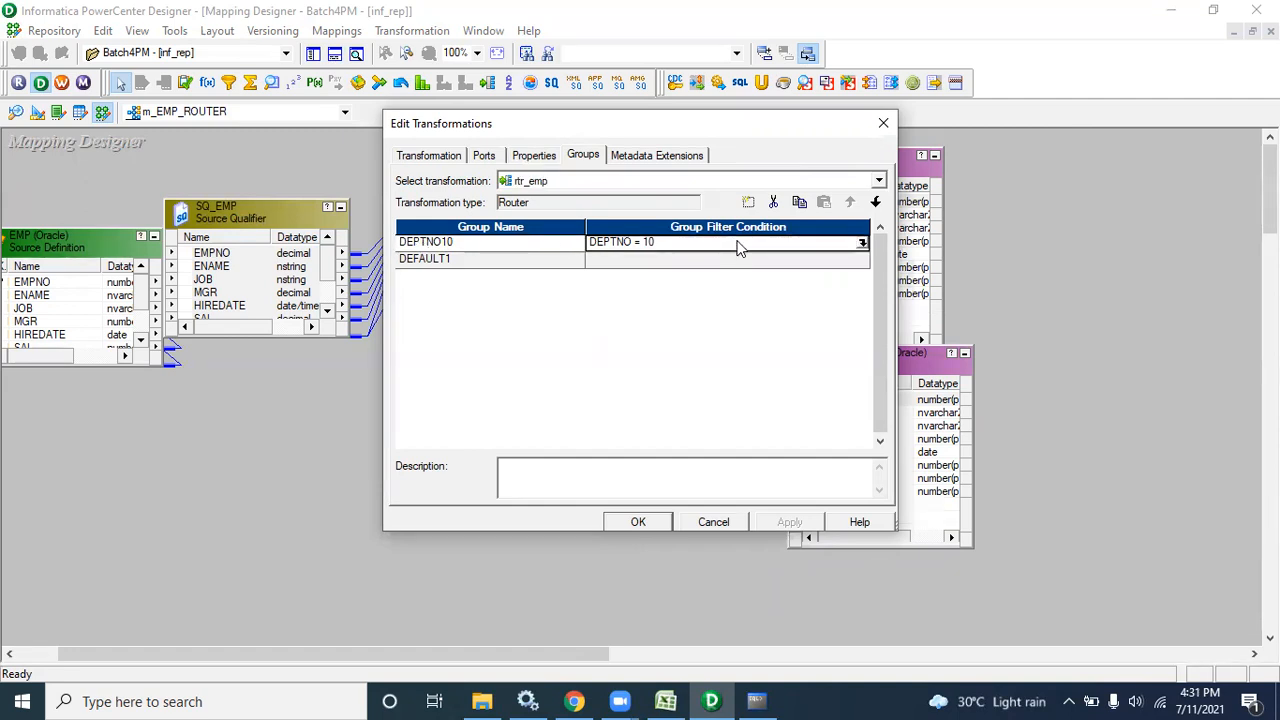
click(489, 266)
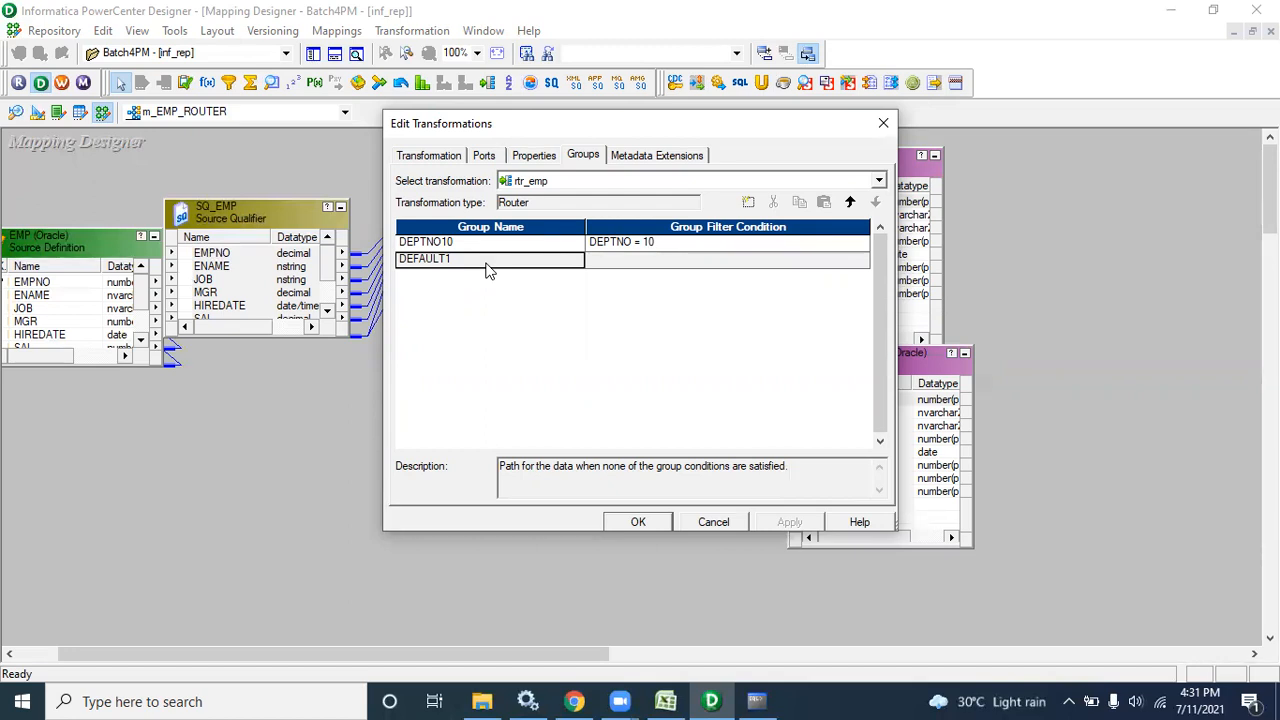
click(475, 242)
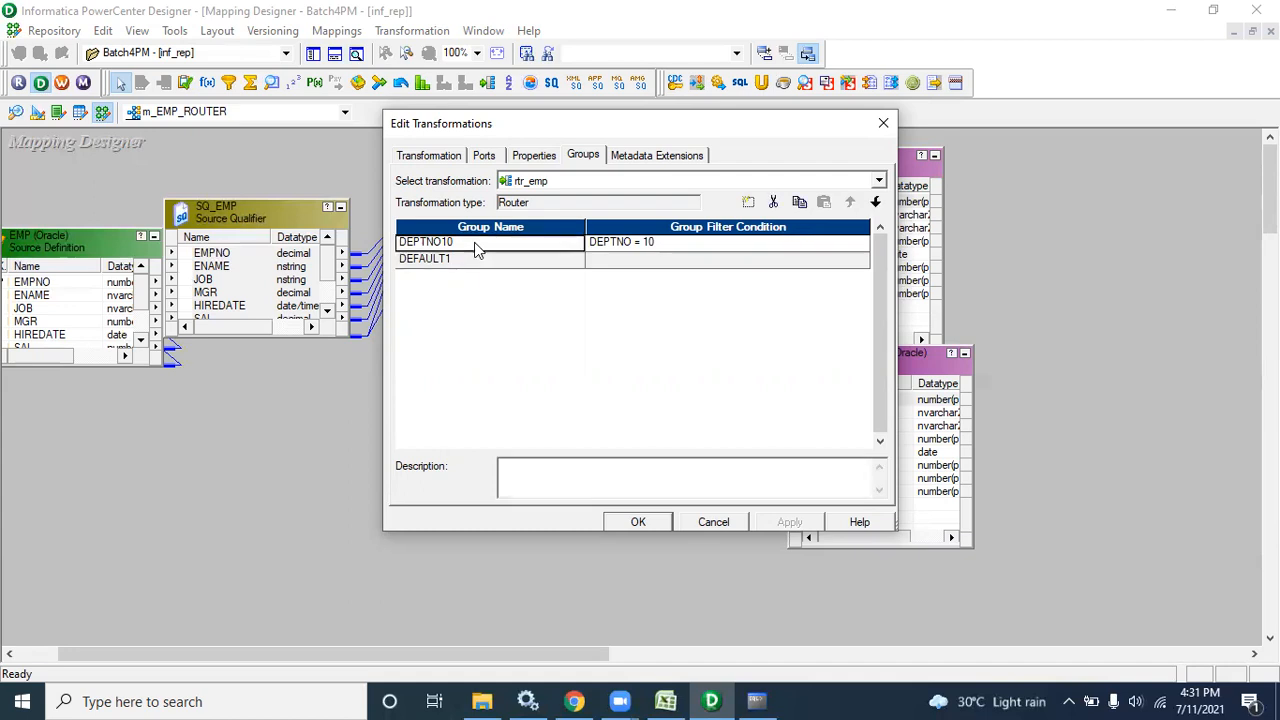
click(750, 203)
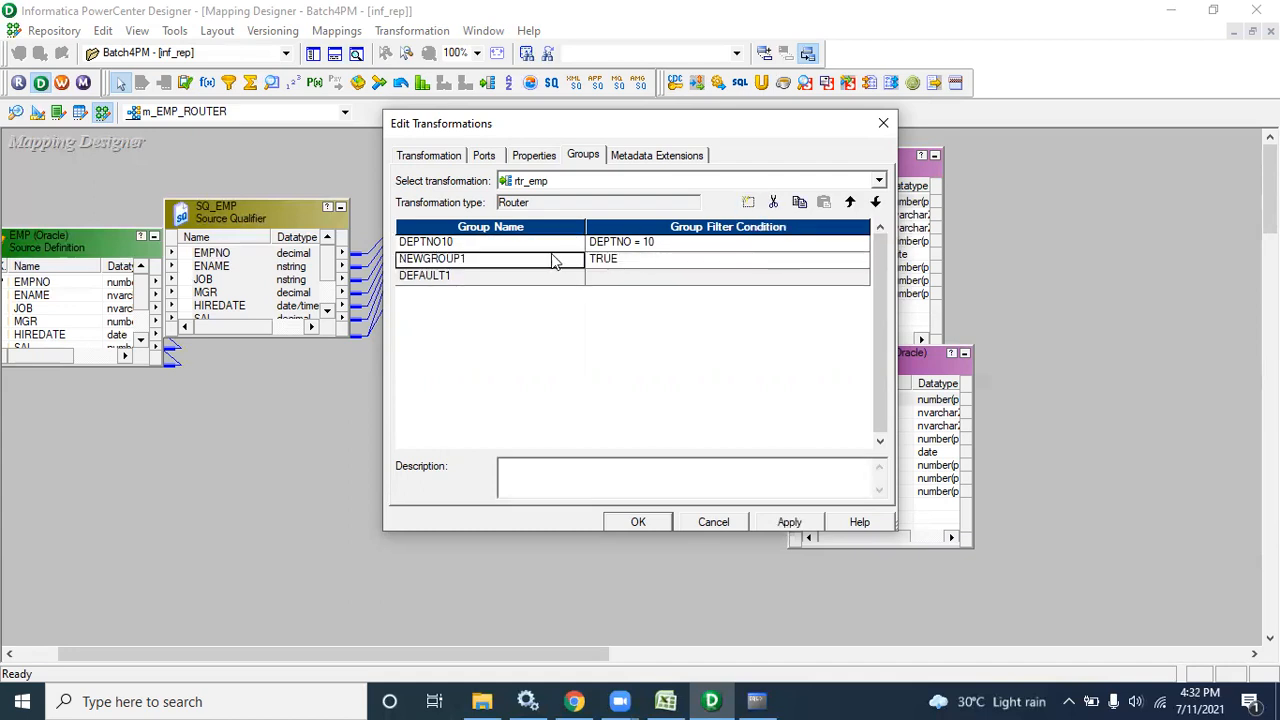
click(531, 278)
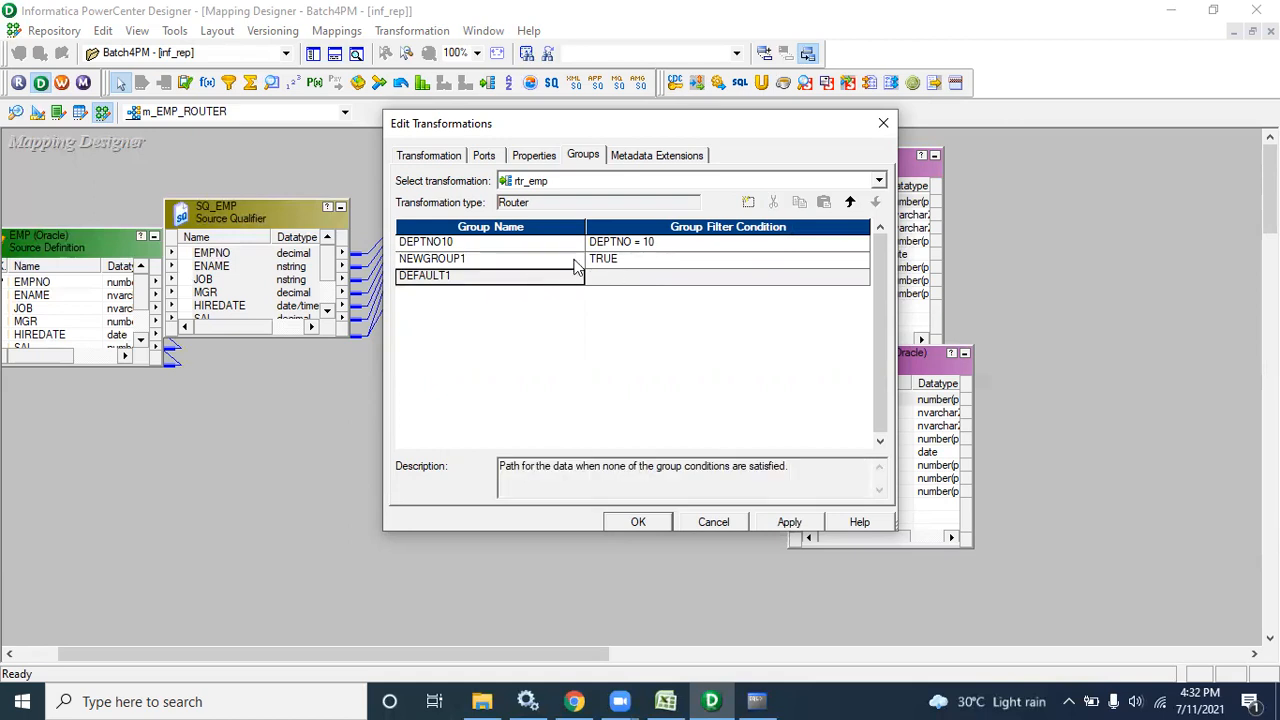
click(578, 260)
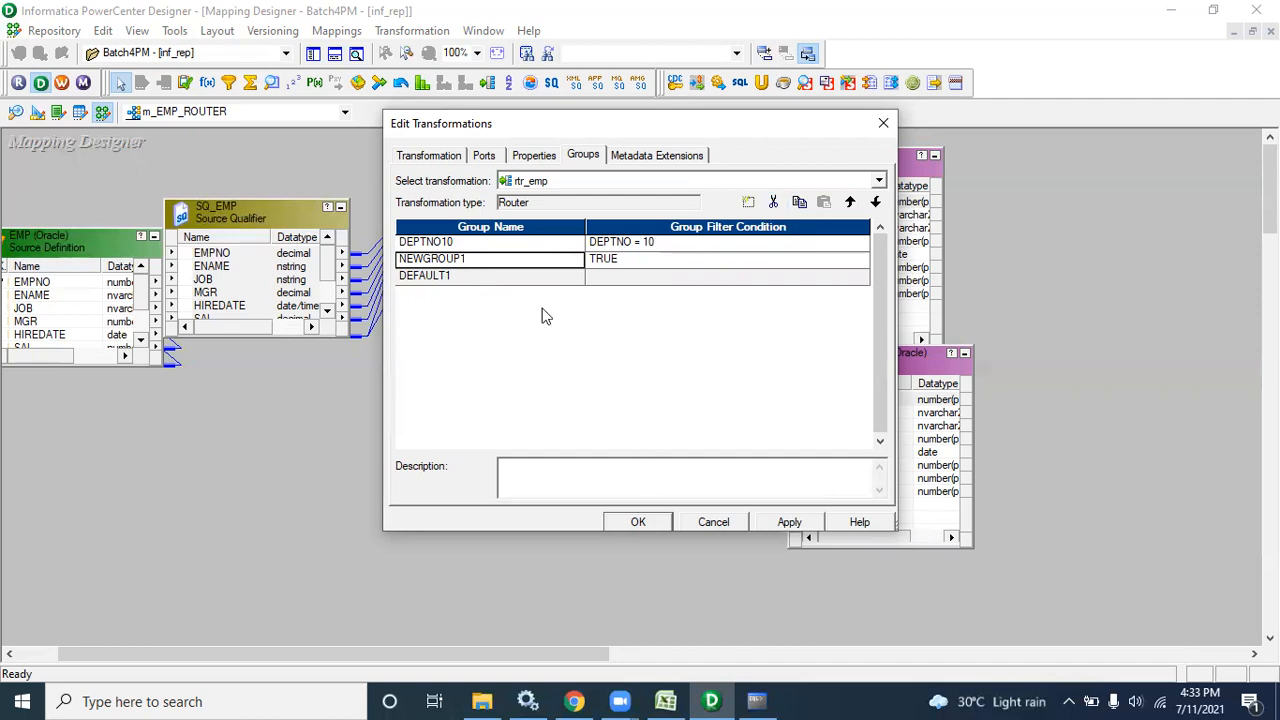
Delete the NEWGROUP1 group from the rtr_emp router's Groups tab and confirm
click(630, 522)
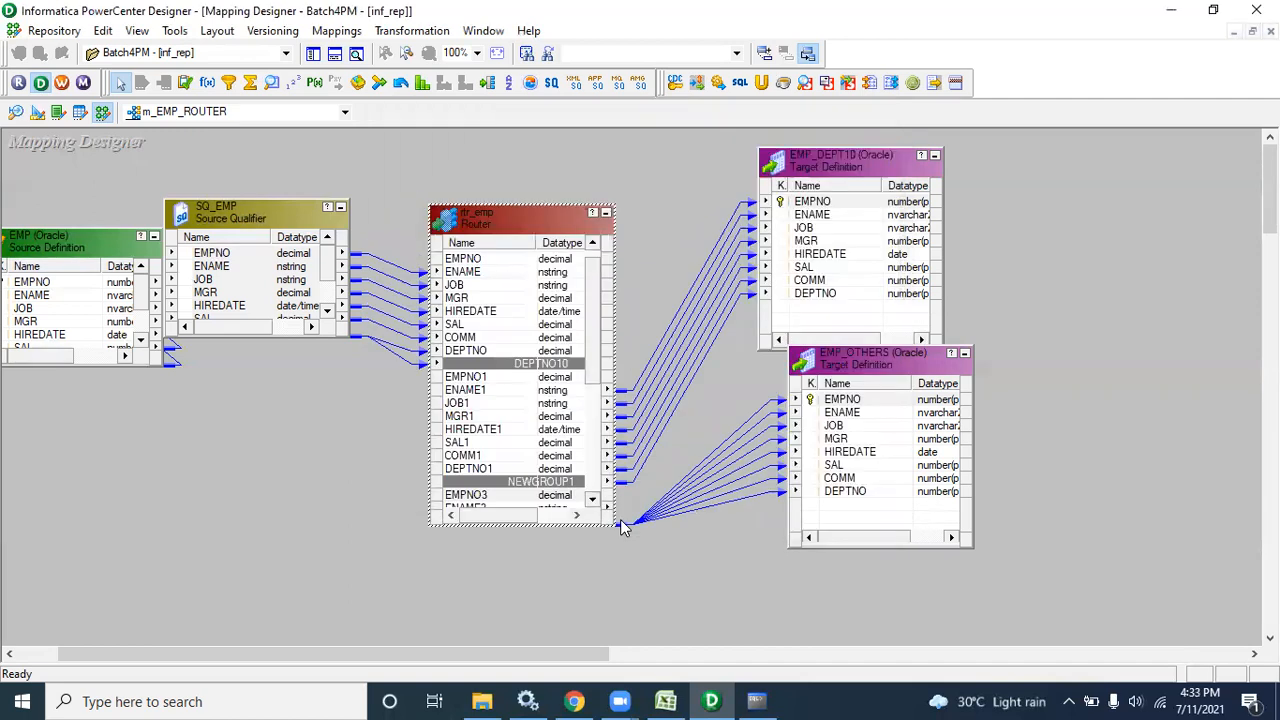
drag(592, 350, 594, 425)
double_click(505, 368)
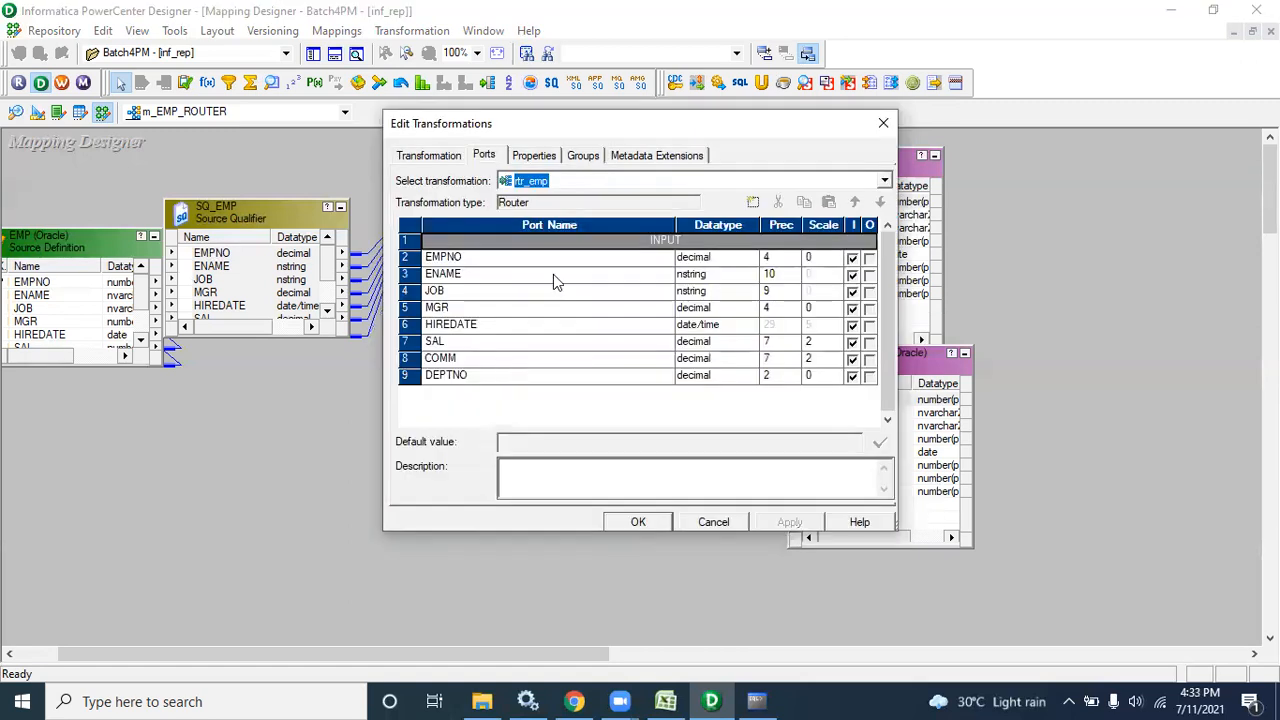
click(582, 157)
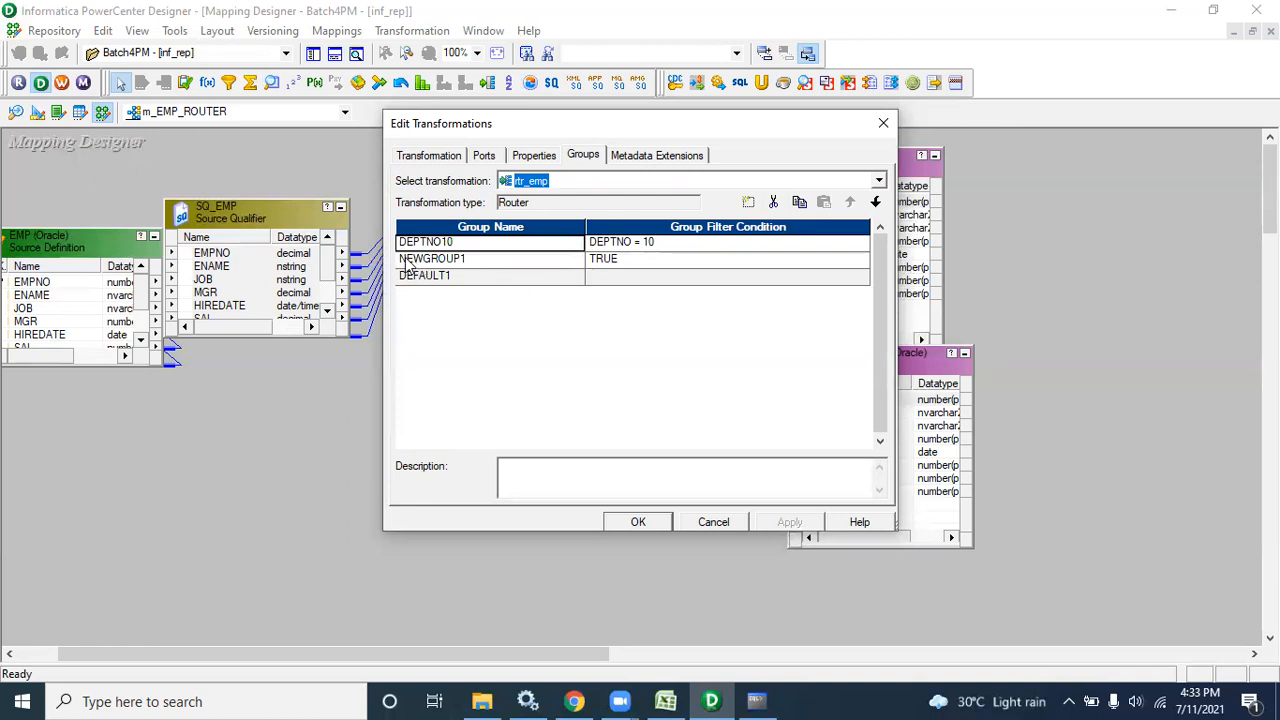
click(429, 258)
click(773, 205)
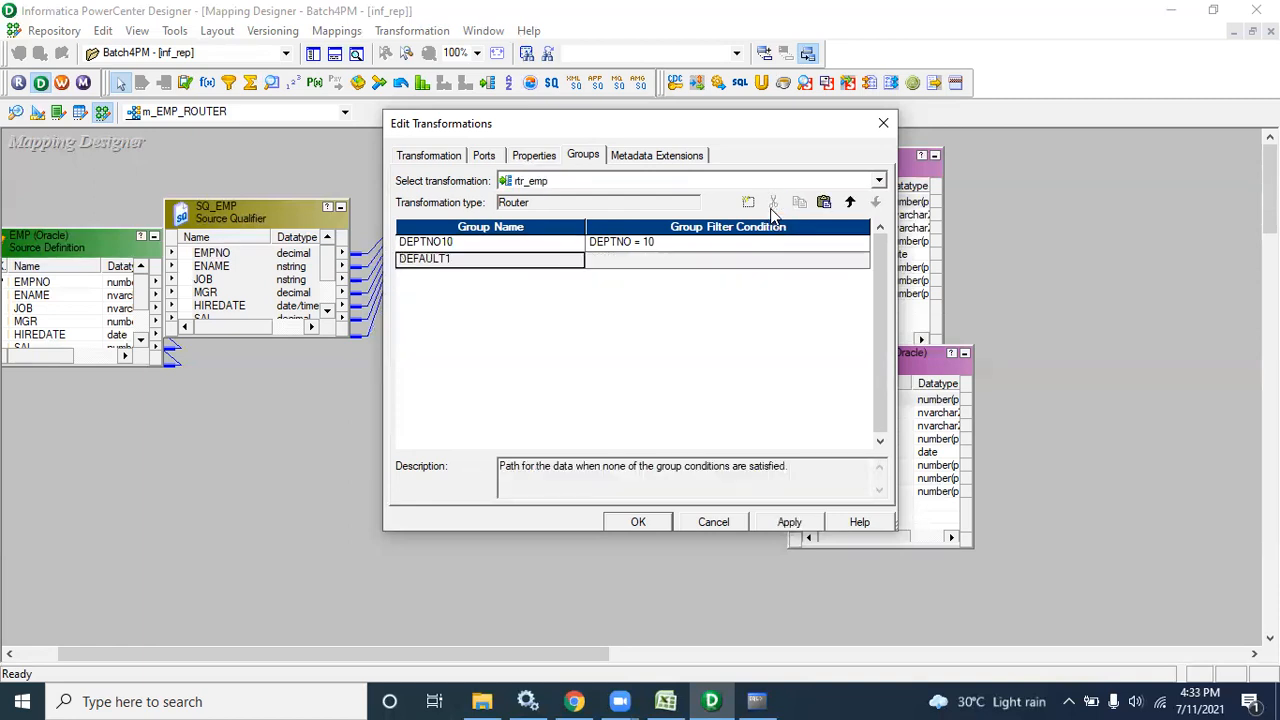
click(668, 523)
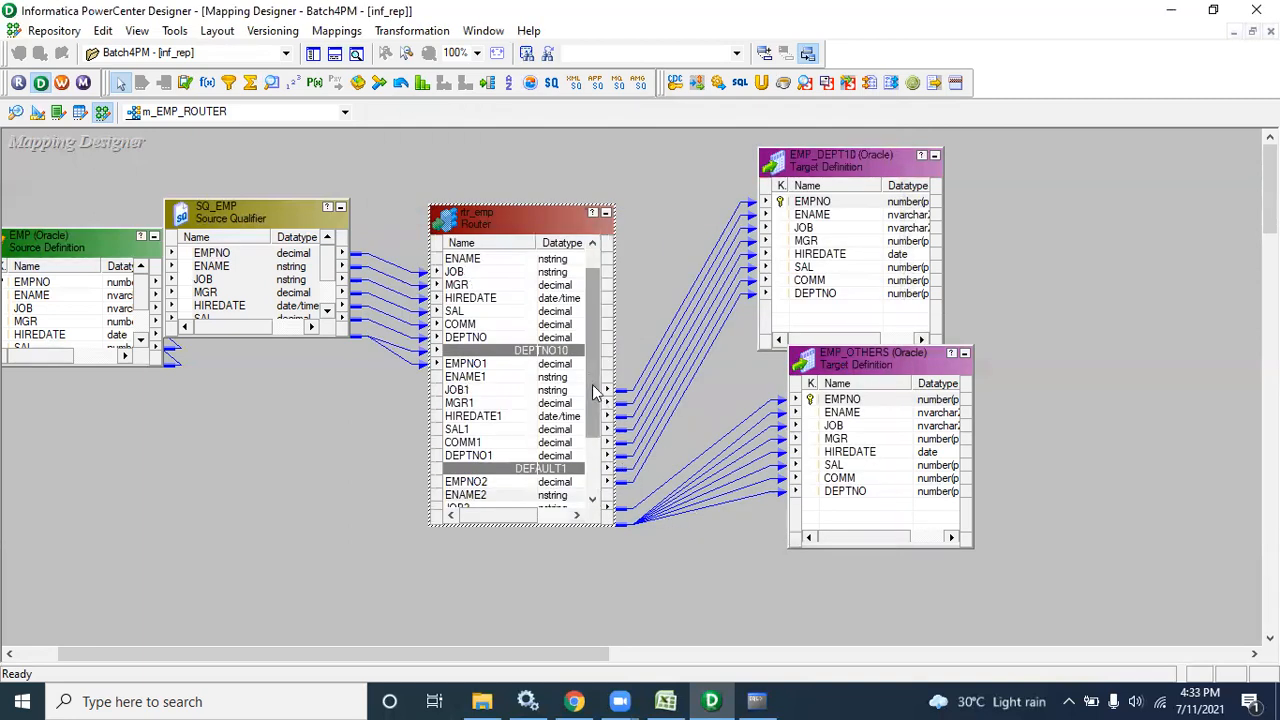
Save m_EMP_ROUTER and generate its workflow through the wizard to Finish
key(ctrl+s)
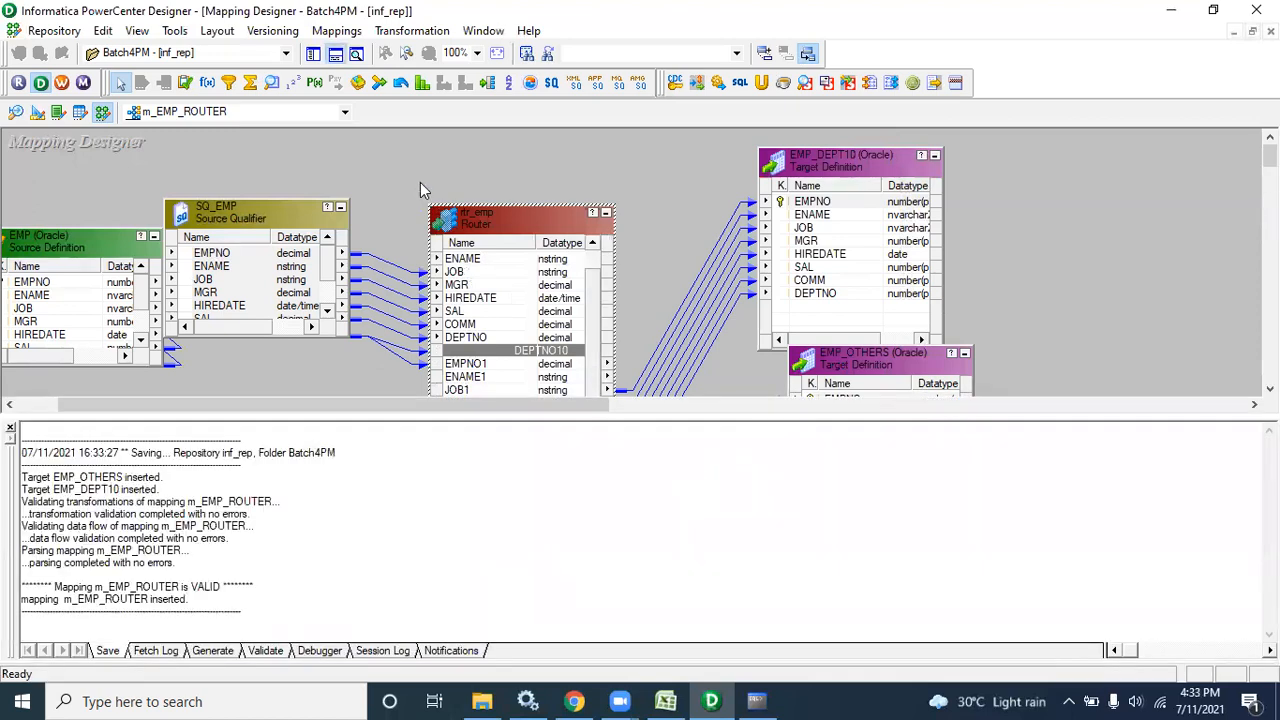
right_click(405, 173)
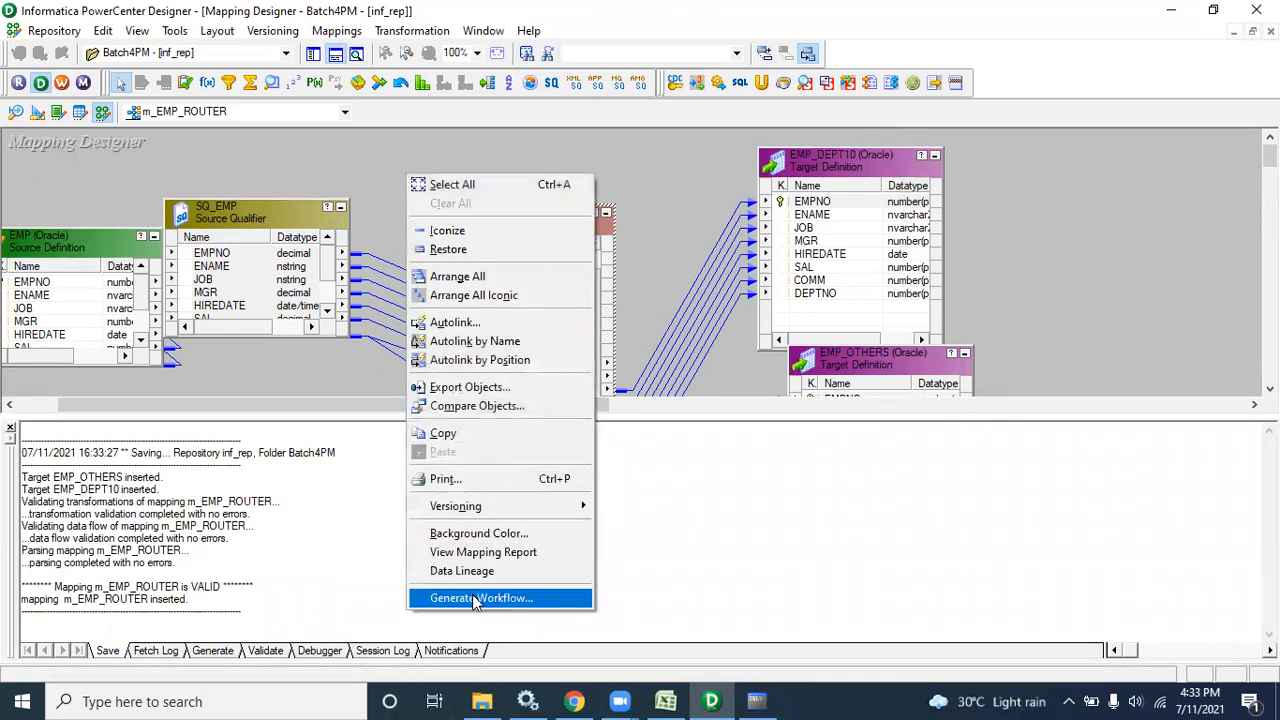
click(474, 598)
click(784, 590)
click(784, 590)
click(784, 590)
click(784, 590)
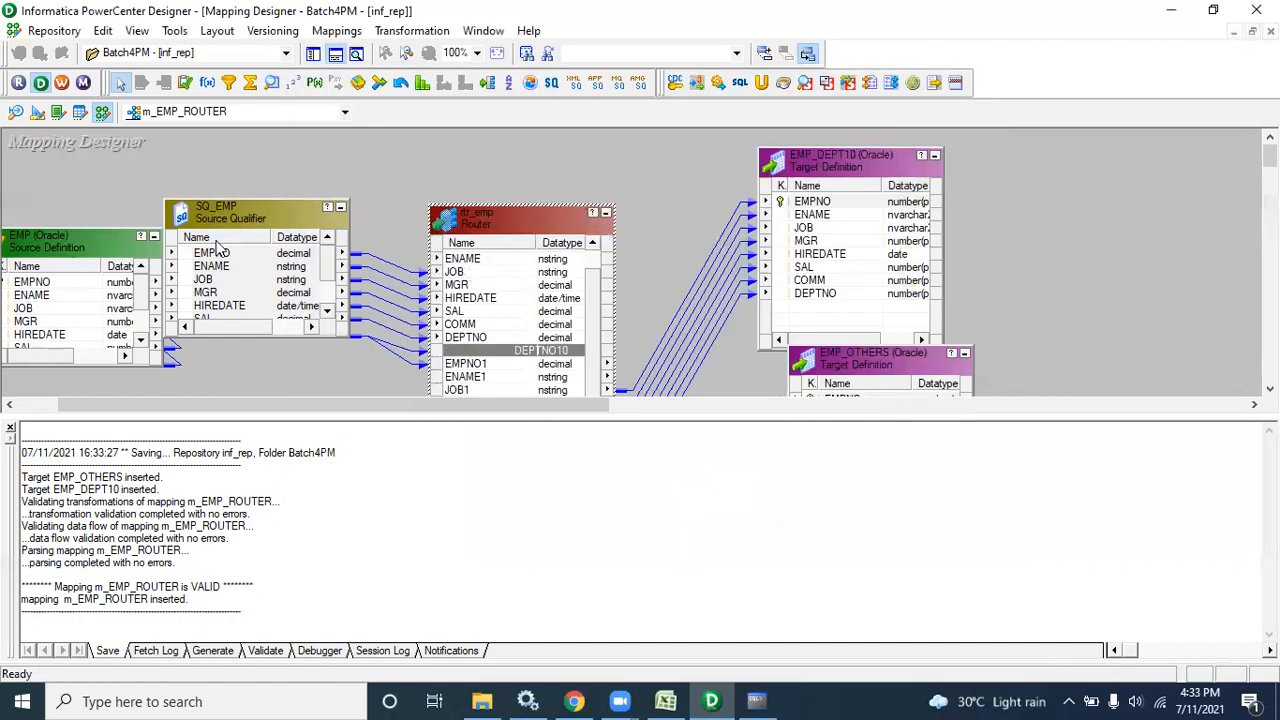
Open wf_m_EMP_ROUTER from Batch4PM in a maximized Workflow Manager
click(63, 82)
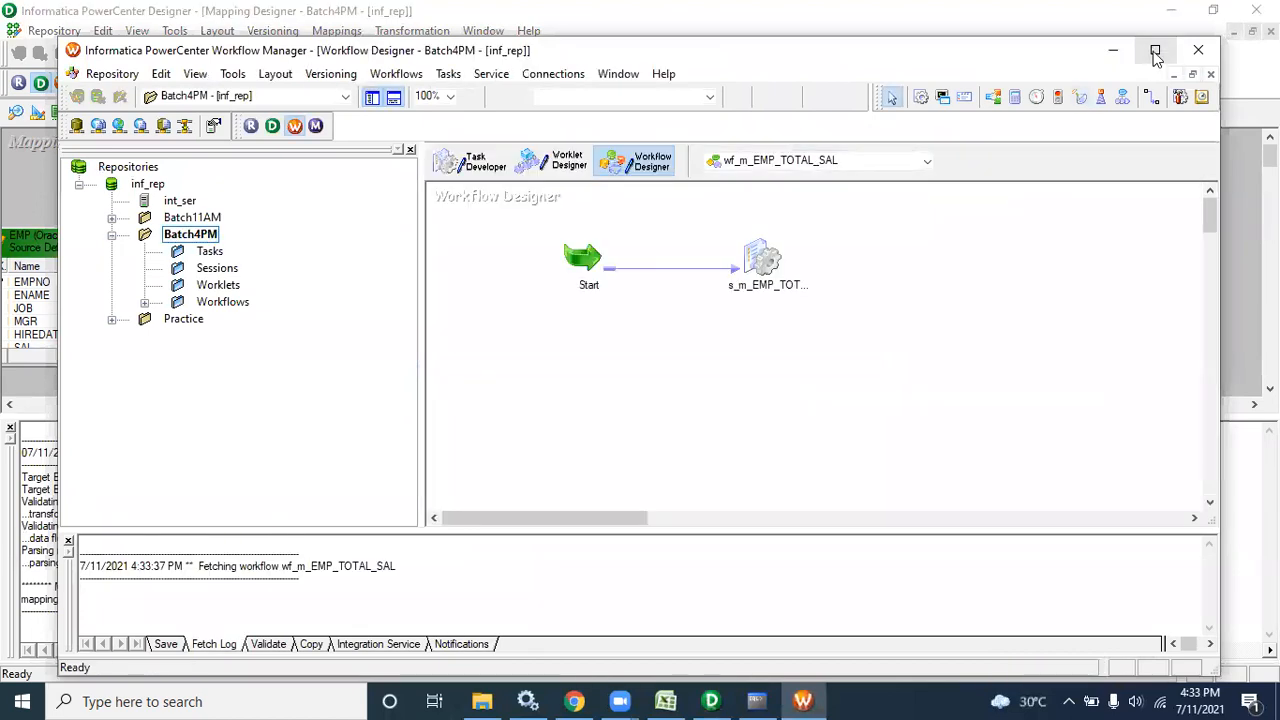
click(1152, 50)
click(87, 260)
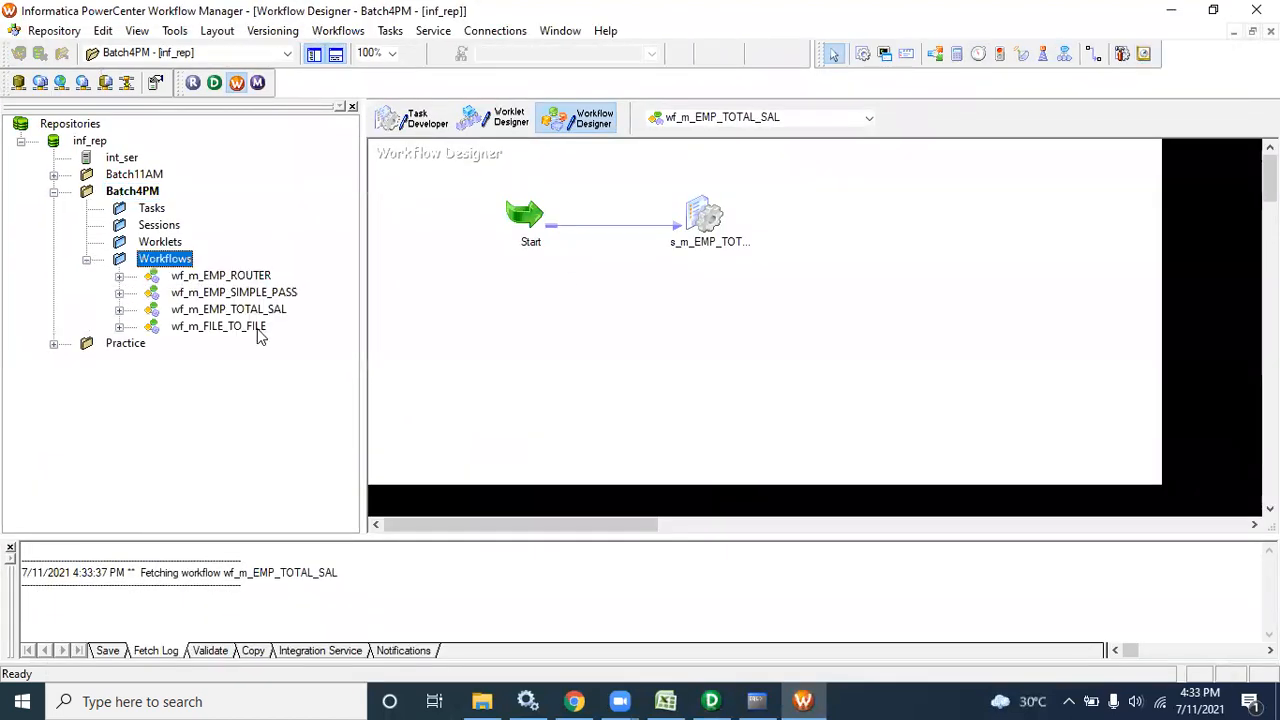
drag(220, 275, 562, 240)
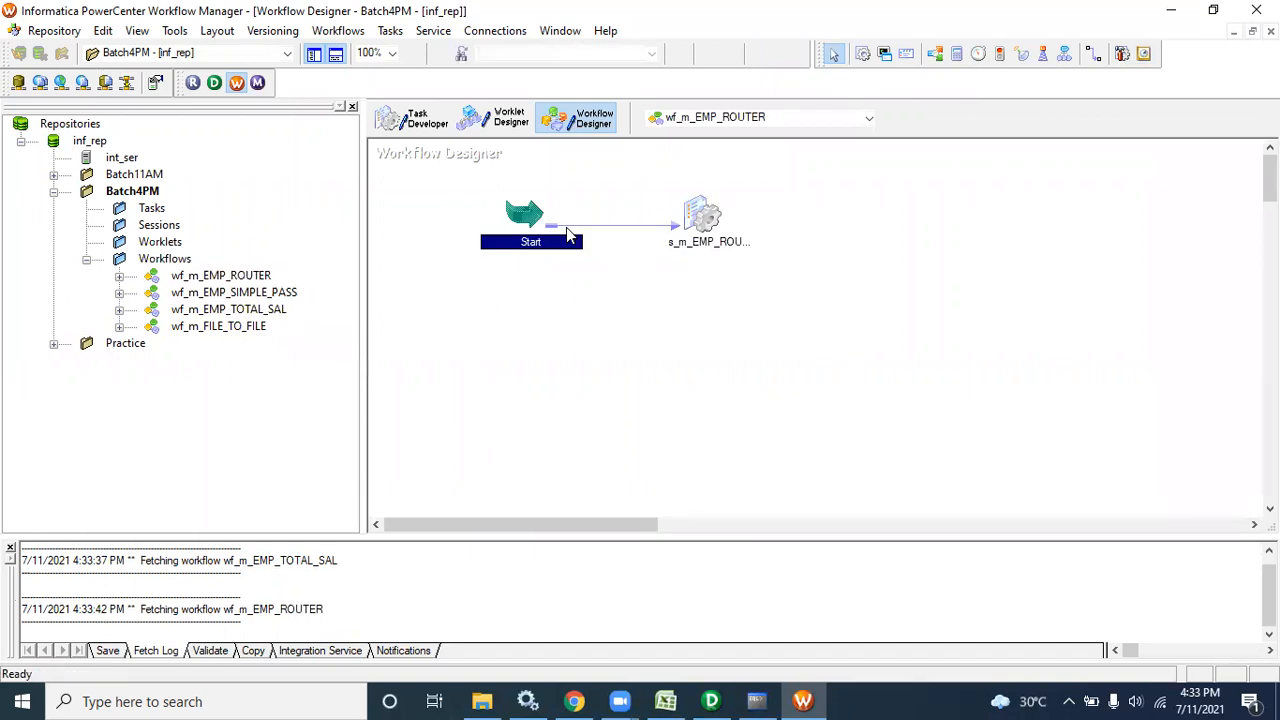
Set the s_m_EMP_ROUTER session's SQ_EMP source connection to scott
double_click(703, 216)
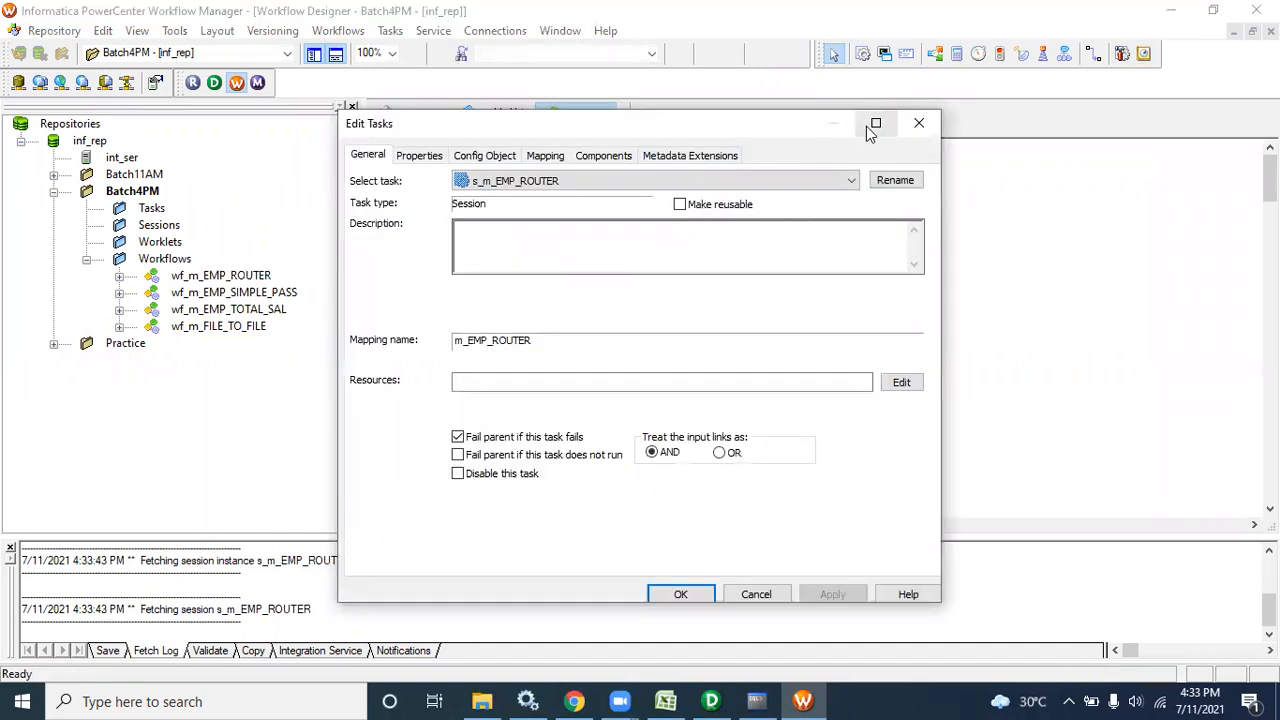
click(875, 122)
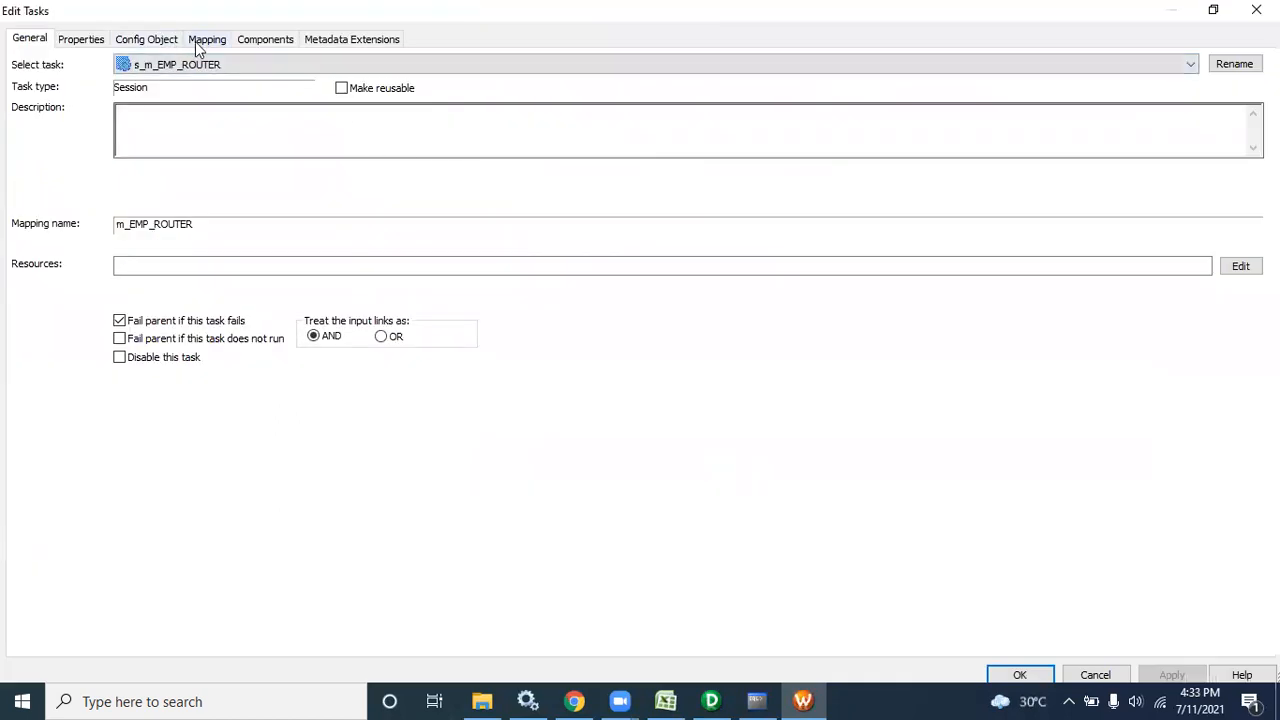
click(200, 43)
click(89, 186)
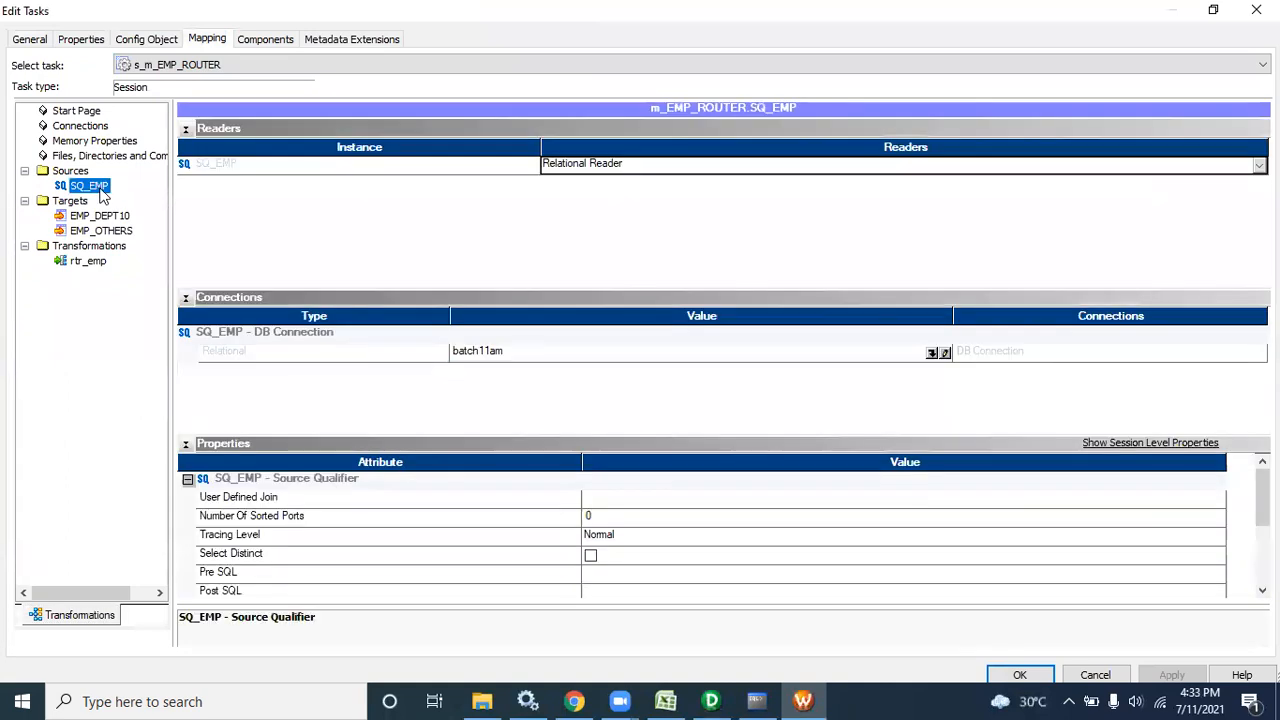
click(932, 354)
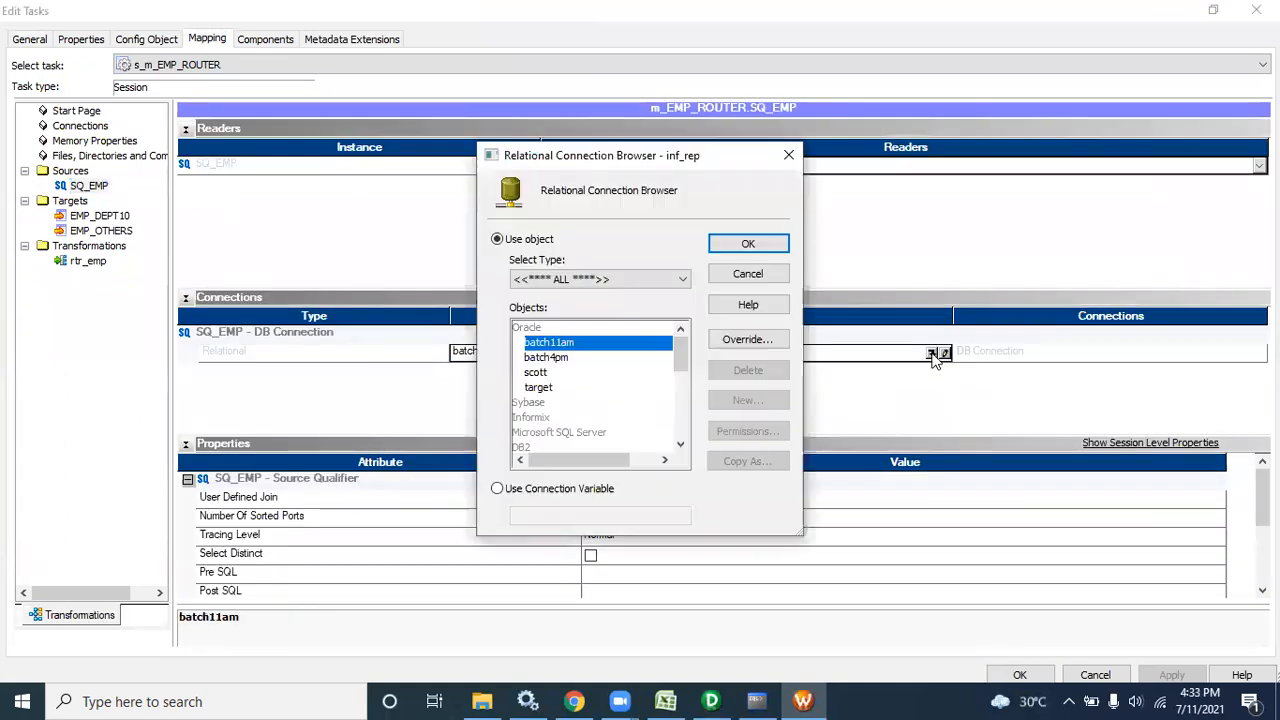
double_click(560, 374)
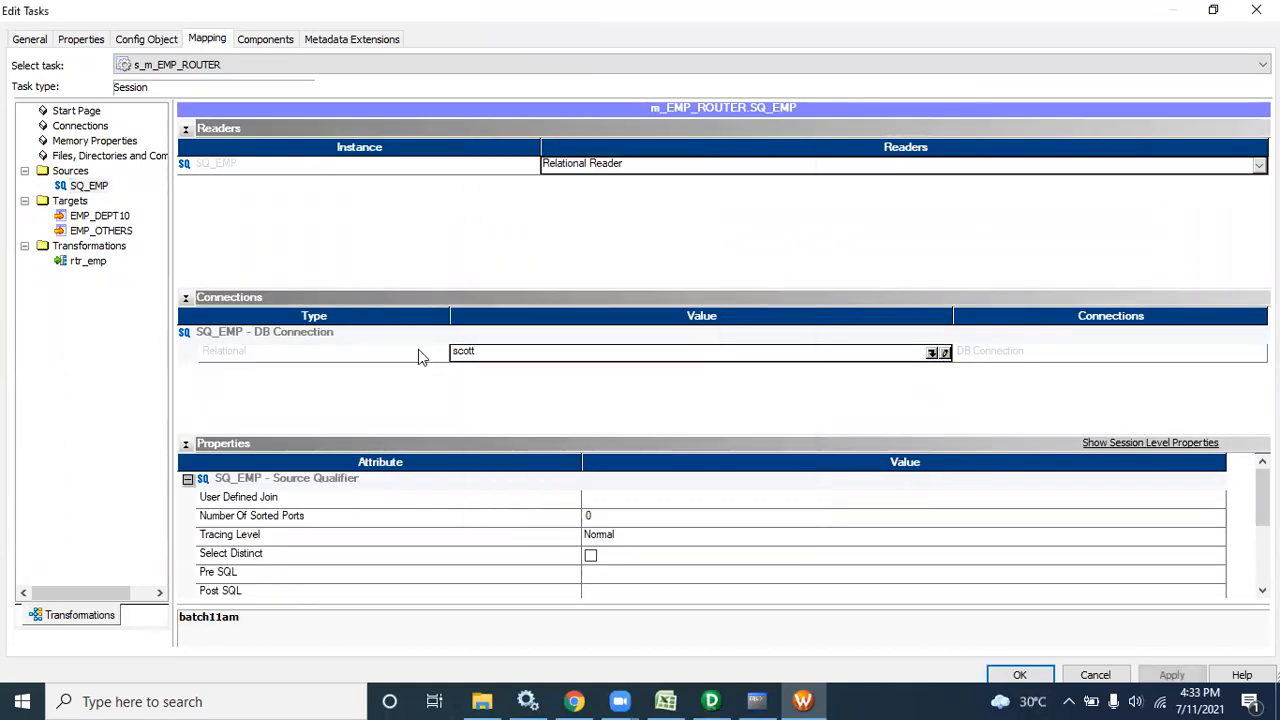
Set the target connection to batch4pm and apply it to all instances
click(116, 231)
click(937, 335)
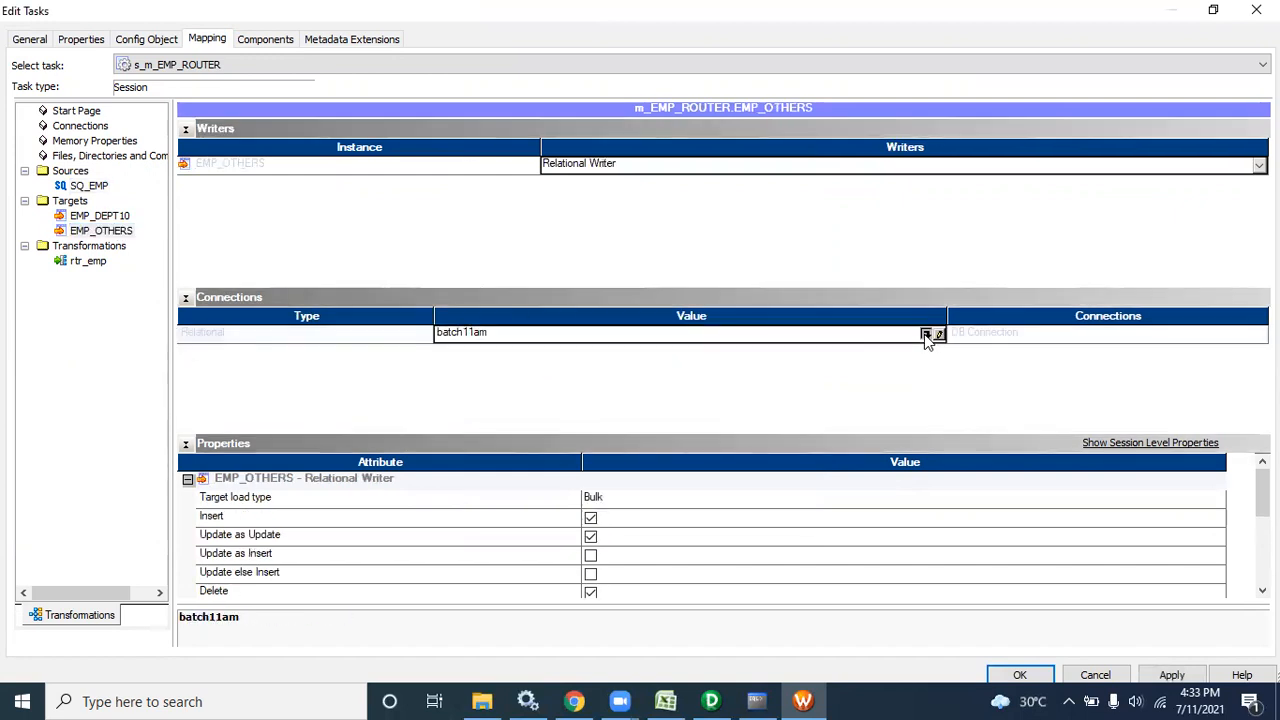
click(564, 358)
double_click(564, 358)
right_click(386, 338)
mouse_move(593, 441)
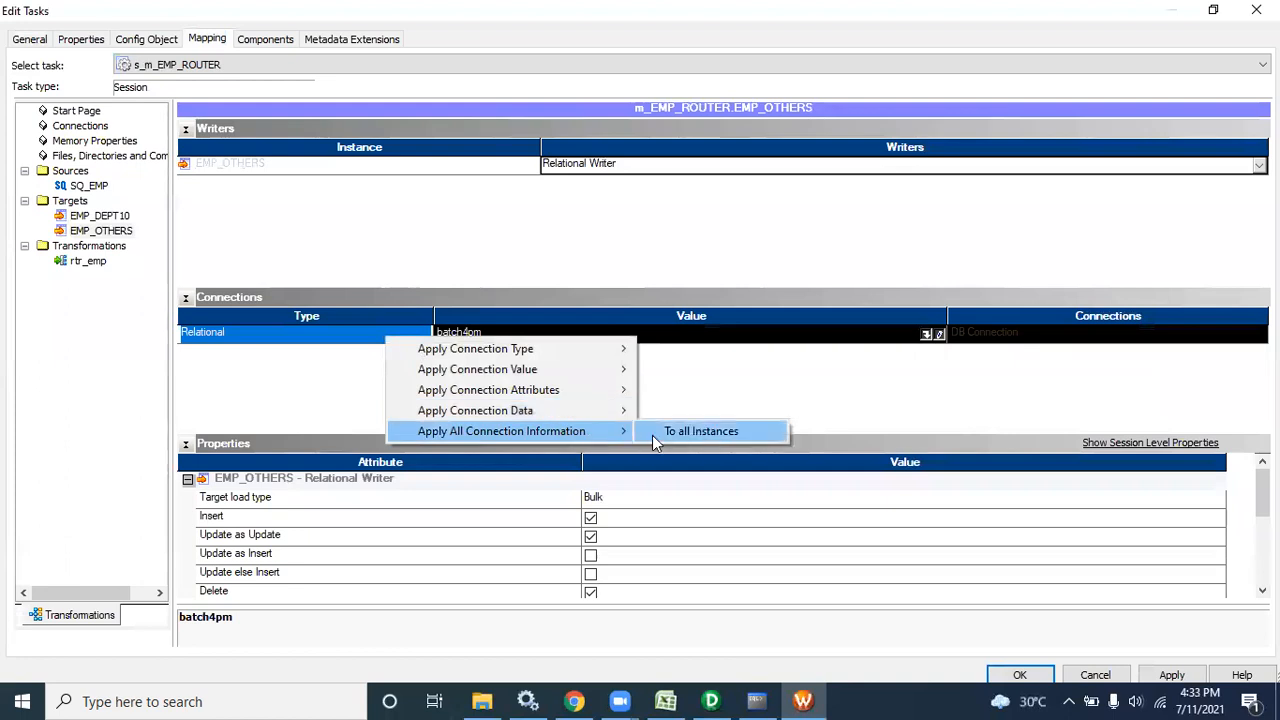
click(680, 431)
Set target load type to Normal for all instances, check both targets, and confirm
click(601, 498)
click(605, 517)
right_click(548, 504)
mouse_move(690, 515)
click(735, 532)
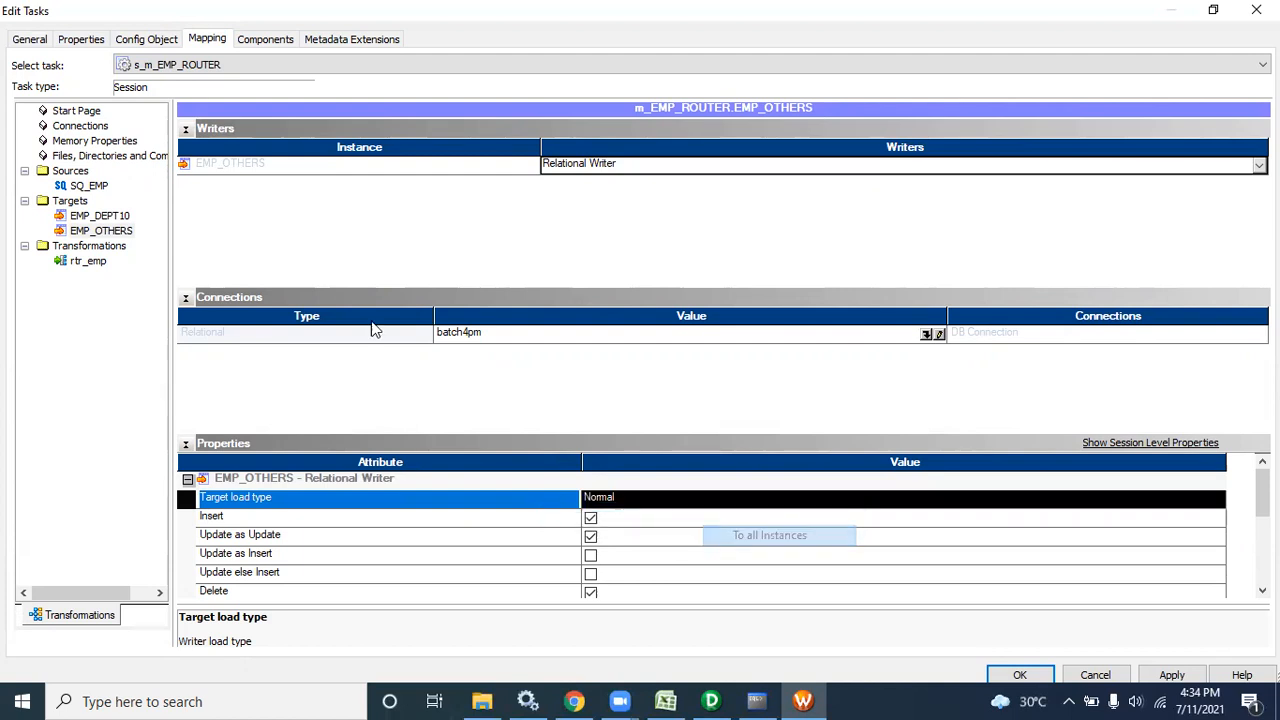
click(86, 230)
click(86, 217)
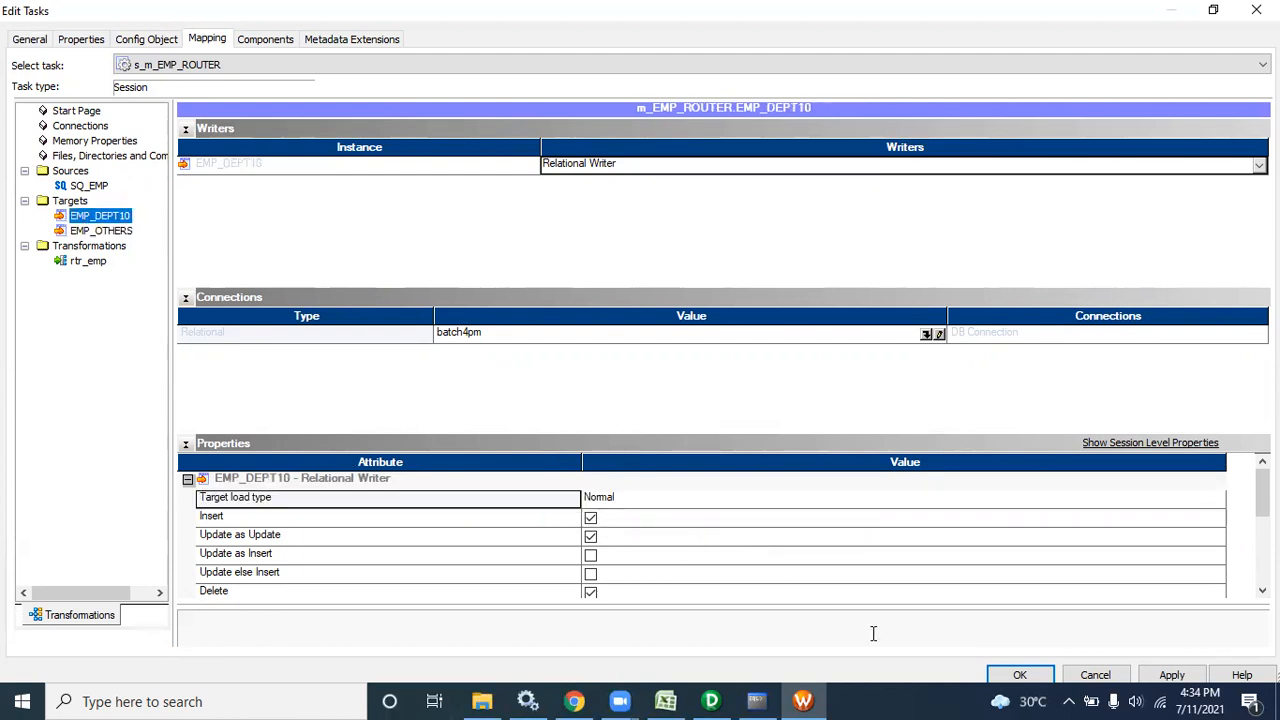
click(1008, 675)
Save the workflow and start running wf_m_EMP_ROUTER
key(ctrl+s)
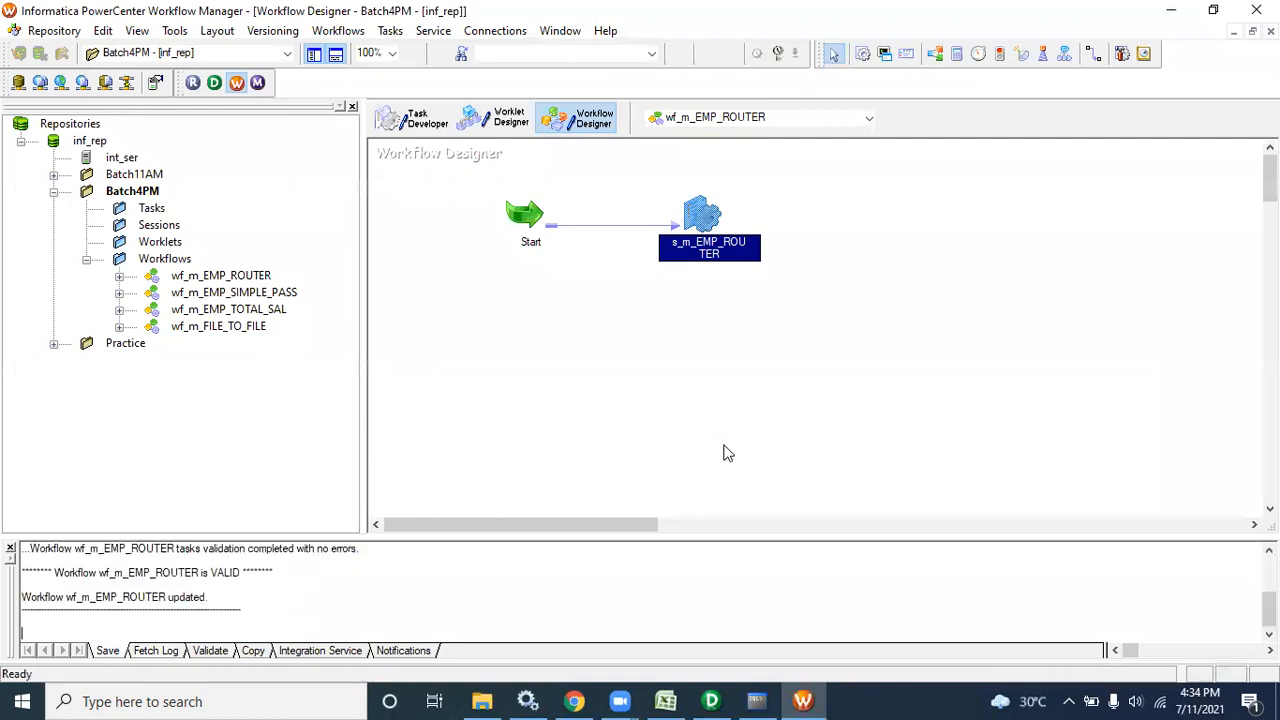
click(258, 84)
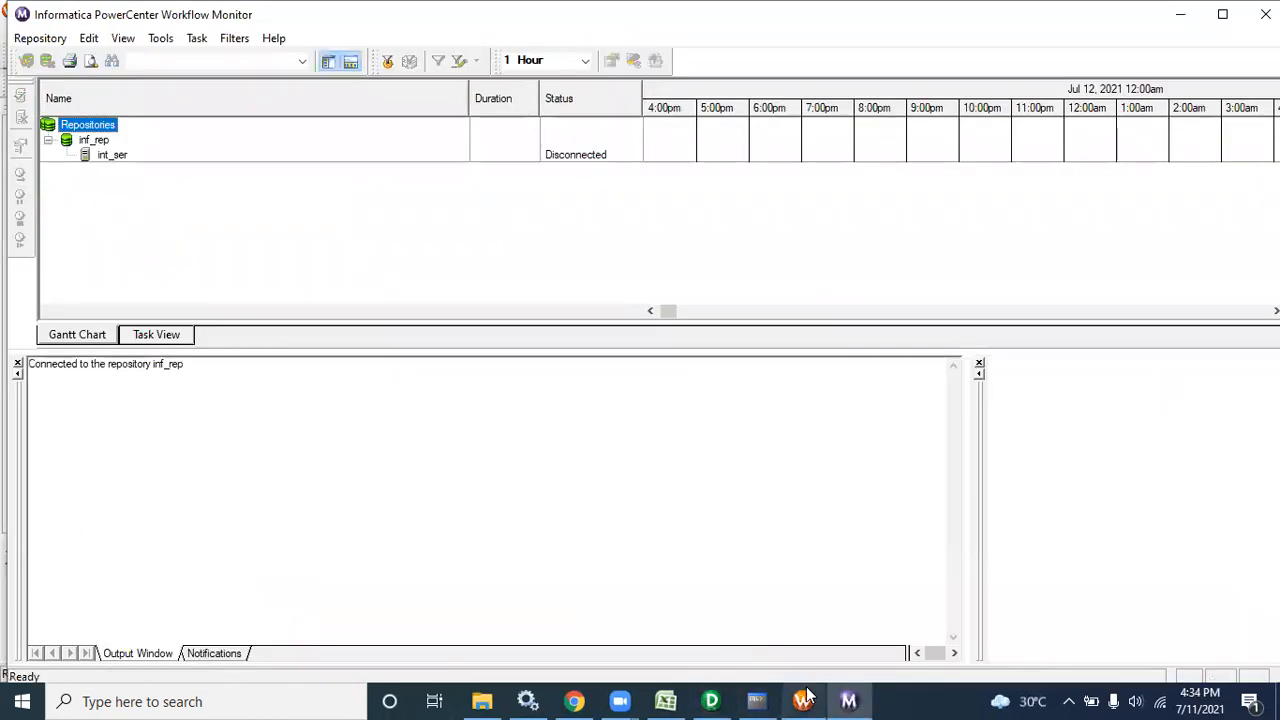
click(803, 700)
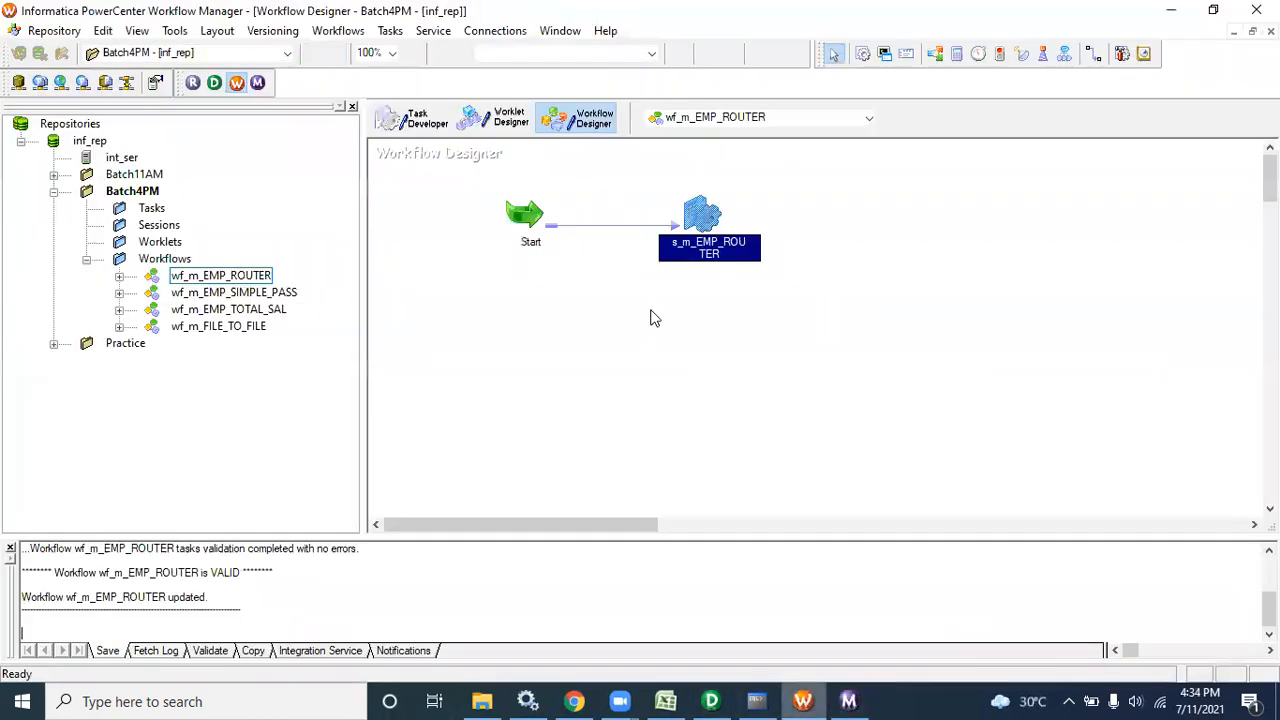
right_click(607, 270)
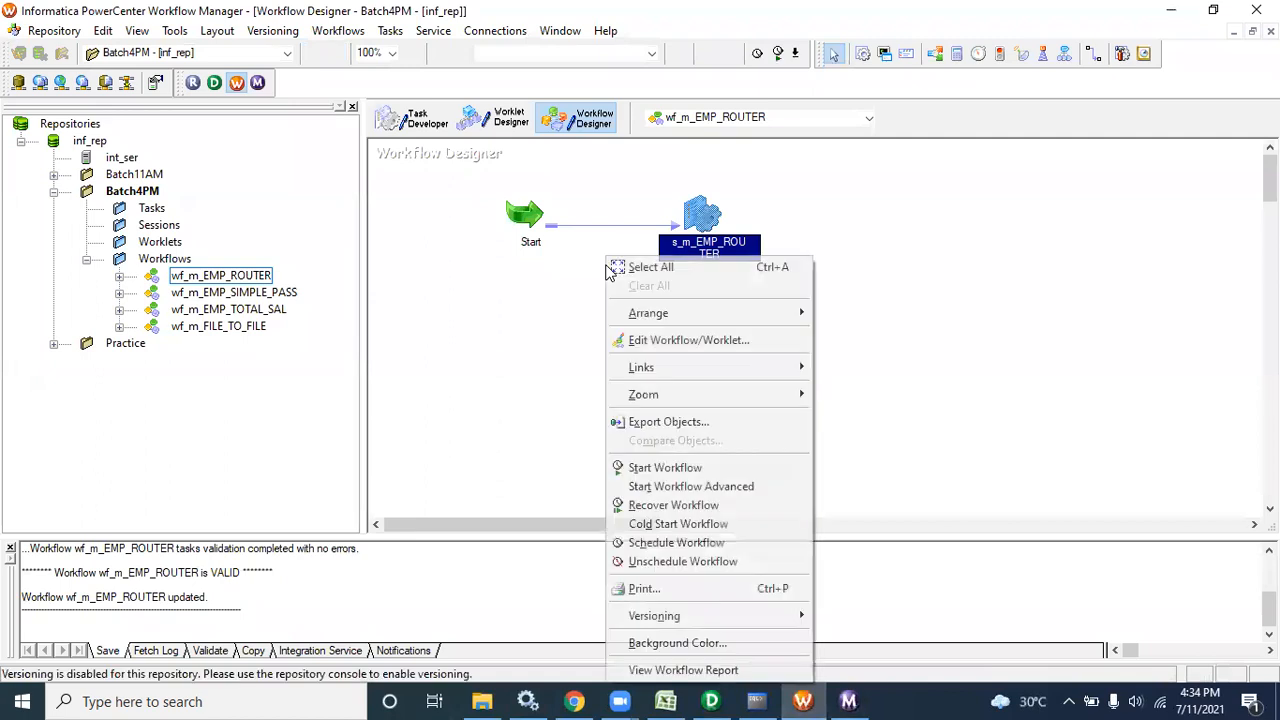
click(606, 268)
right_click(599, 258)
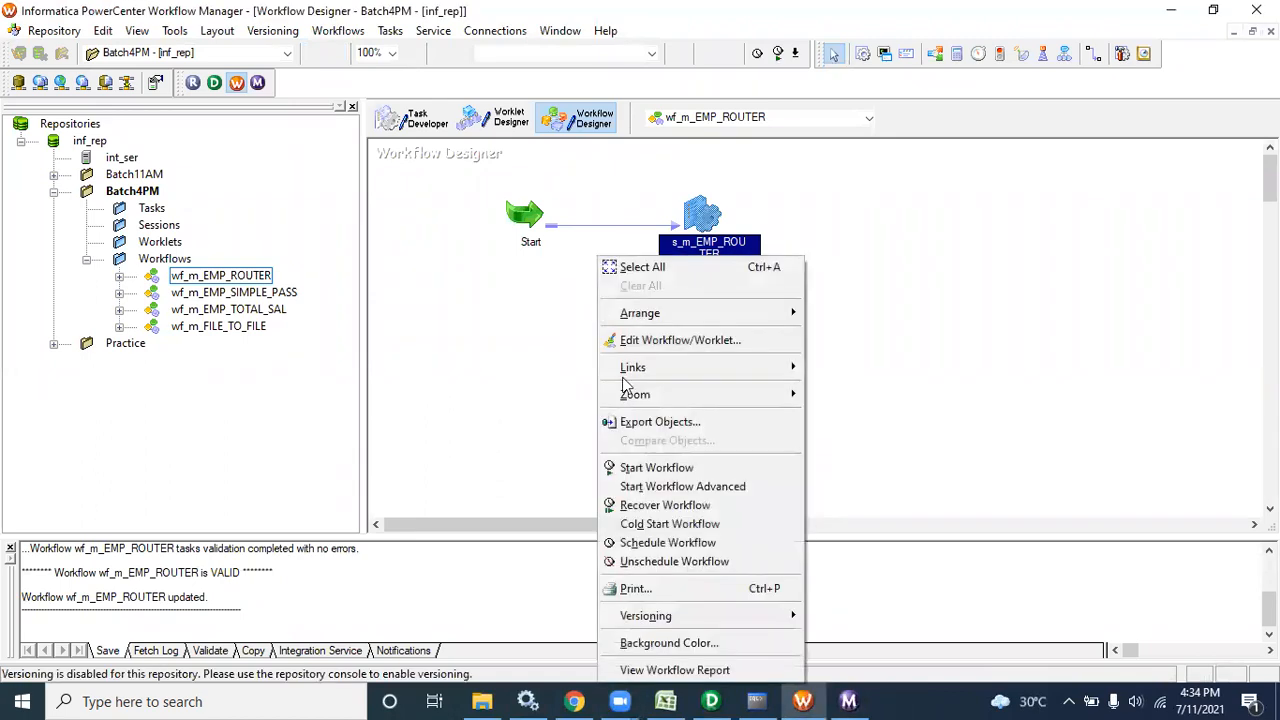
click(658, 476)
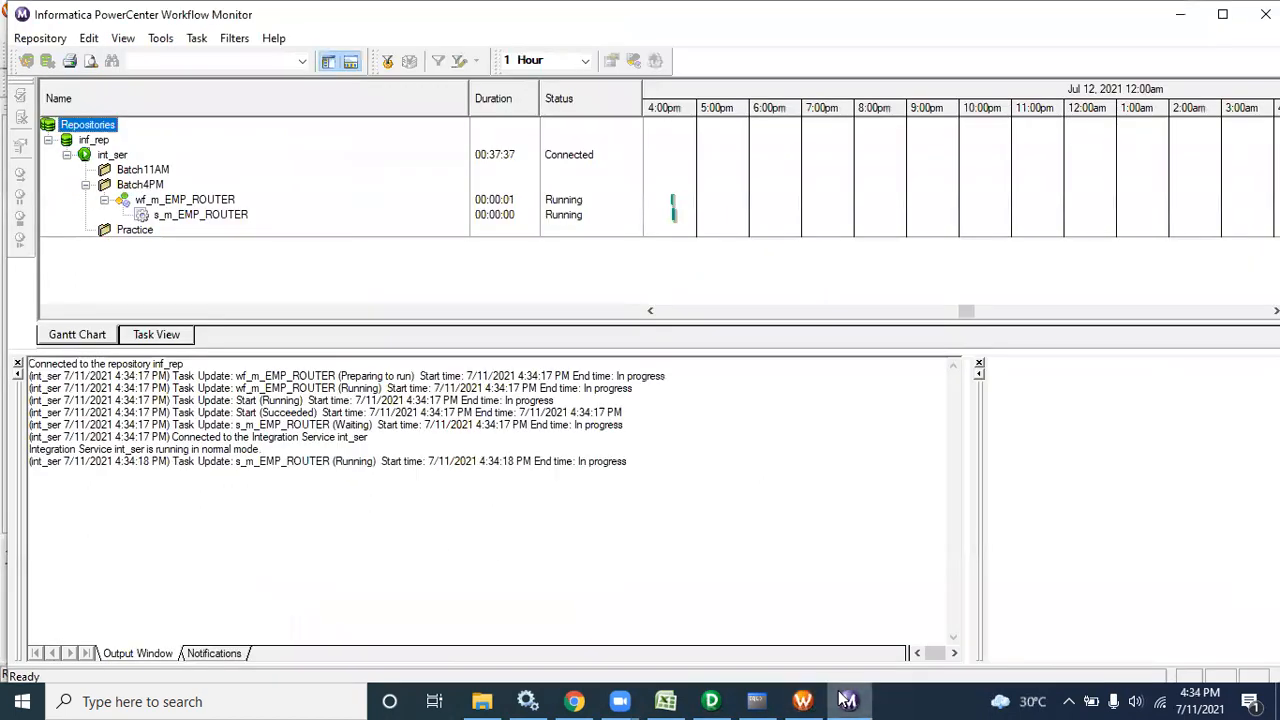
Review s_m_EMP_ROUTER run statistics: 4 rows to EMP_DEPT10, 13 rows to EMP_OTHERS
right_click(235, 215)
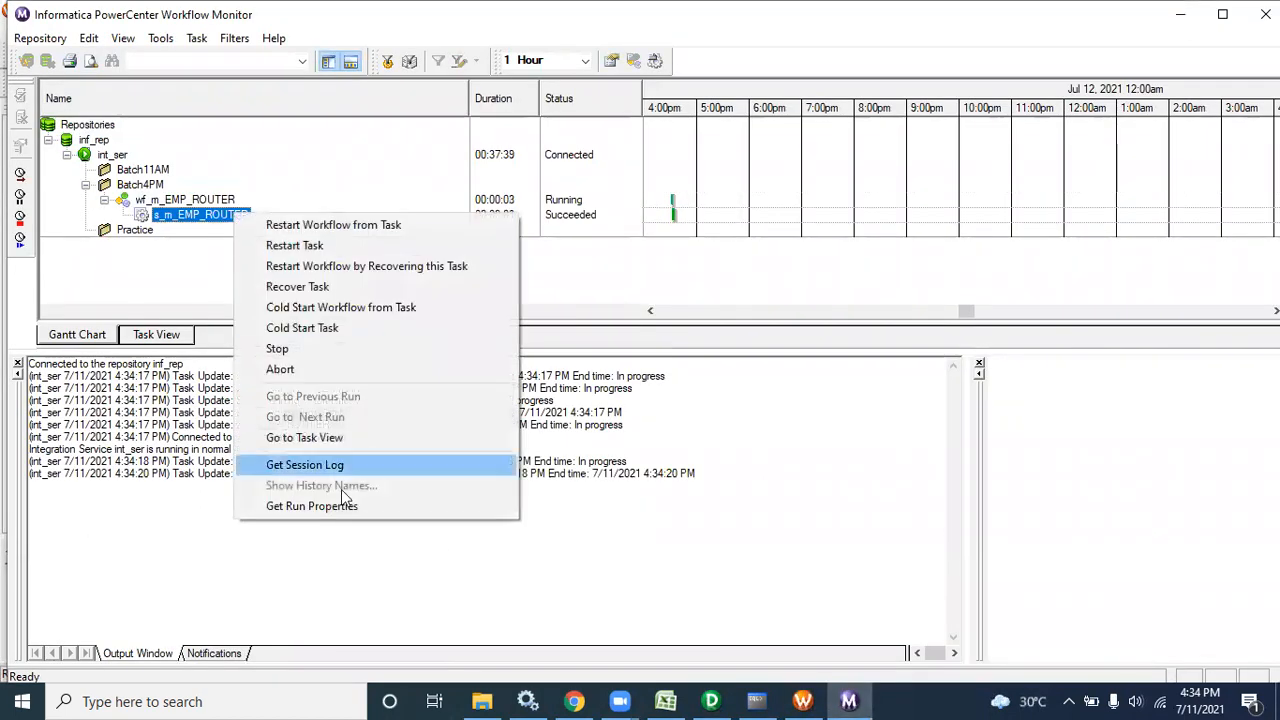
click(345, 508)
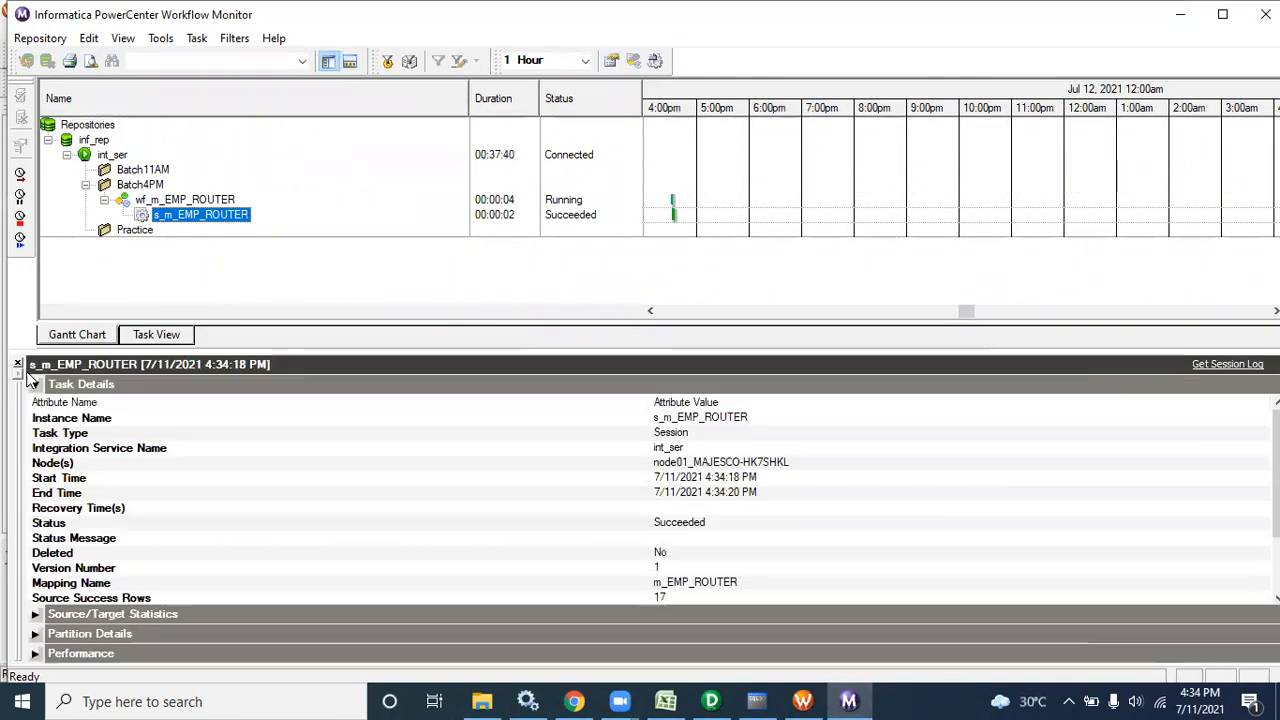
click(35, 613)
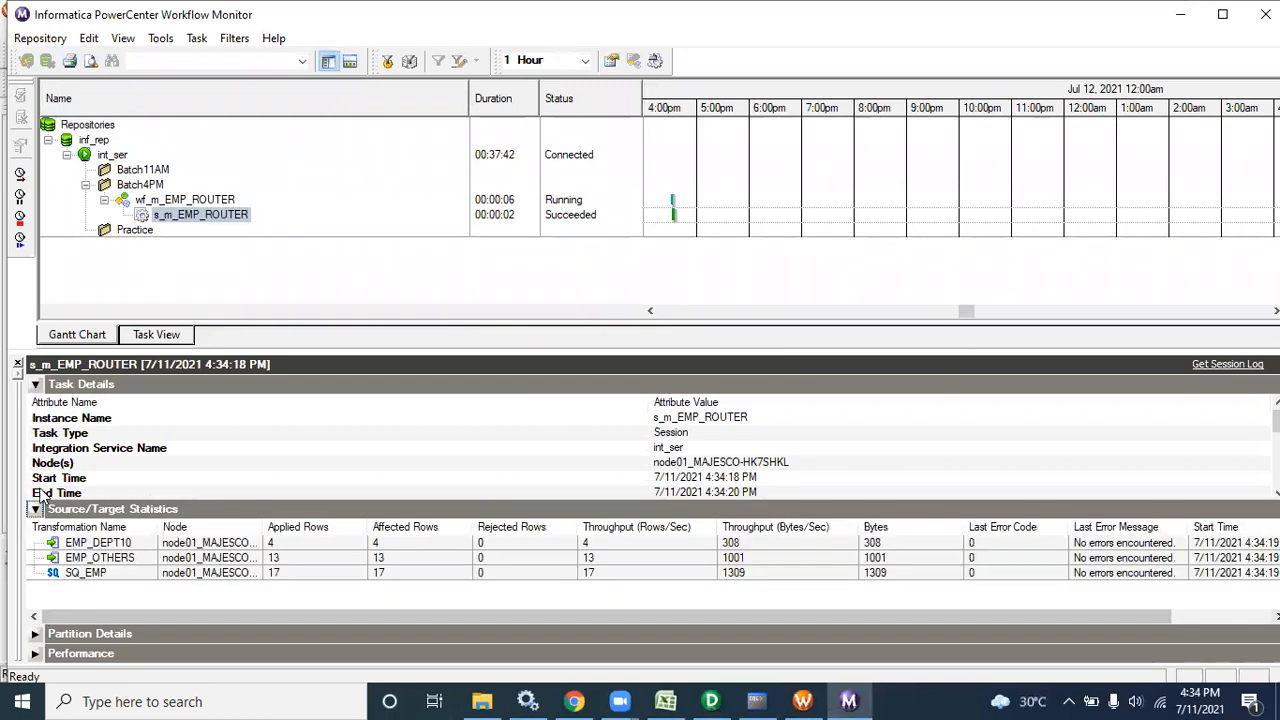
click(35, 383)
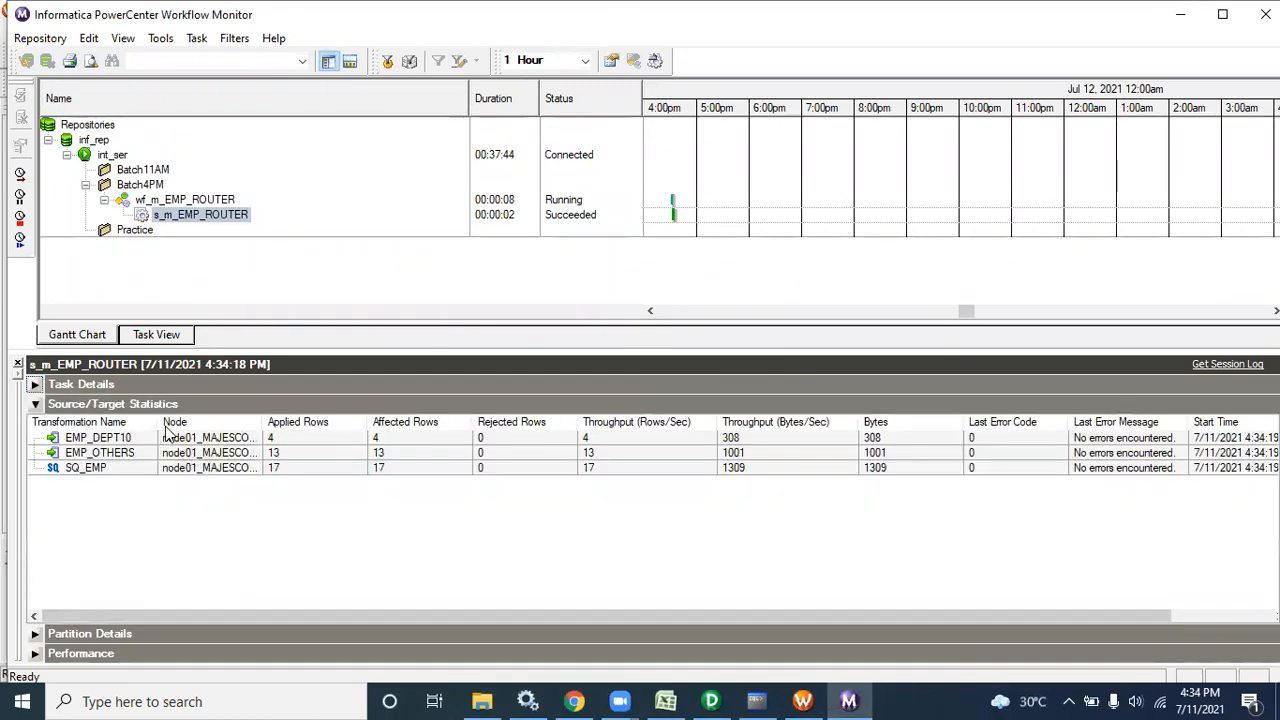
drag(155, 423, 280, 423)
click(238, 467)
click(238, 454)
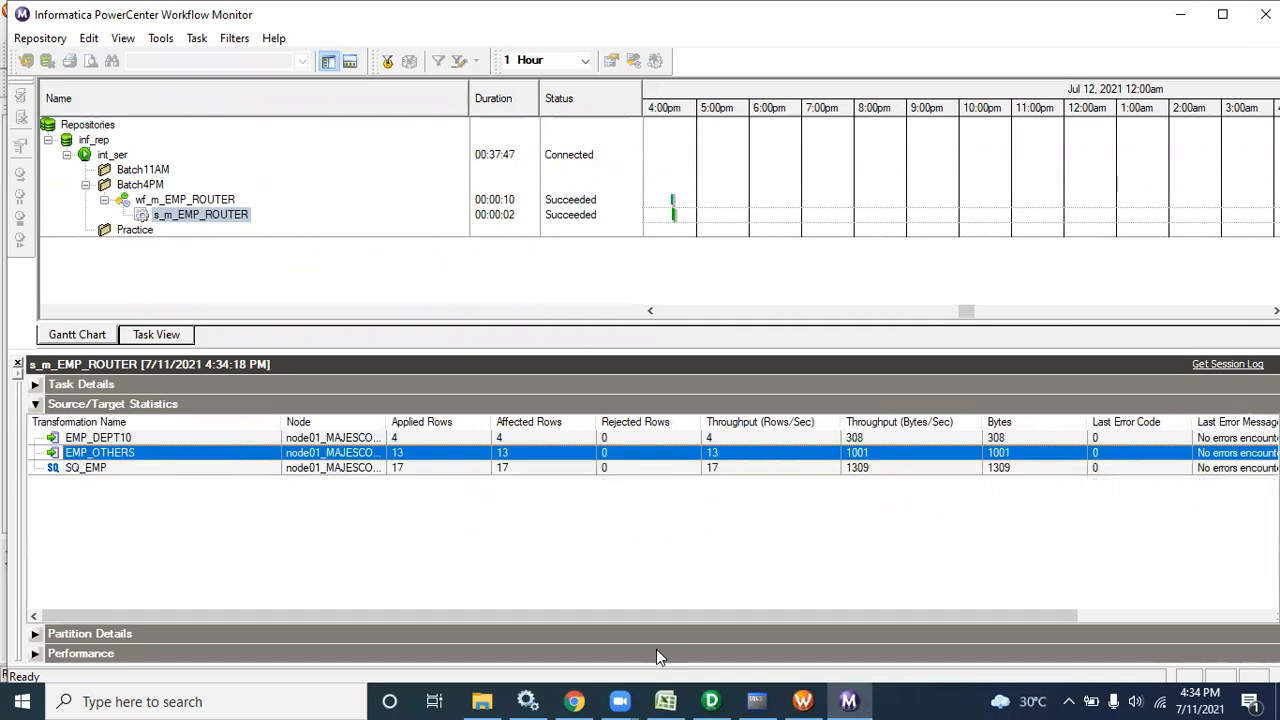
click(770, 700)
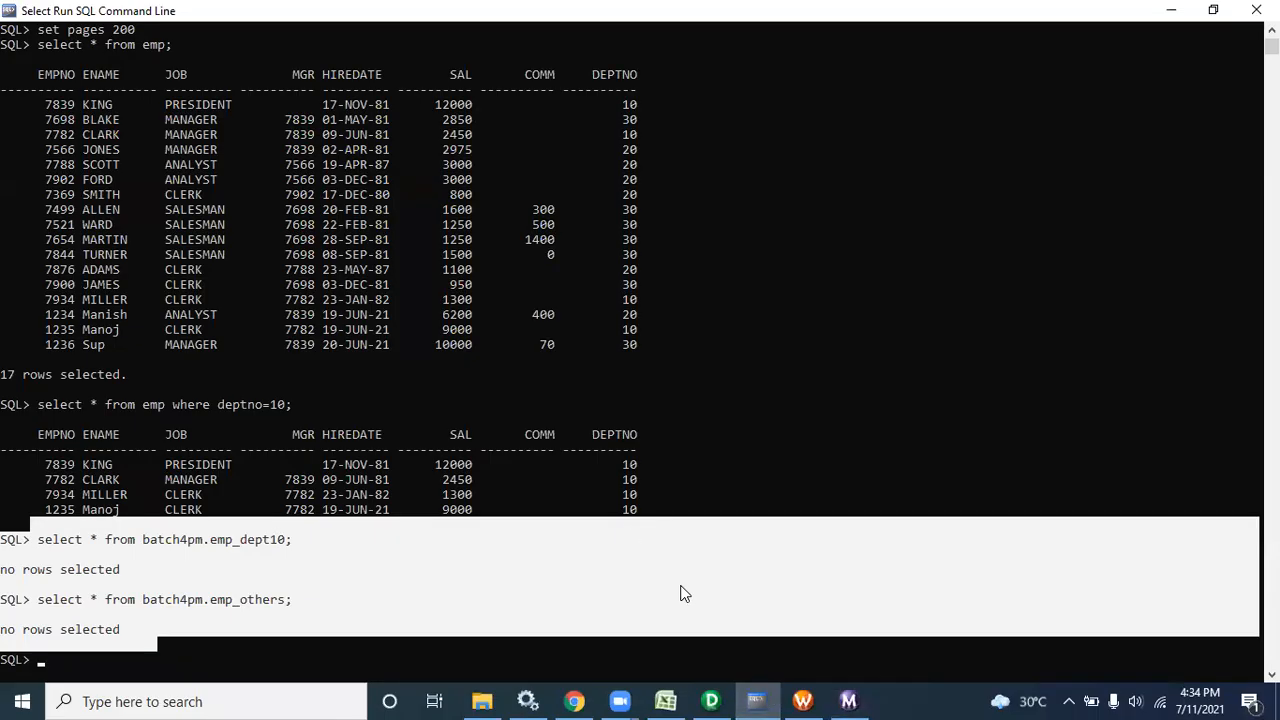
Rerun the emp_dept10 query and copy its four department-10 rows
click(681, 593)
key(Up)
key(Up)
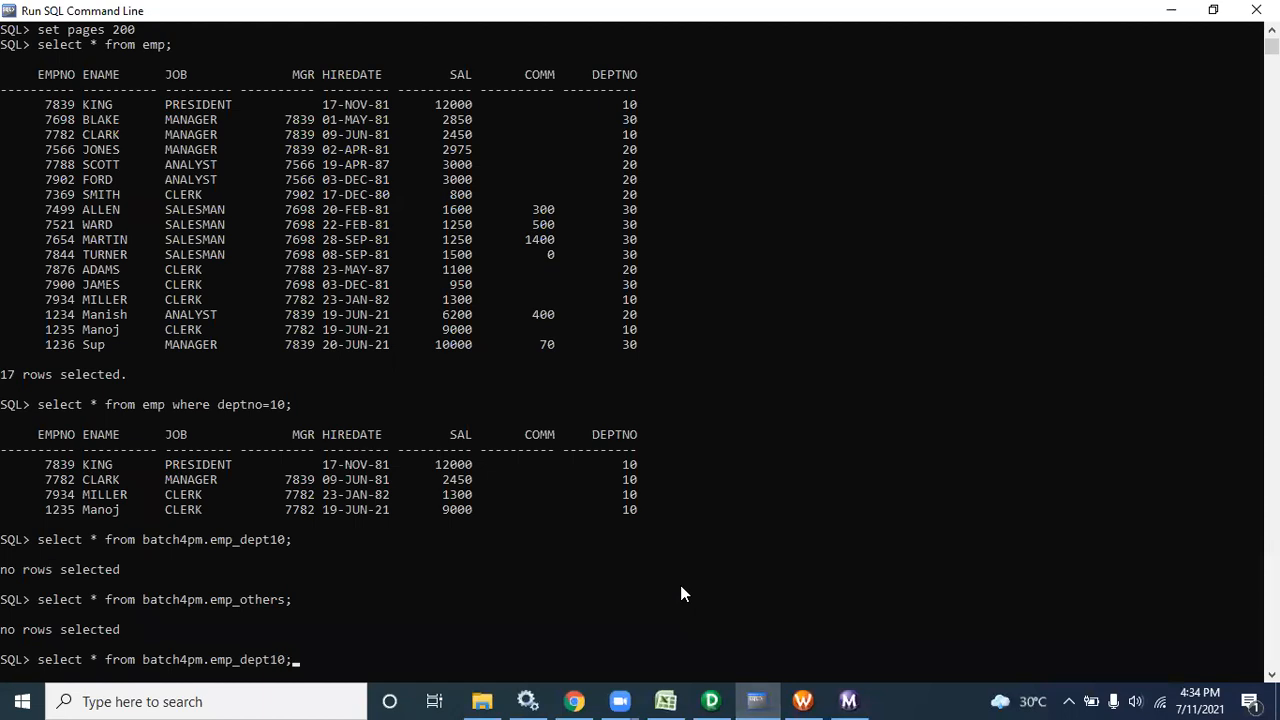
key(Return)
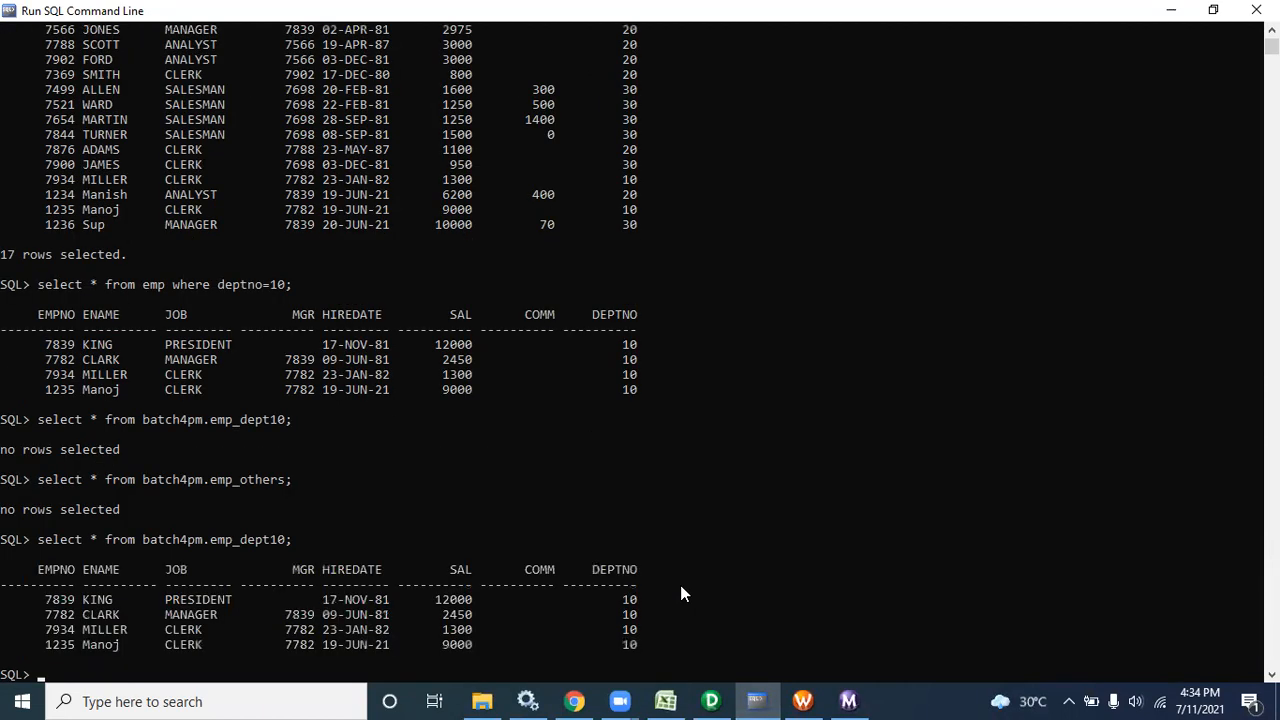
drag(656, 639, 22, 566)
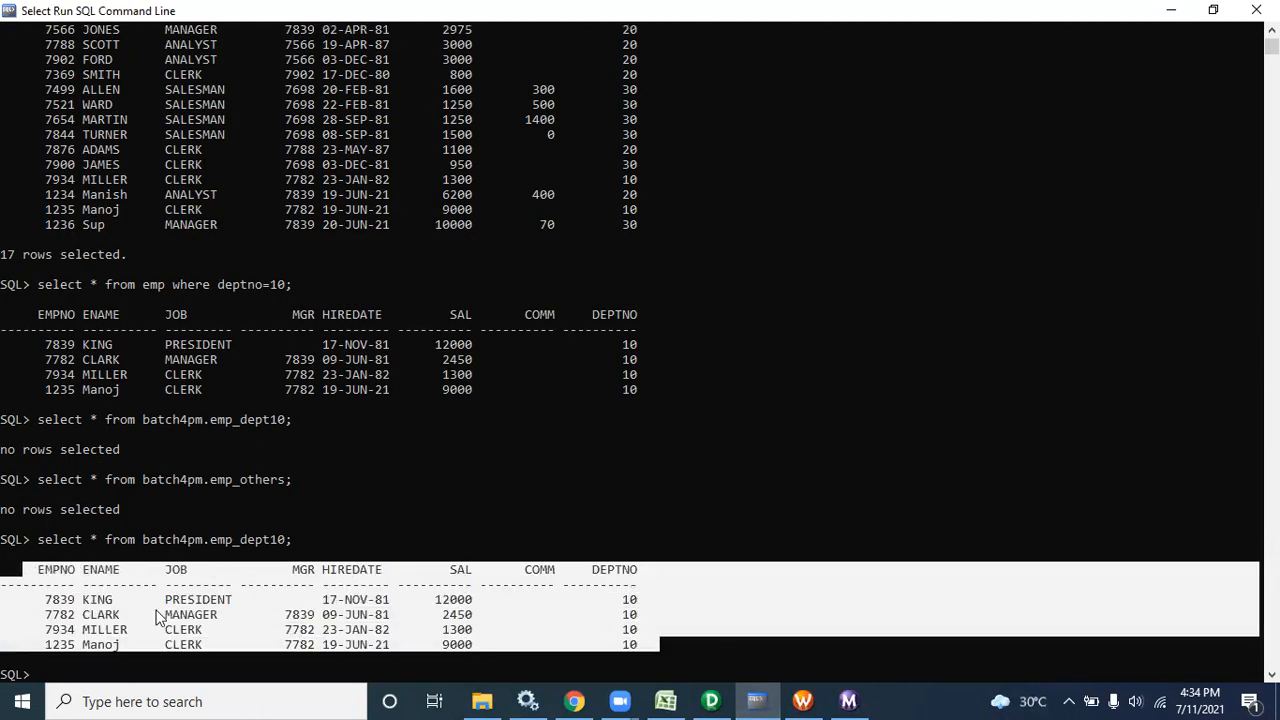
right_click(634, 660)
Rerun the emp_others query, select its 13 rows with the dept-10 results, and return to Designer
key(Up)
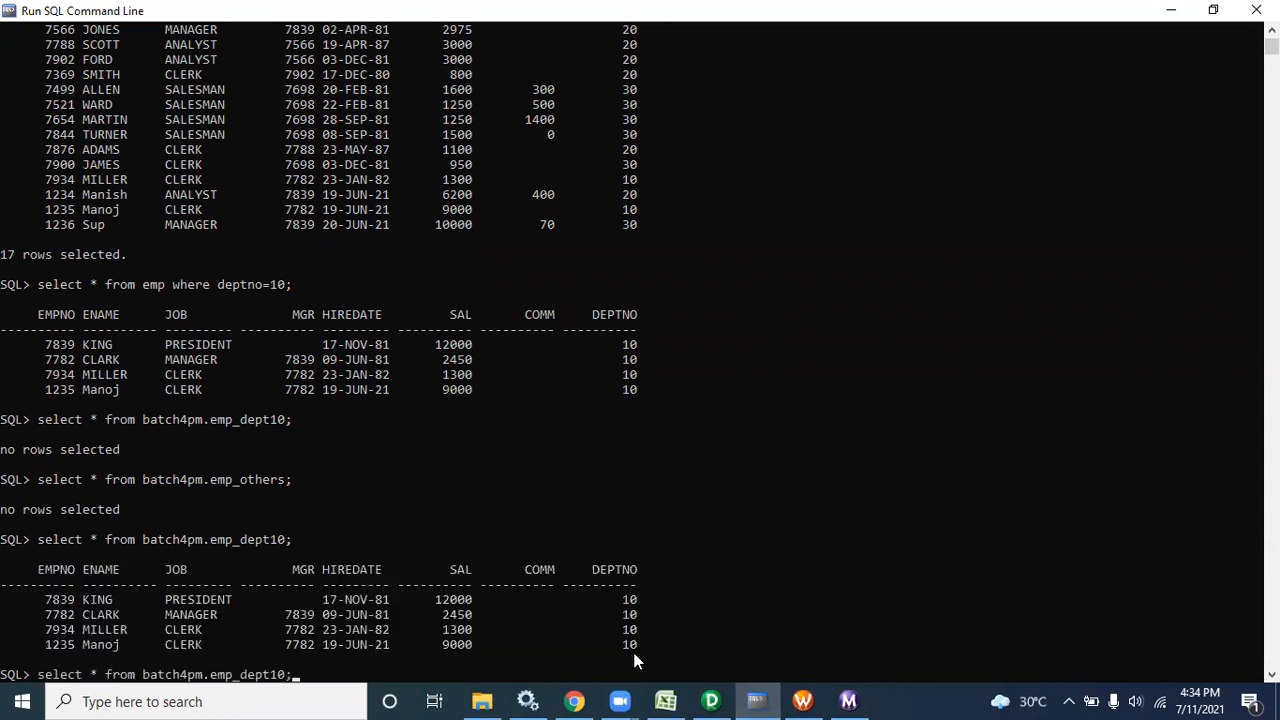
key(Up)
key(Return)
drag(667, 628, 40, 372)
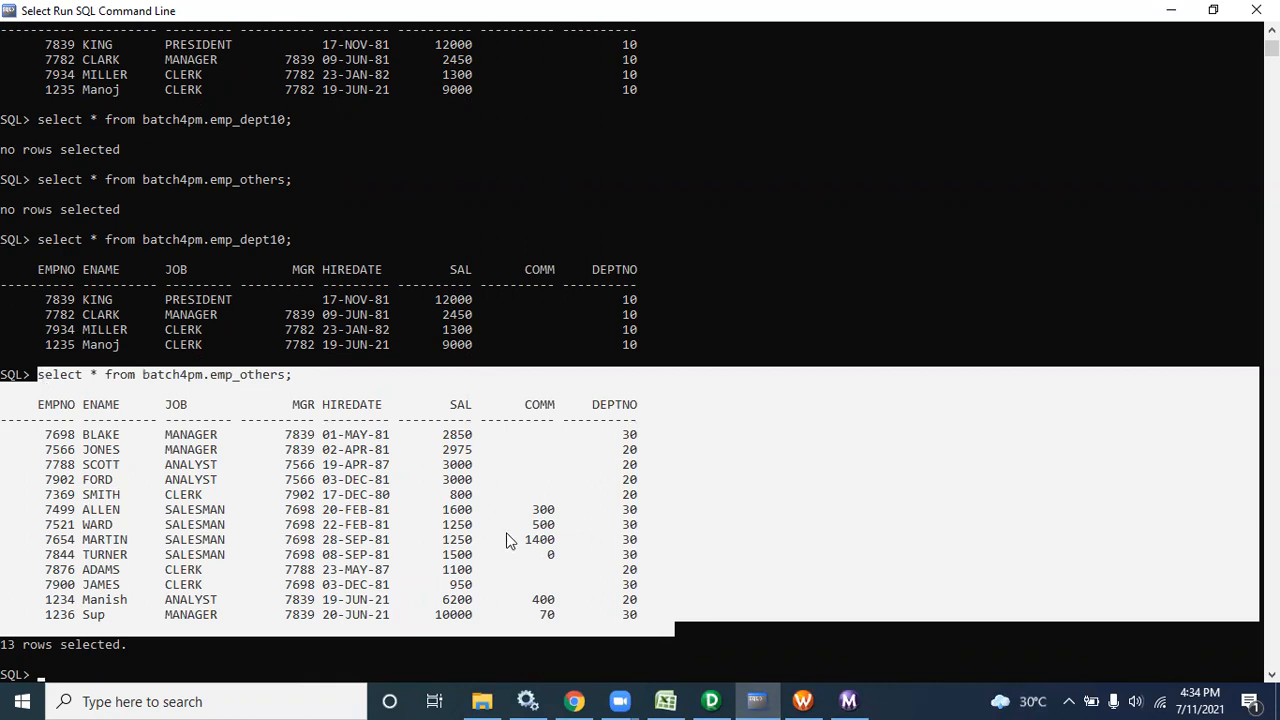
mouse_move(708, 700)
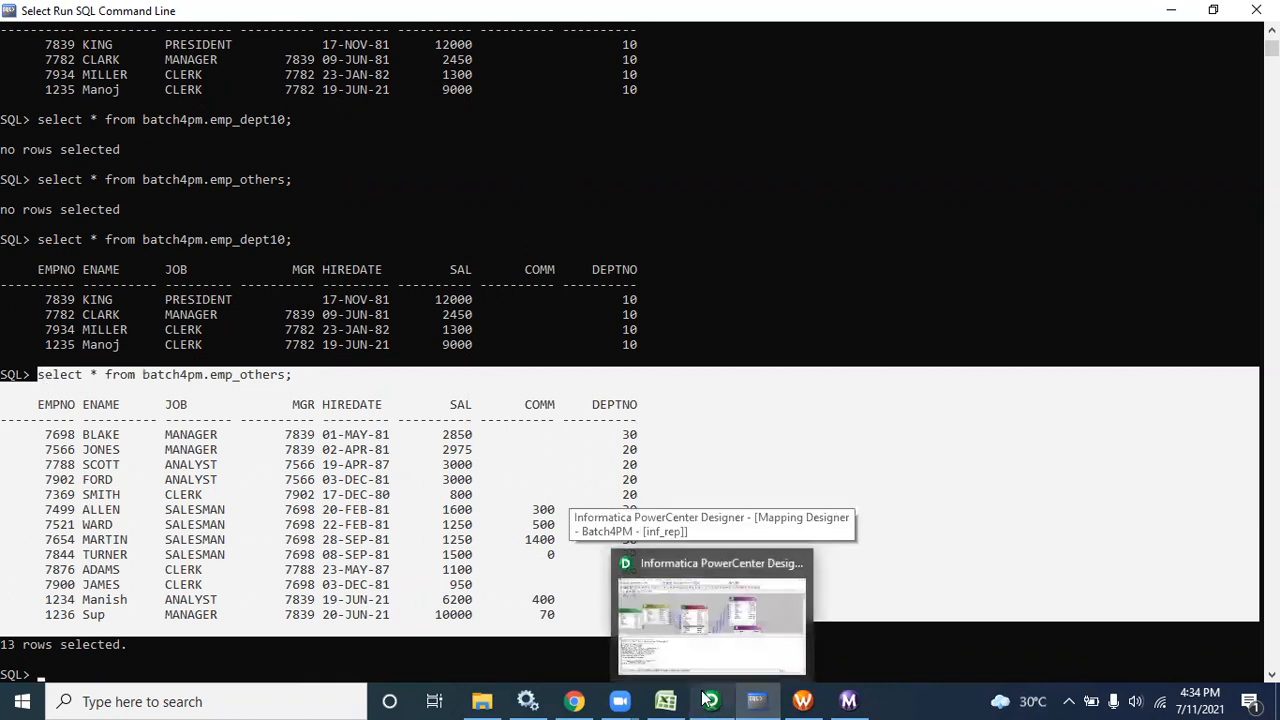
drag(2, 241, 643, 632)
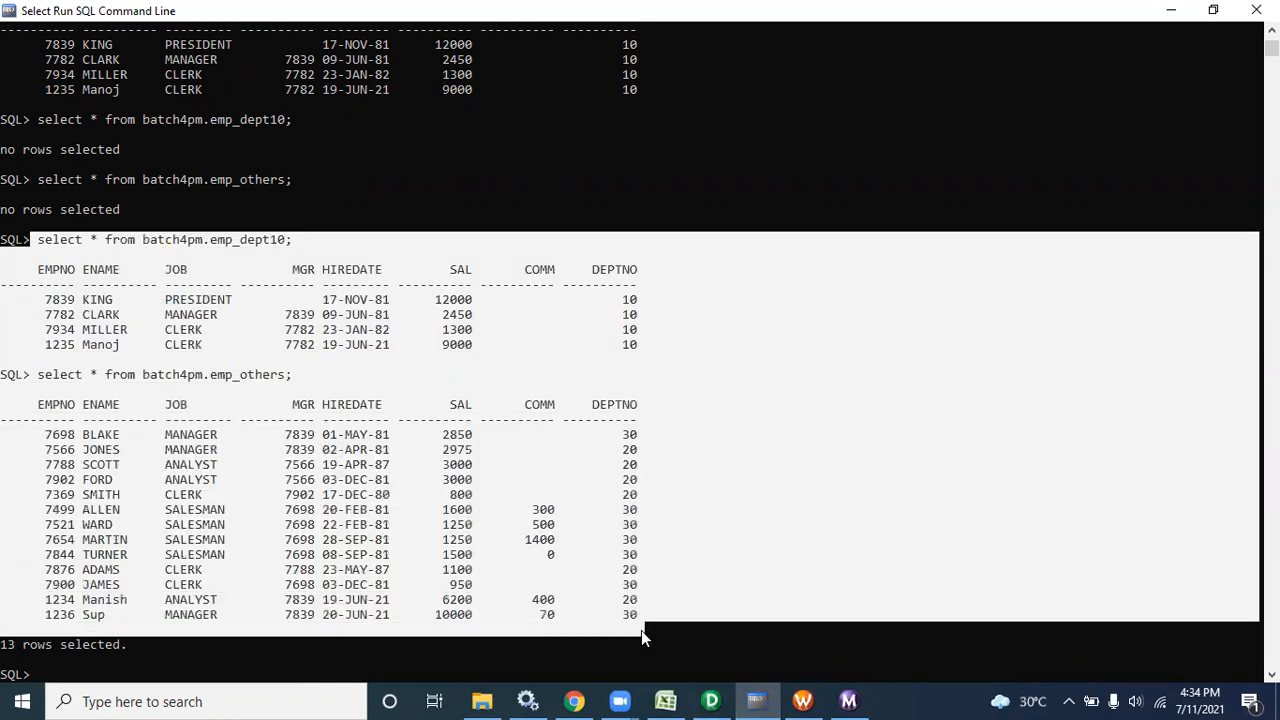
mouse_move(711, 701)
click(710, 700)
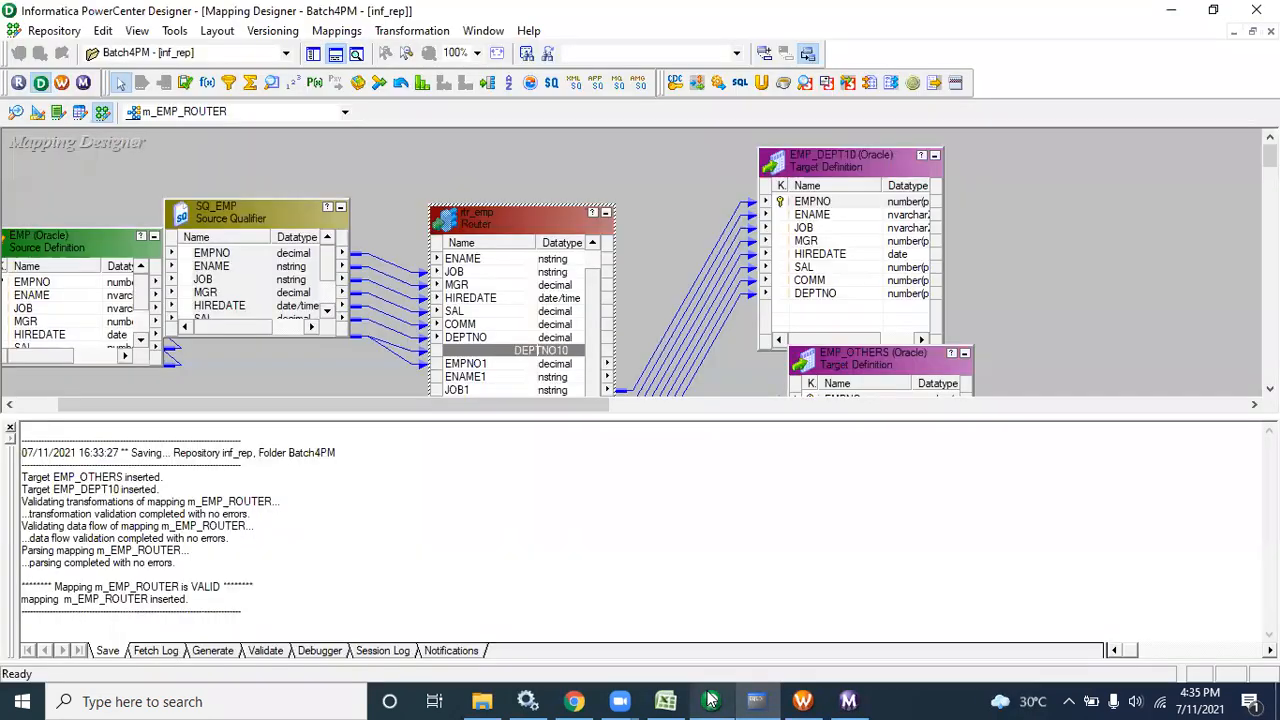
Close the Output window, rearrange rtr_emp, EMP_DEPT10 and EMP_OTHERS, and show the Navigator
click(10, 430)
drag(508, 227, 586, 179)
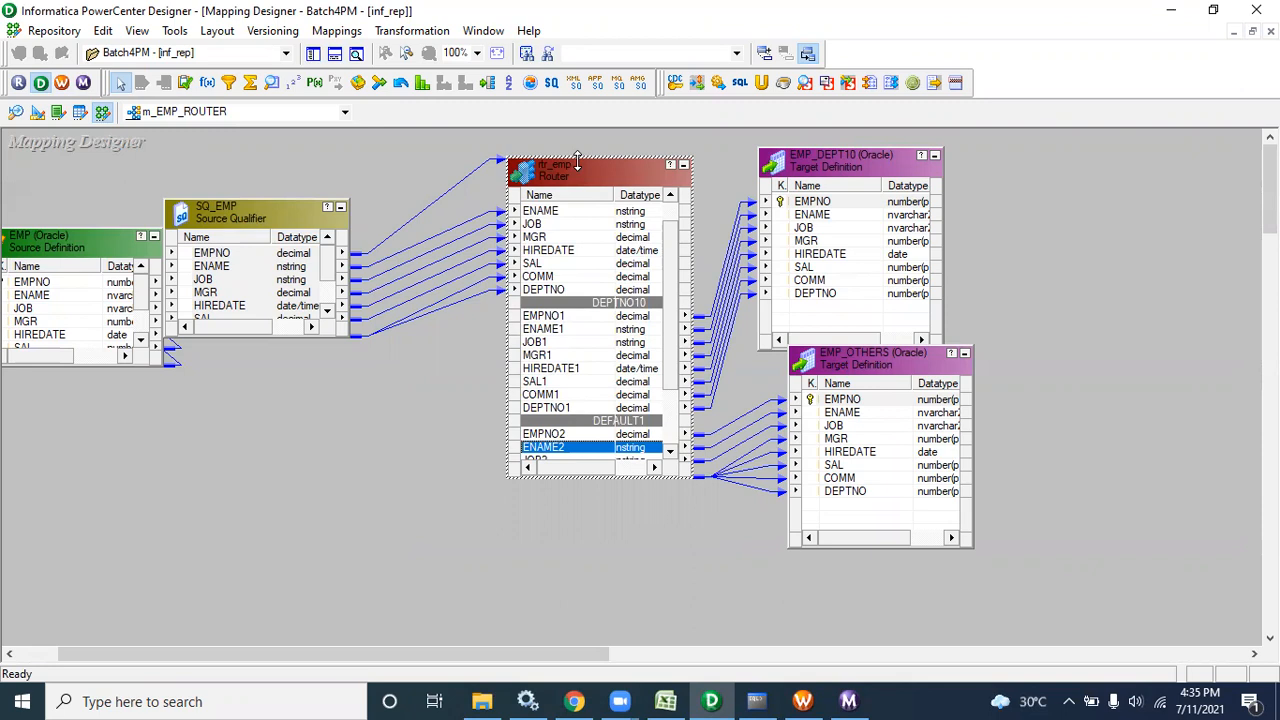
drag(577, 161, 576, 135)
drag(675, 260, 665, 195)
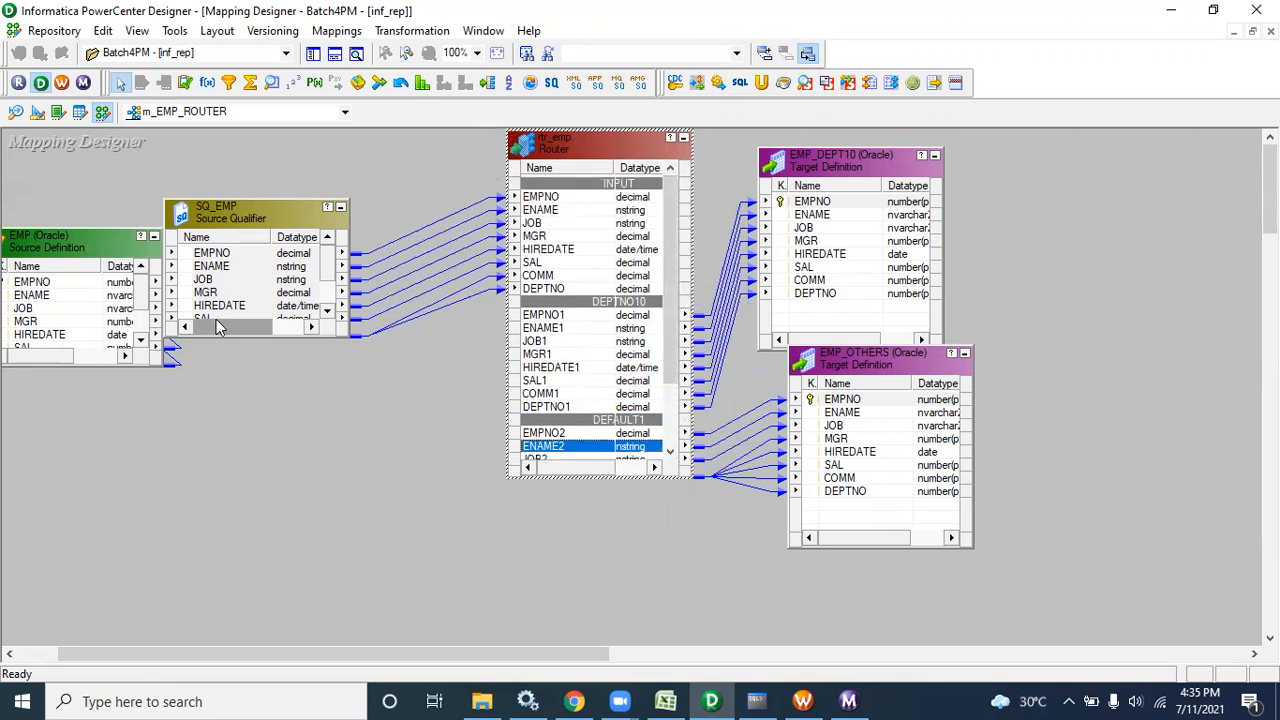
drag(669, 249, 669, 275)
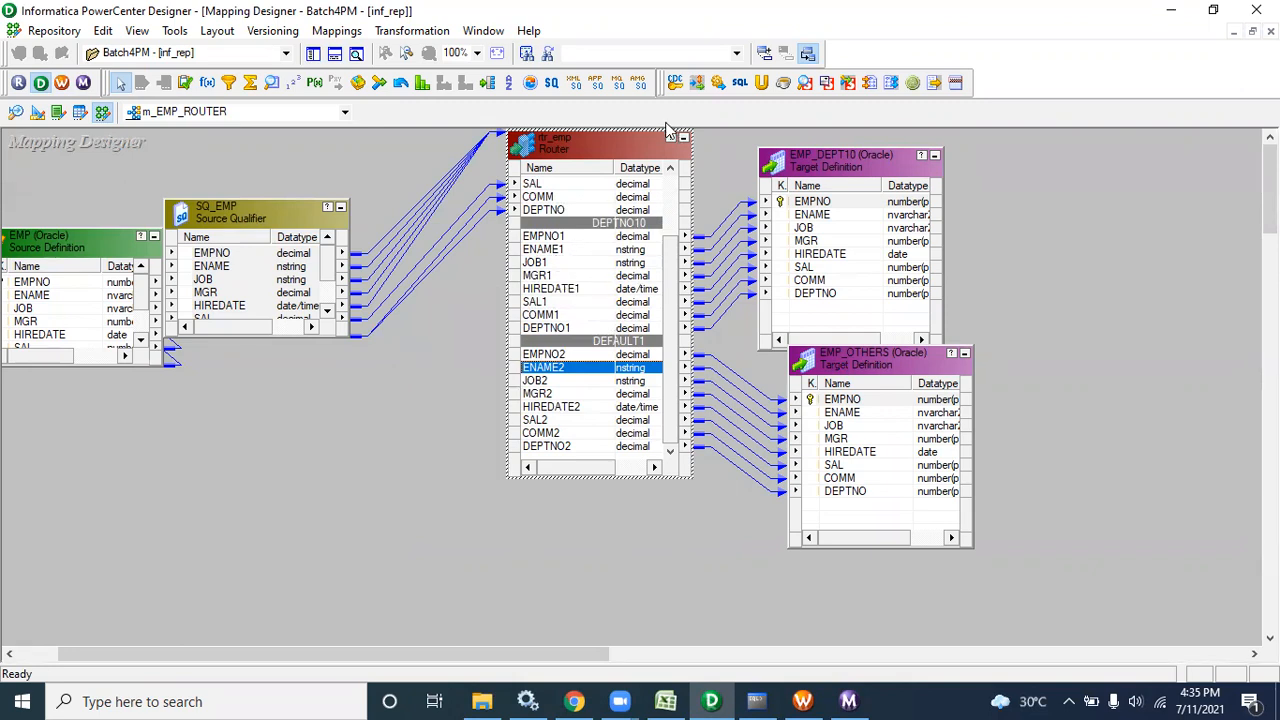
drag(584, 157, 552, 176)
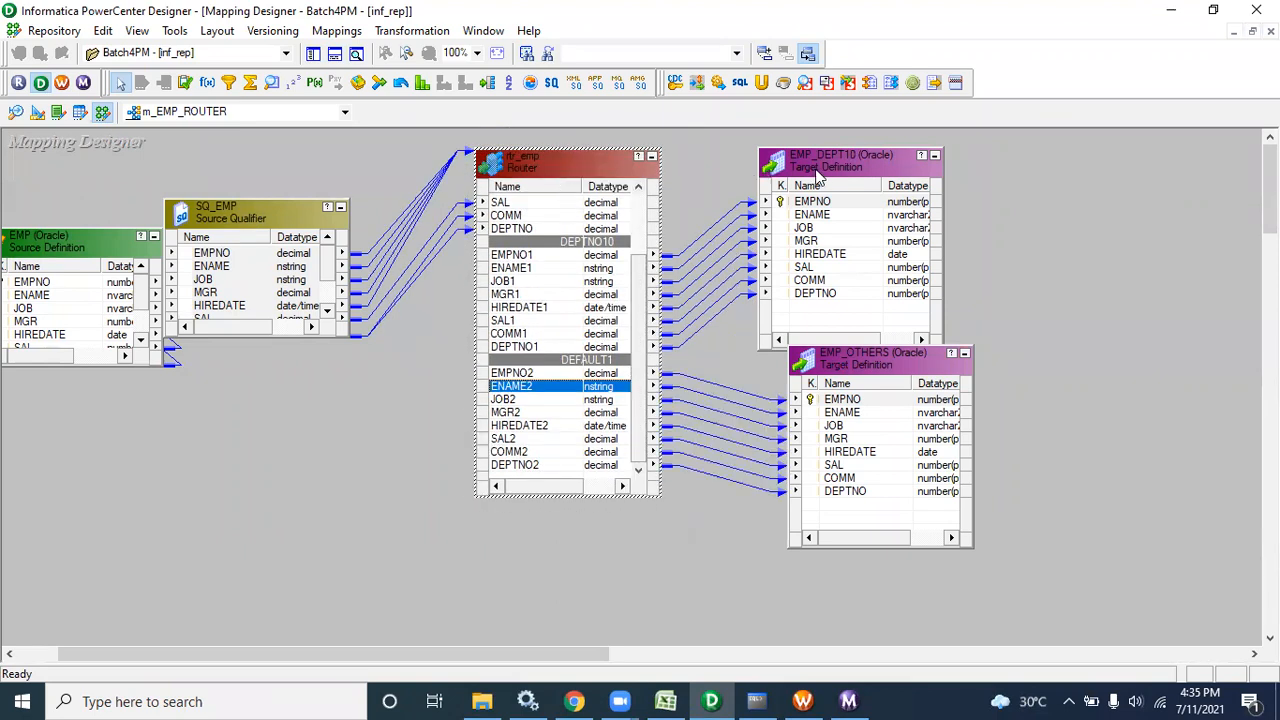
drag(823, 168, 877, 148)
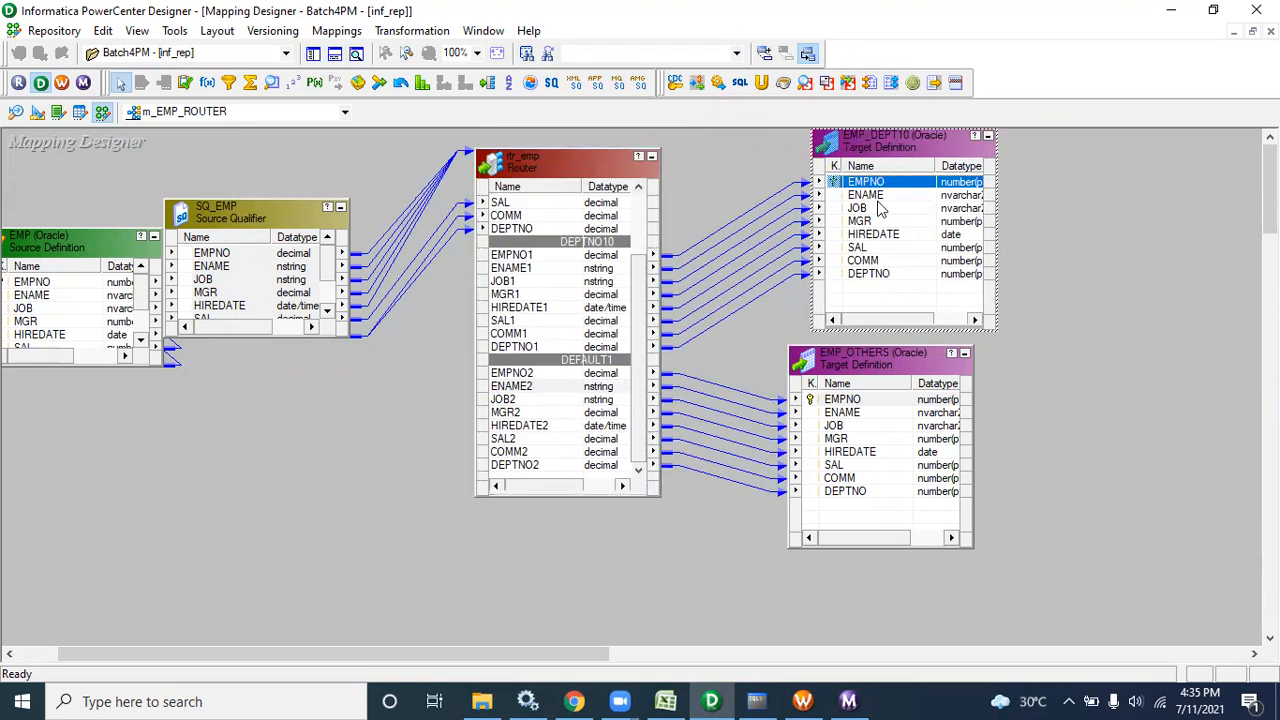
drag(885, 355, 909, 373)
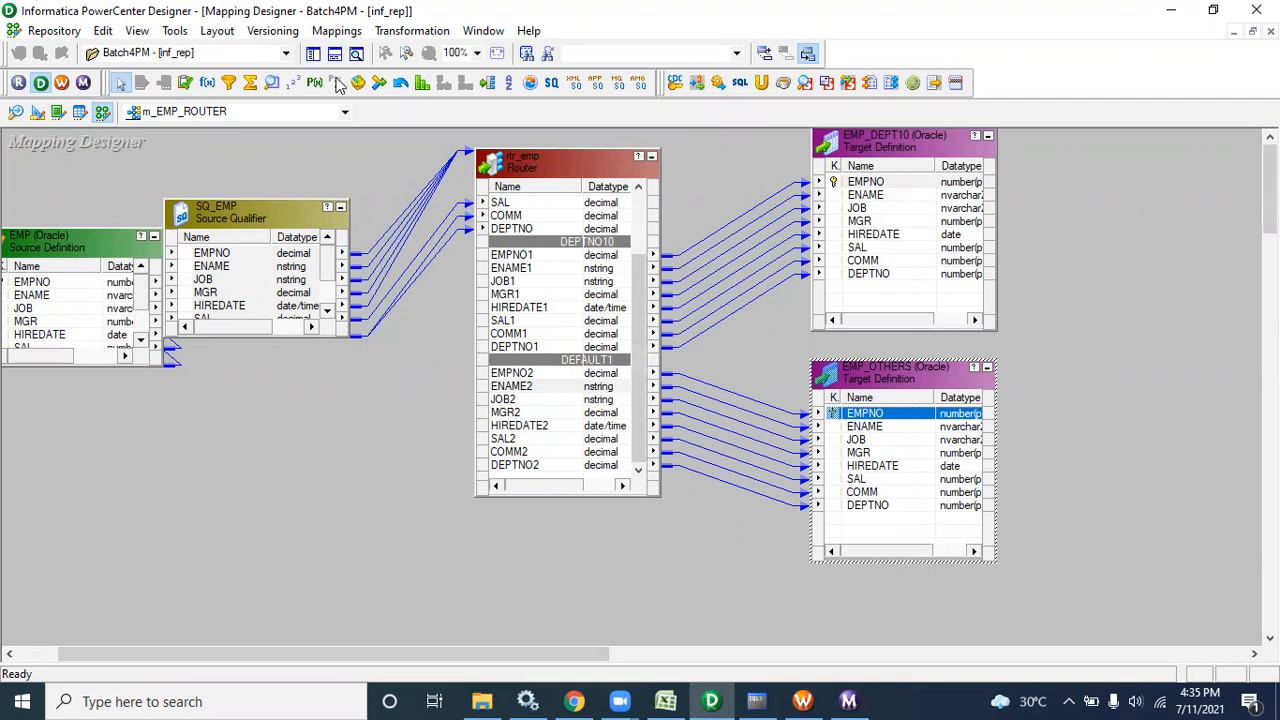
click(314, 54)
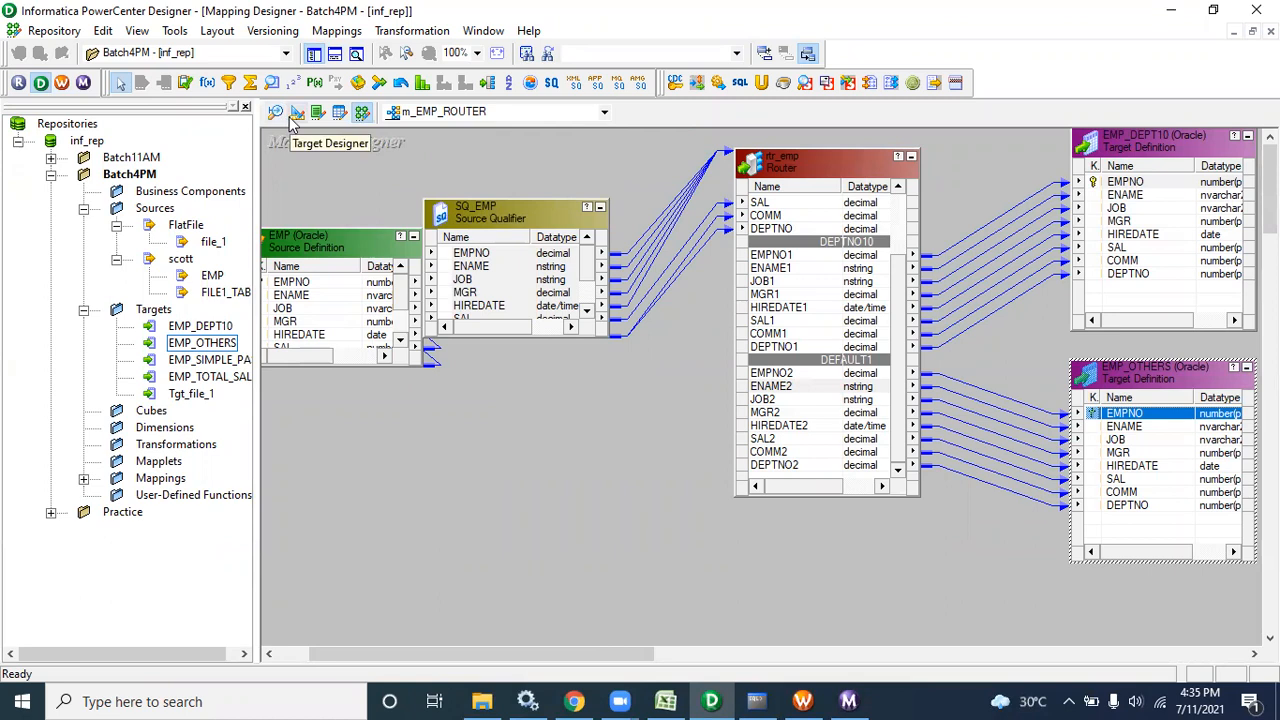
Switch to the Target Designer, Clear All from its workspace, and select the scott EMP source
click(174, 30)
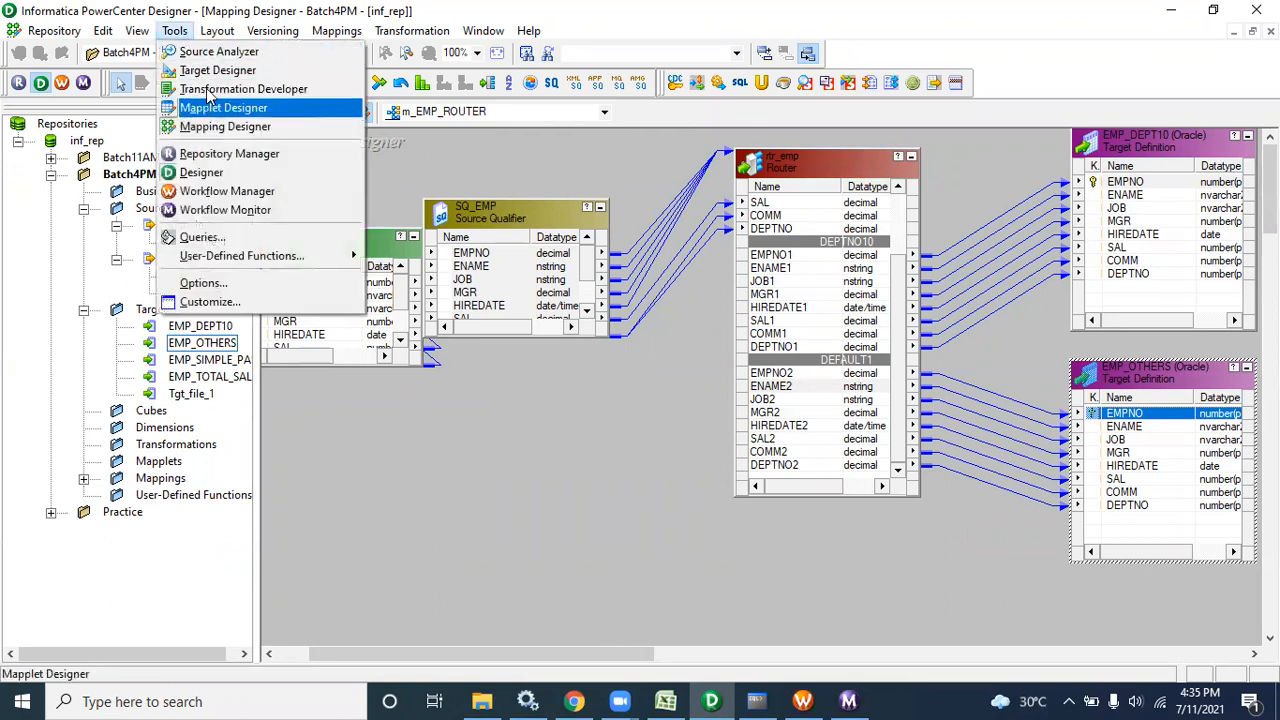
click(250, 126)
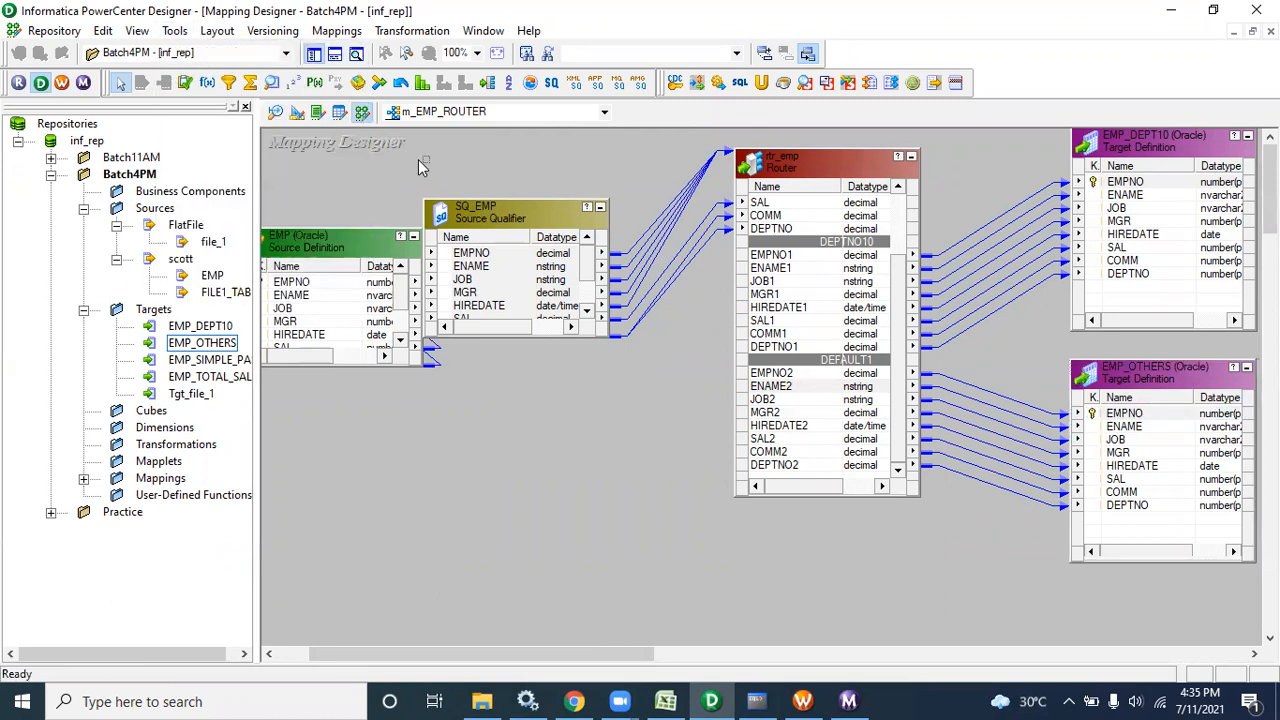
click(297, 116)
right_click(536, 201)
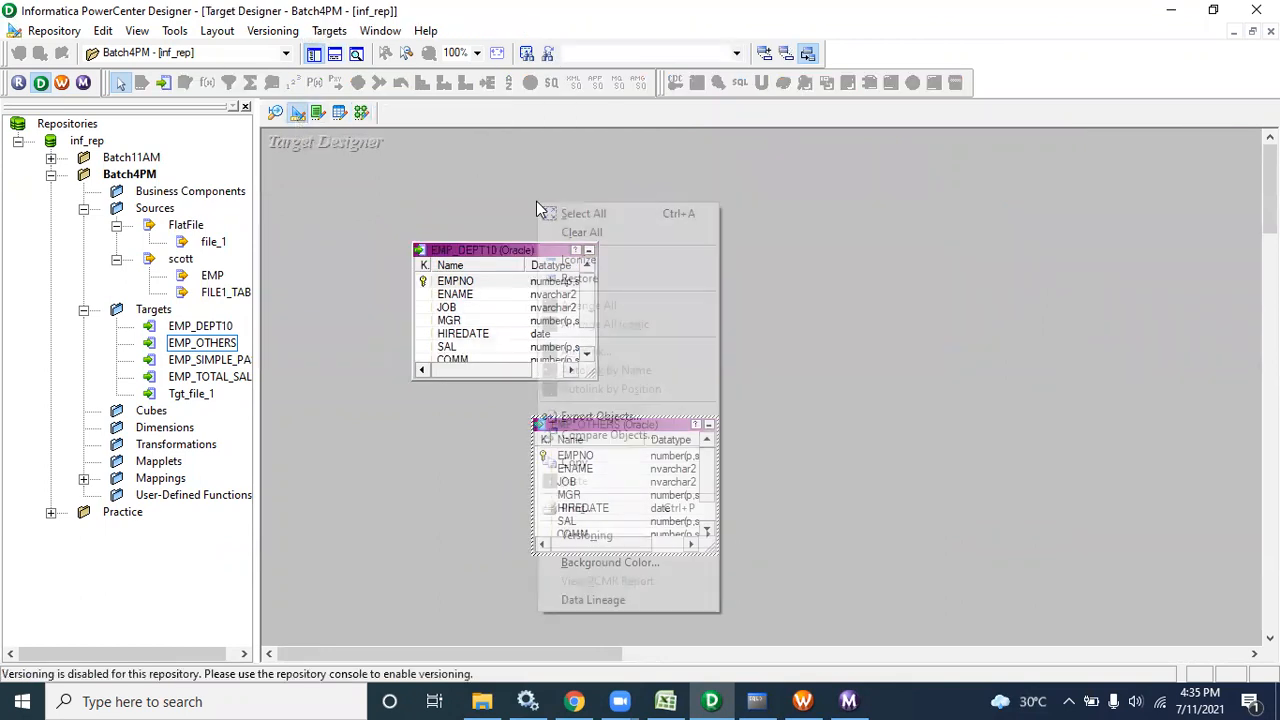
click(566, 231)
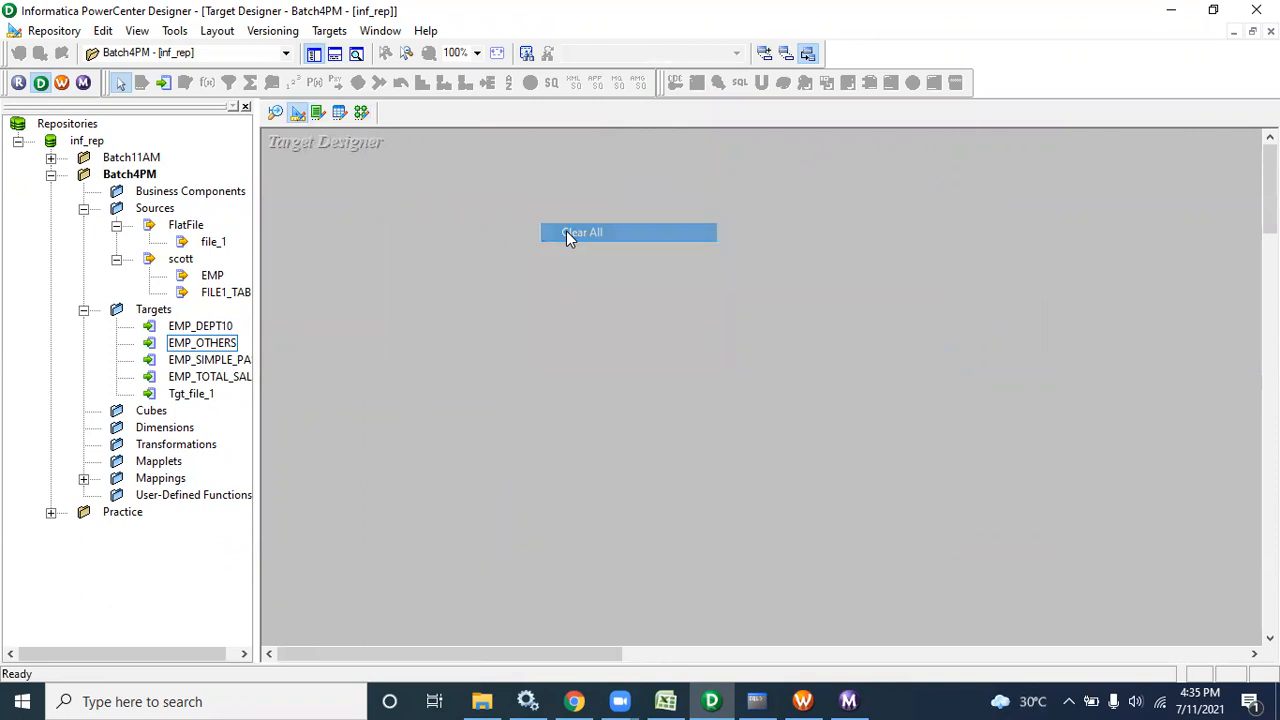
click(207, 276)
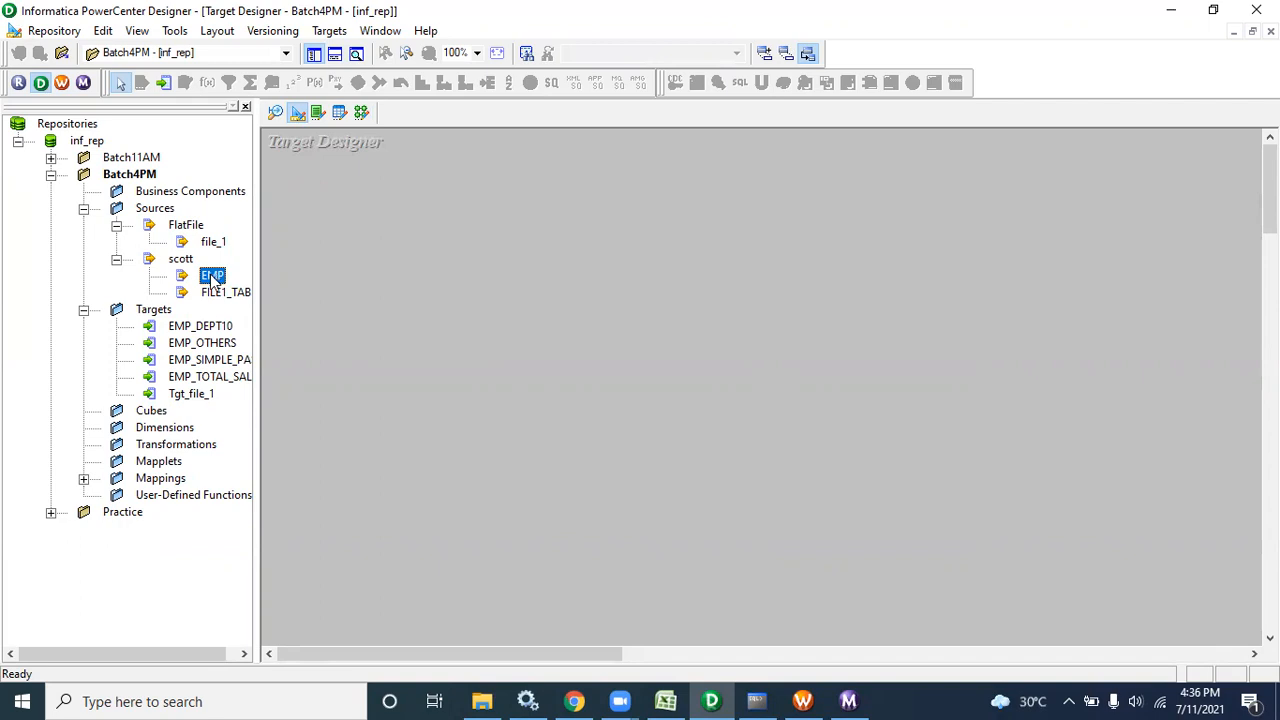
Create a target from the EMP source, rename it EMP_TEST, and add a LOC column after DEPTNO
drag(213, 280, 369, 257)
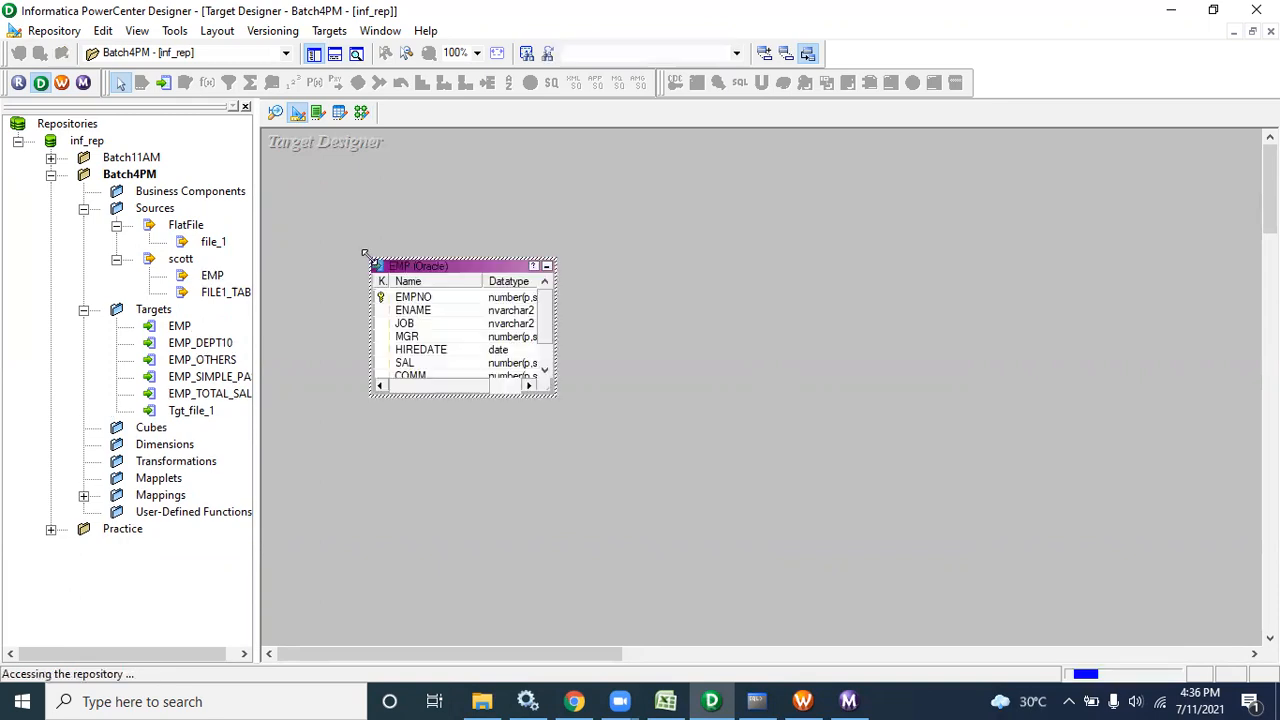
click(180, 327)
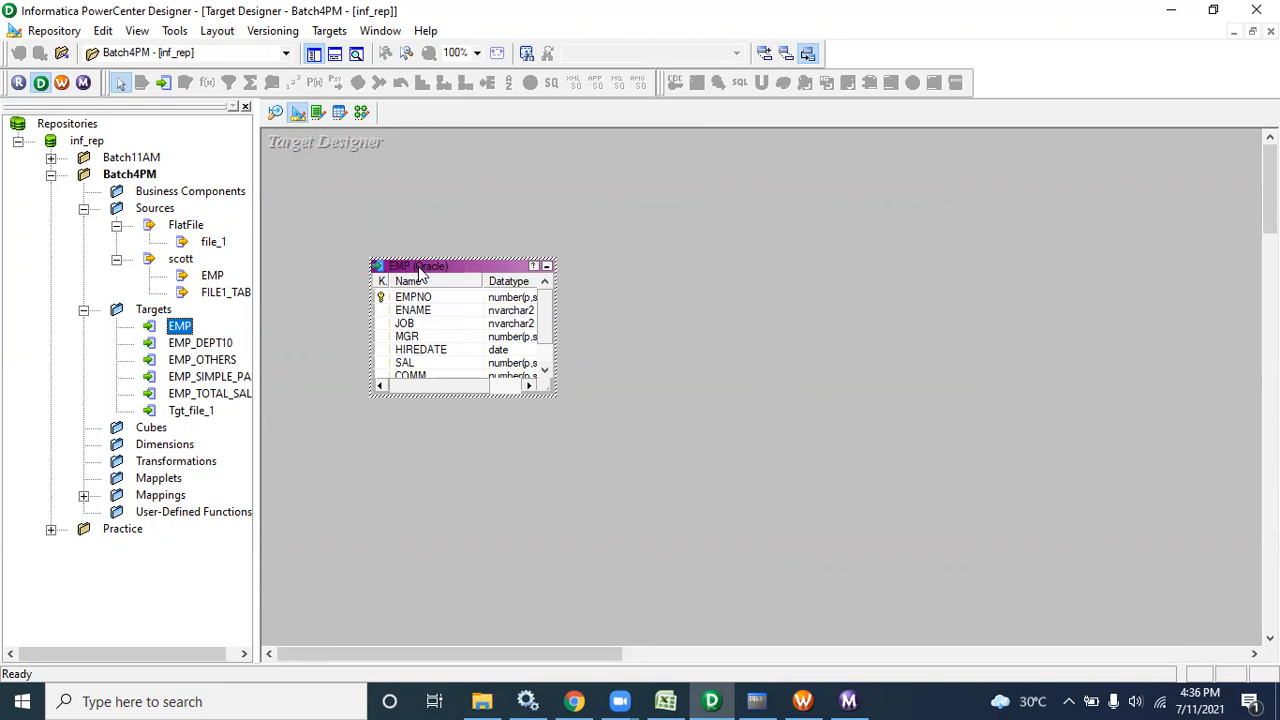
double_click(420, 267)
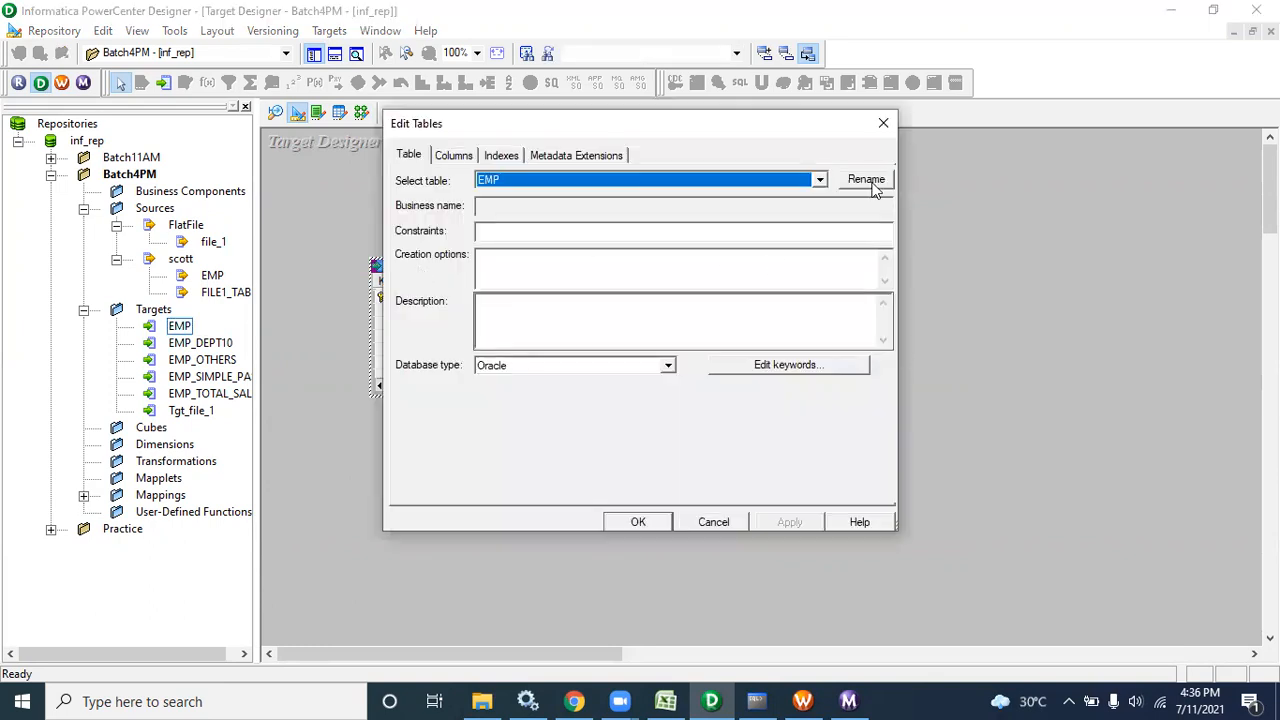
click(866, 180)
click(515, 320)
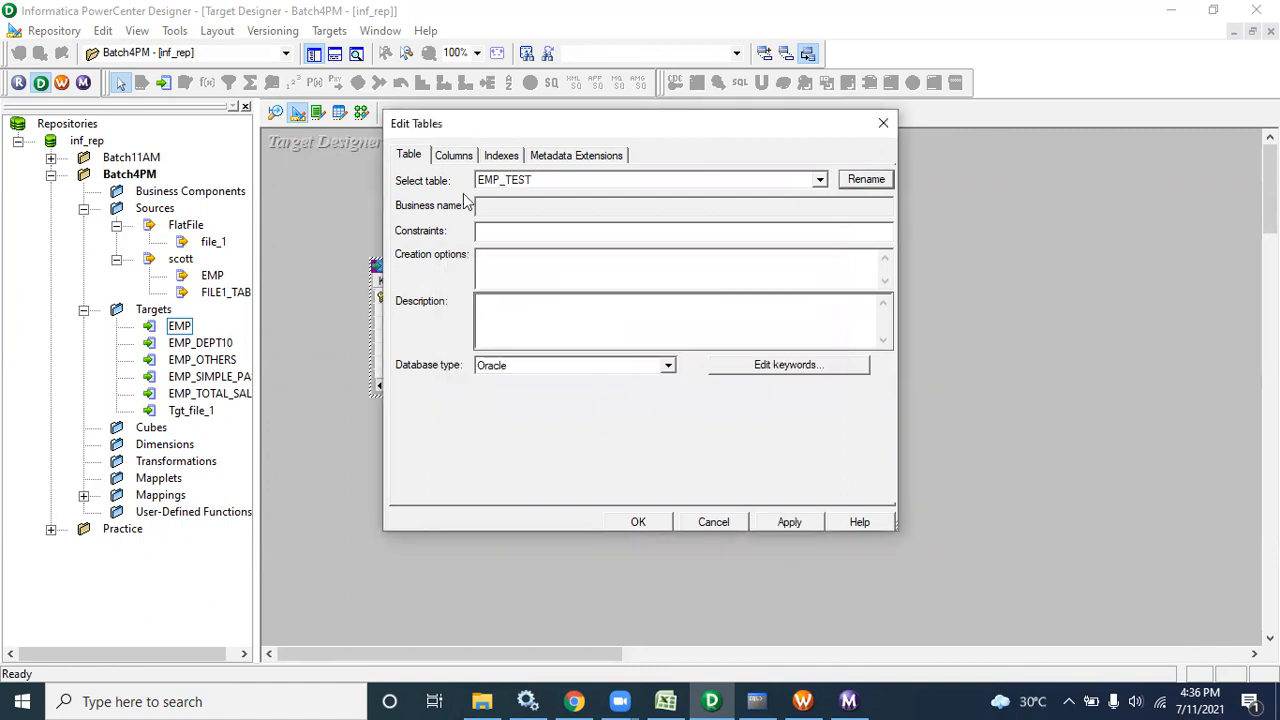
click(456, 157)
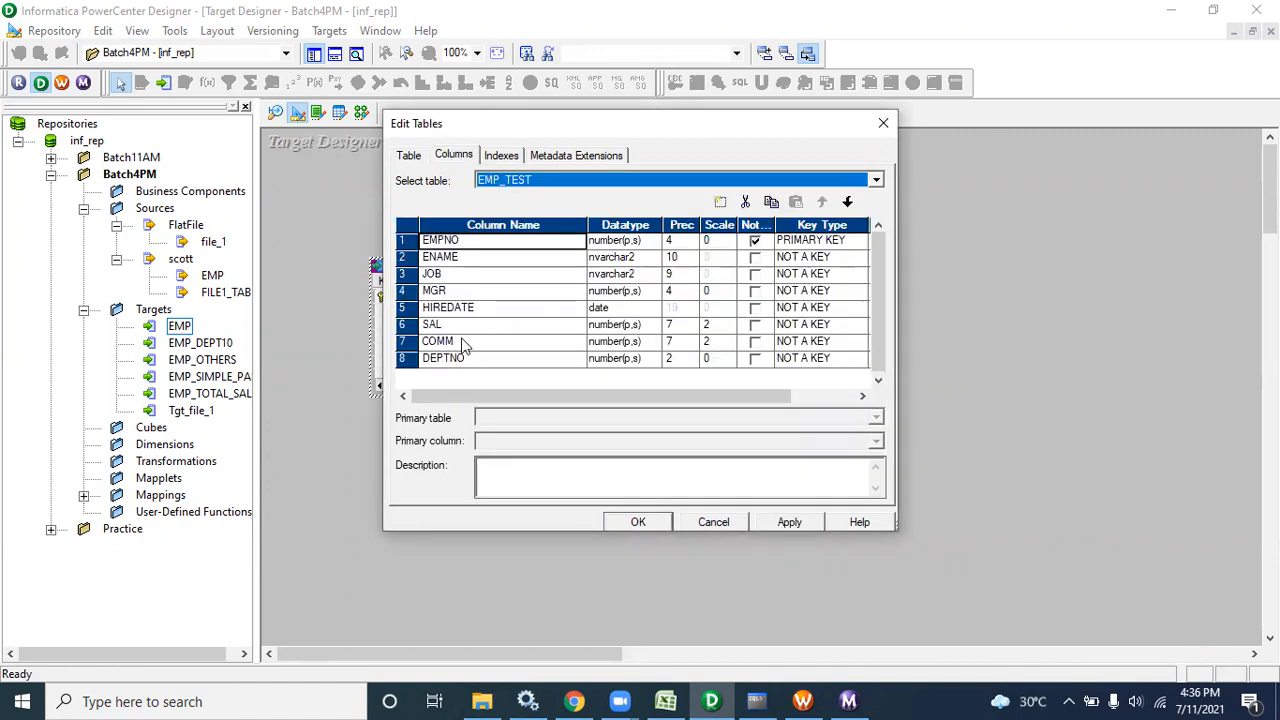
click(410, 358)
click(721, 203)
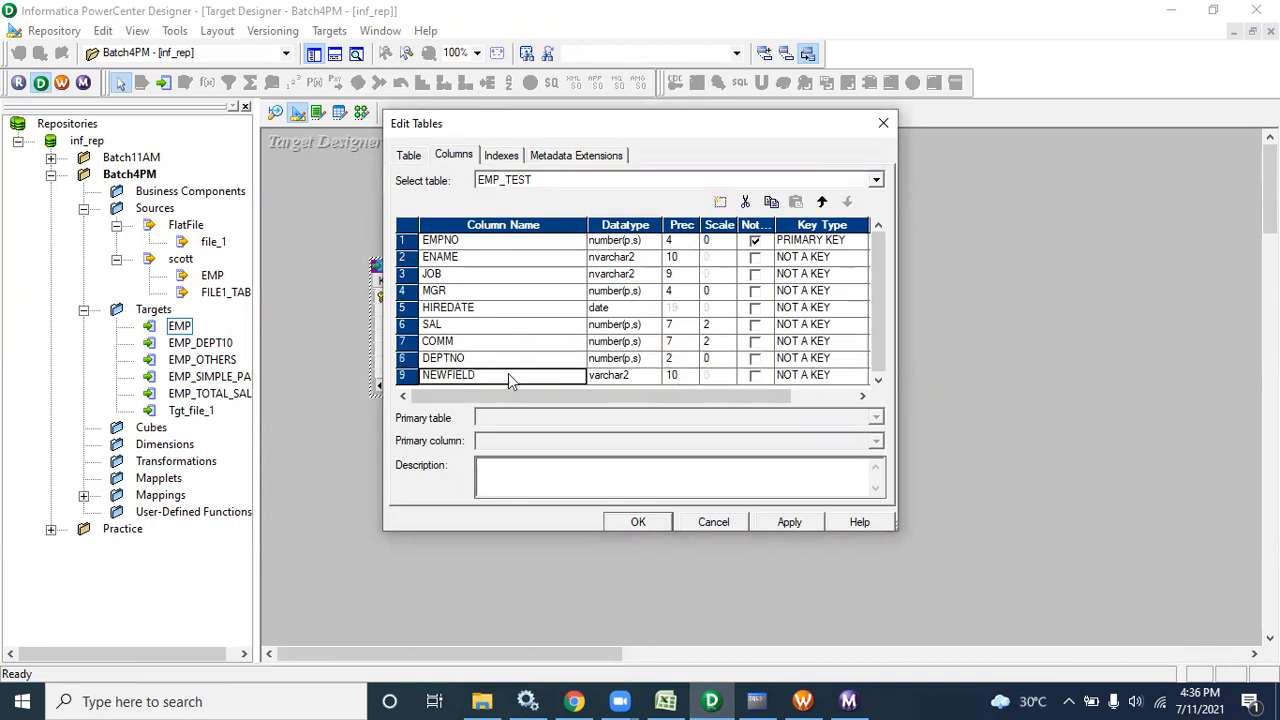
click(482, 375)
text(LOC)
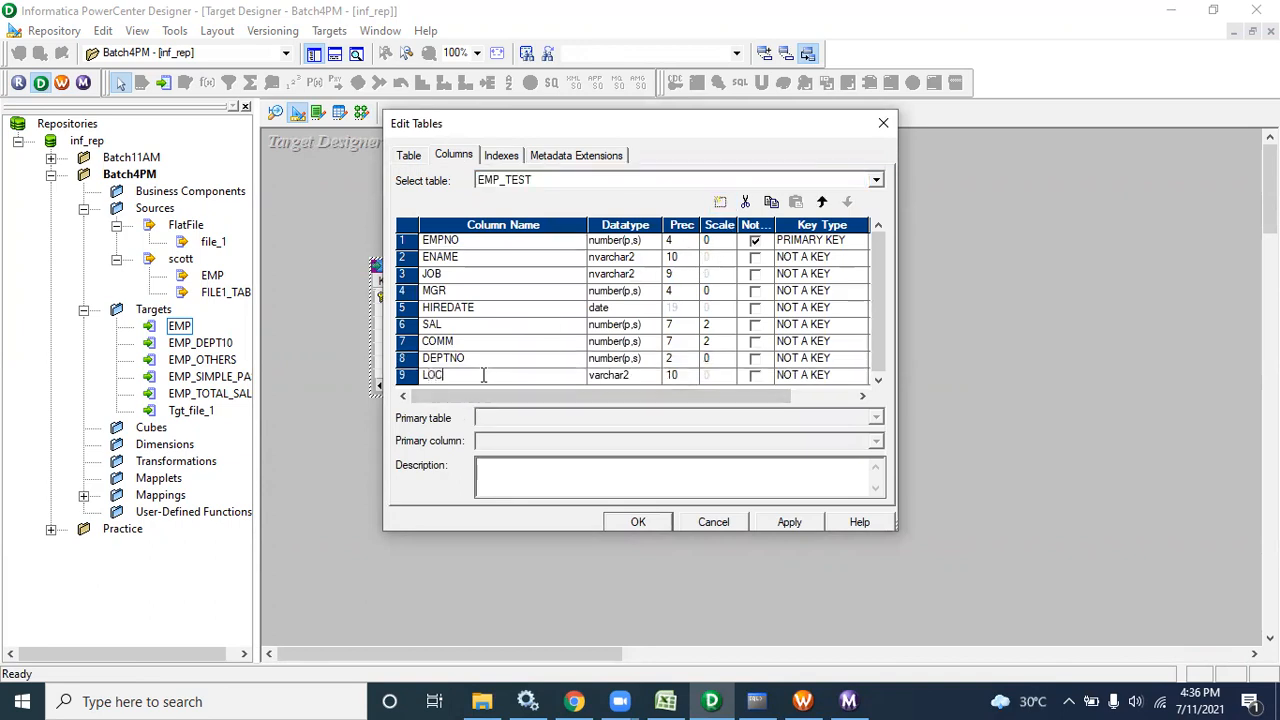
click(636, 522)
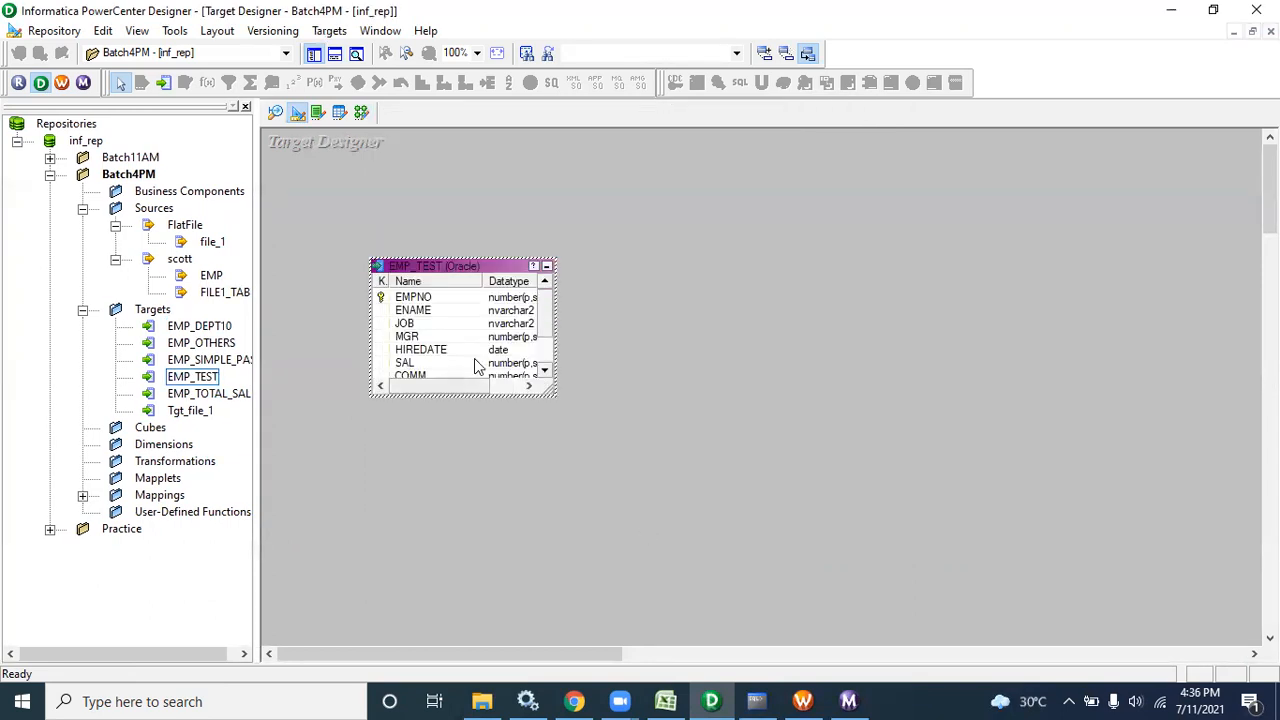
Open Generate/Execute SQL for EMP_TEST, disconnect, and choose Generate and execute
drag(412, 262, 412, 132)
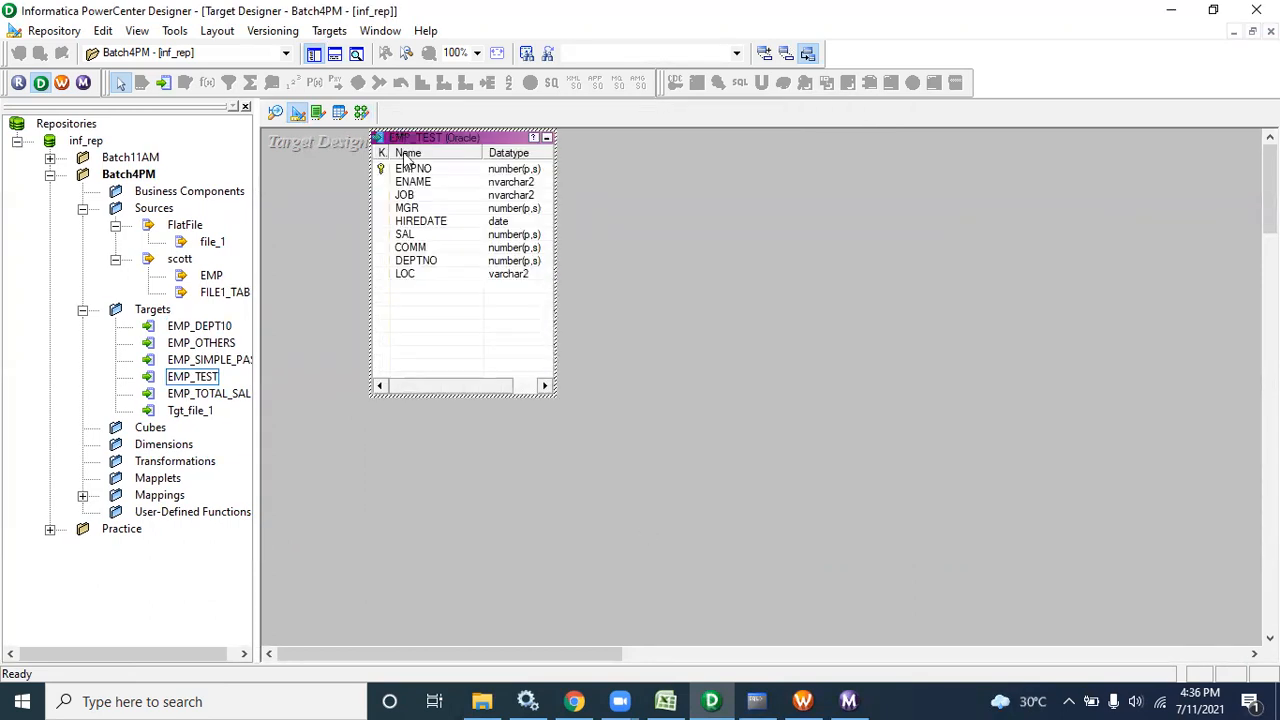
click(326, 31)
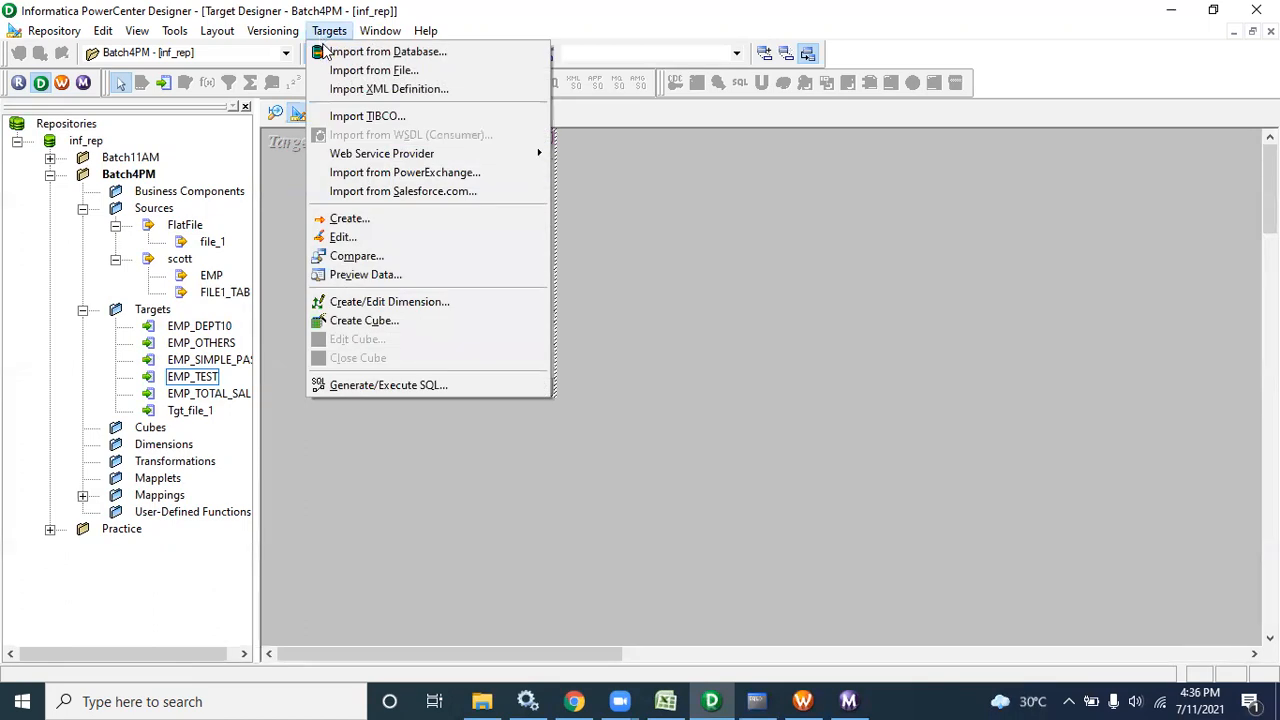
click(366, 388)
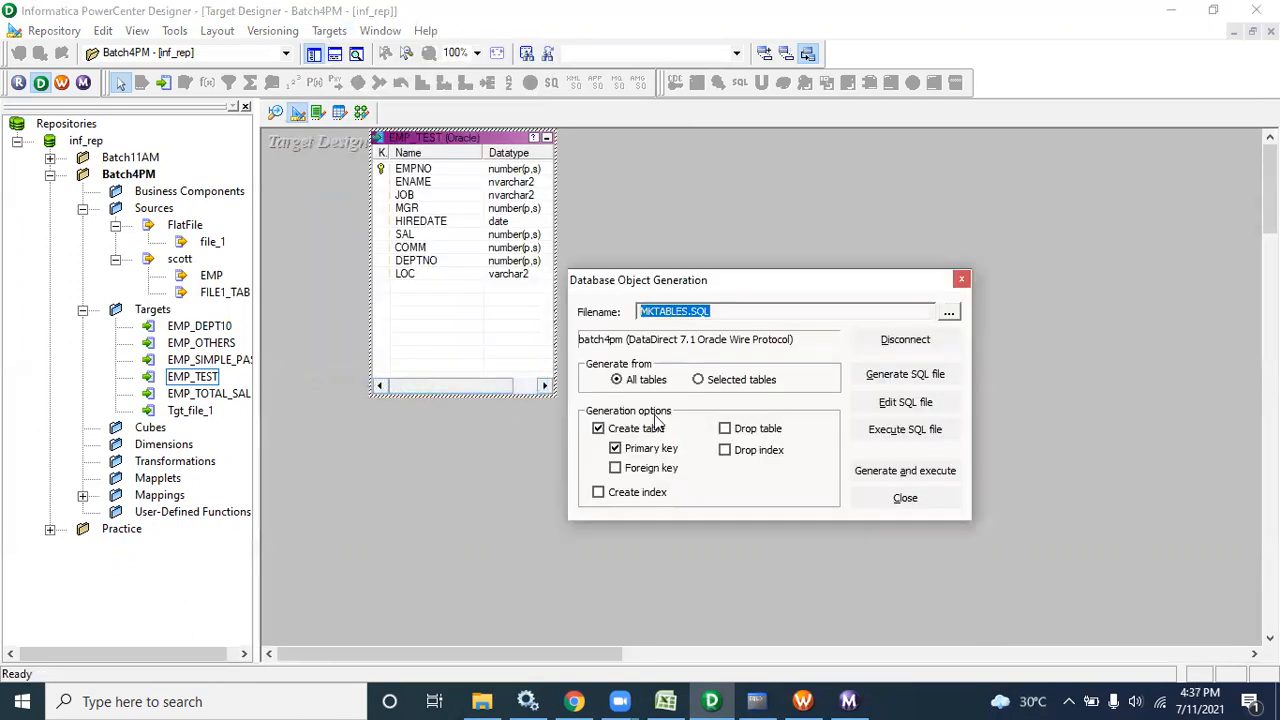
click(910, 343)
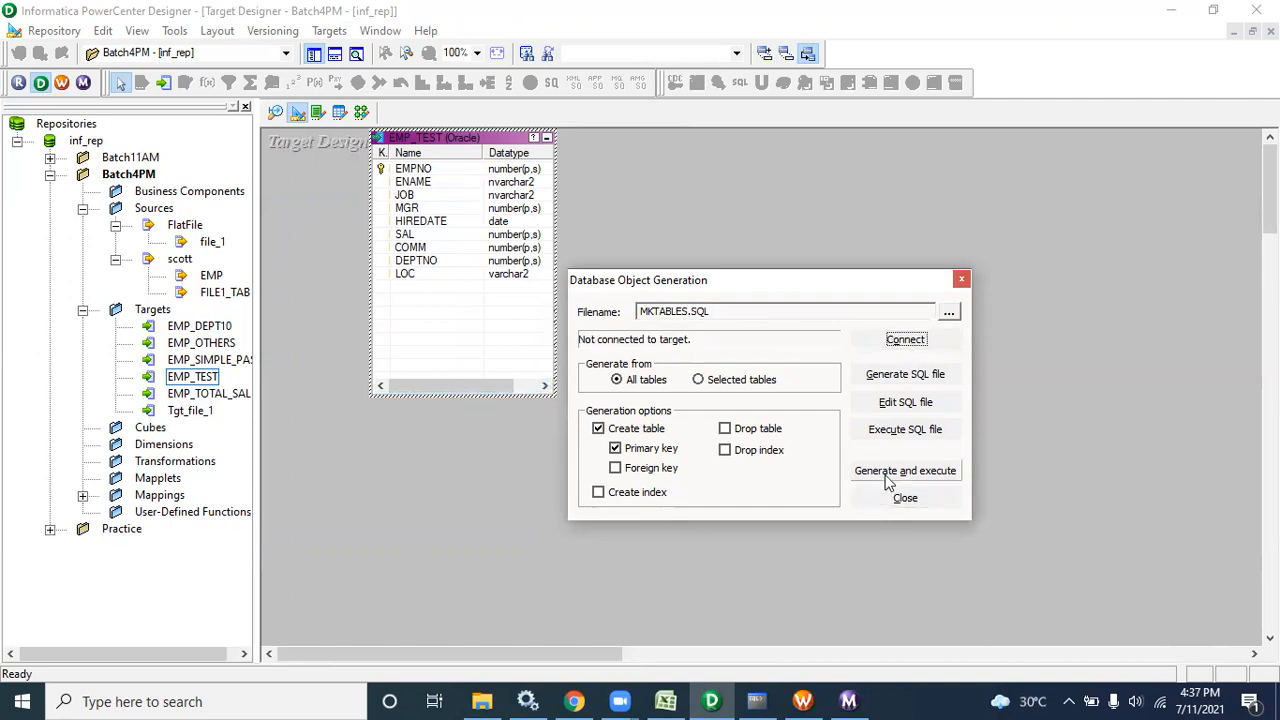
click(888, 478)
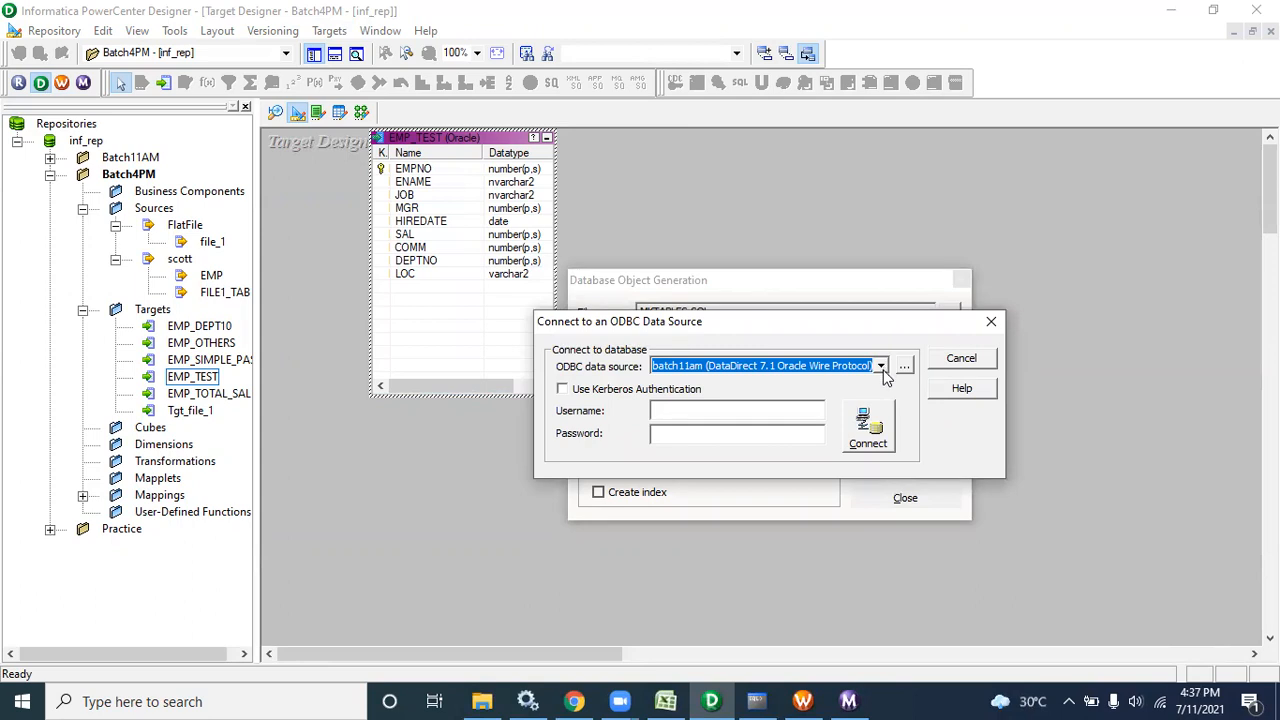
Connect via the batch4pm data source as user batch4pm with its password, overwriting MKTABLES.SQL
click(884, 371)
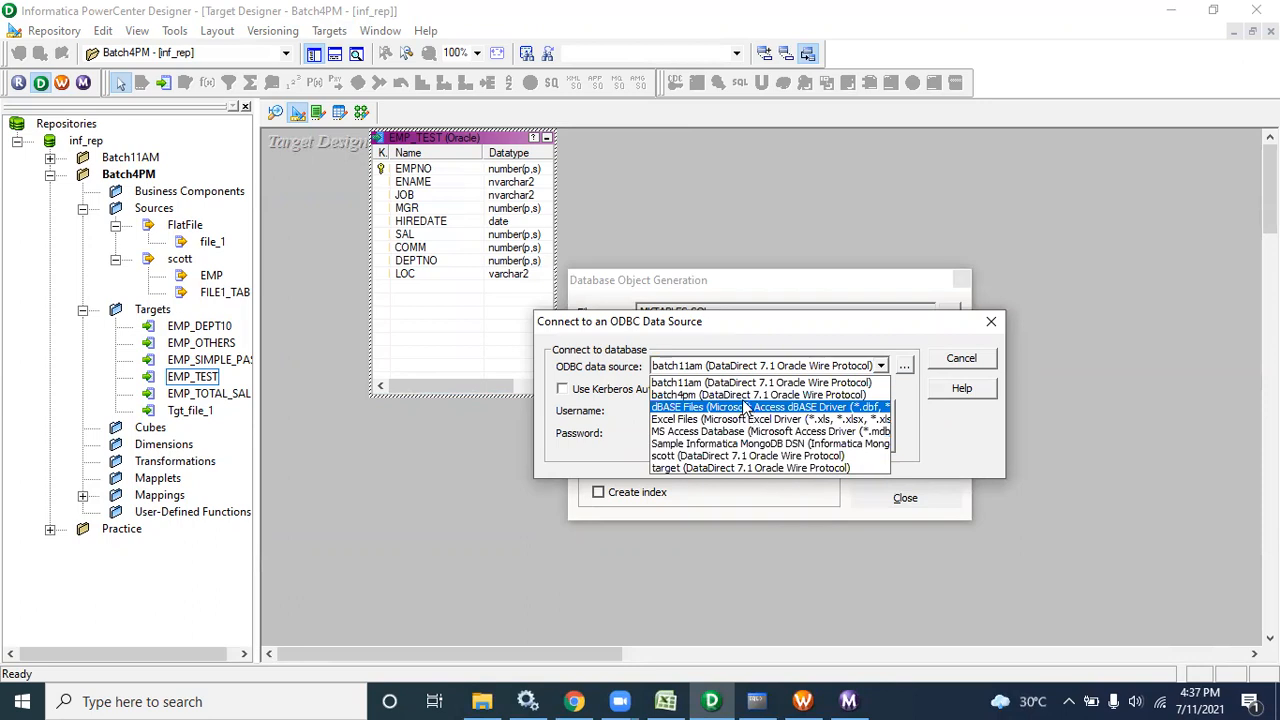
click(742, 396)
click(736, 408)
text(batch)
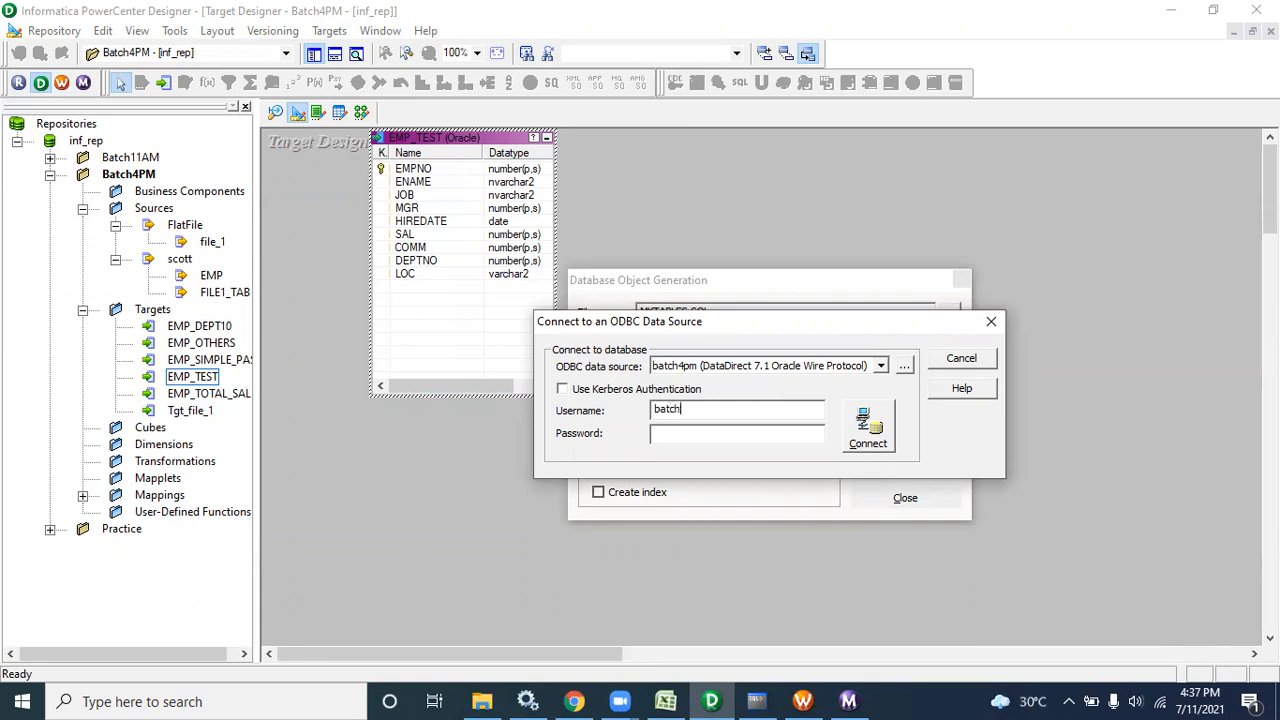
text(4pm)
key(Tab)
text(oracle)
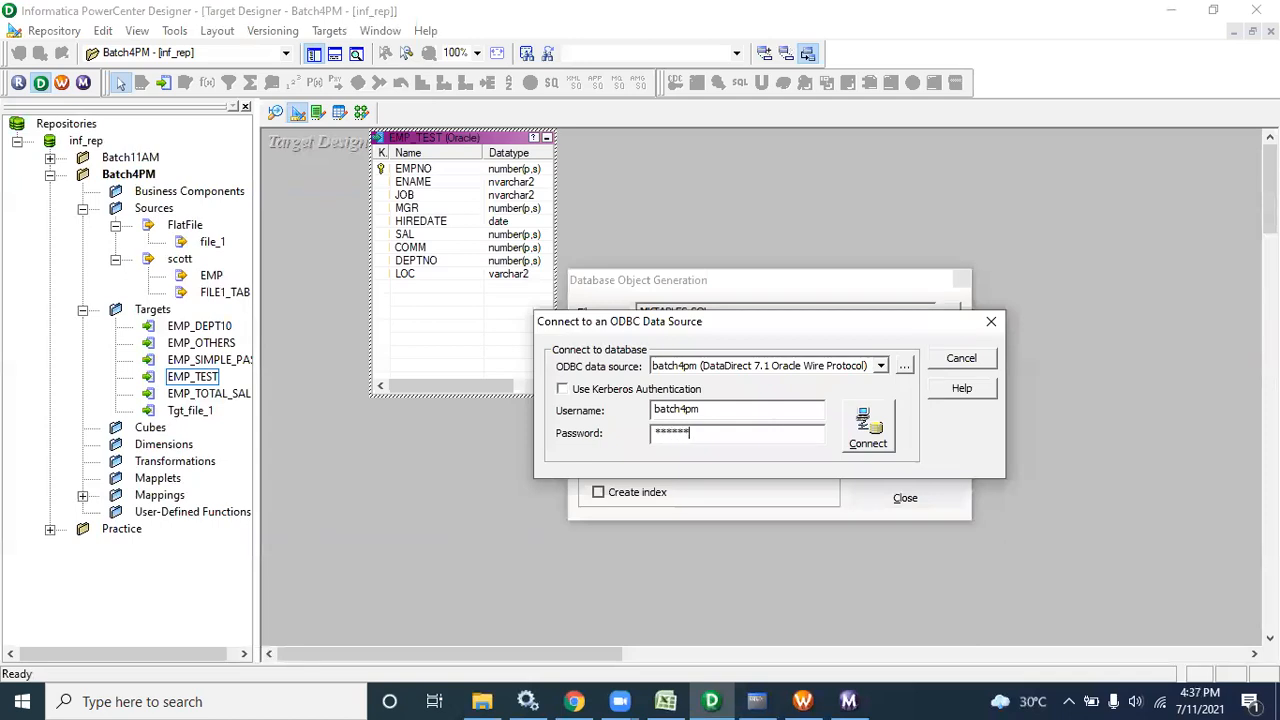
click(872, 428)
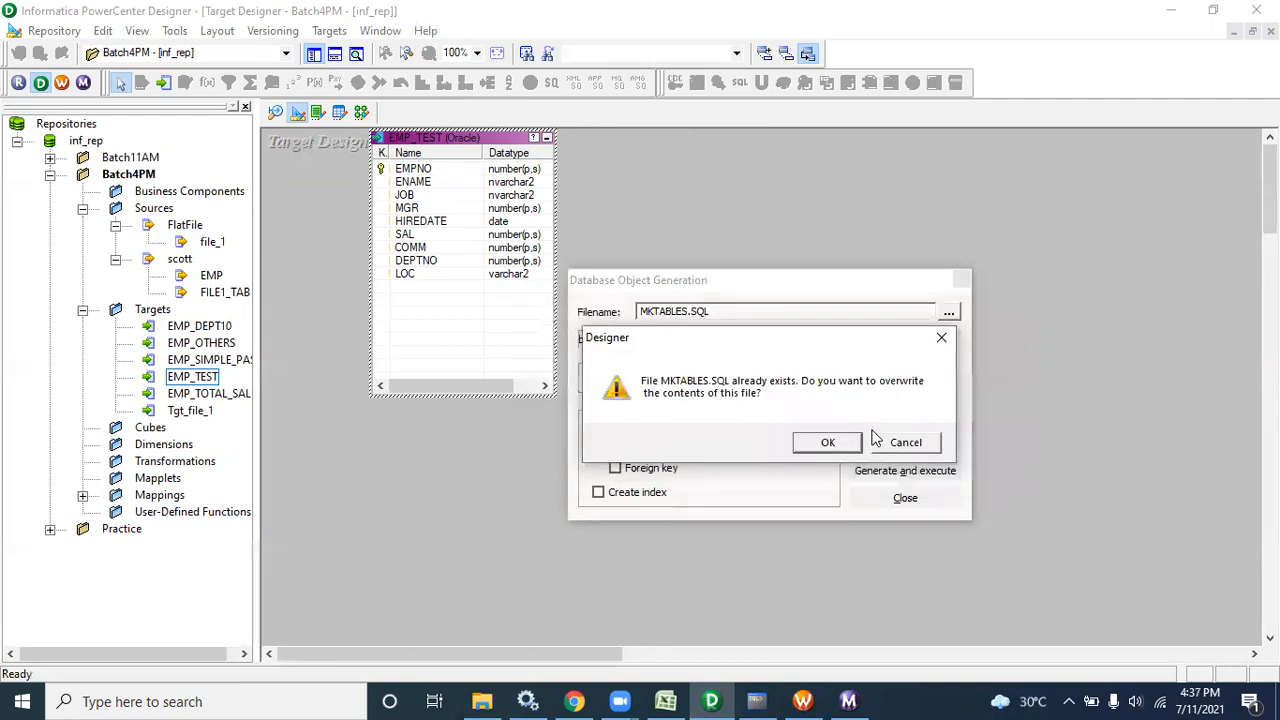
click(846, 446)
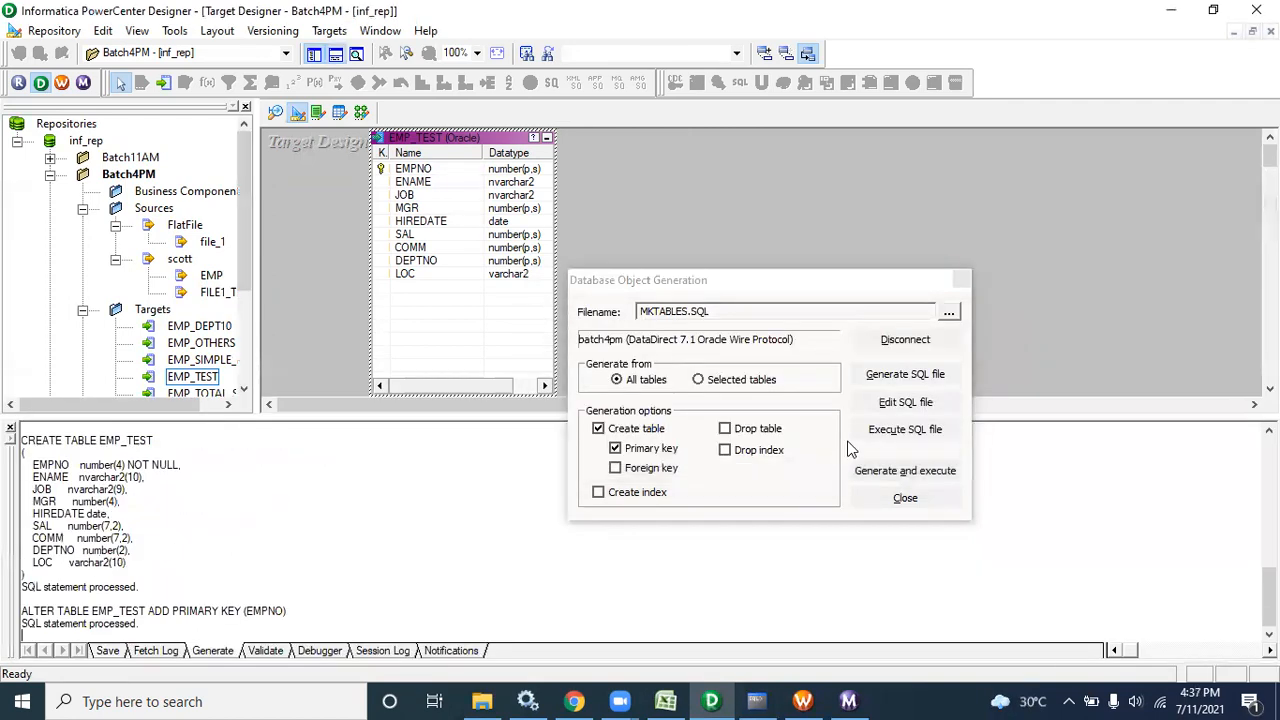
click(904, 498)
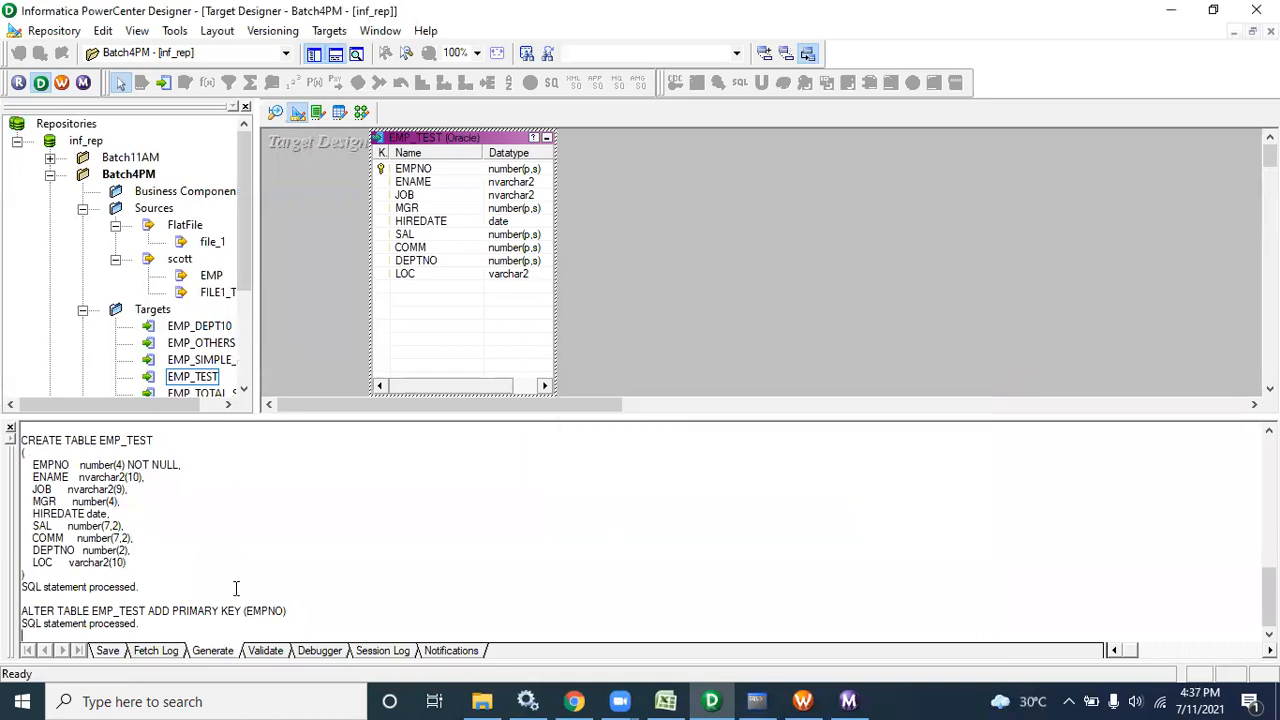
drag(145, 628, 20, 428)
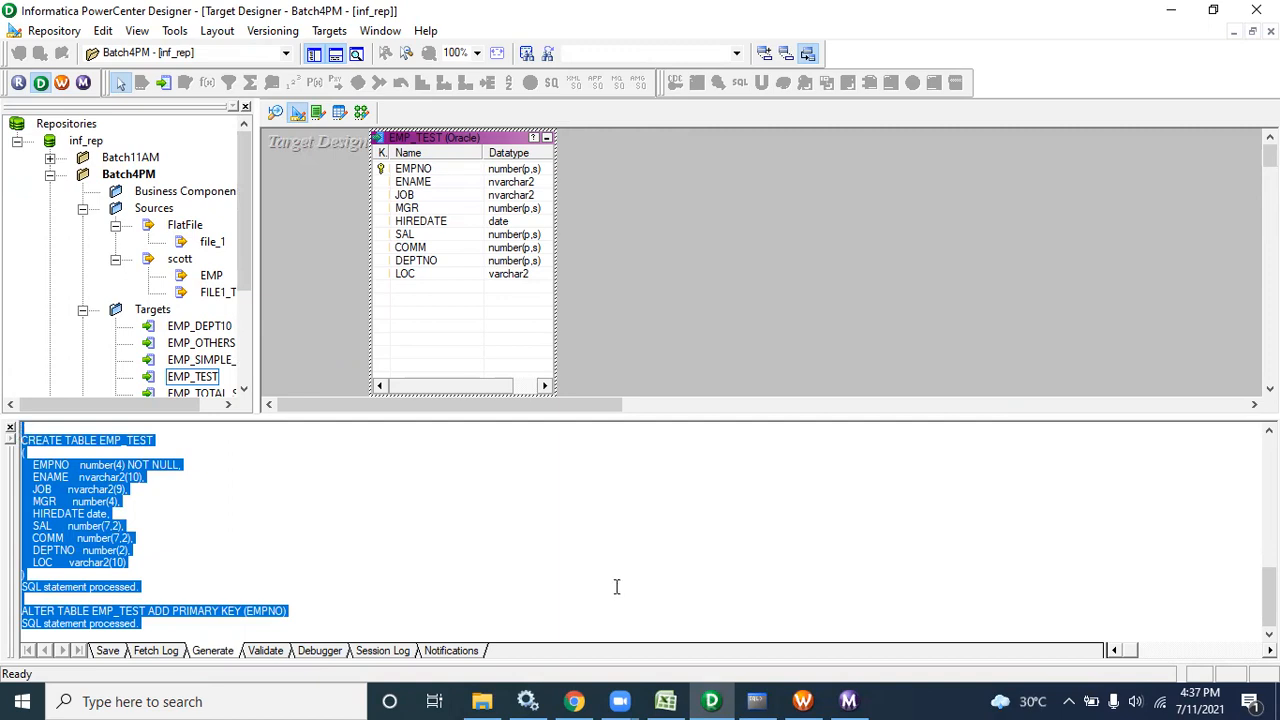
click(758, 700)
Run select * from tab, then try it against batch4pm.tab
click(669, 620)
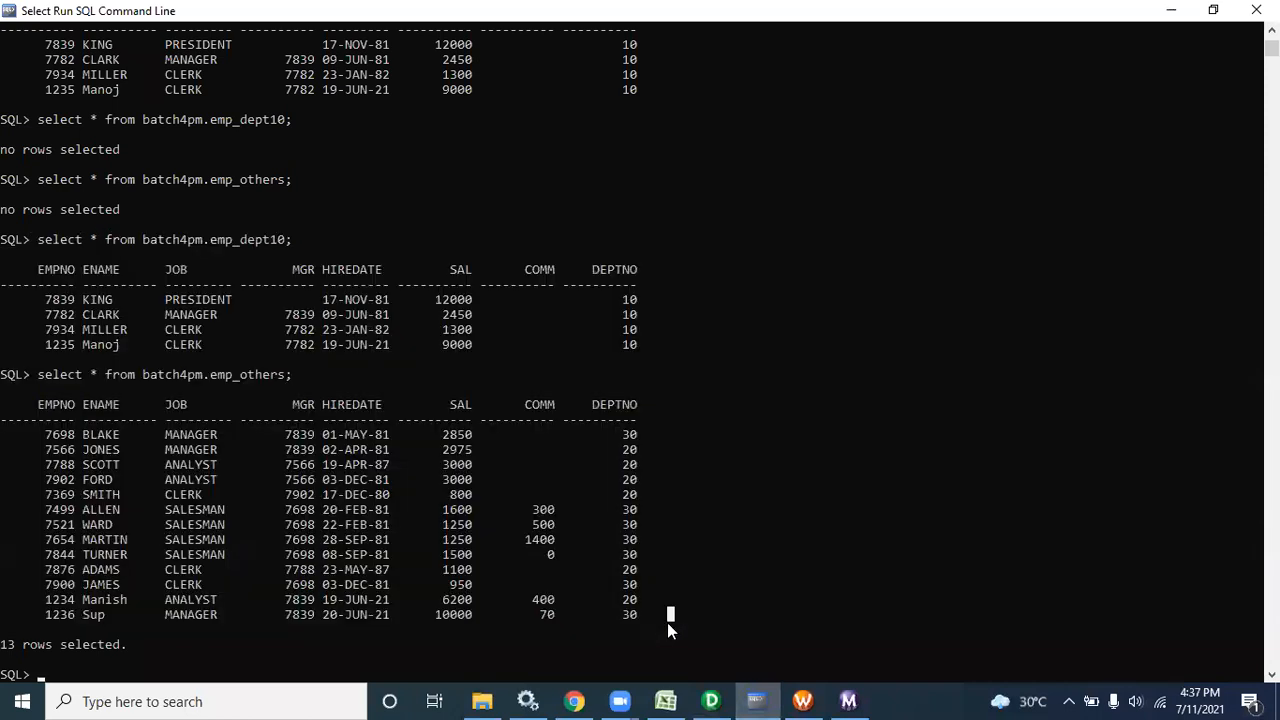
key(Up)
key(Up)
key(Up)
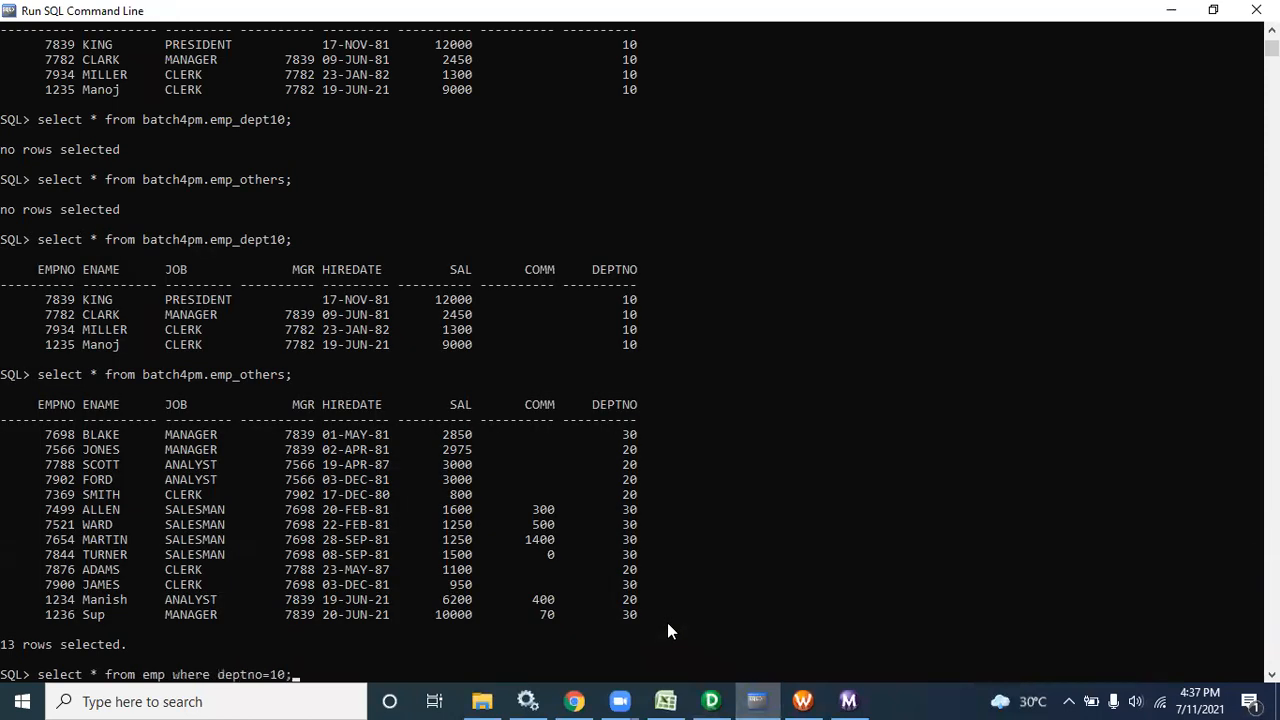
key(BackSpace)
key(BackSpace)
key(BackSpace)
key(BackSpace)
key(BackSpace)
key(BackSpace)
key(BackSpace)
key(BackSpace)
key(BackSpace)
key(BackSpace)
key(BackSpace)
key(BackSpace)
key(BackSpace)
key(BackSpace)
key(BackSpace)
key(BackSpace)
key(BackSpace)
key(BackSpace)
key(BackSpace)
key(BackSpace)
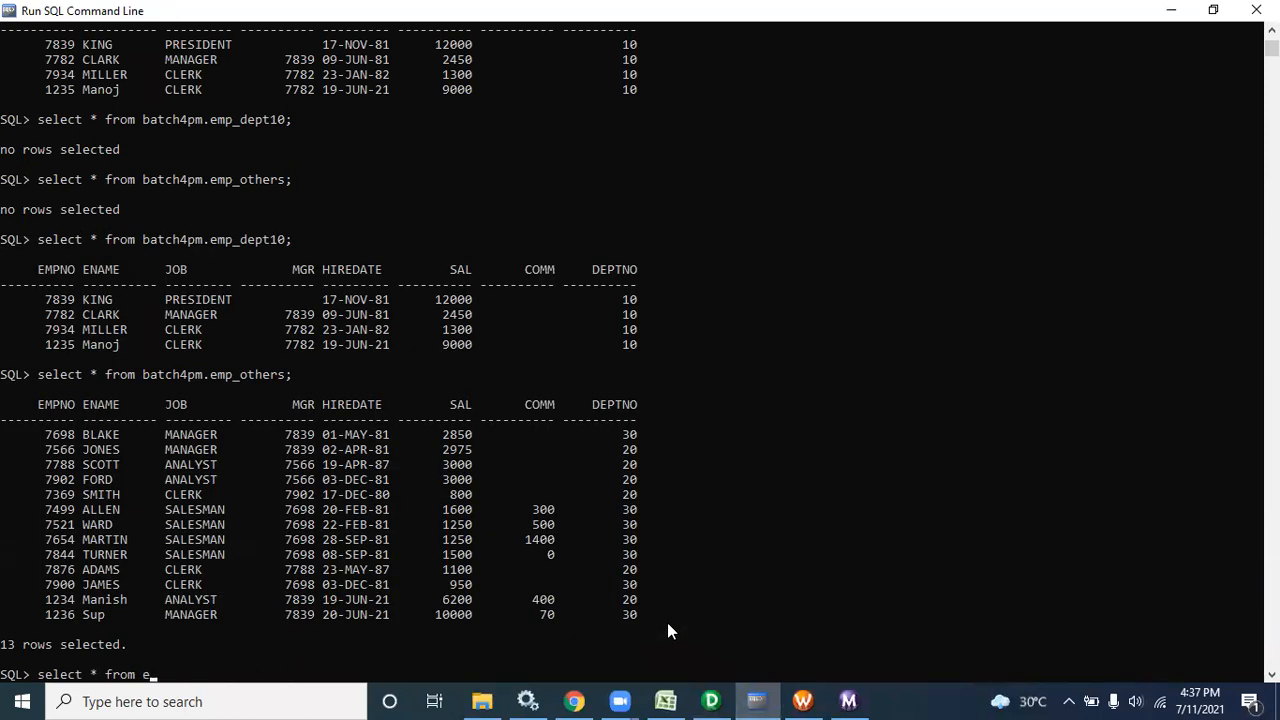
text(tab;)
key(Return)
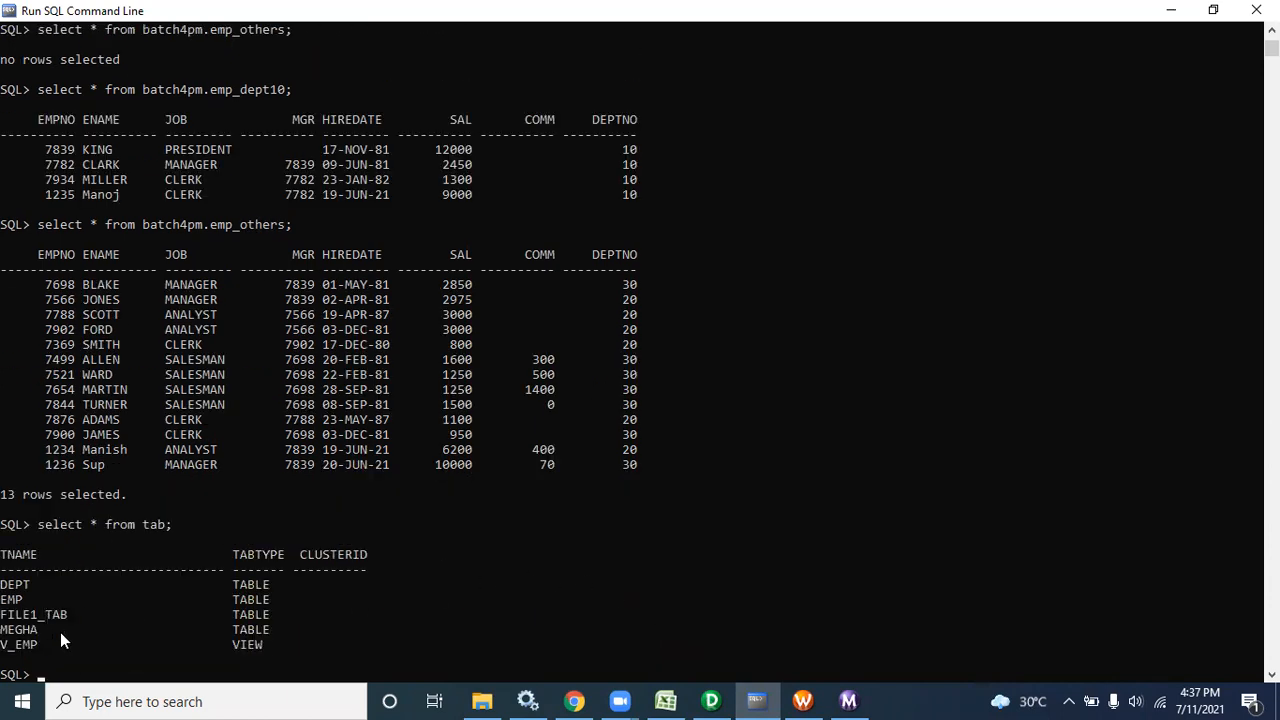
key(Up)
key(Left)
key(Left)
key(Left)
key(Left)
text(batch)
text(4pm.)
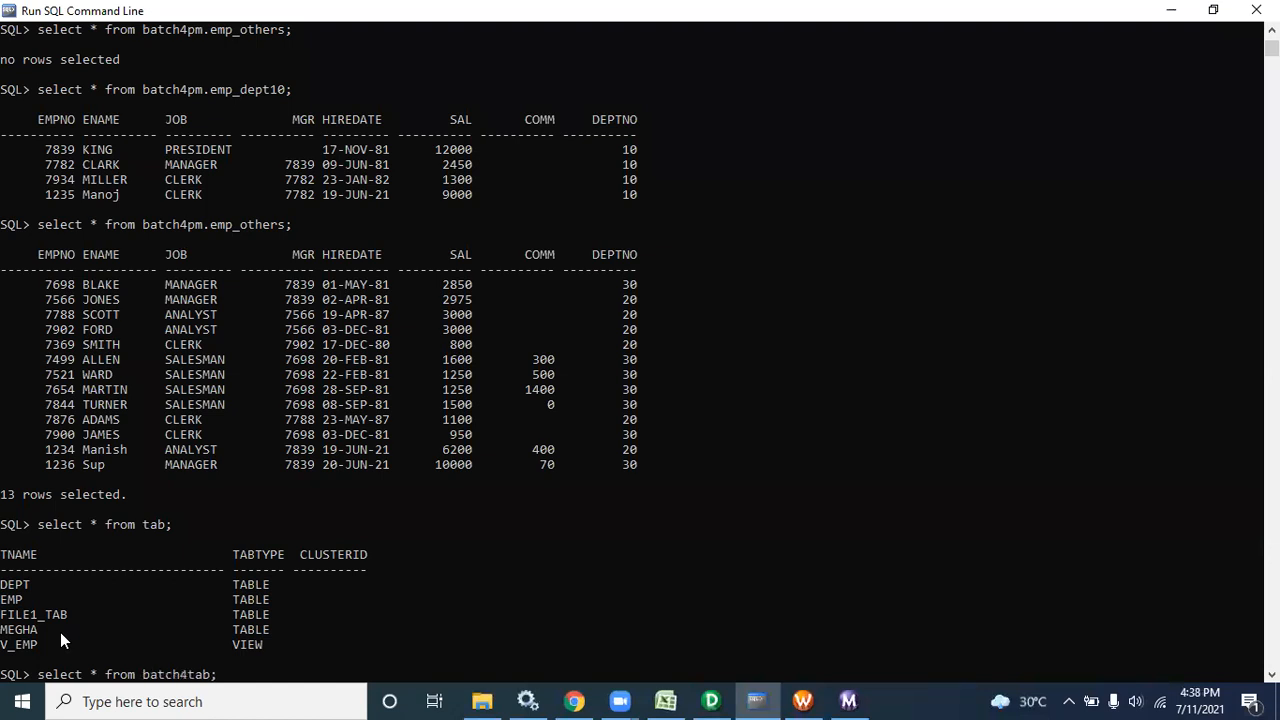
key(Return)
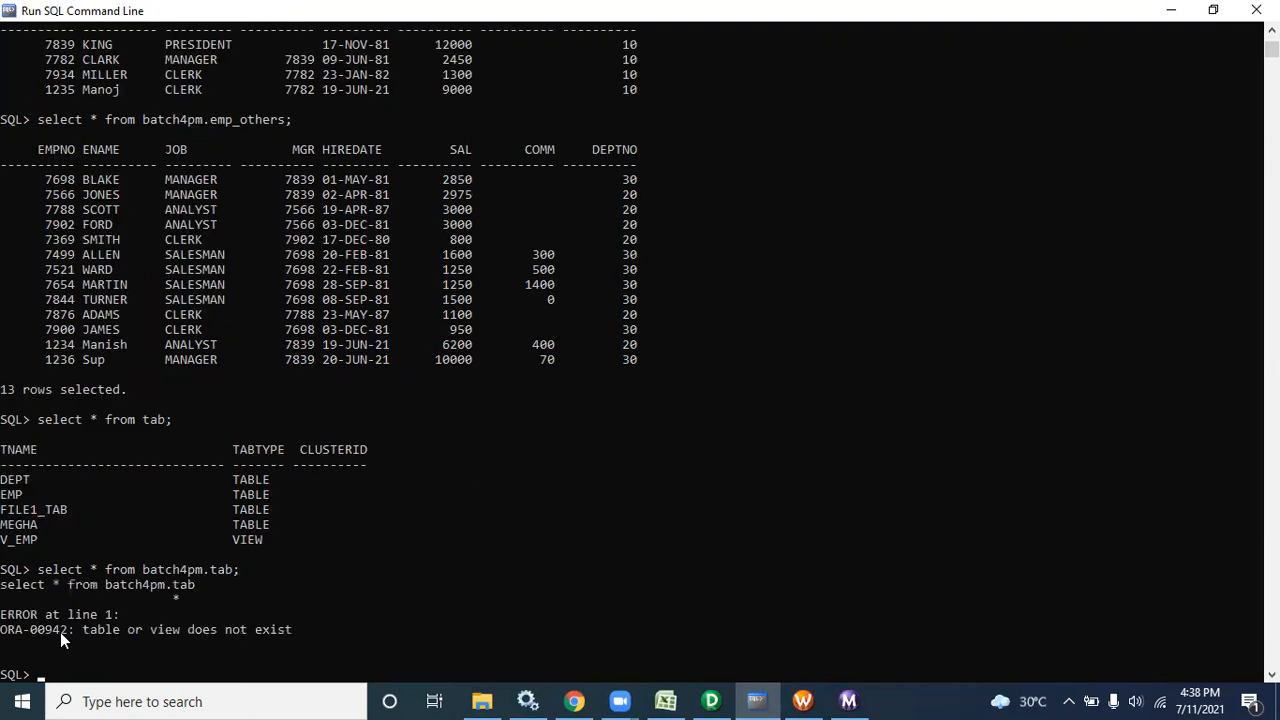
Connect as batch4pm, list its tables, highlight the EMP_TEST row, and return to Designer
key(Up)
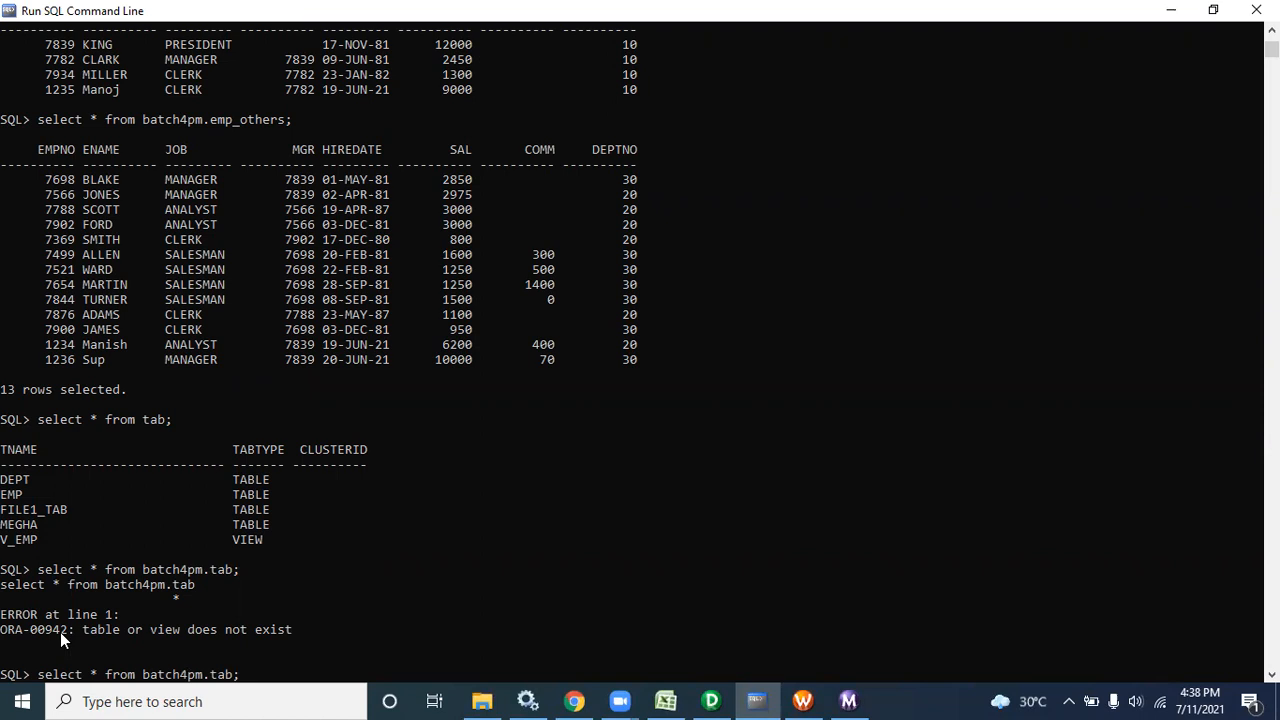
key(BackSpace)
key(BackSpace)
key(BackSpace)
key(BackSpace)
key(BackSpace)
key(BackSpace)
key(BackSpace)
key(BackSpace)
key(BackSpace)
key(BackSpace)
key(BackSpace)
key(BackSpace)
key(BackSpace)
key(BackSpace)
key(BackSpace)
key(BackSpace)
key(BackSpace)
key(BackSpace)
key(BackSpace)
key(BackSpace)
key(BackSpace)
text(conn batc)
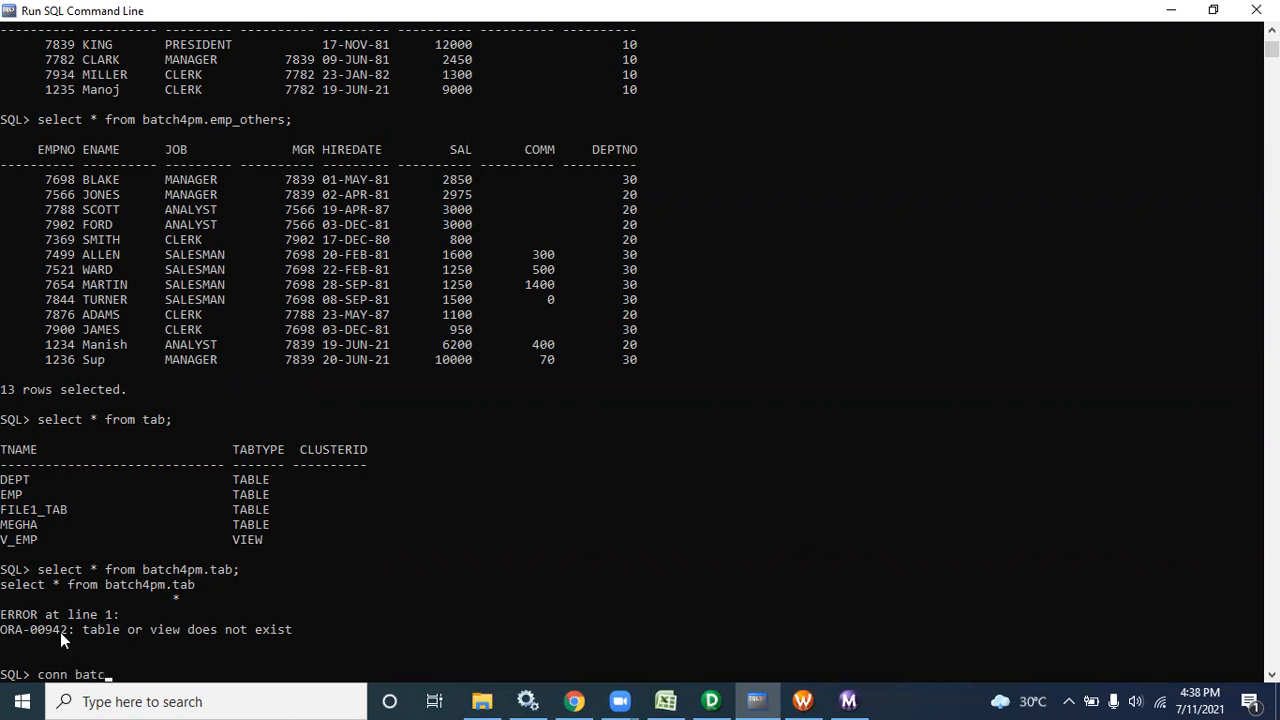
text(h4pm)
key(Return)
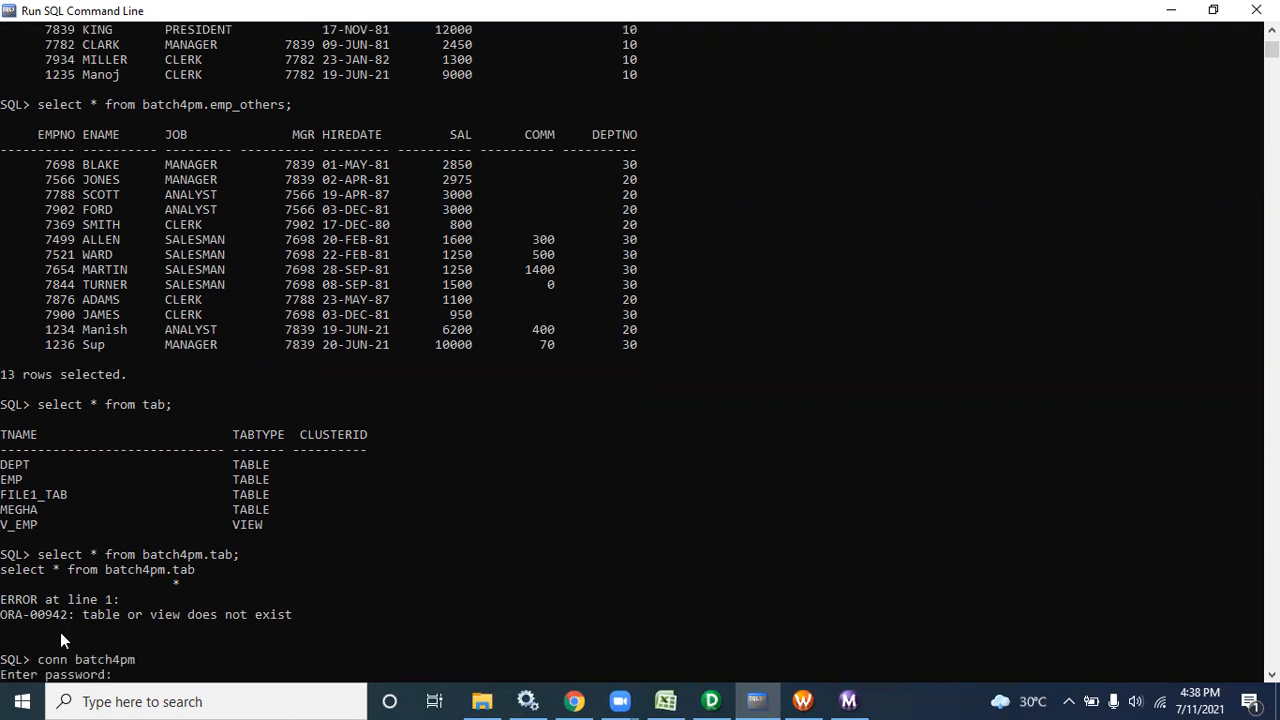
key(Return)
key(Up)
key(Up)
key(Up)
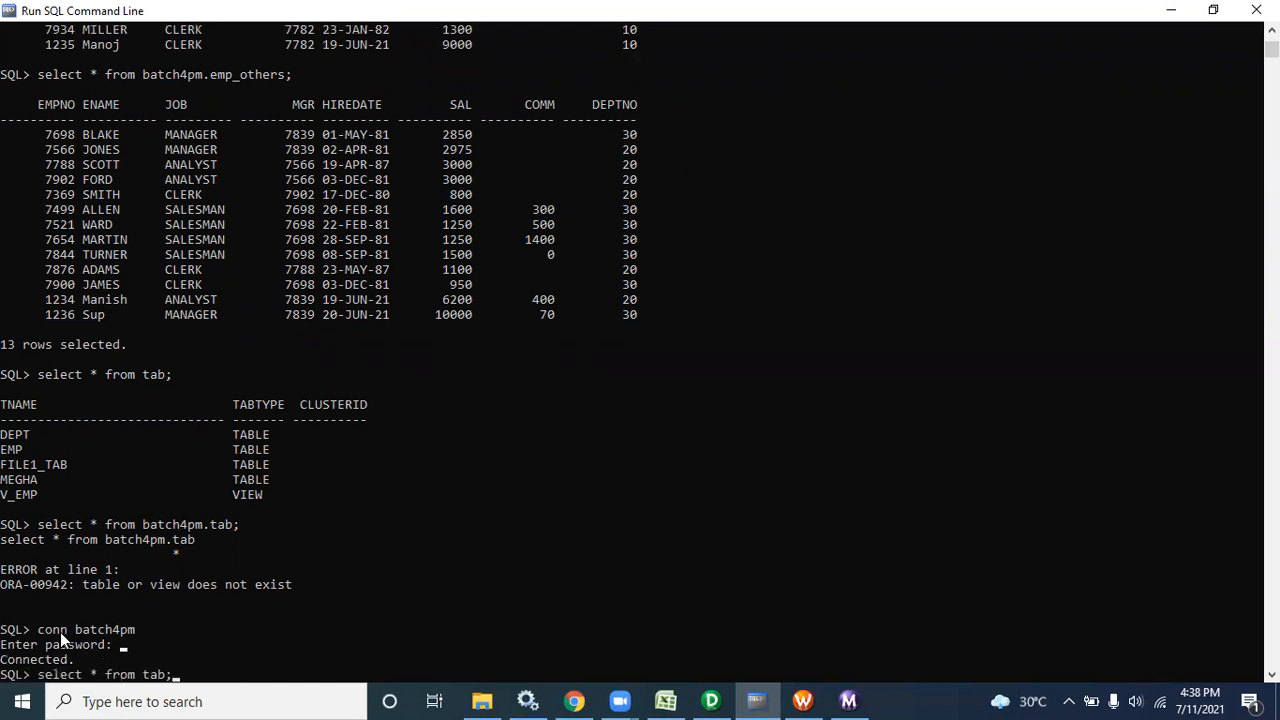
key(Return)
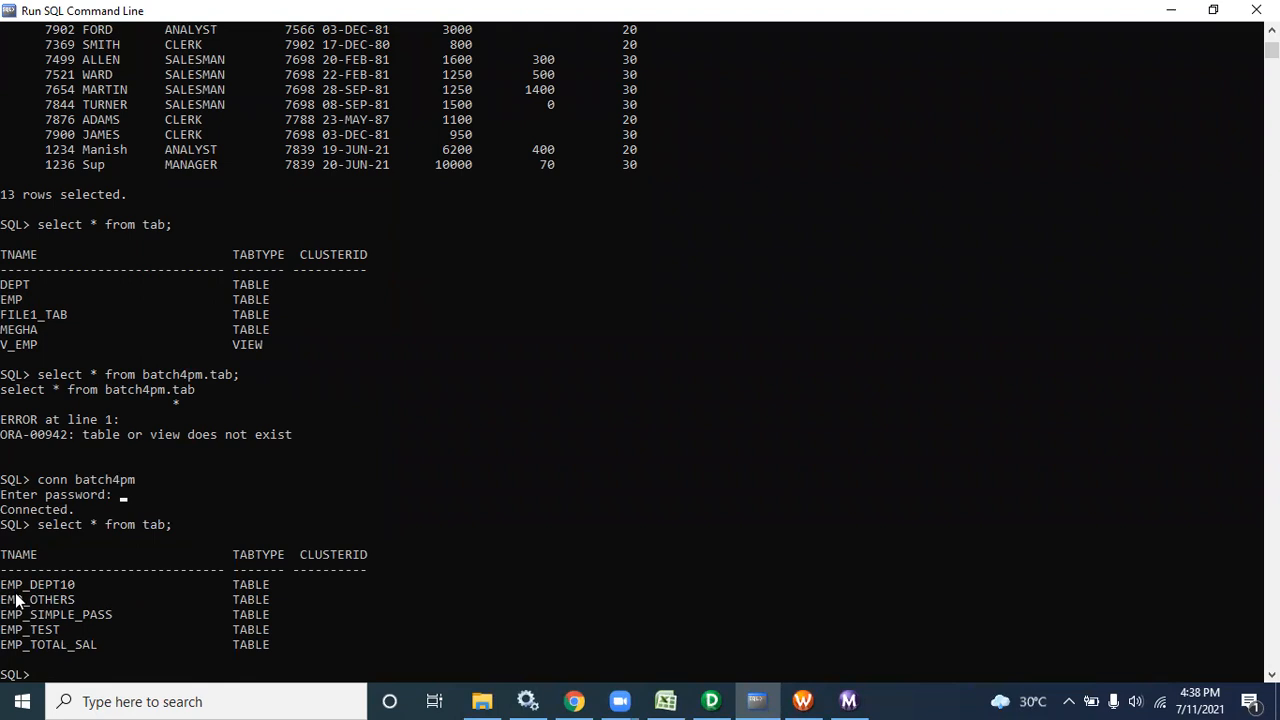
drag(274, 630, 152, 636)
drag(38, 627, 1, 627)
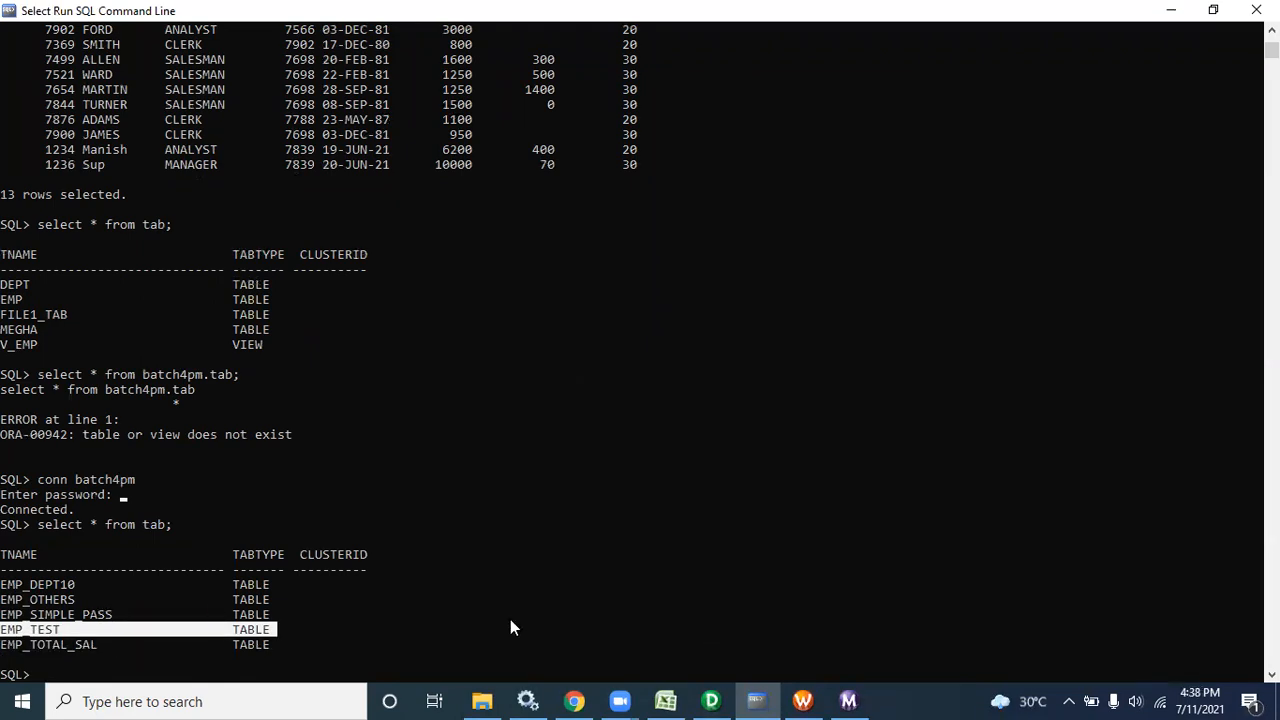
click(710, 701)
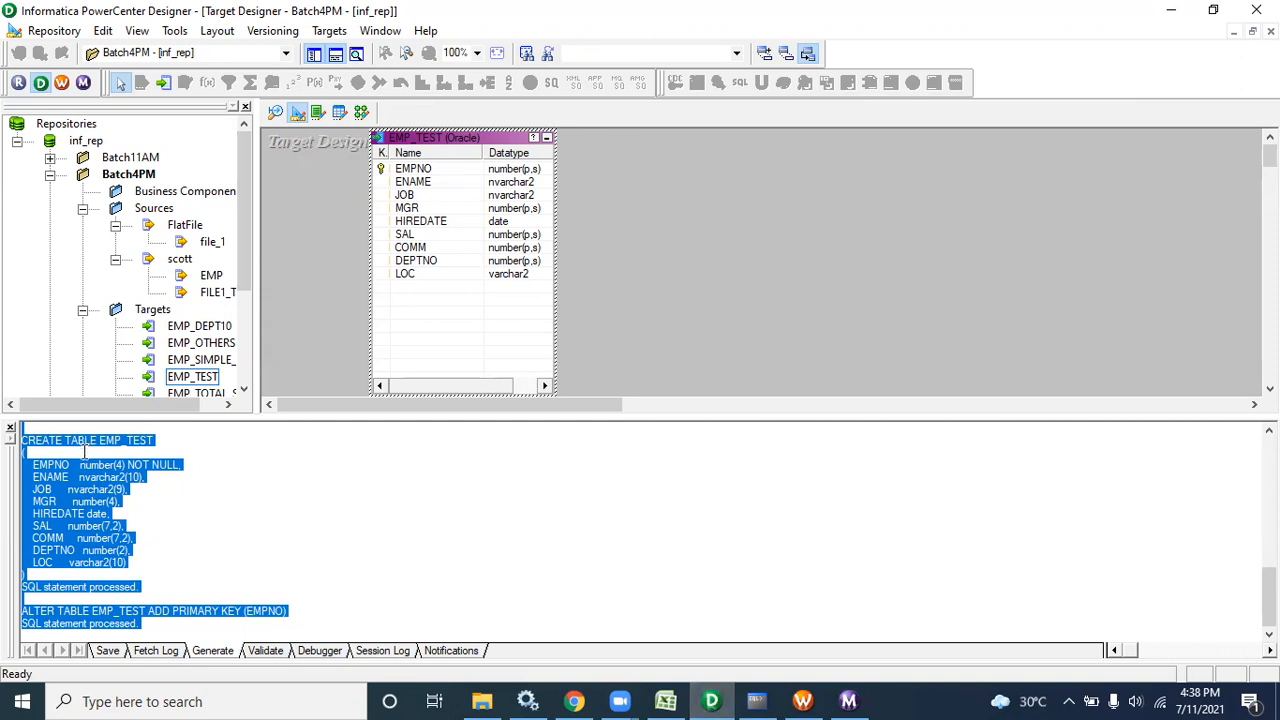
Close the output panel, cancel a target import, and reposition EMP_TEST on the canvas
click(10, 428)
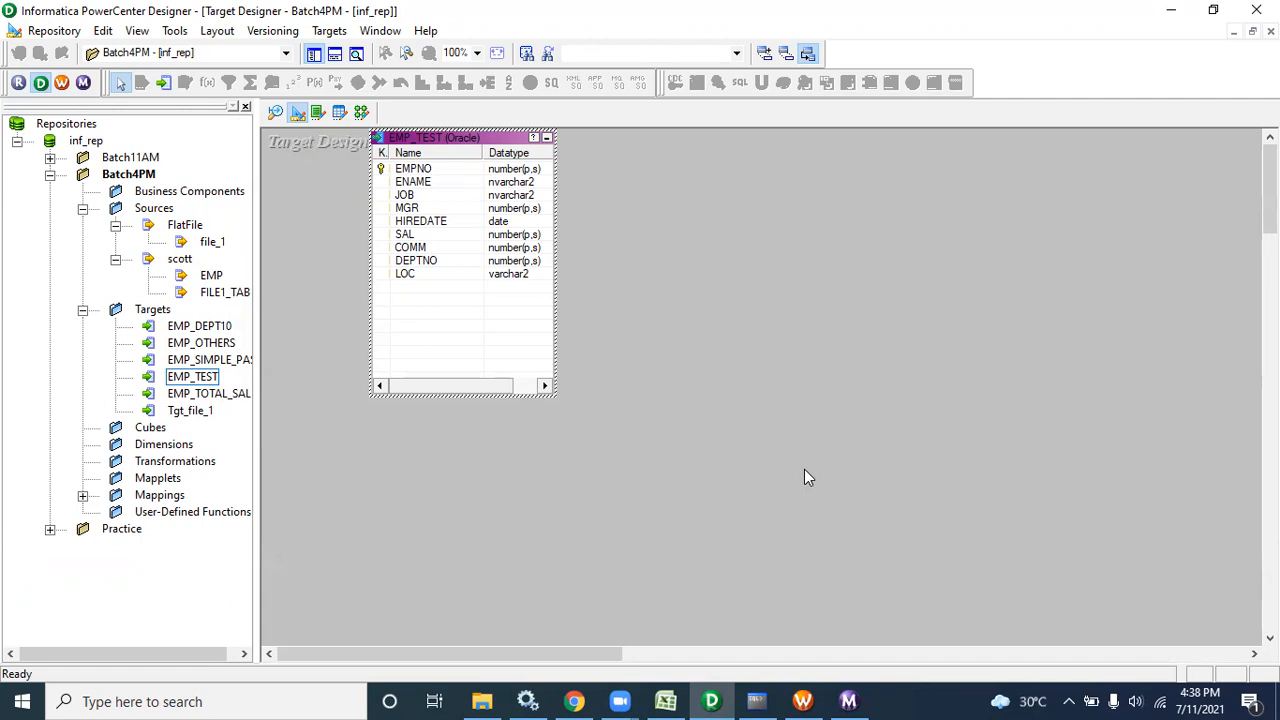
click(329, 31)
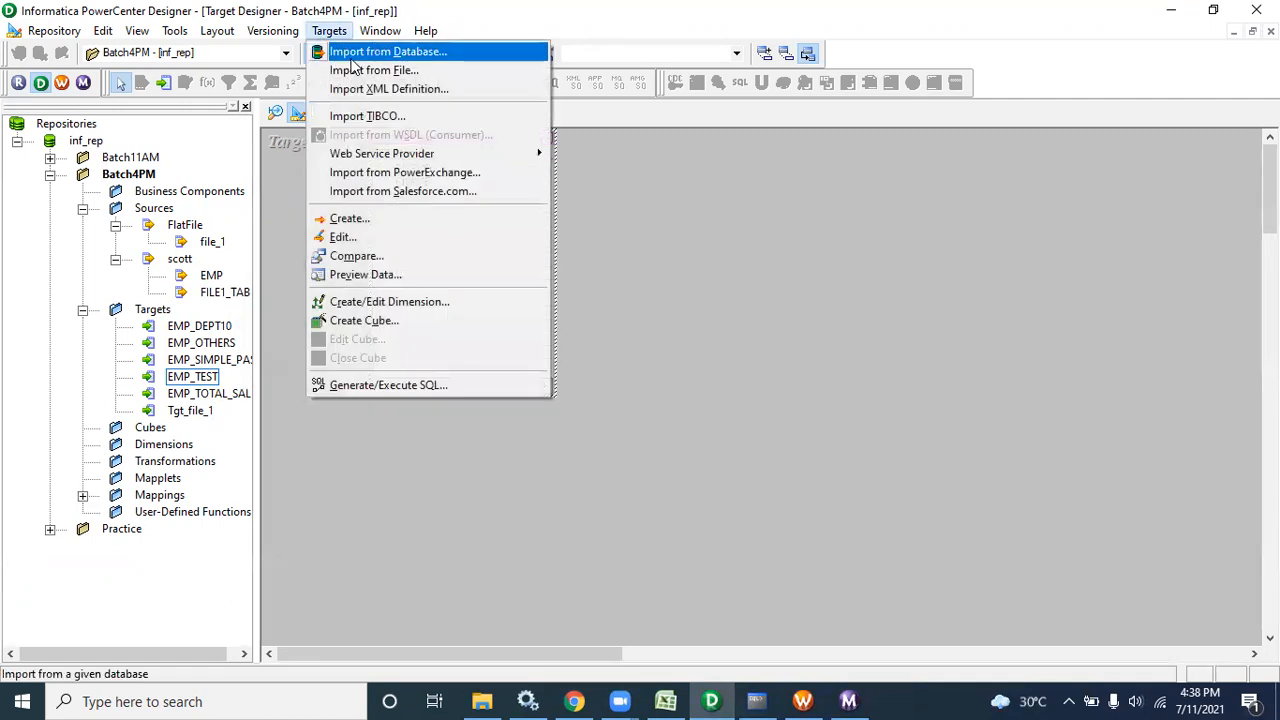
click(352, 55)
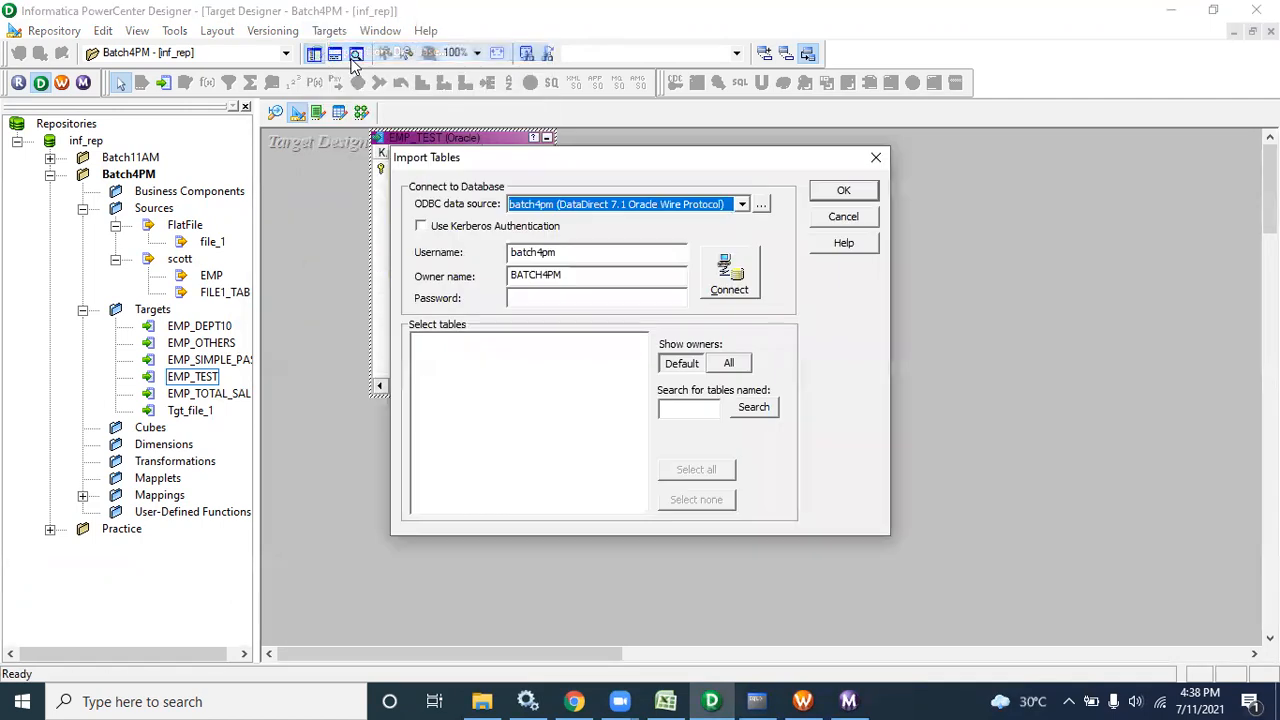
click(843, 217)
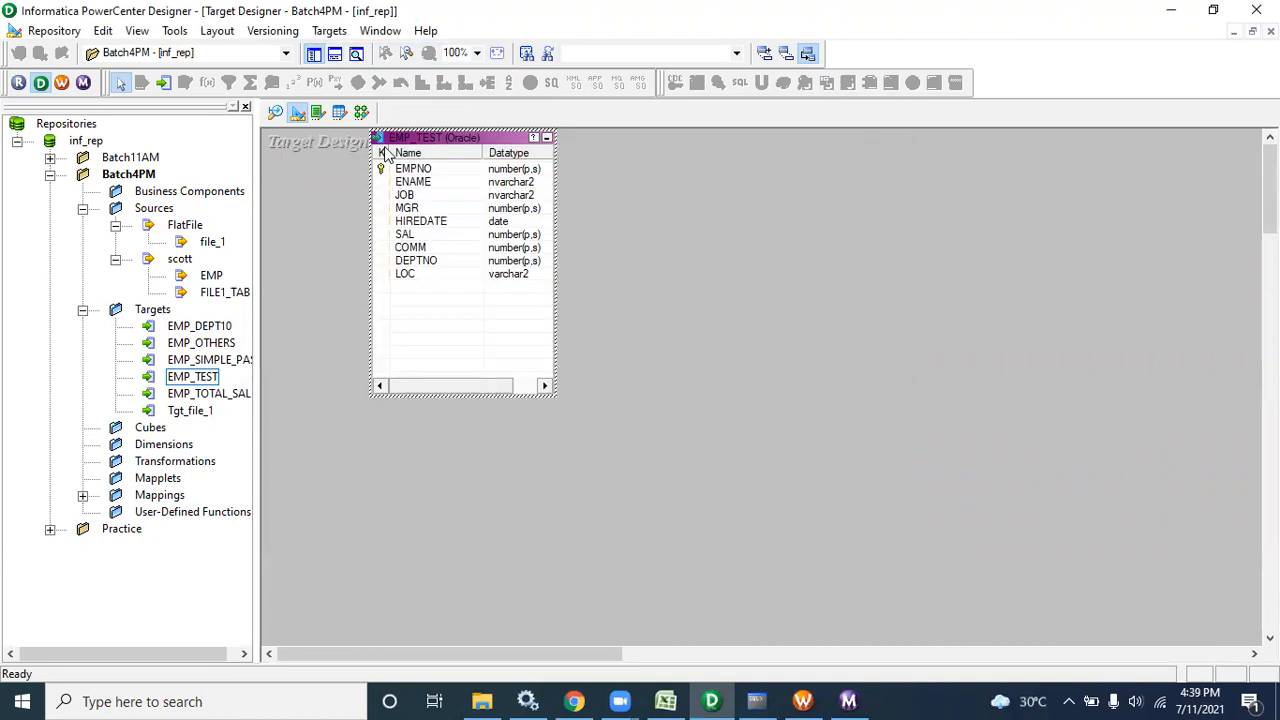
drag(380, 145, 379, 190)
mouse_move(328, 154)
mouse_down()
mouse_move(358, 236)
mouse_move(650, 505)
mouse_up()
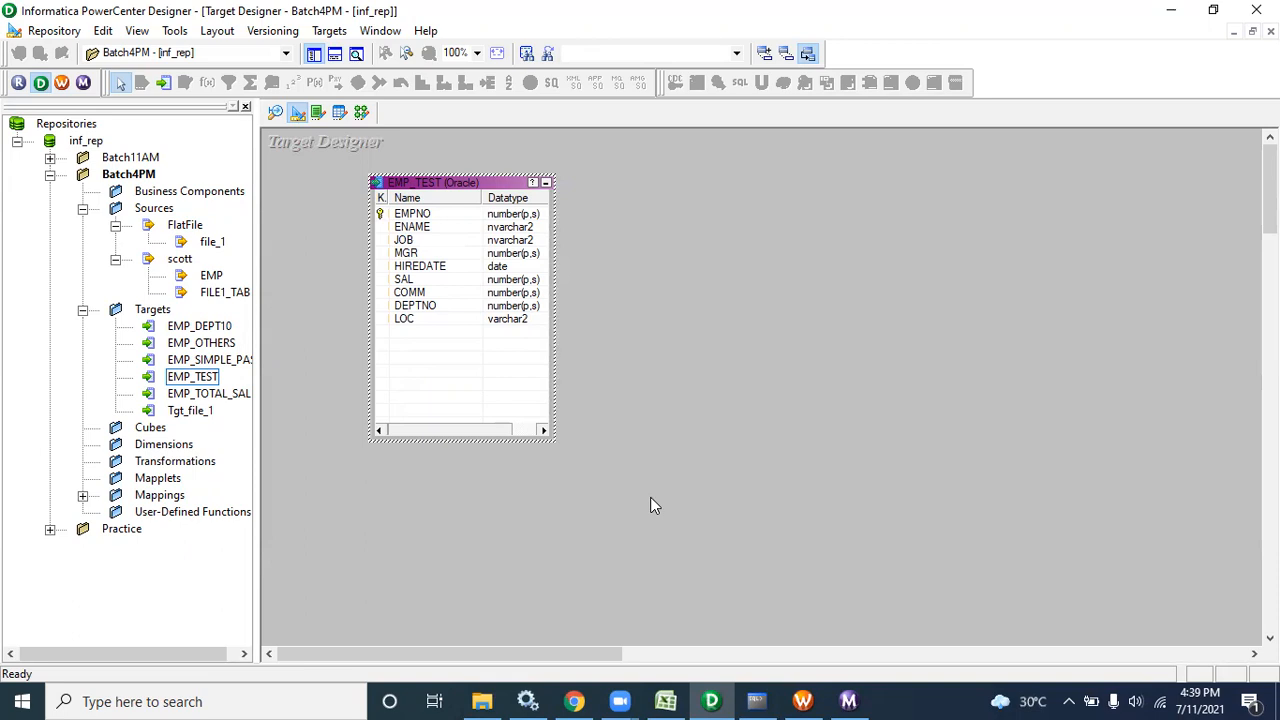
Lay out all objects of the m_EMP_ROUTER mapping with Arrange All
click(361, 113)
right_click(450, 163)
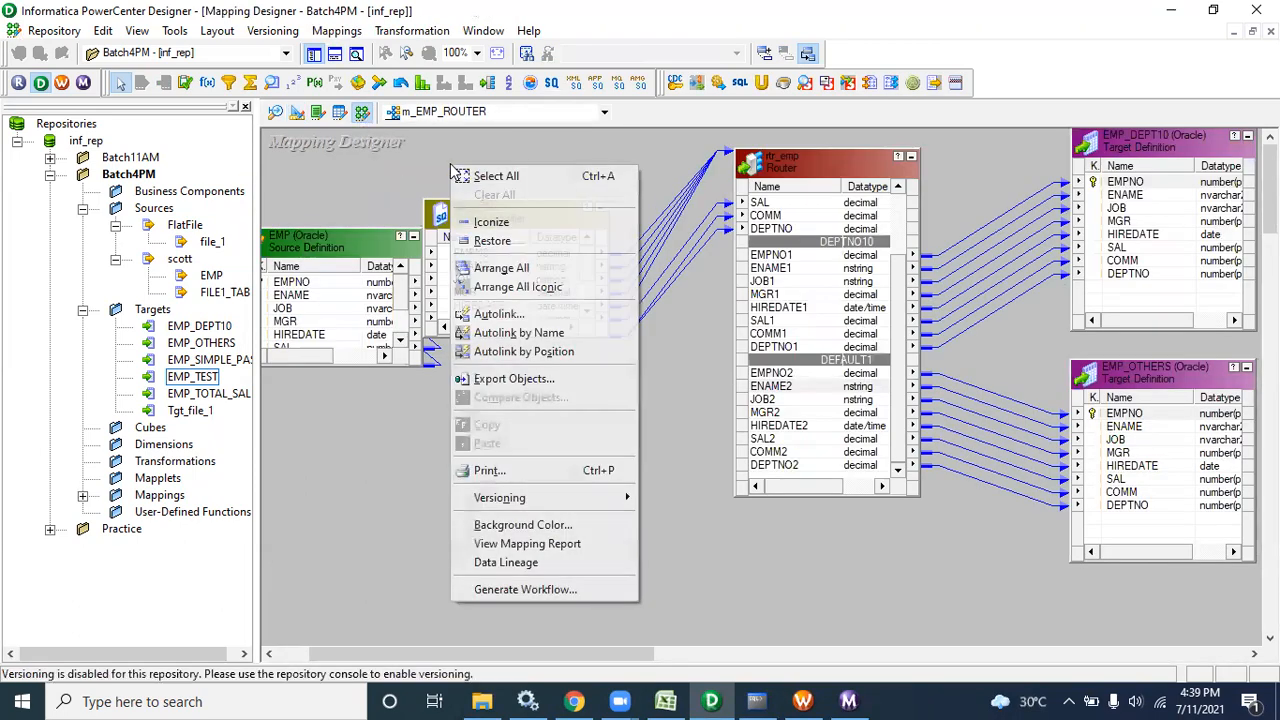
click(501, 268)
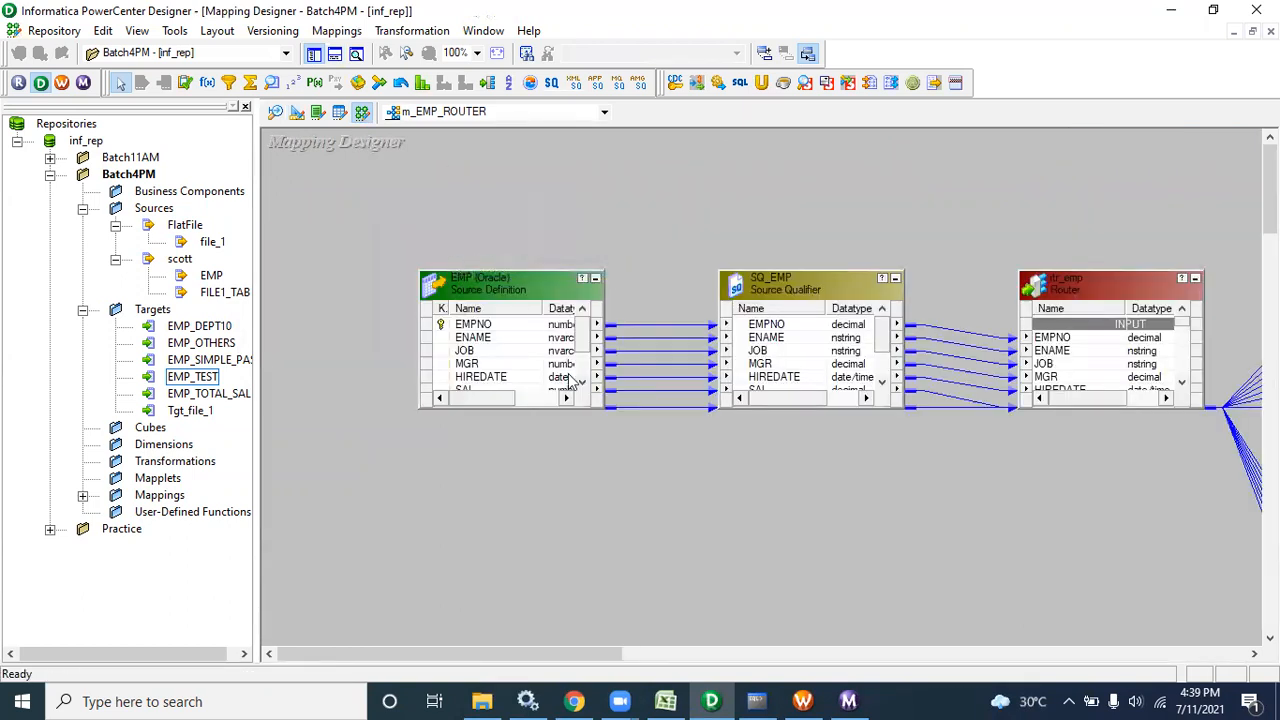
drag(455, 659, 486, 617)
Collapse the mapping objects into icons with Arrange All Iconic and drag-select them
right_click(427, 542)
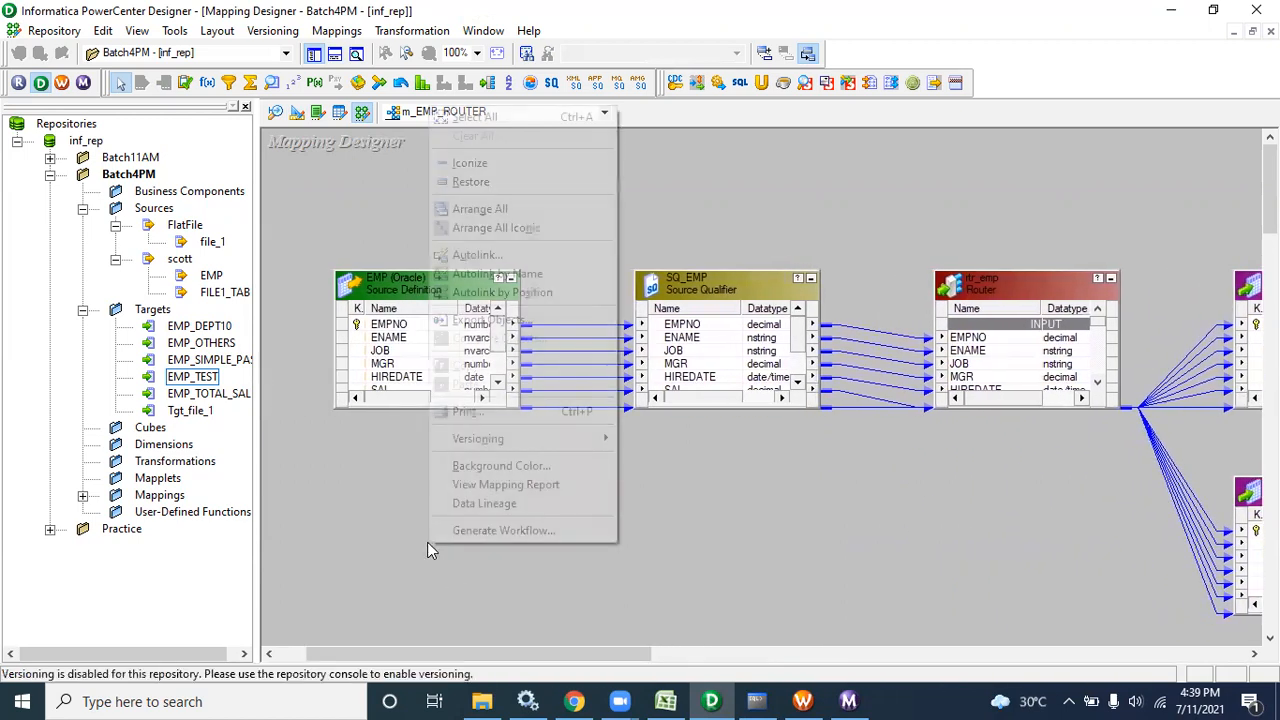
click(495, 228)
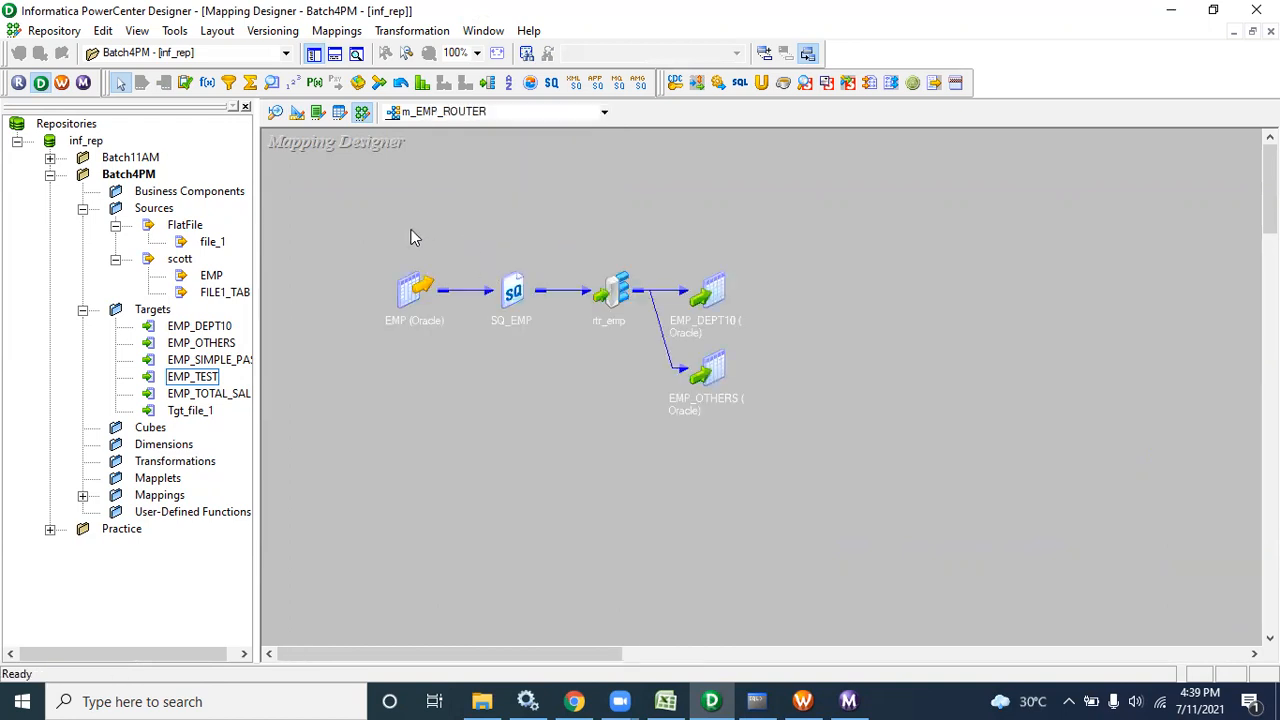
drag(392, 225, 737, 438)
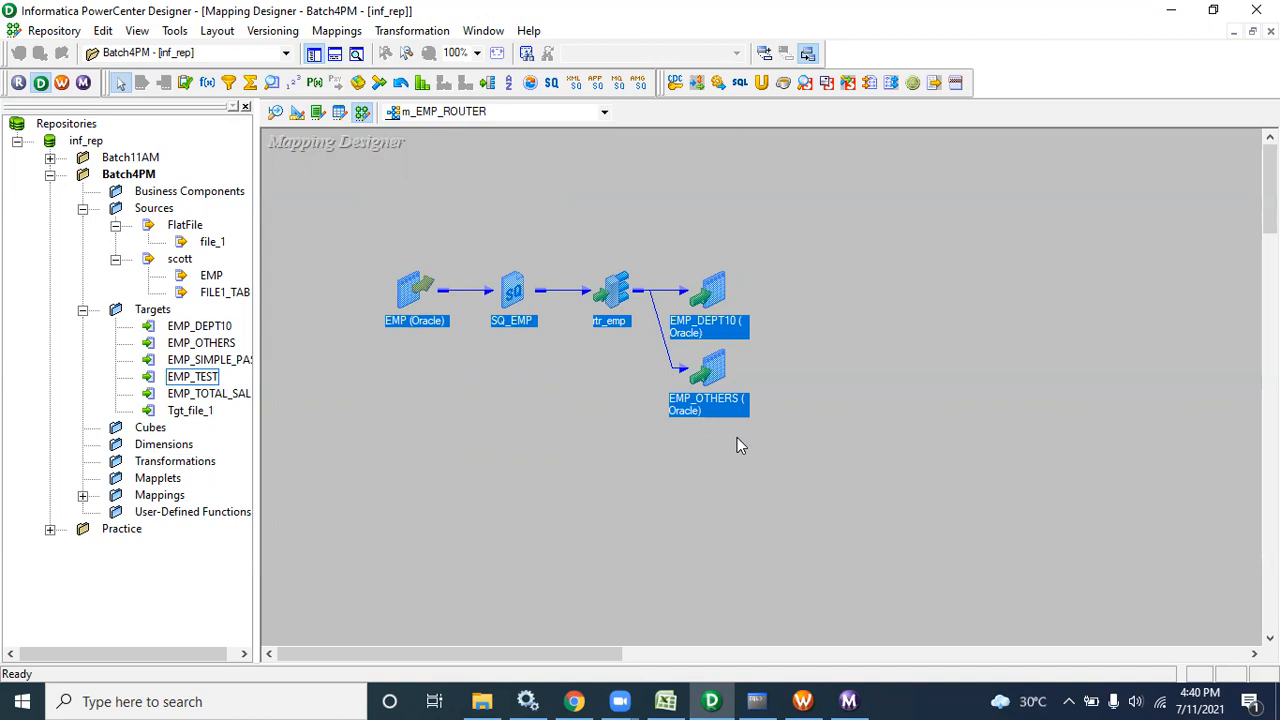
drag(412, 201, 838, 515)
In Excel, enter SQ, fil and Exp in cells E18 through E20
click(665, 701)
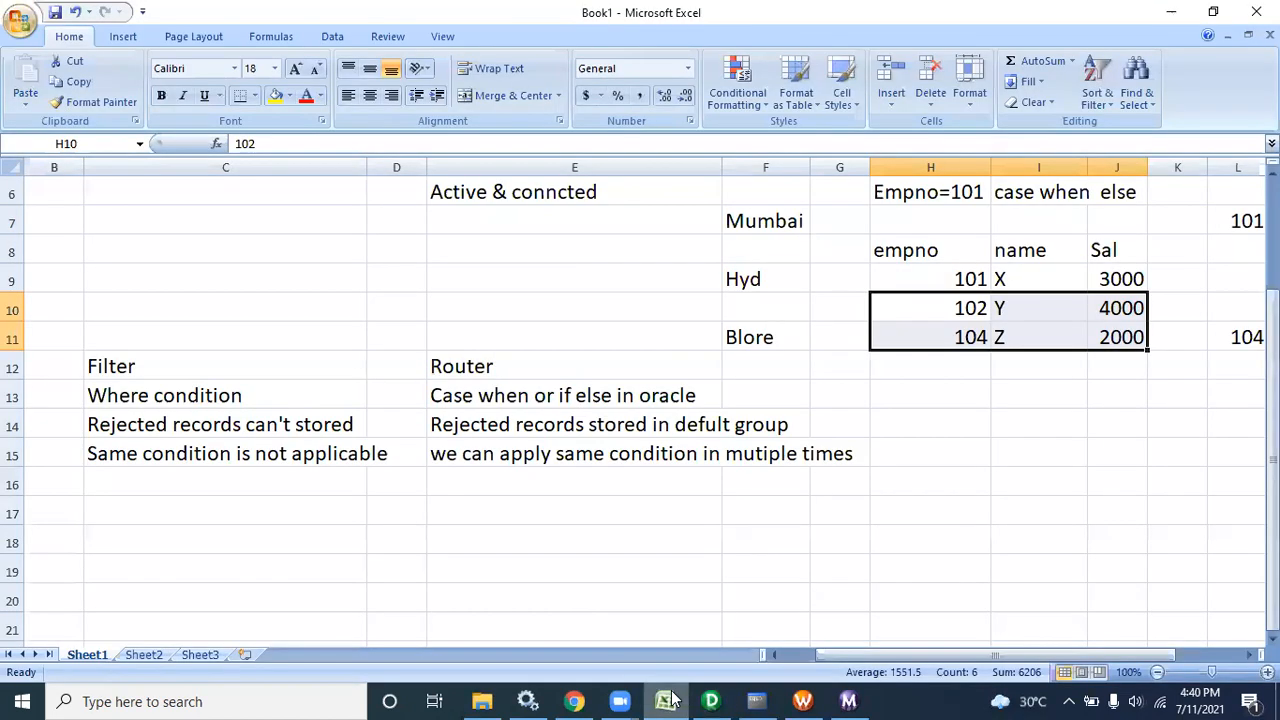
click(568, 541)
text(SQ)
click(486, 575)
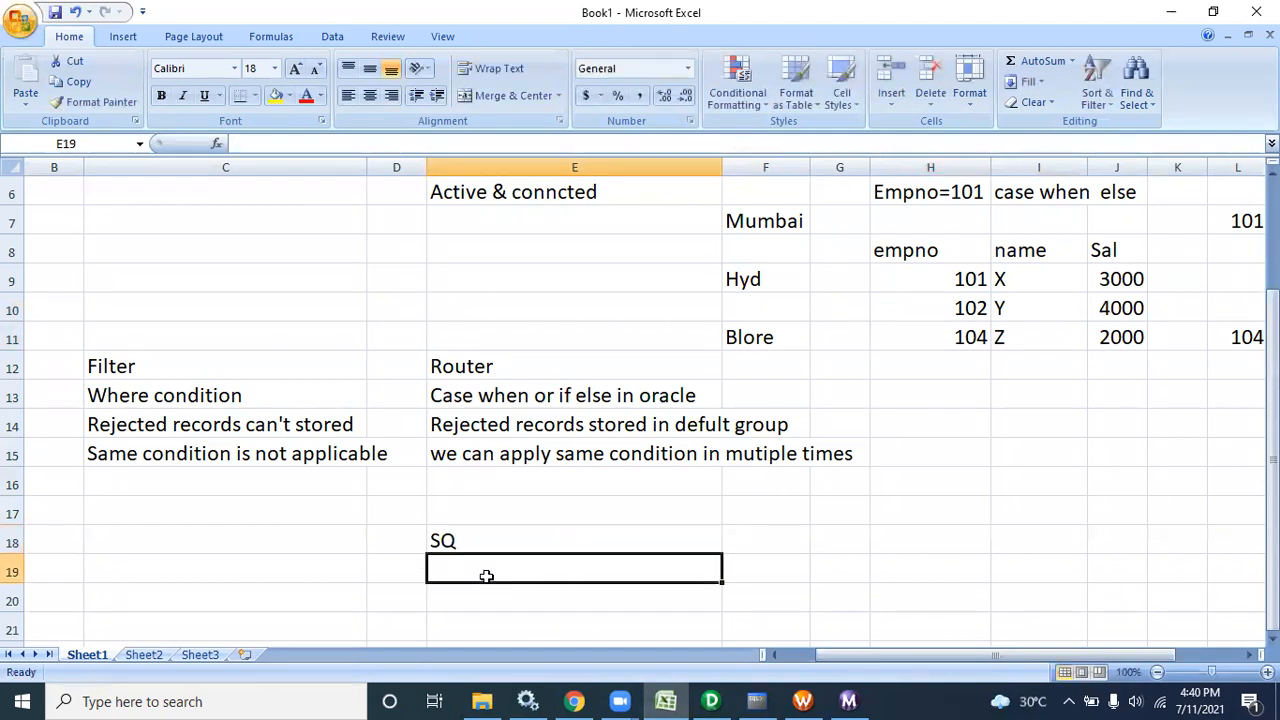
text(fil)
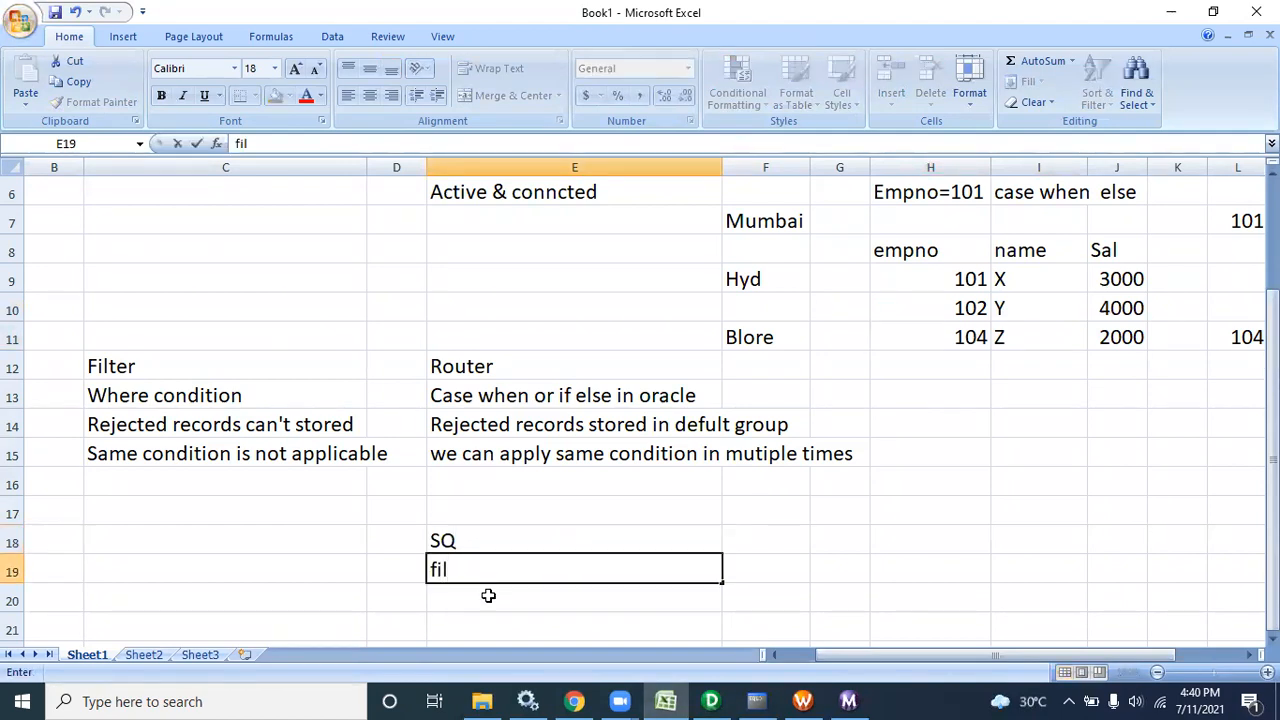
click(488, 595)
text(Exp)
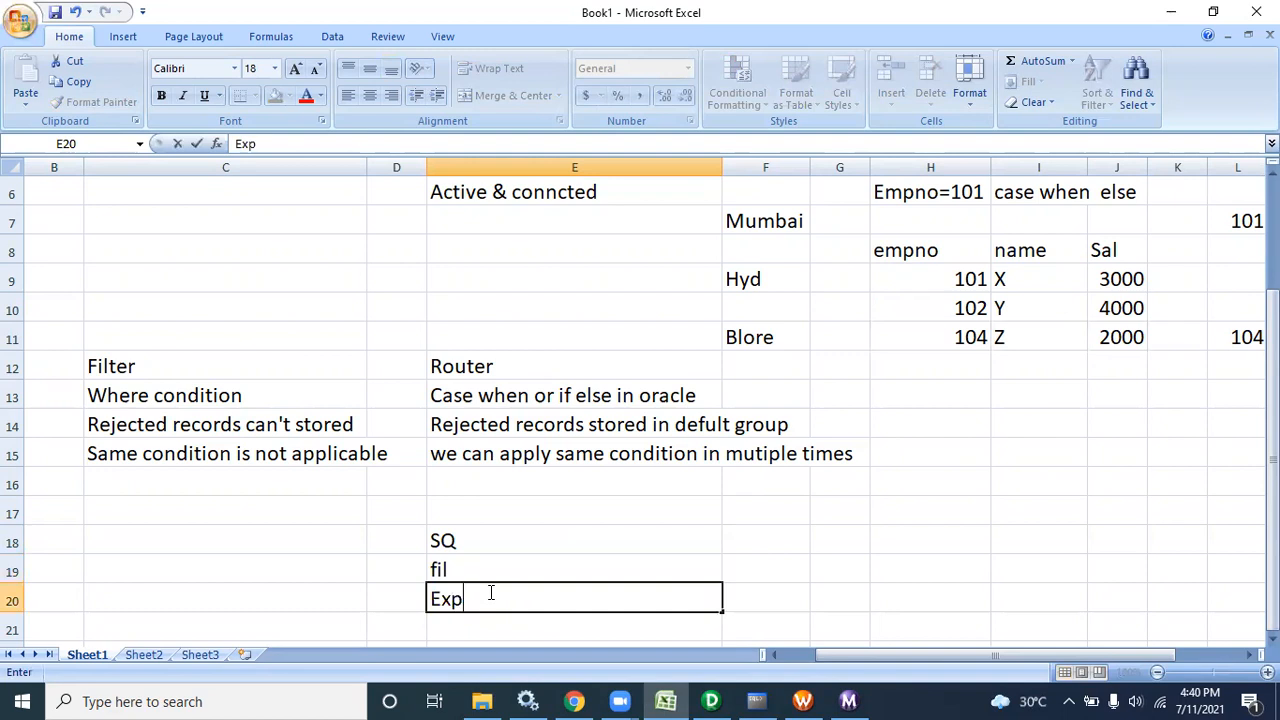
click(496, 616)
Add Router in E21 and join in E23
text(Router)
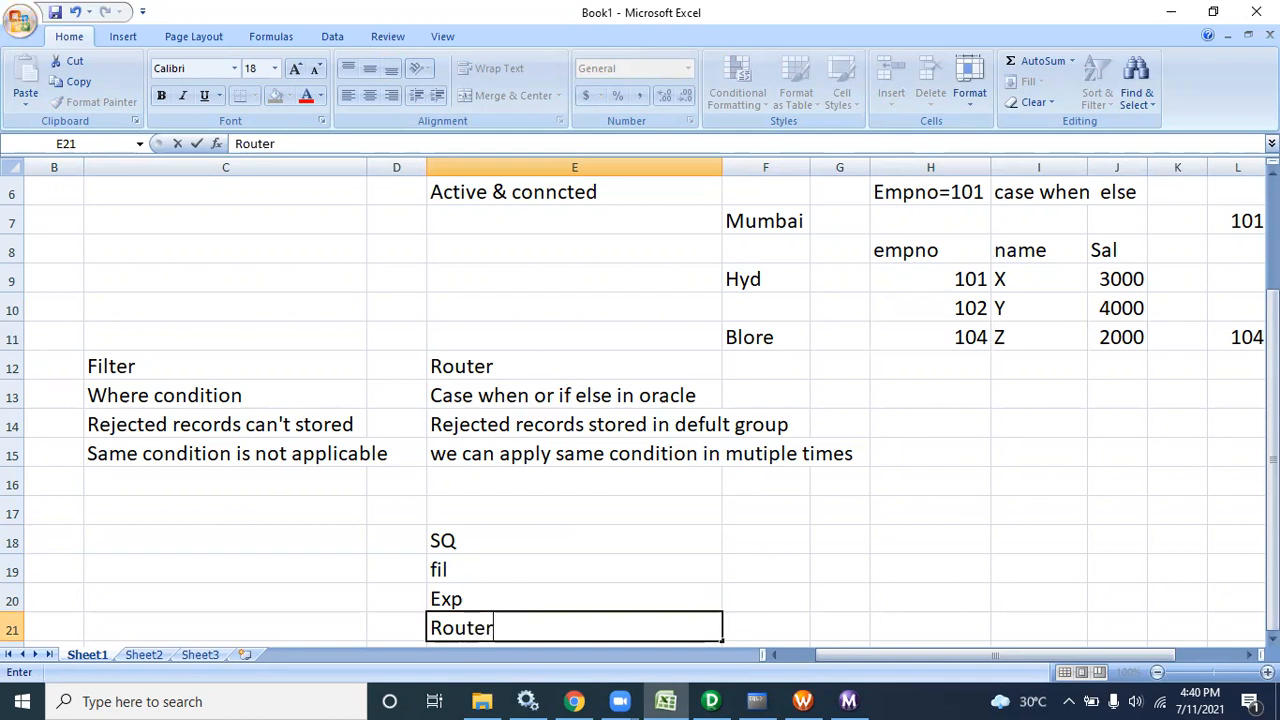
scroll(640, 409, down, 2)
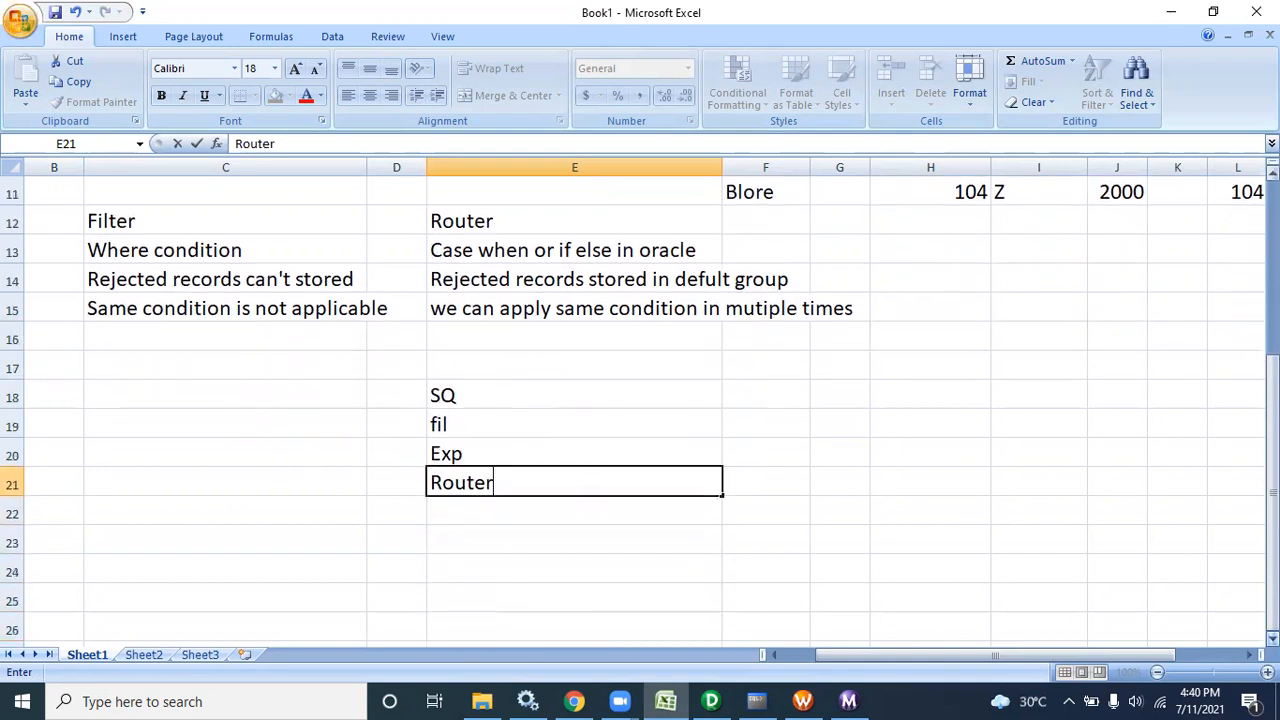
scroll(629, 471, down, 1)
click(497, 505)
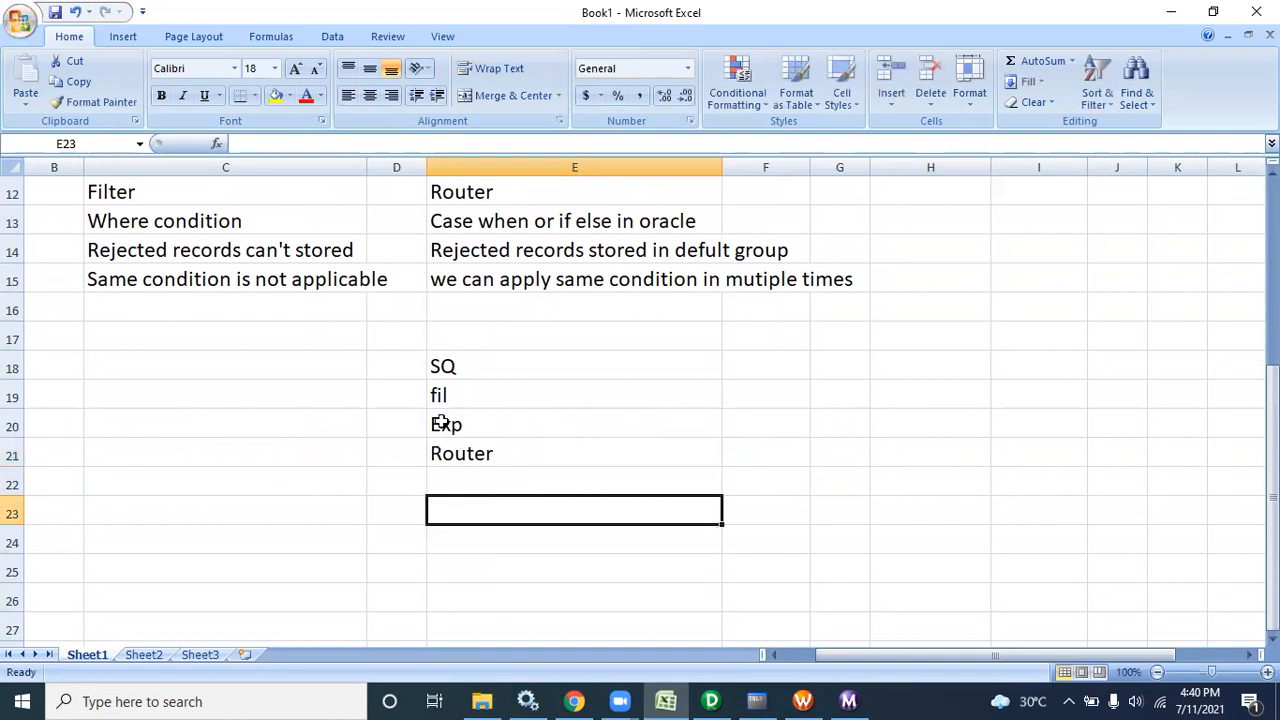
text(join)
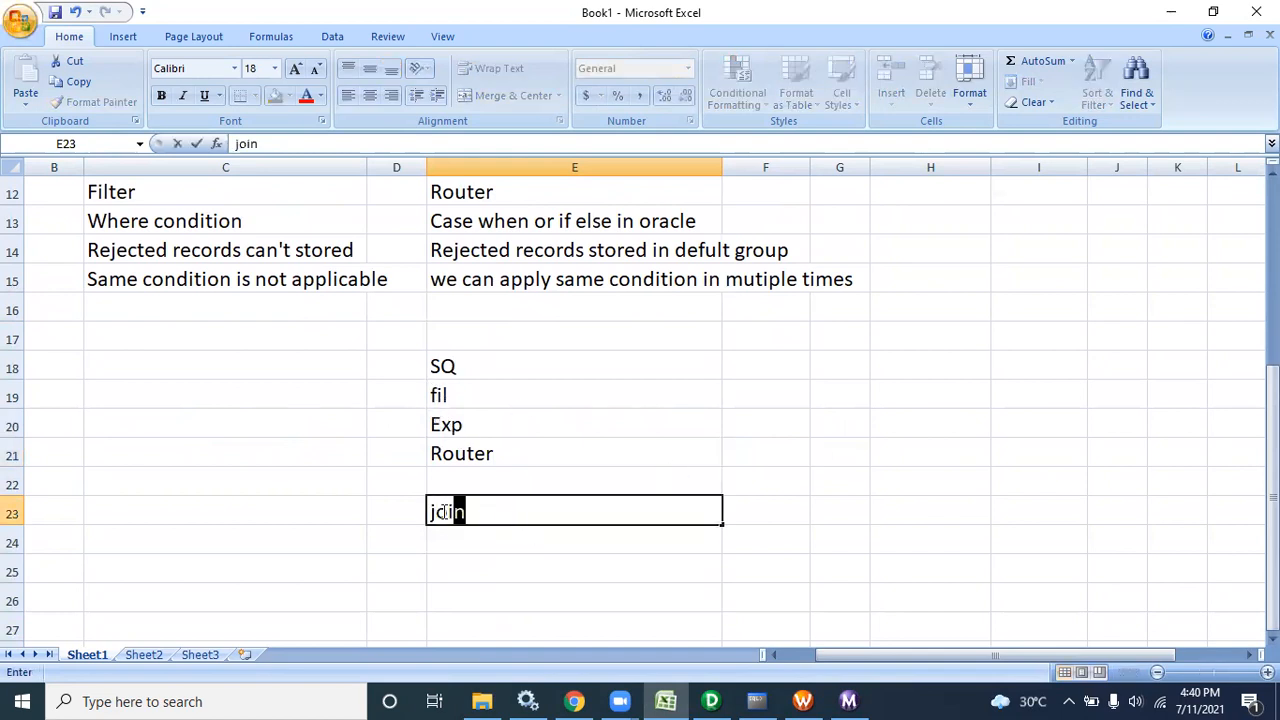
click(411, 512)
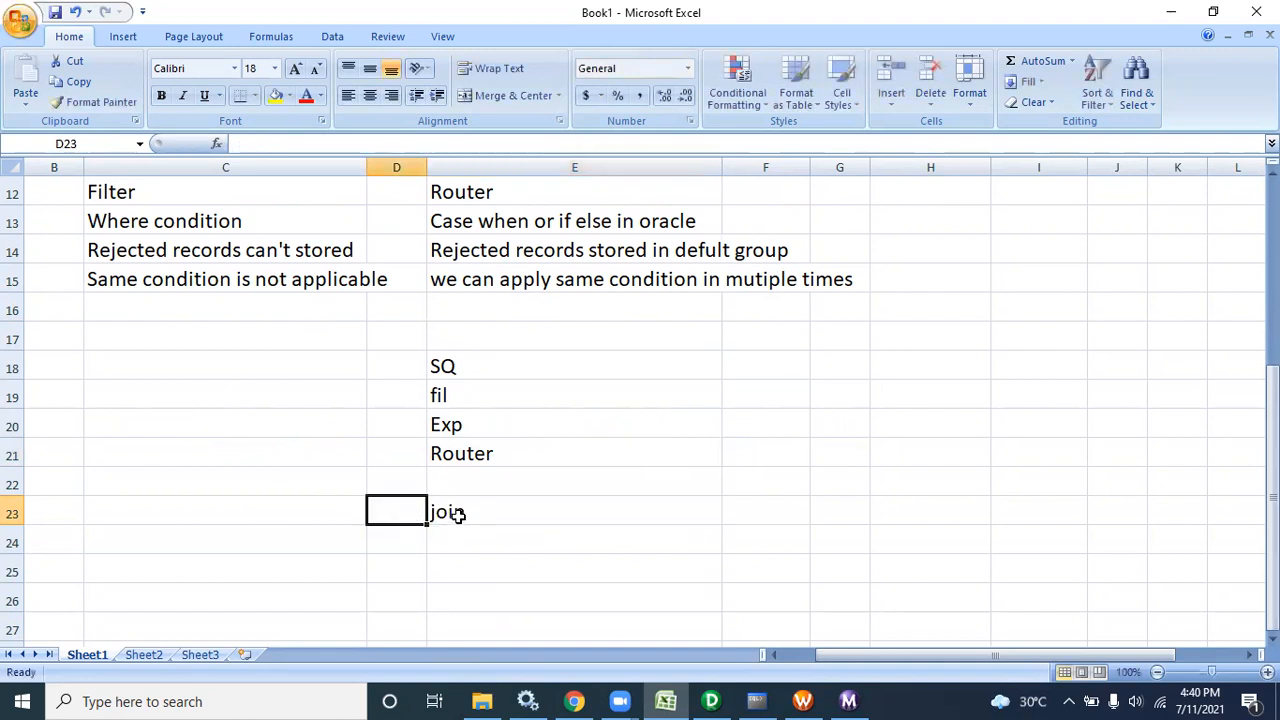
click(457, 514)
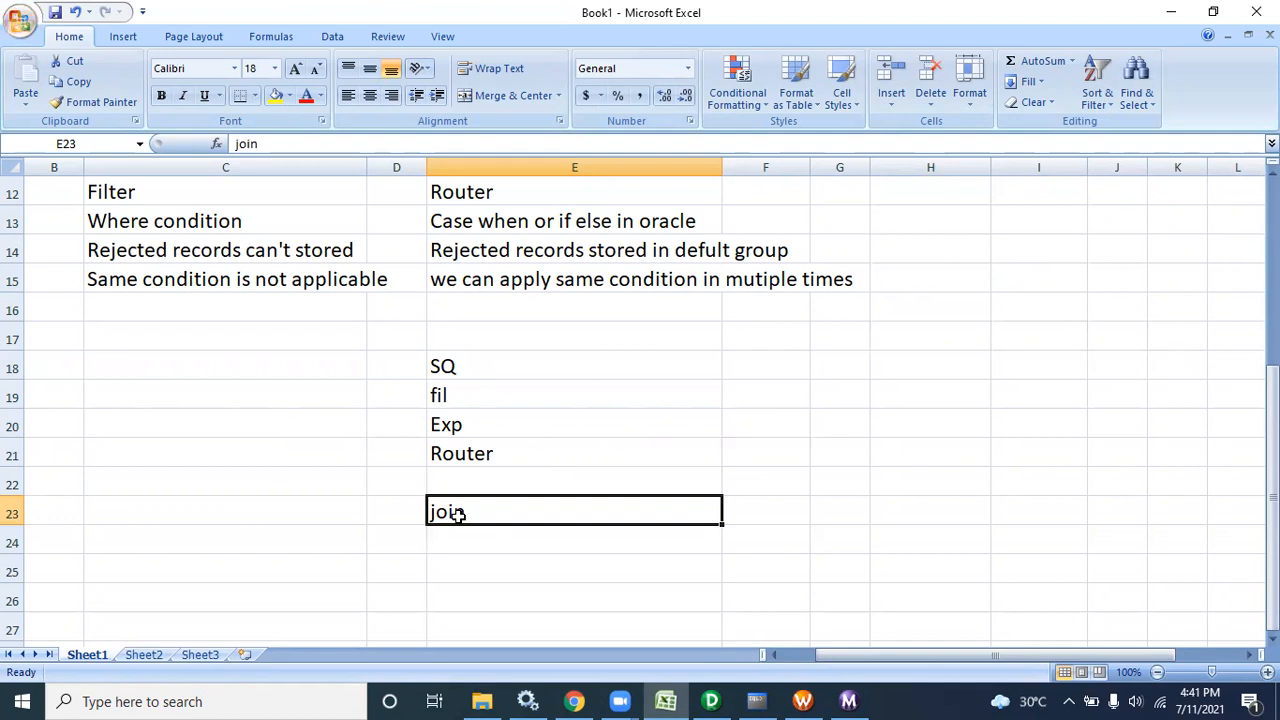
key(Up)
key(Up)
key(Up)
key(Up)
key(Up)
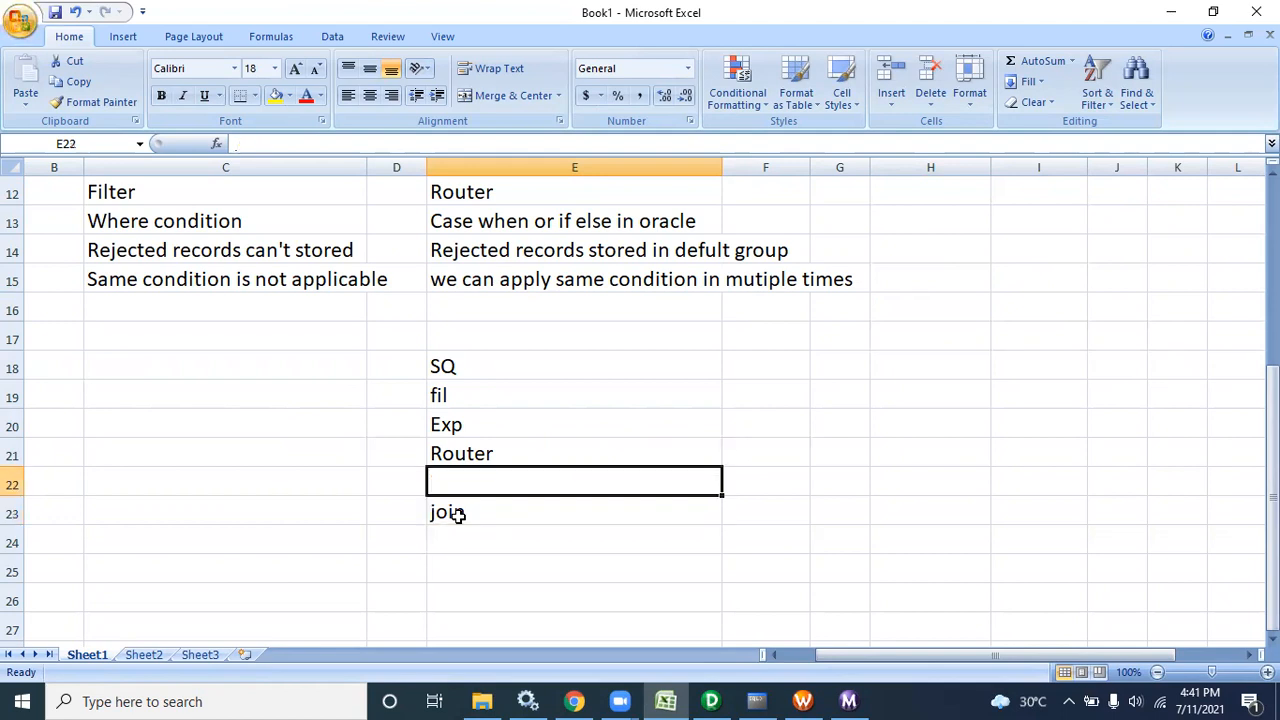
key(Down)
key(Down)
key(Down)
key(Down)
key(Down)
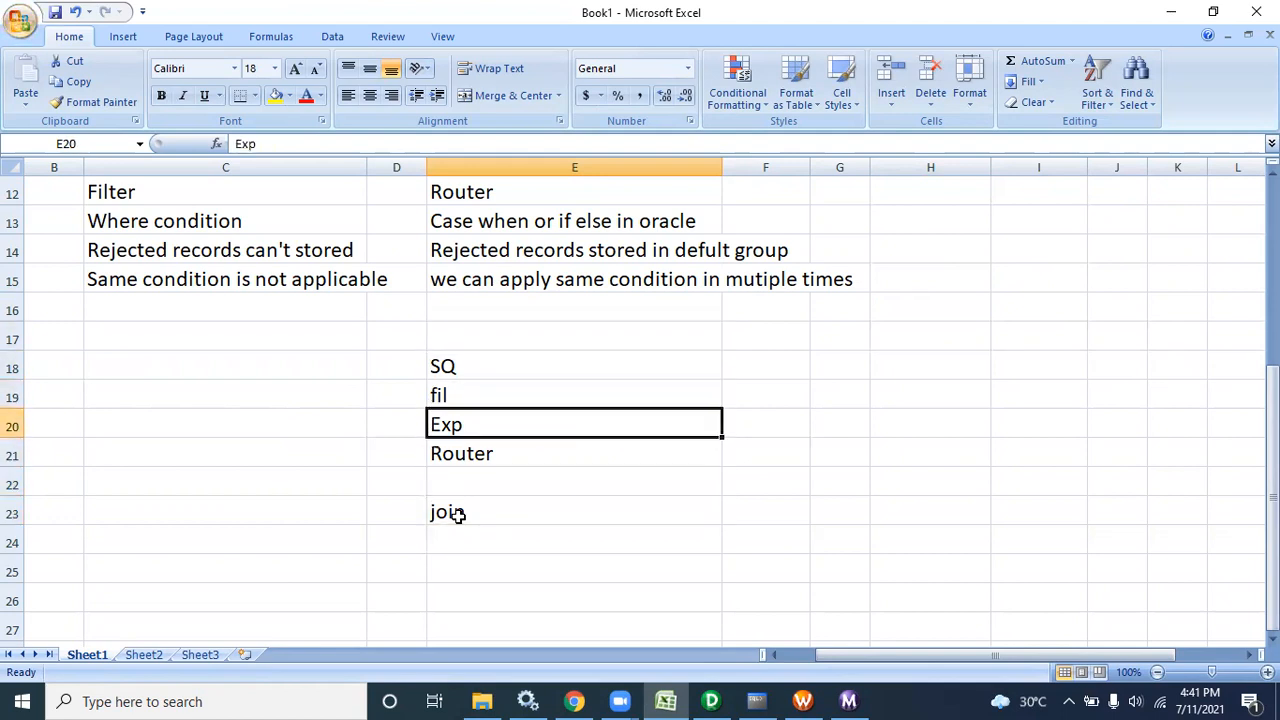
key(Up)
key(Up)
key(Up)
key(Up)
key(Up)
key(Down)
key(Down)
key(Down)
key(Down)
key(Down)
key(Down)
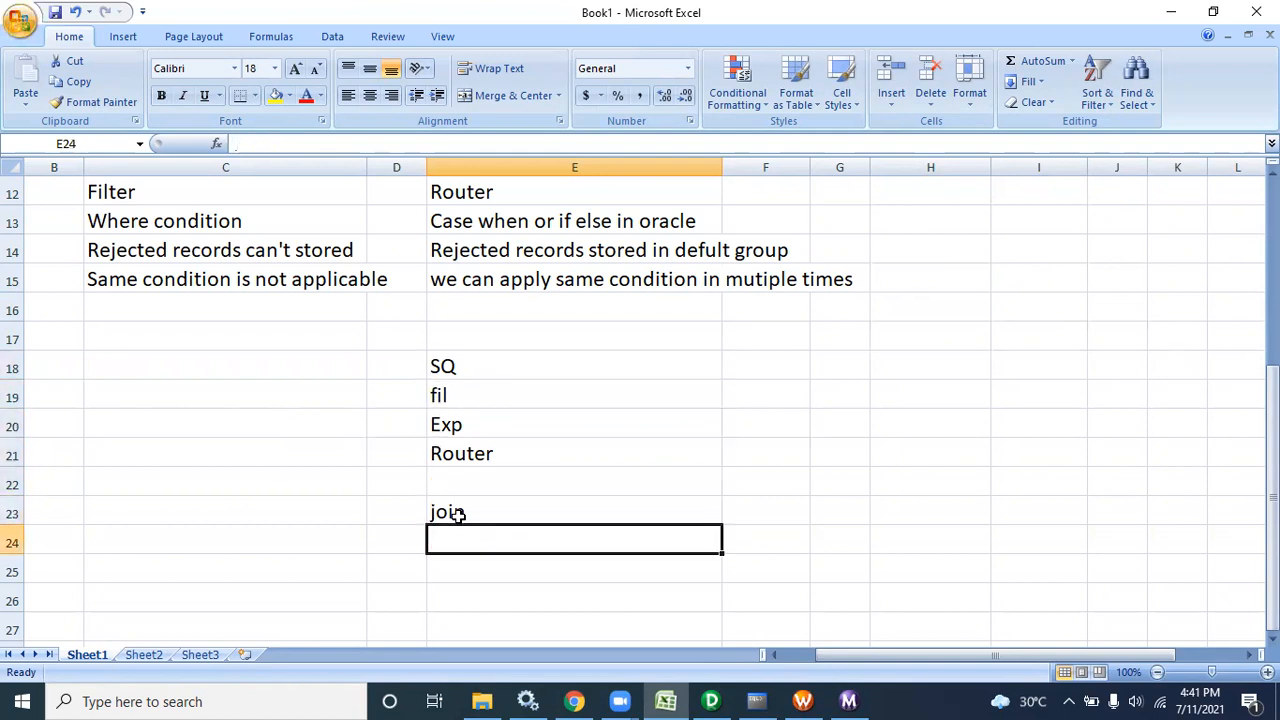
key(Up)
key(Up)
key(Up)
key(Up)
key(Up)
key(Up)
key(Down)
key(Down)
key(Down)
key(Down)
key(Down)
key(Up)
key(Up)
key(Up)
key(Up)
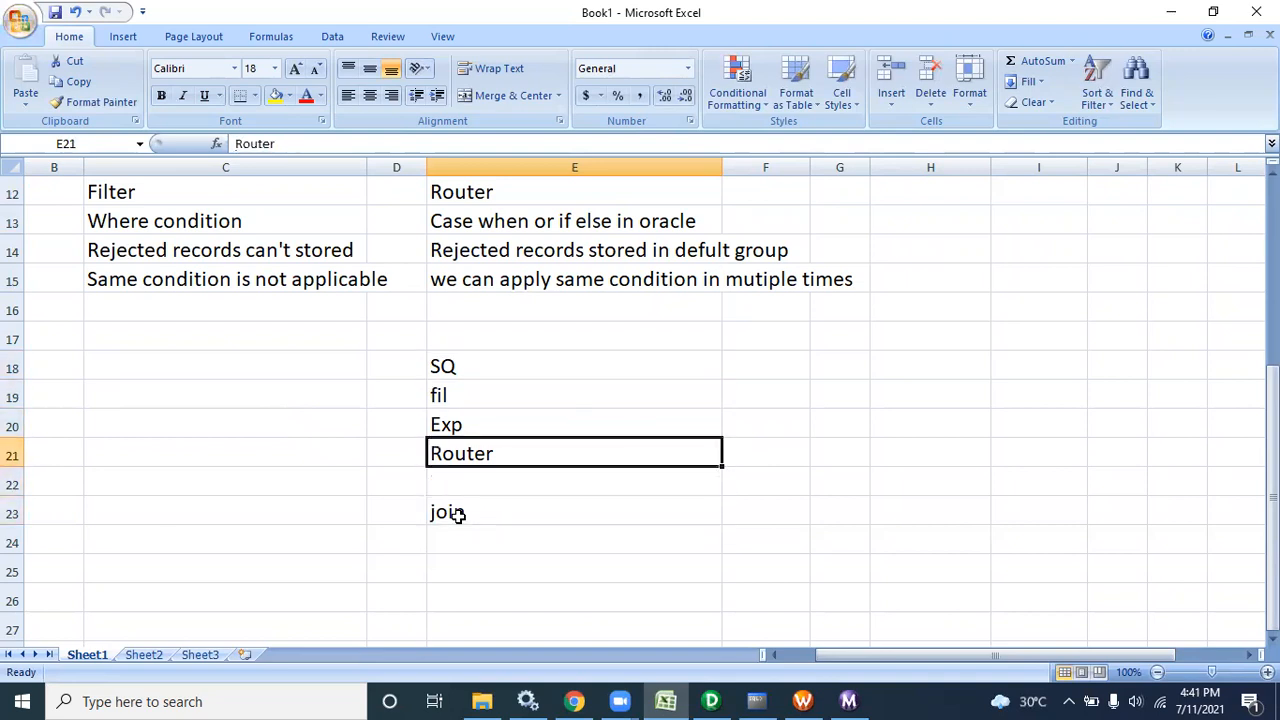
key(Up)
key(Down)
key(Down)
key(Down)
key(Down)
key(Down)
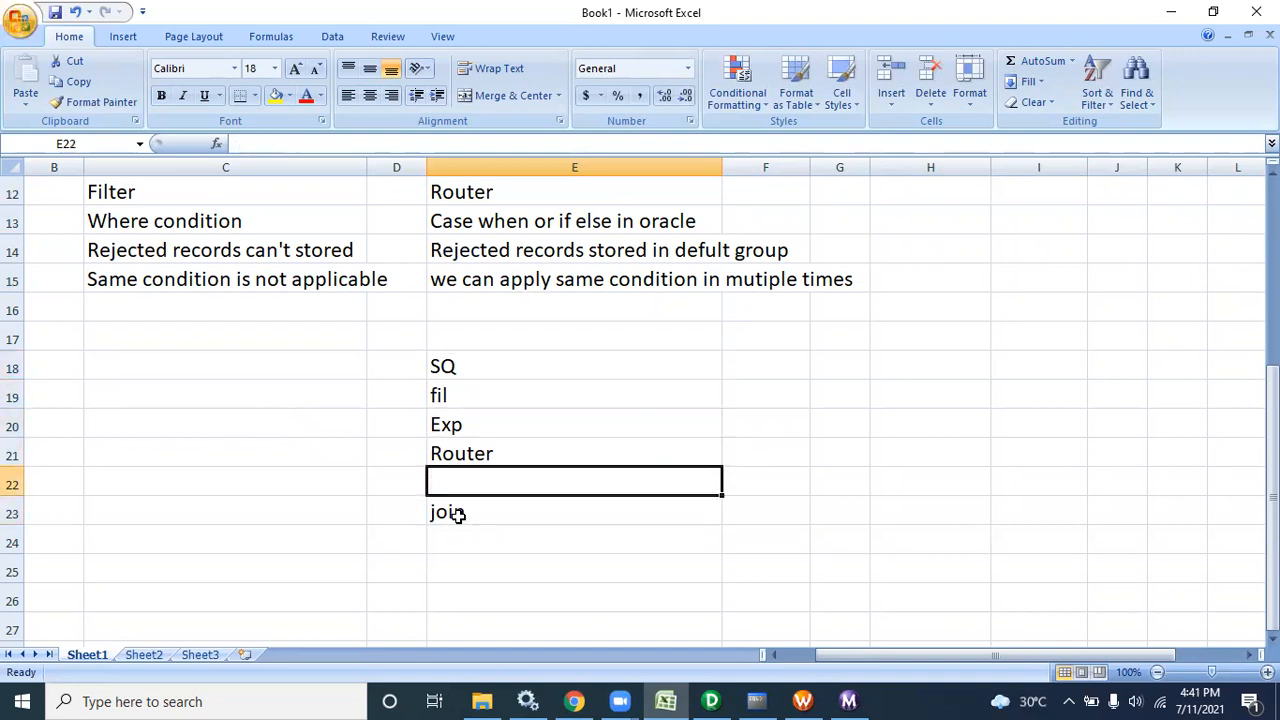
key(Up)
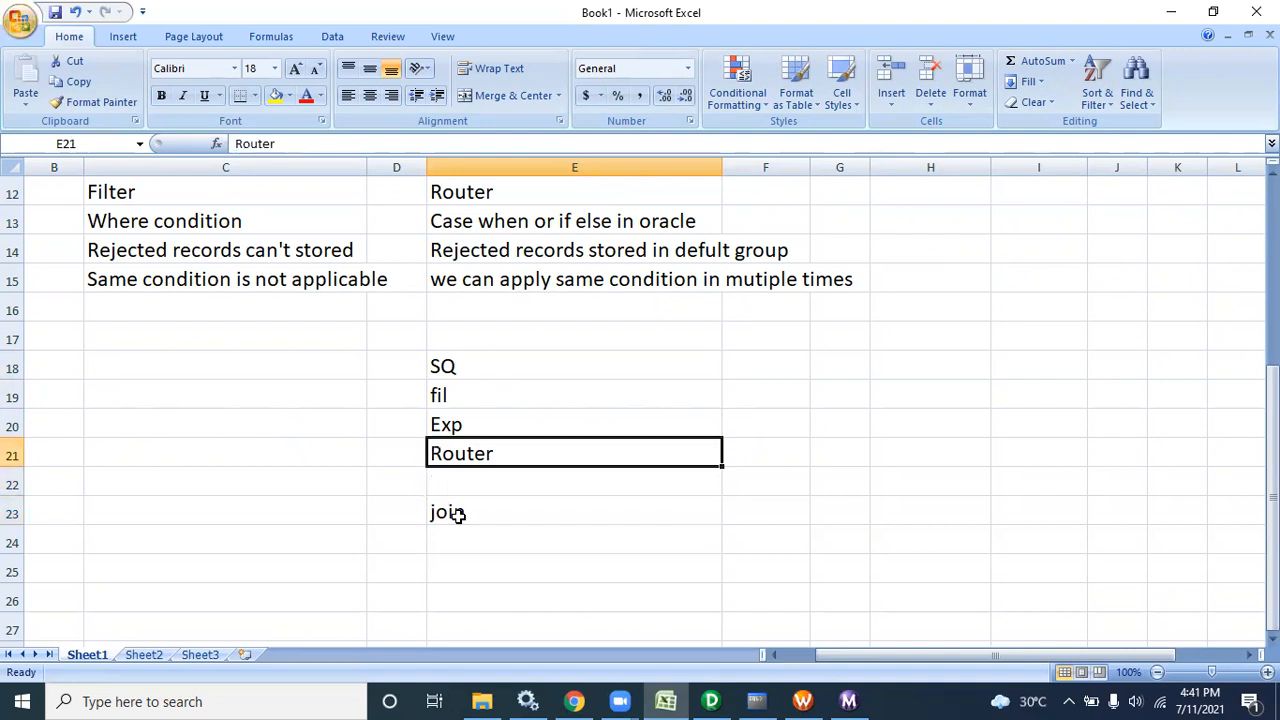
click(705, 514)
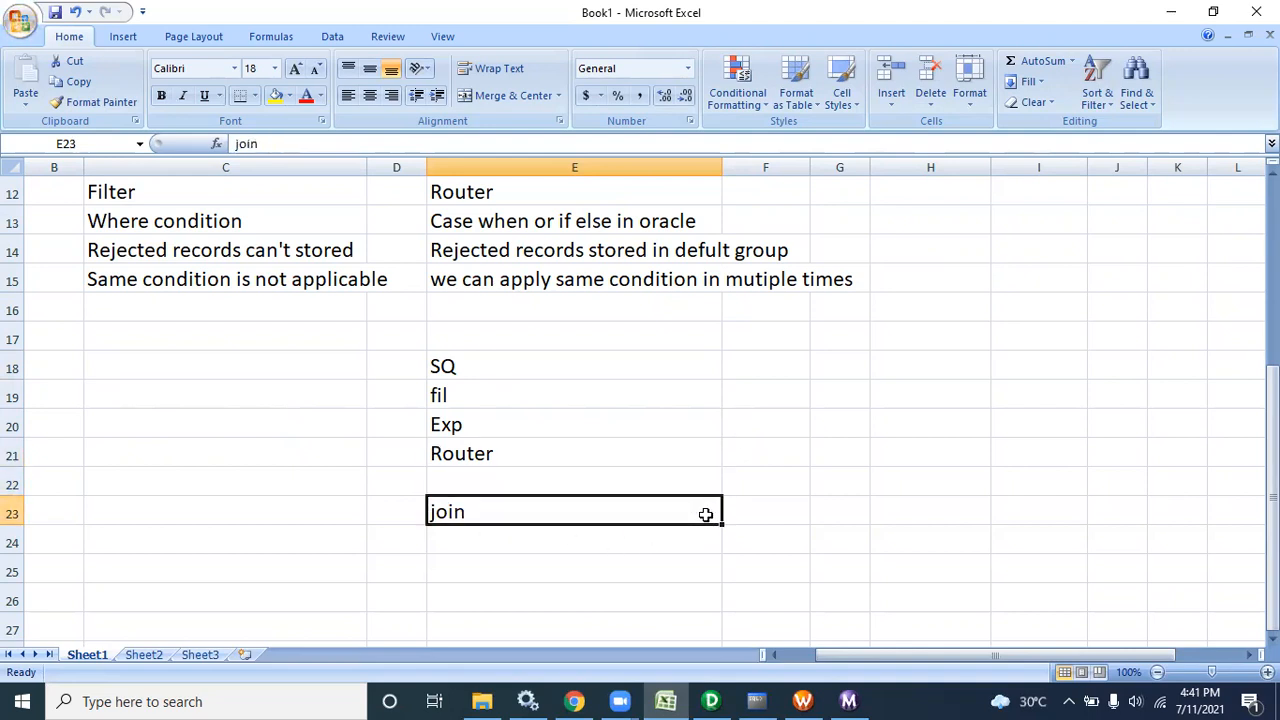
click(650, 482)
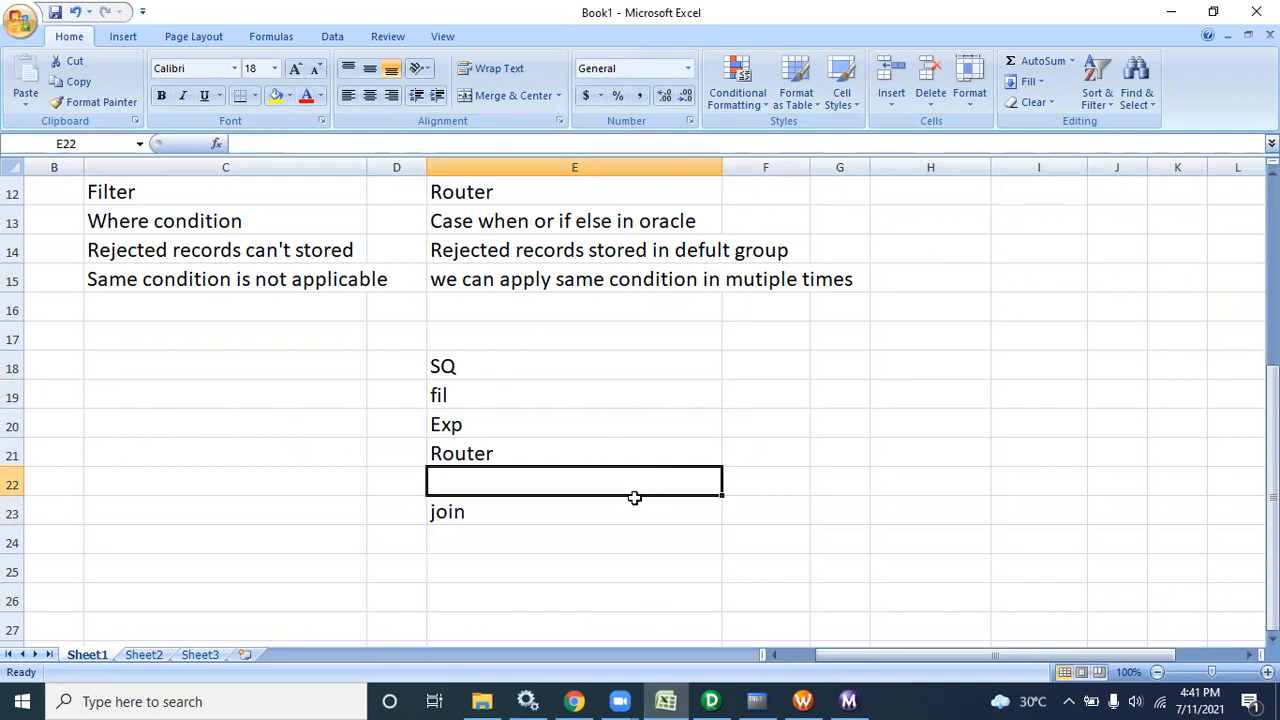
click(600, 516)
key(Up)
key(Up)
key(Up)
key(Up)
key(Up)
key(Down)
key(Down)
key(Down)
key(Down)
key(Down)
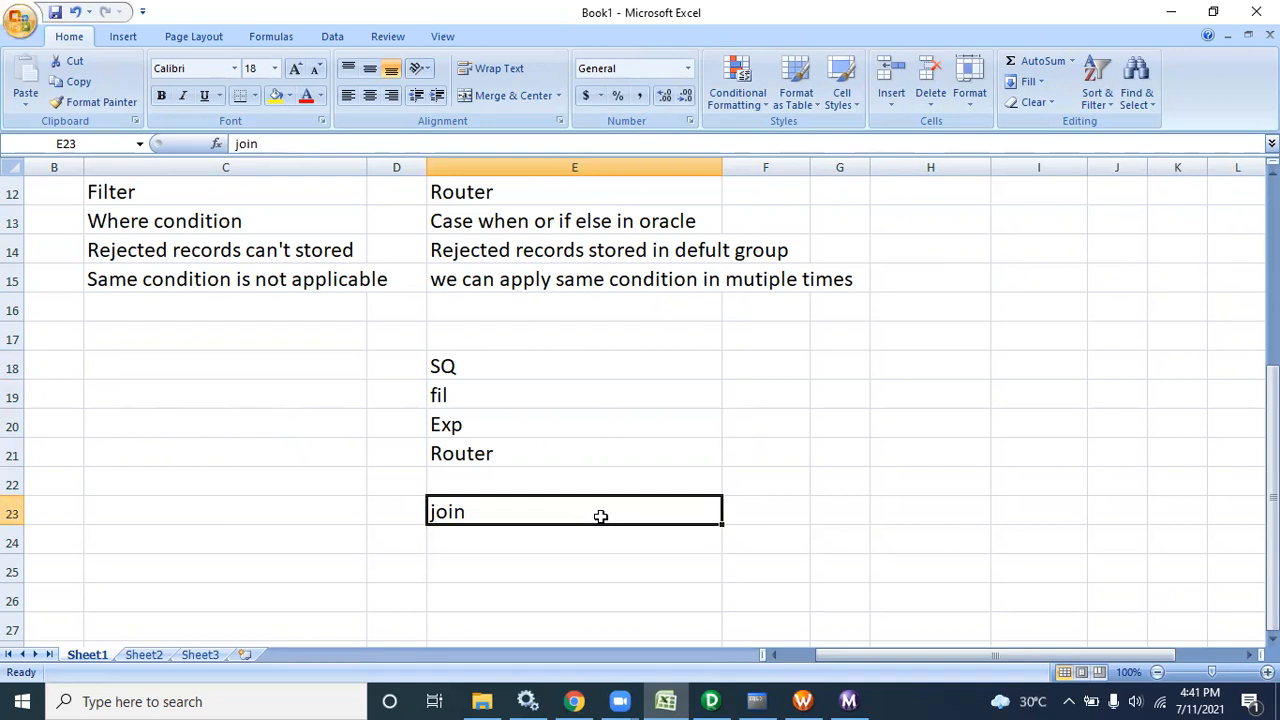
key(Up)
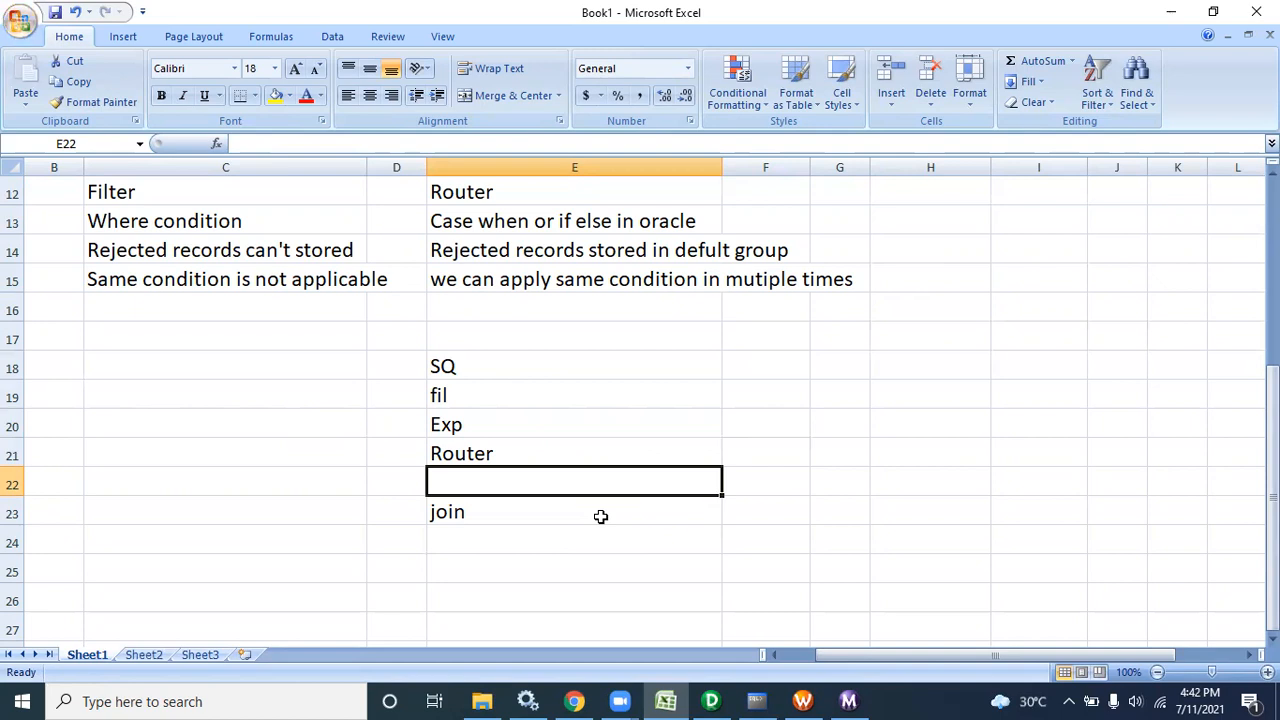
click(492, 502)
click(469, 473)
click(464, 453)
click(453, 425)
click(444, 393)
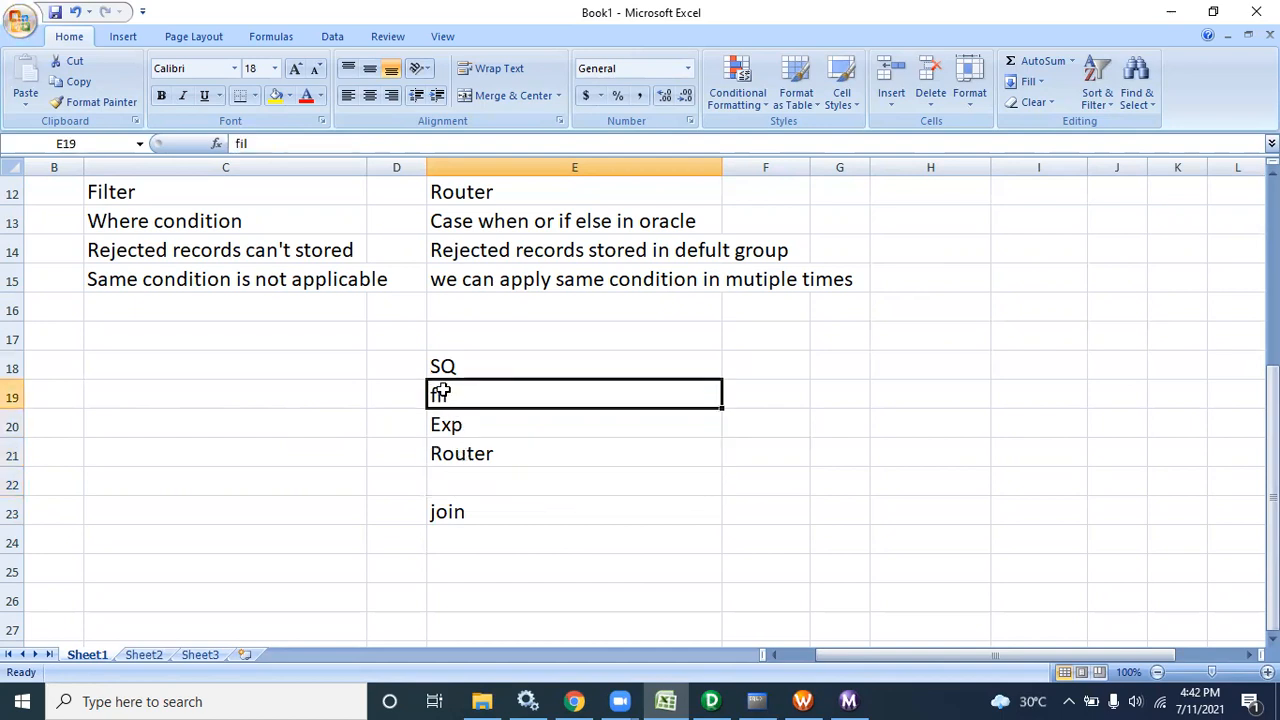
click(443, 366)
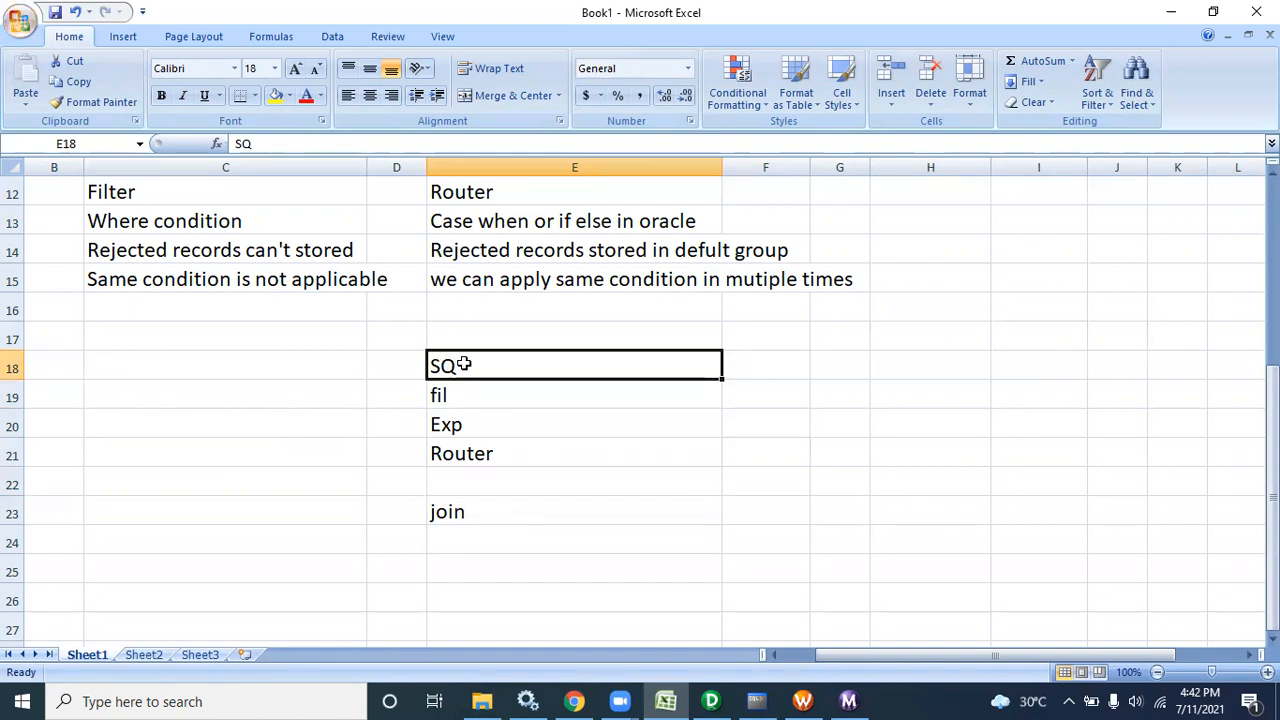
double_click(464, 364)
drag(464, 364, 431, 364)
click(414, 364)
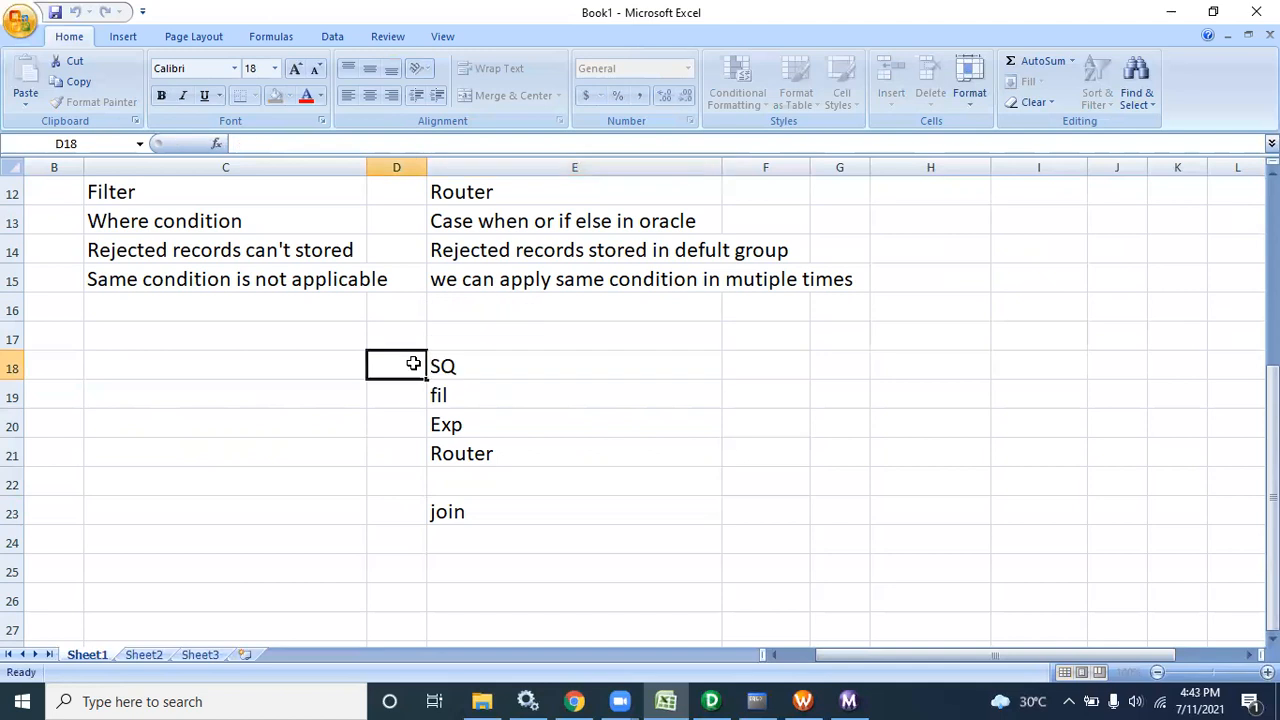
click(470, 367)
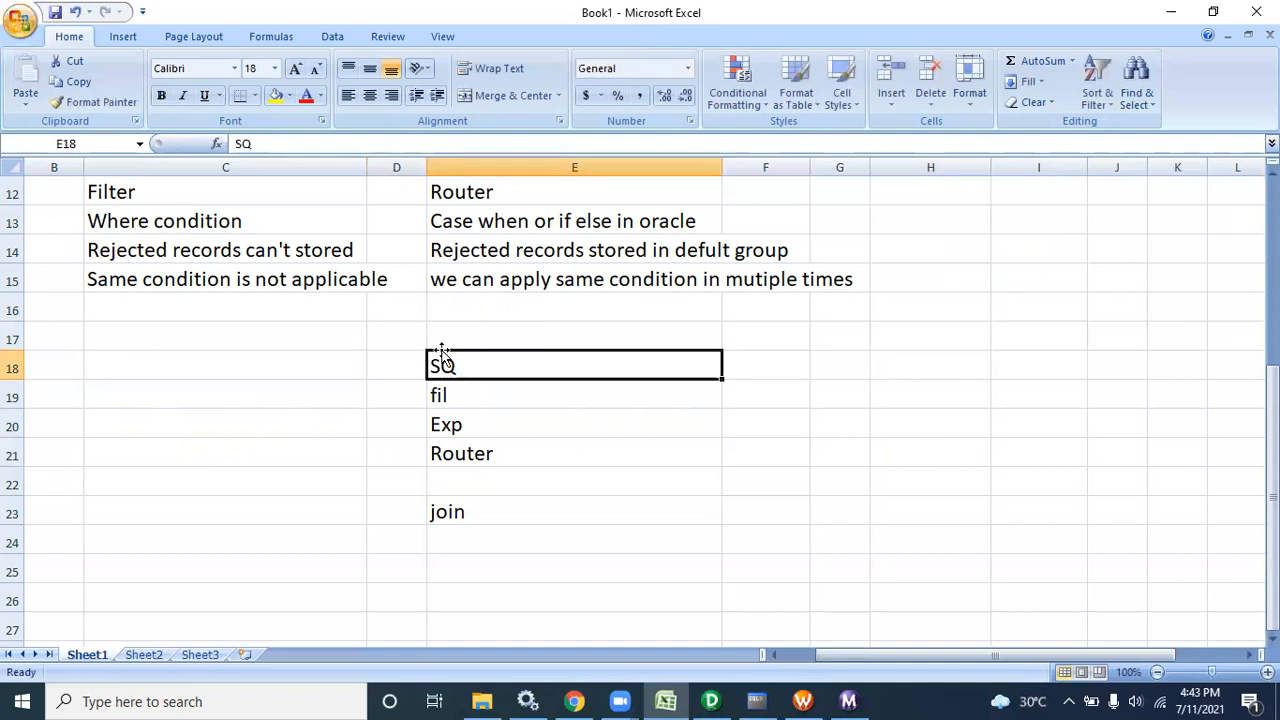